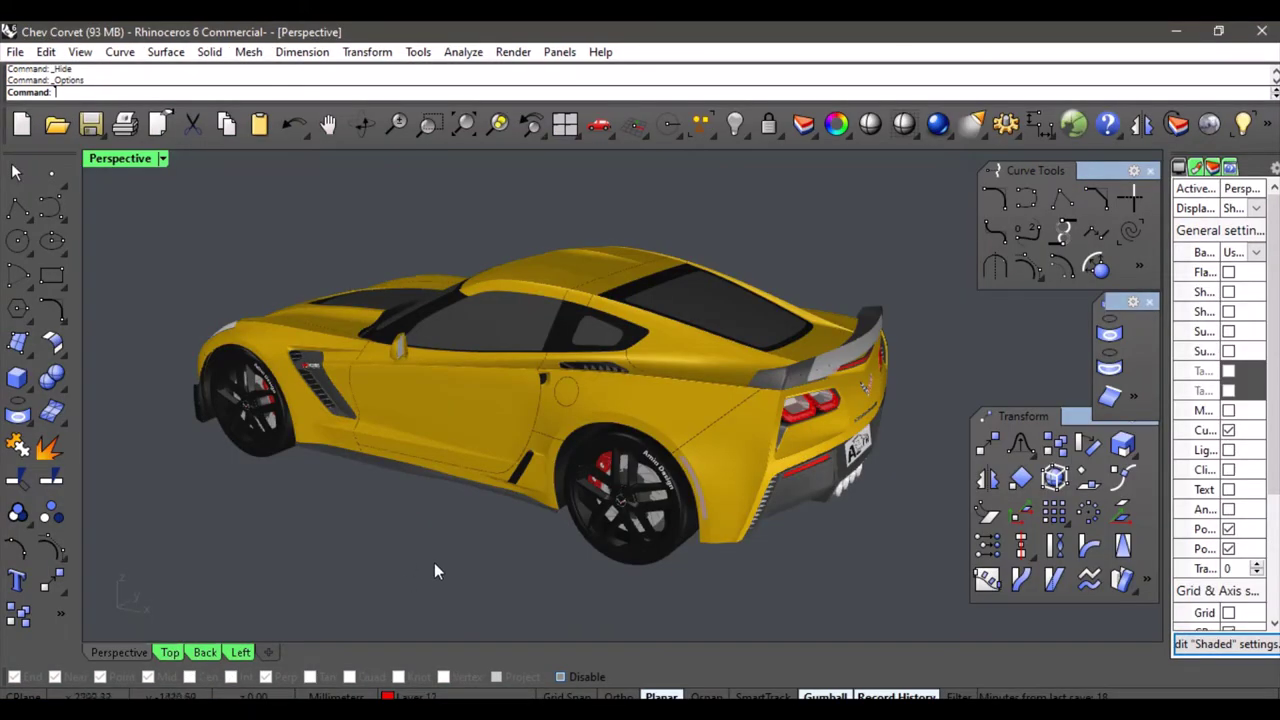
Examine the yellow Corvette model from the side, the front corner and head-on, ending at the front bumper opening.
right_drag(434, 562, 434, 544)
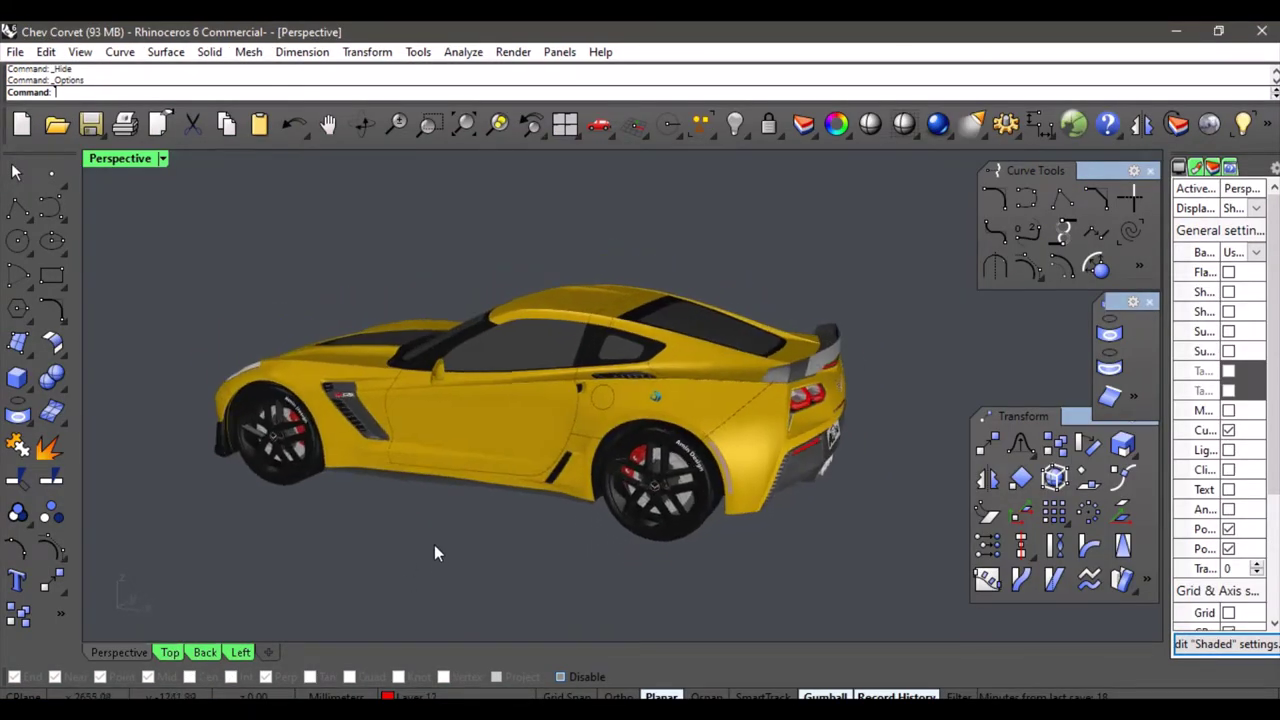
key(Left)
key(Left)
key(Left)
key(Left)
key(Left)
key(Left)
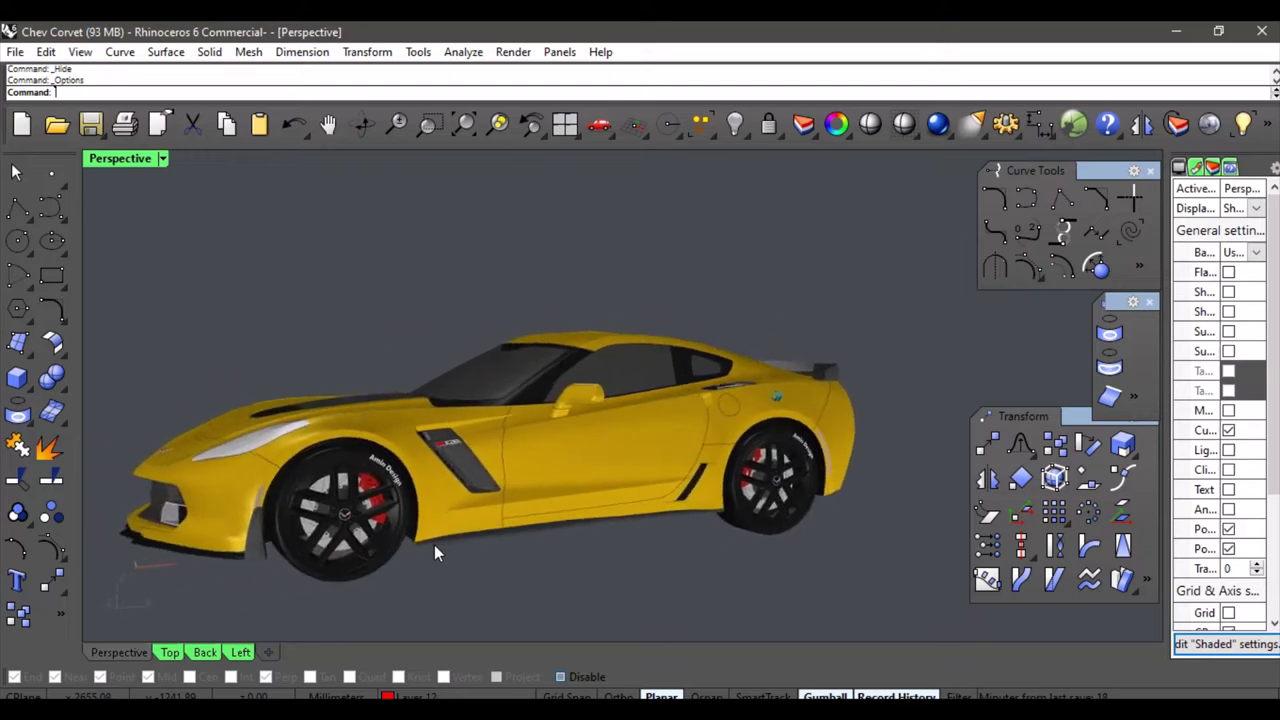
key(Left)
key(Left)
key(Left)
key(Left)
key(Left)
key(Left)
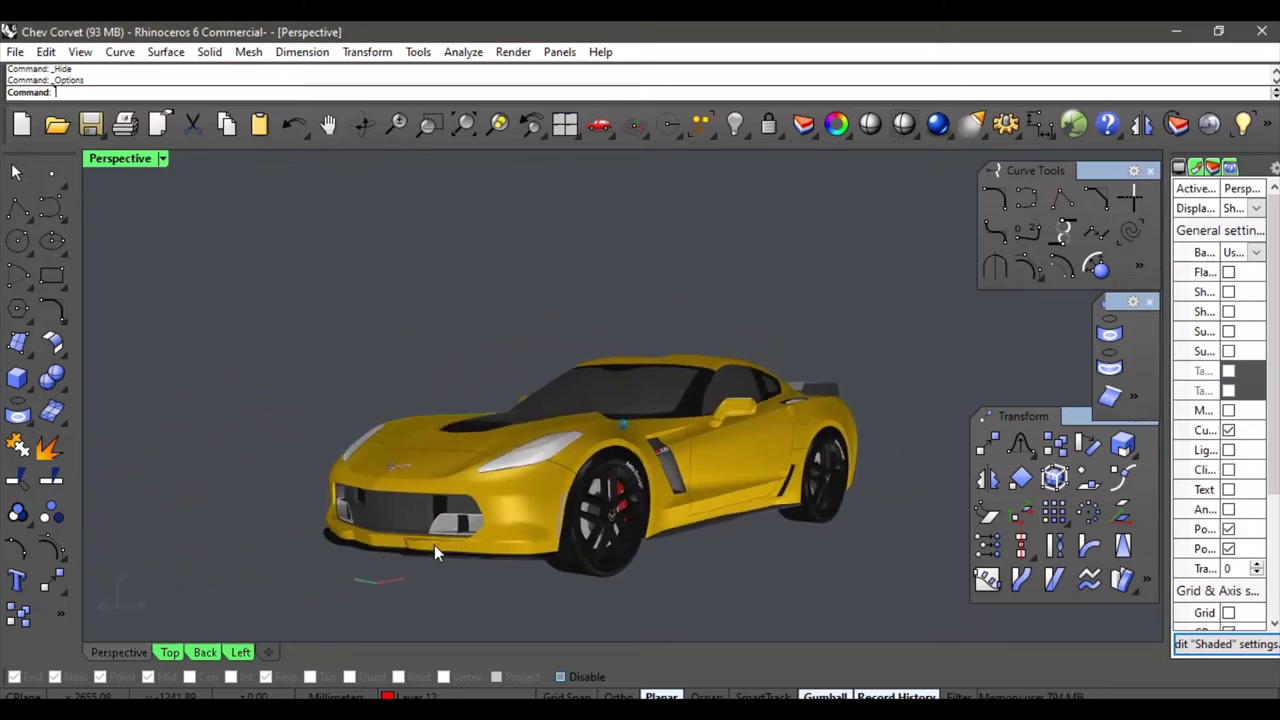
key(Up)
key(Up)
key(Up)
key(Up)
key(Up)
key(Up)
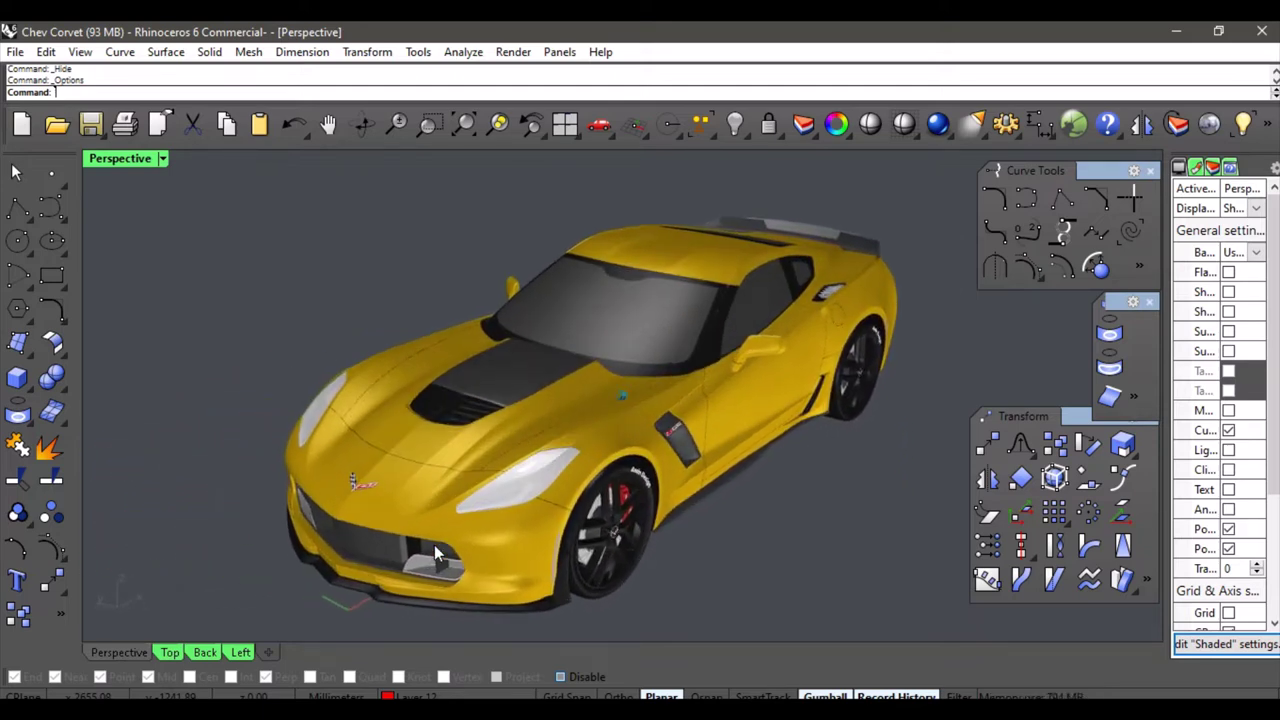
right_drag(434, 545, 450, 500)
right_drag(548, 638, 600, 560)
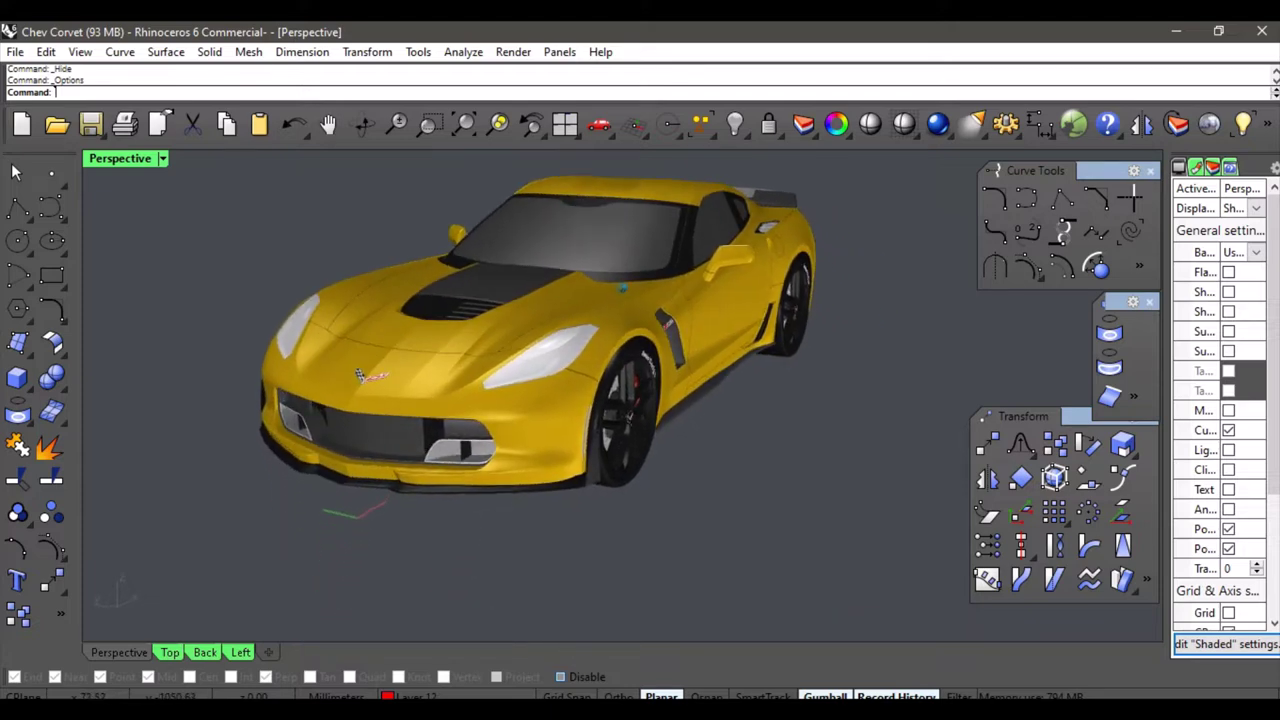
key(Left)
key(Left)
key(Left)
key(Left)
key(Down)
key(Down)
key(Down)
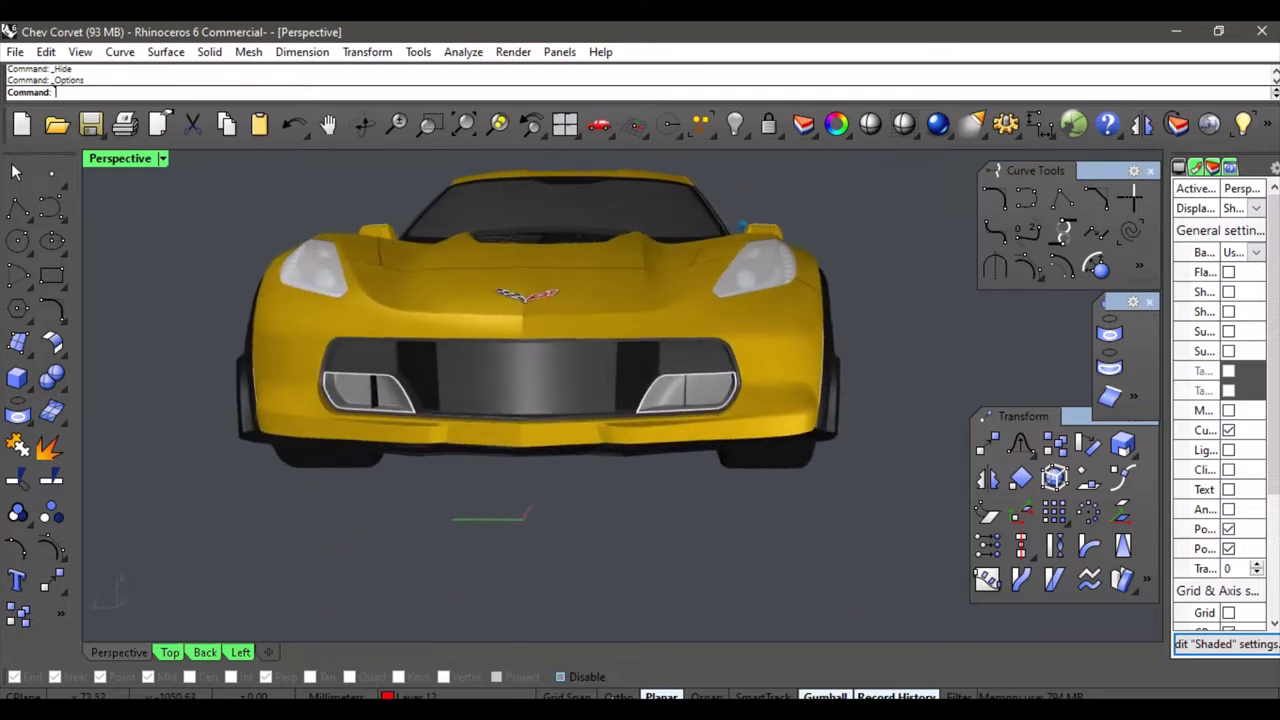
scroll(560, 370, up, 4)
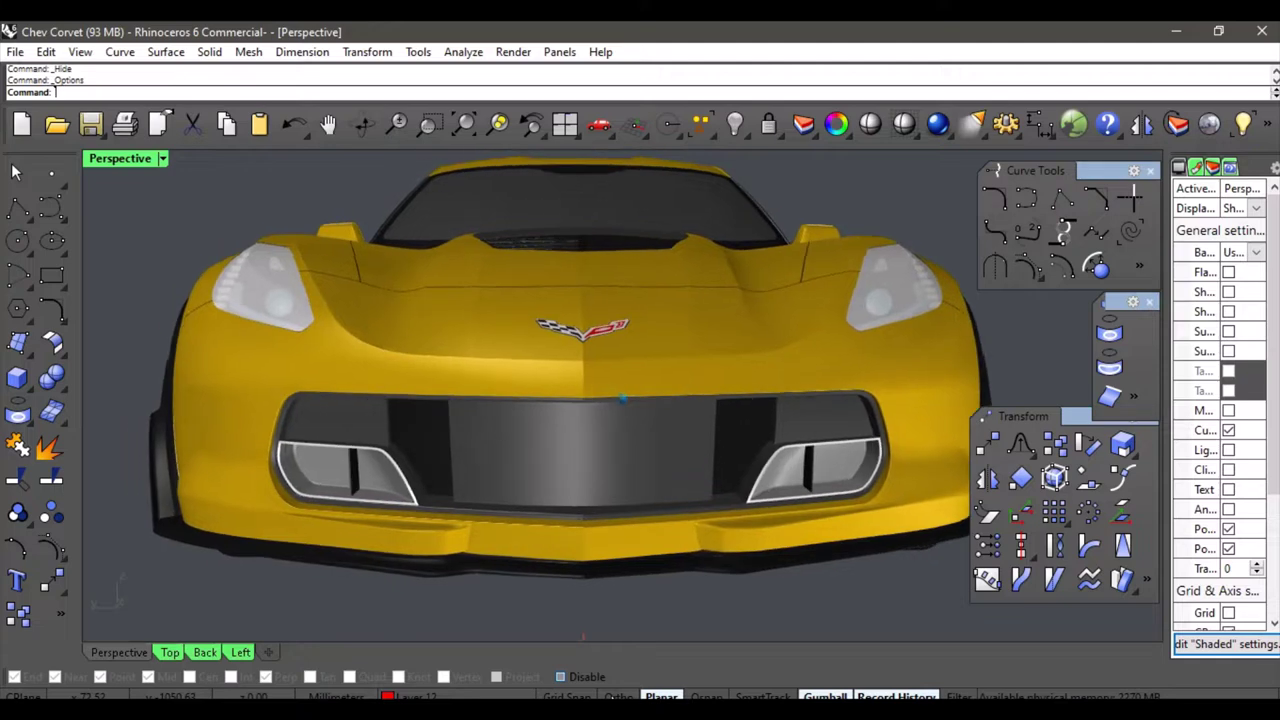
right_drag(622, 398, 386, 407)
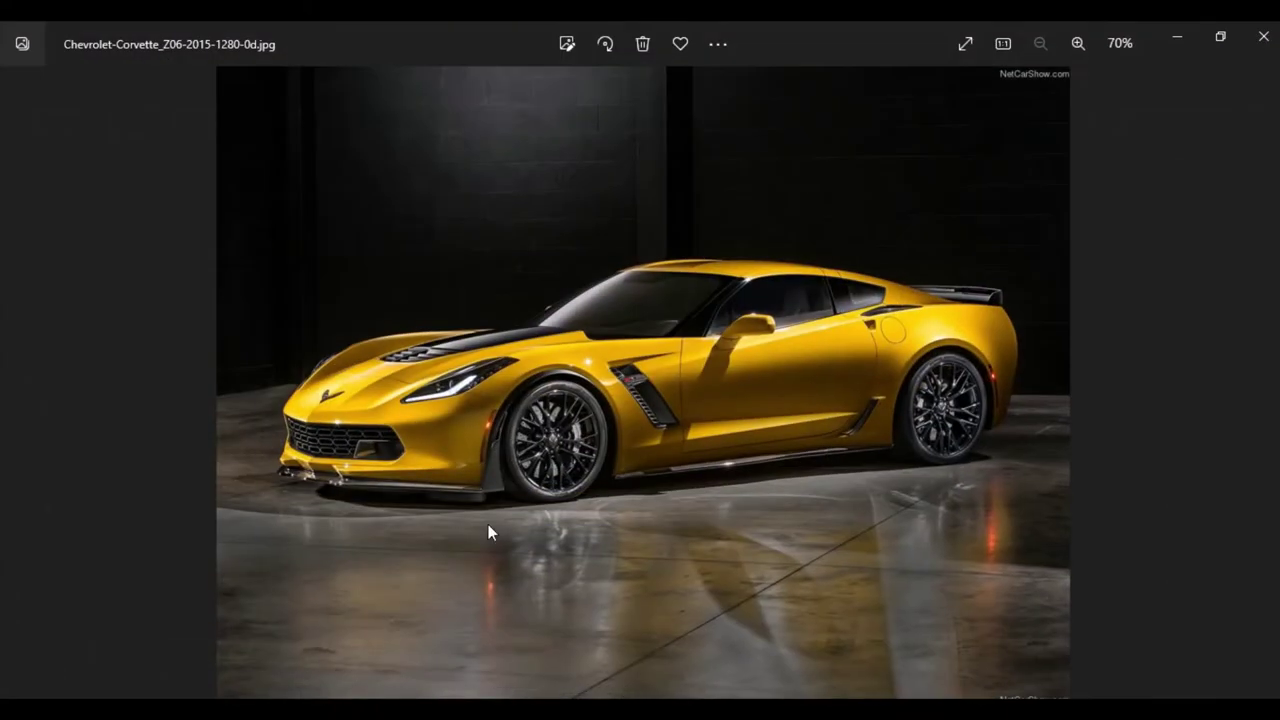
scroll(375, 460, up, 5)
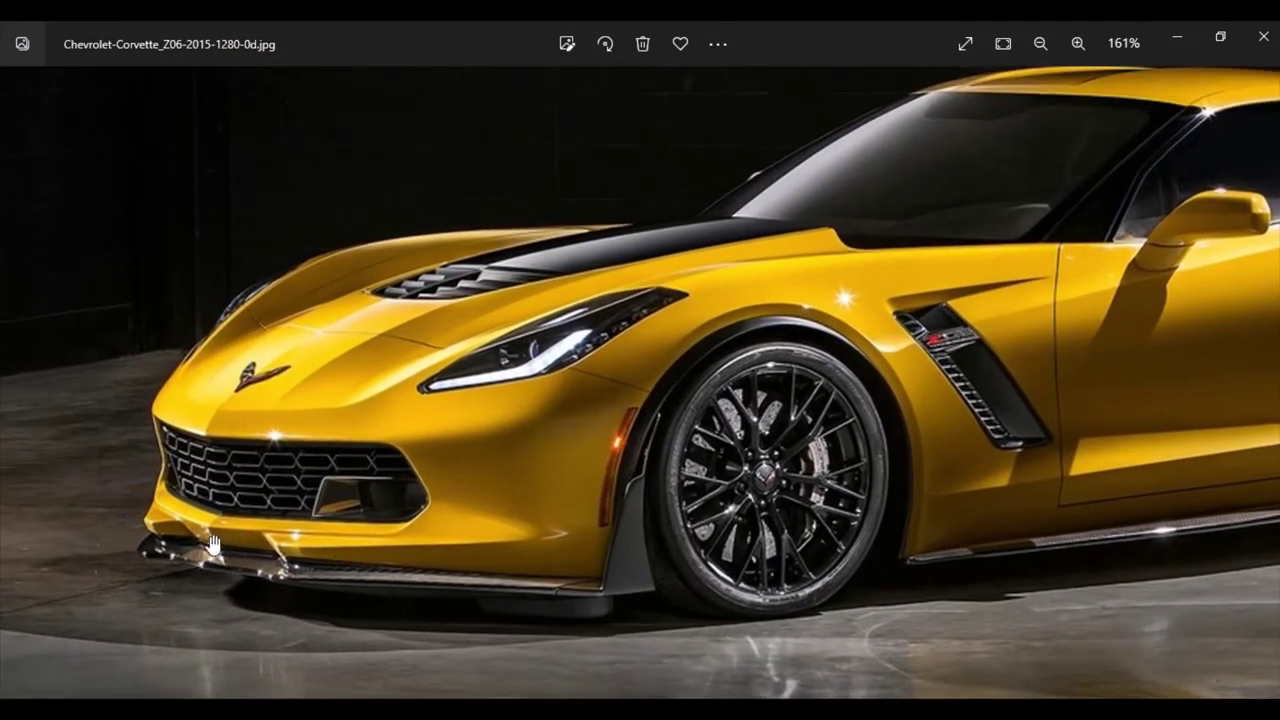
scroll(213, 543, up, 2)
drag(219, 532, 293, 436)
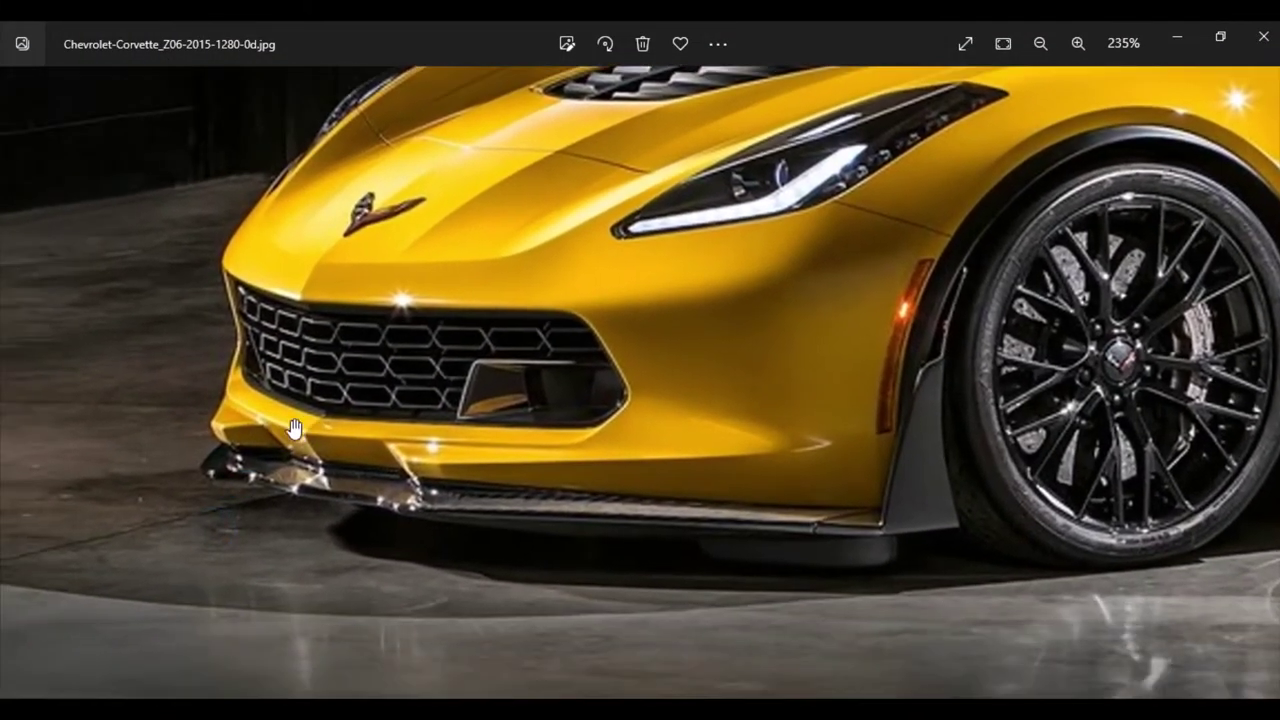
scroll(293, 434, up, 1)
scroll(278, 418, up, 1)
drag(461, 367, 400, 445)
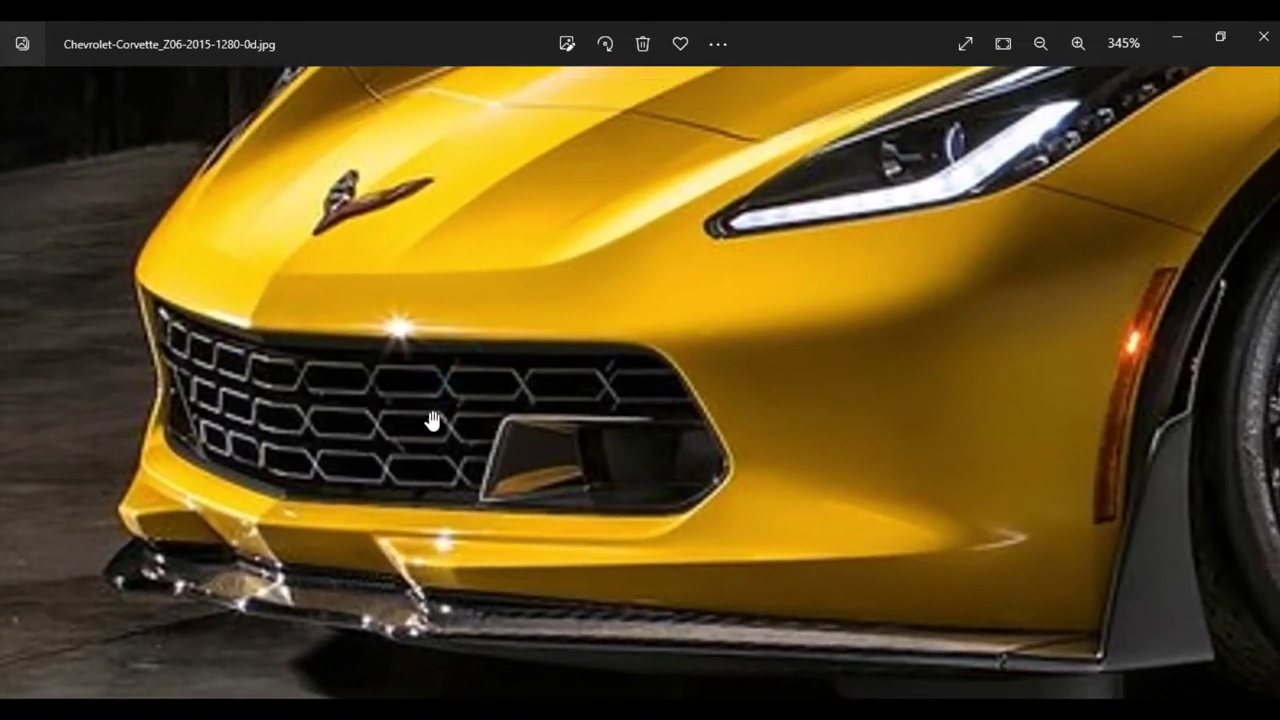
scroll(432, 421, down, 4)
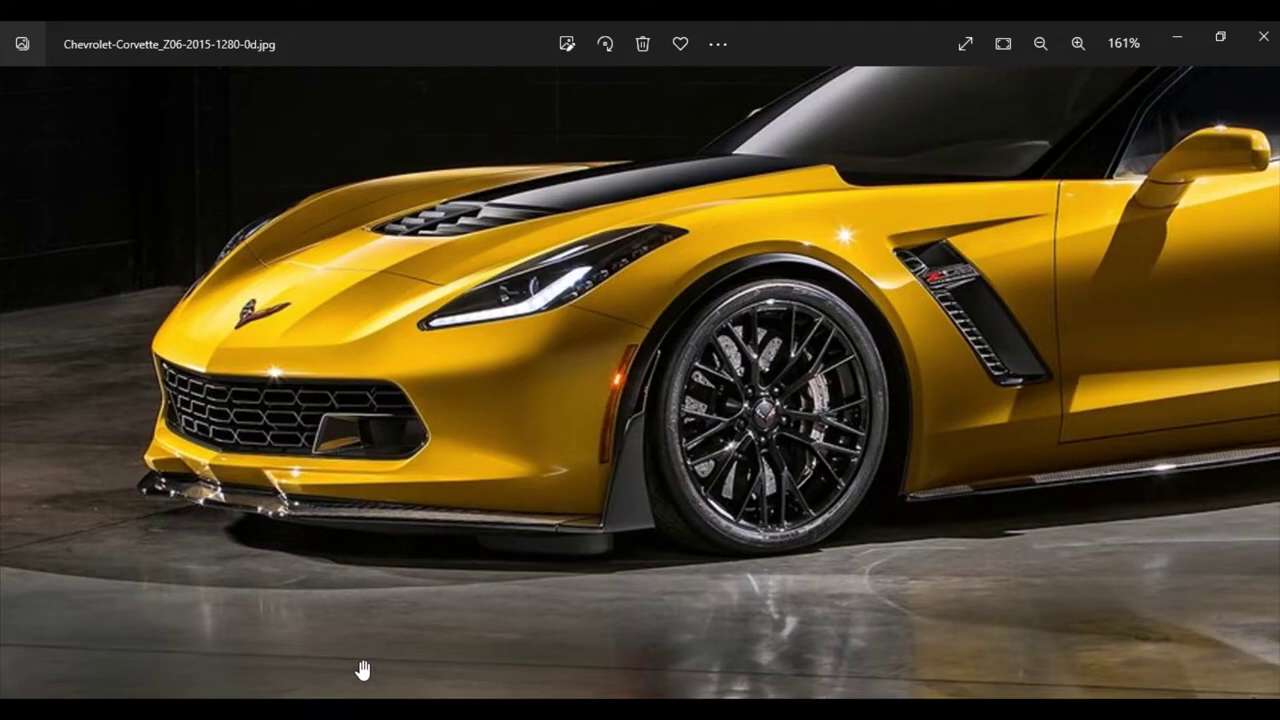
click(360, 710)
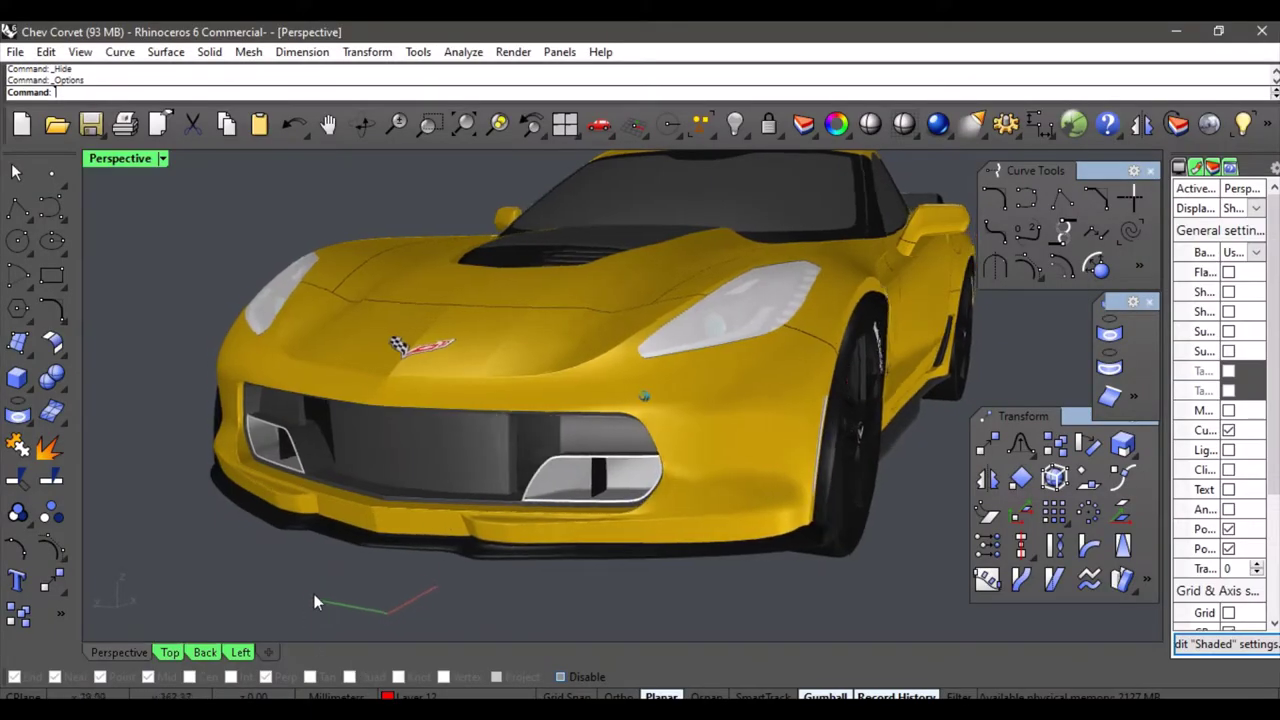
Inspect the car's grille opening and switch to the Left view with empty drawing space beside the front.
right_drag(314, 594, 397, 538)
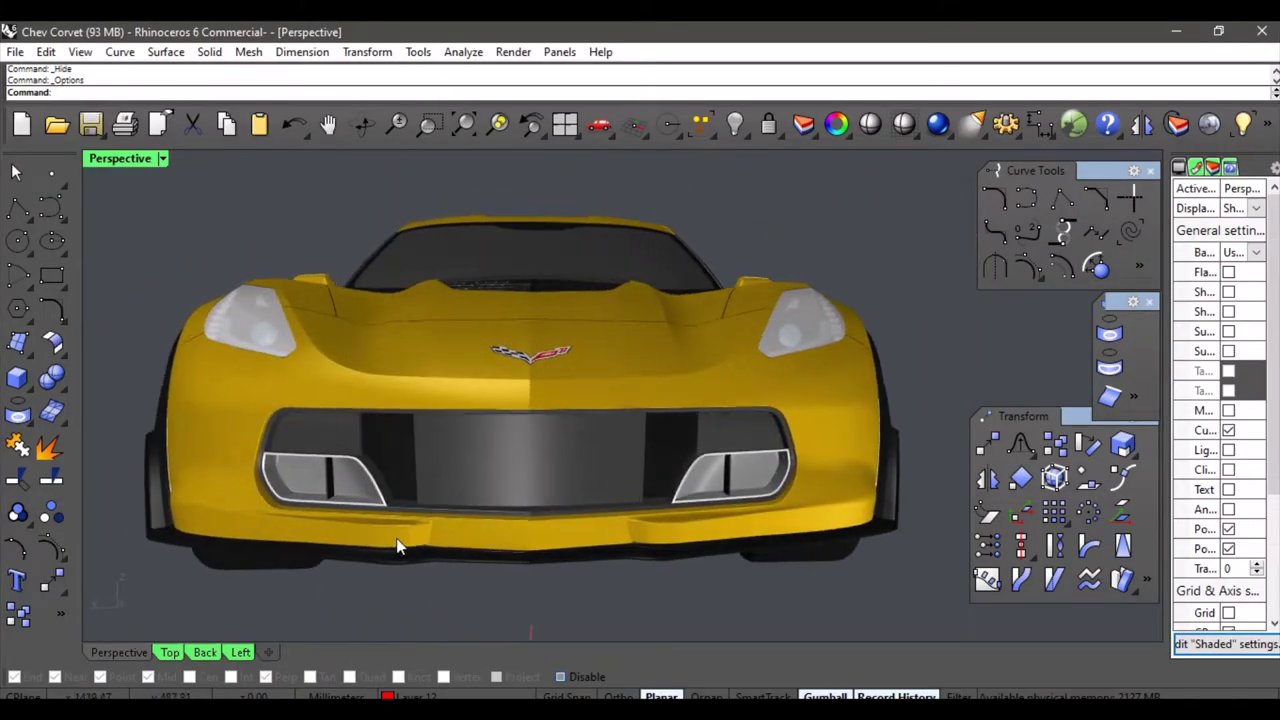
scroll(441, 539, up, 4)
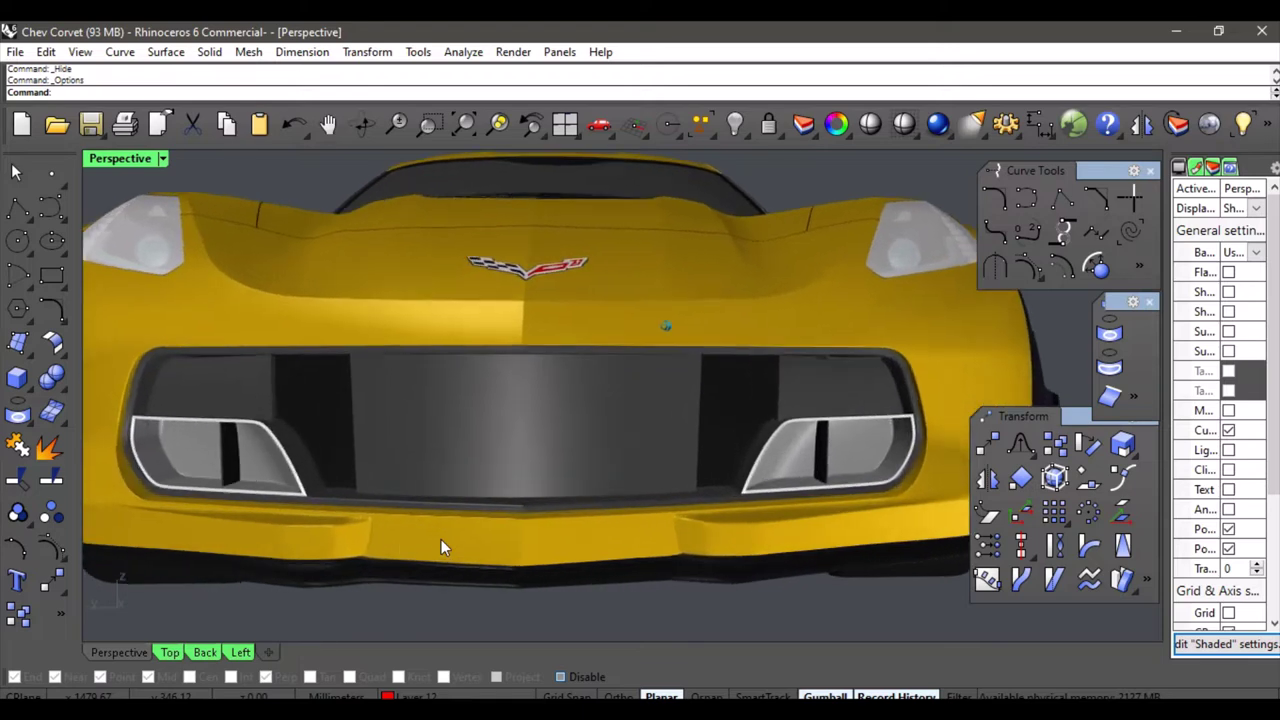
click(241, 652)
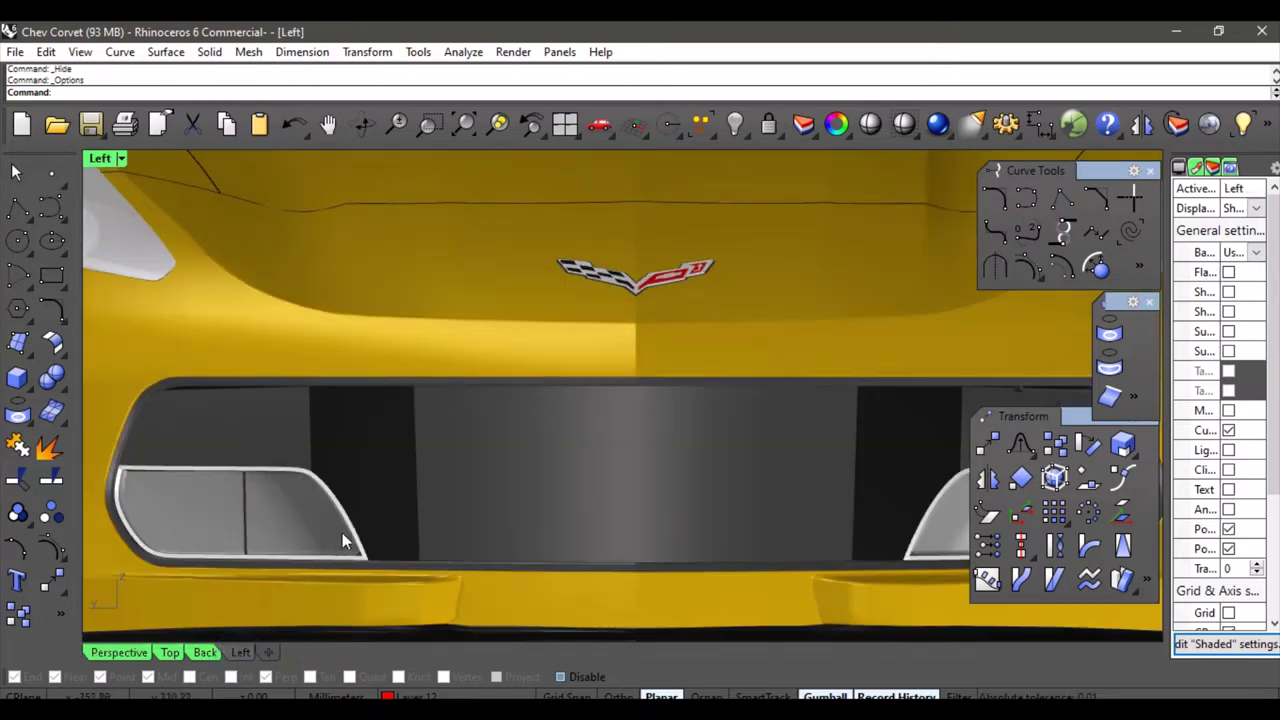
scroll(431, 464, up, 2)
scroll(431, 464, down, 5)
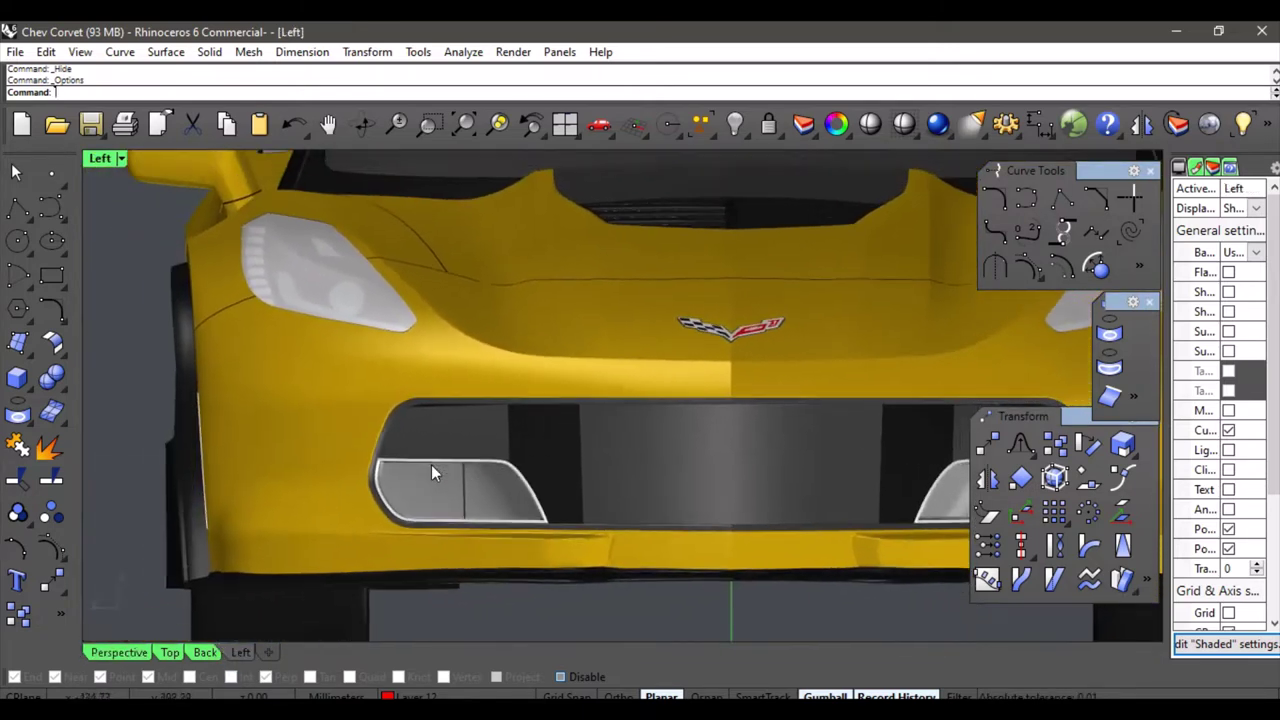
scroll(431, 464, down, 2)
scroll(447, 487, up, 2)
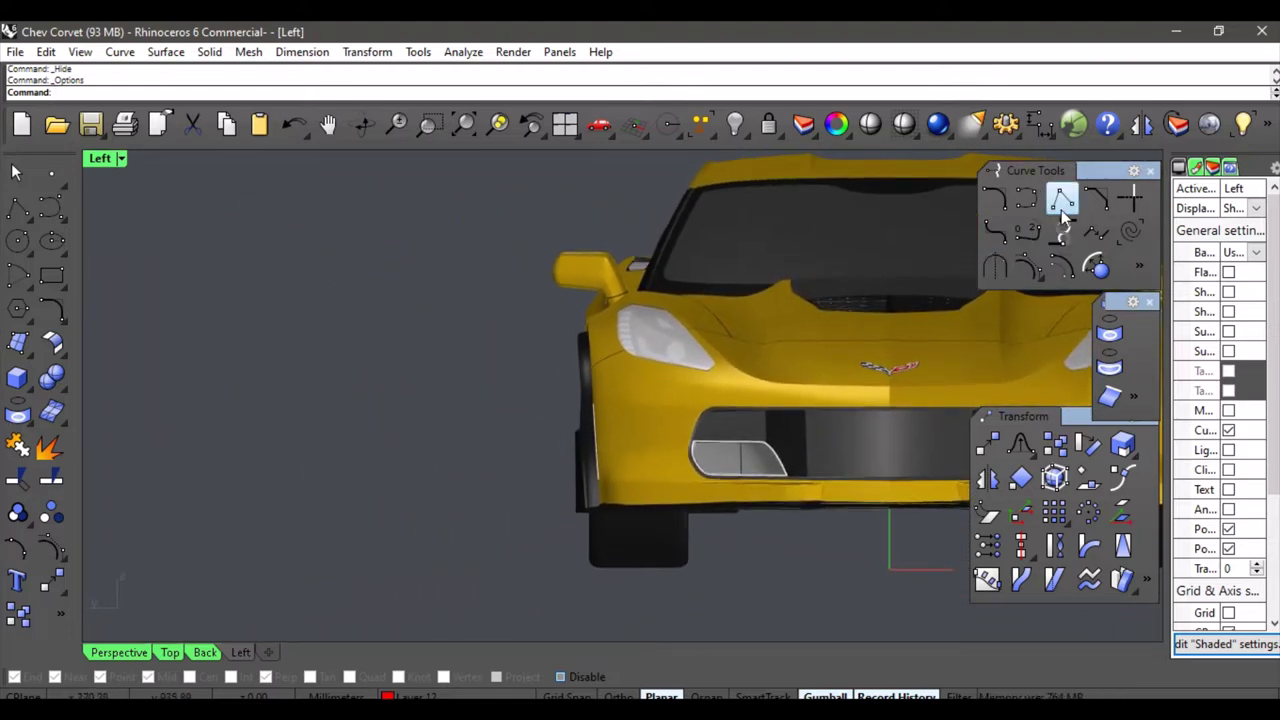
click(1062, 199)
scroll(449, 471, up, 3)
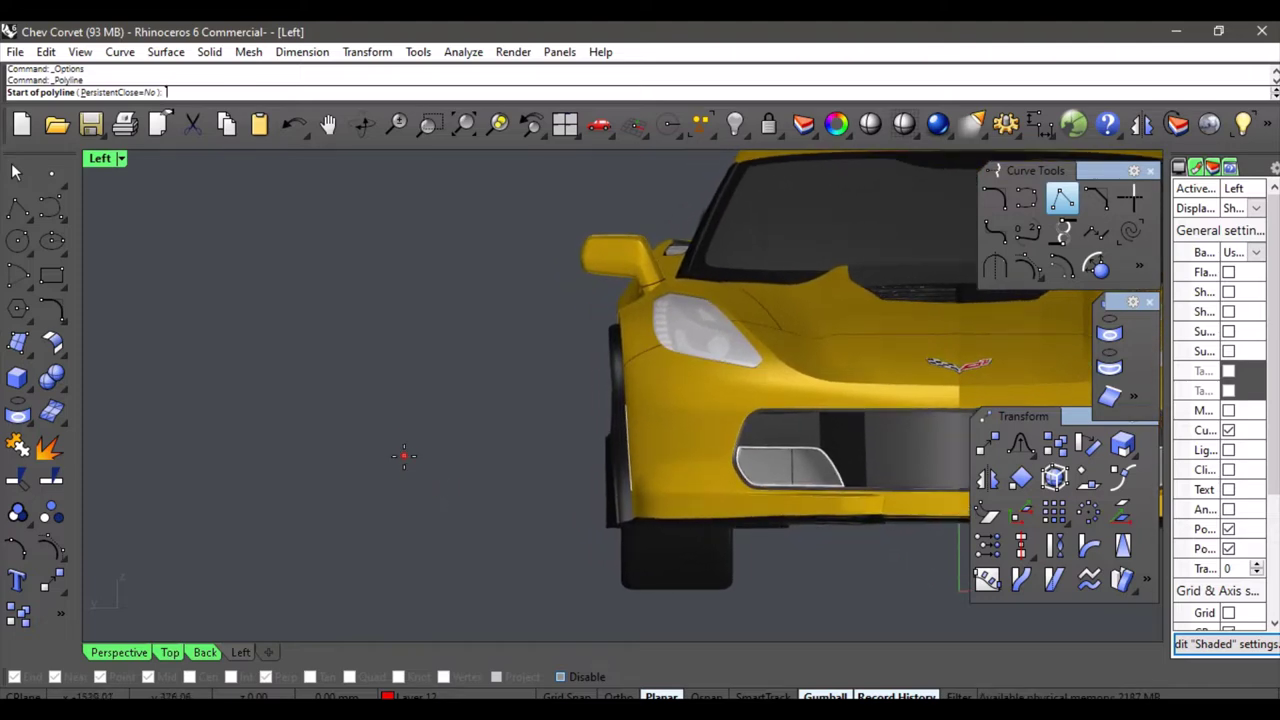
click(404, 456)
key(Escape)
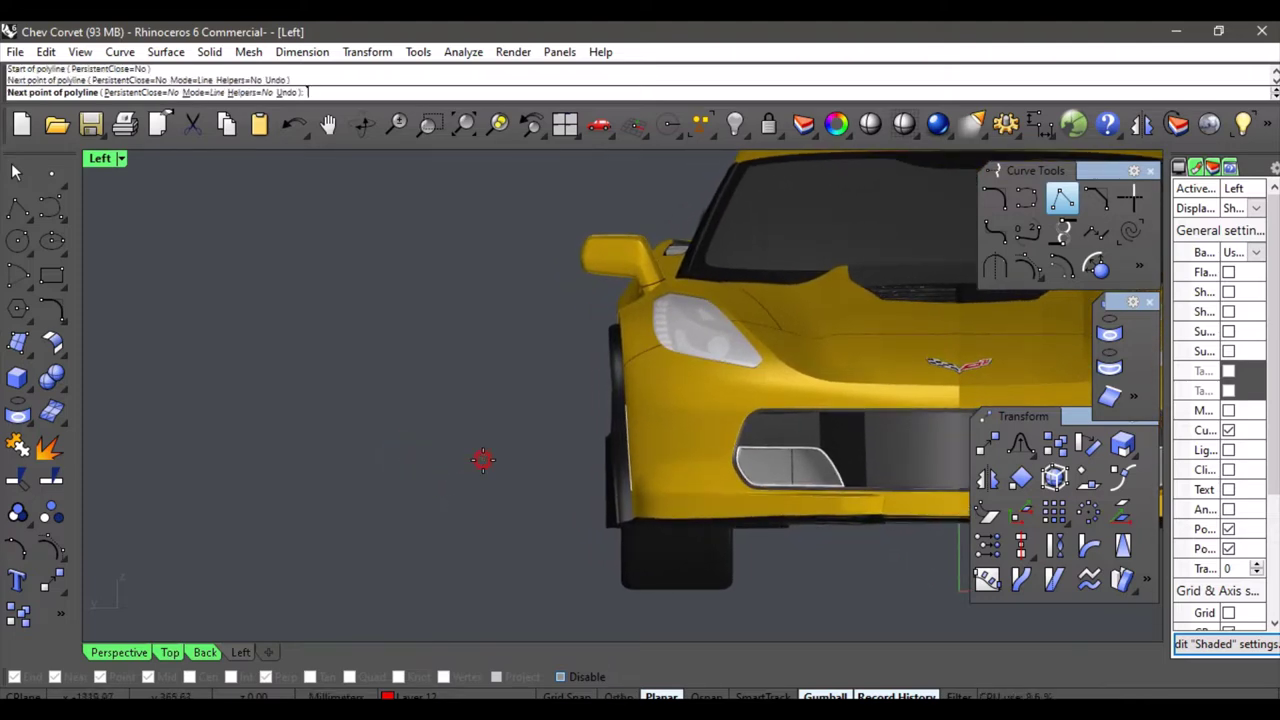
Draw an inscribed polygon with 6 sides in the empty space beside the car's front, with one corner pointing sideways.
click(18, 308)
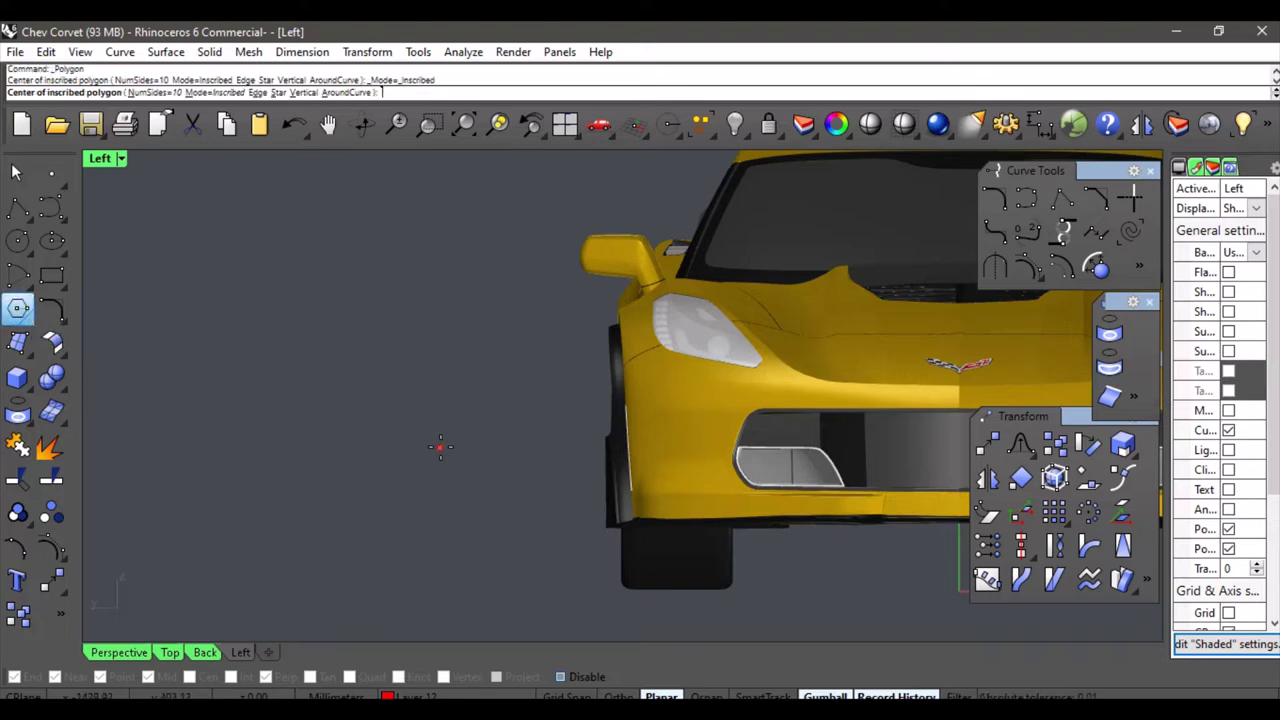
click(440, 445)
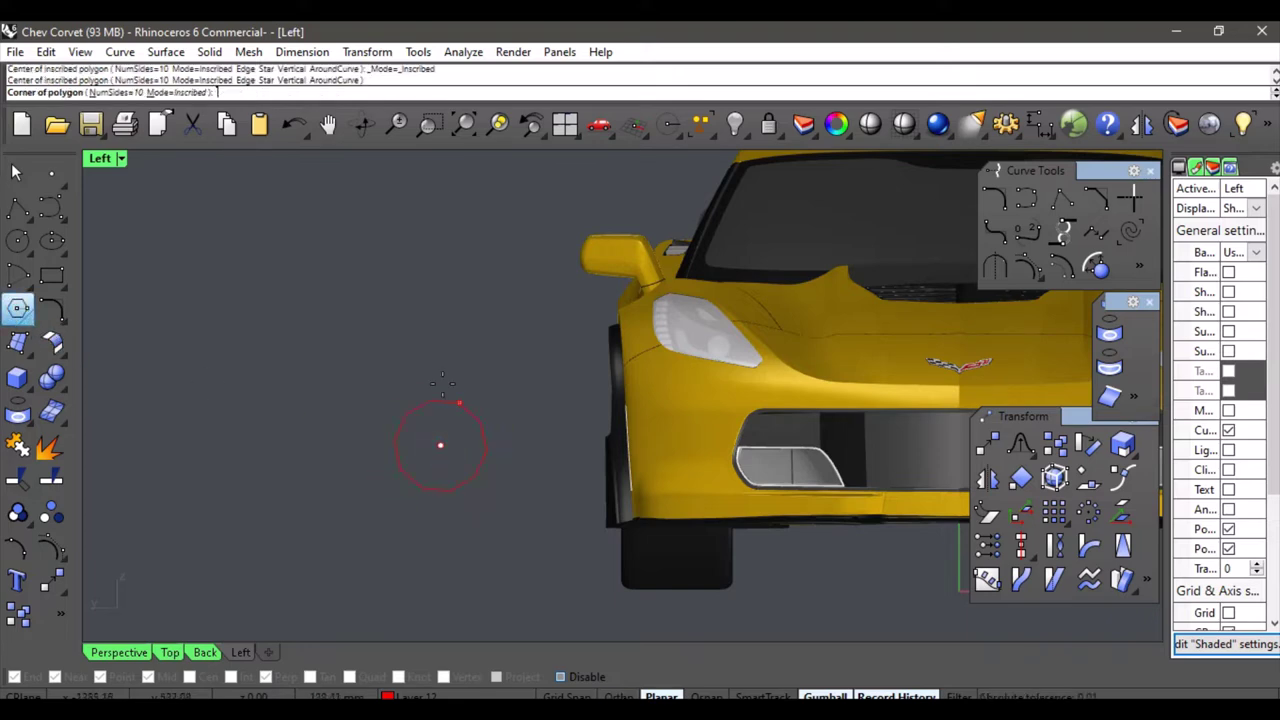
click(134, 91)
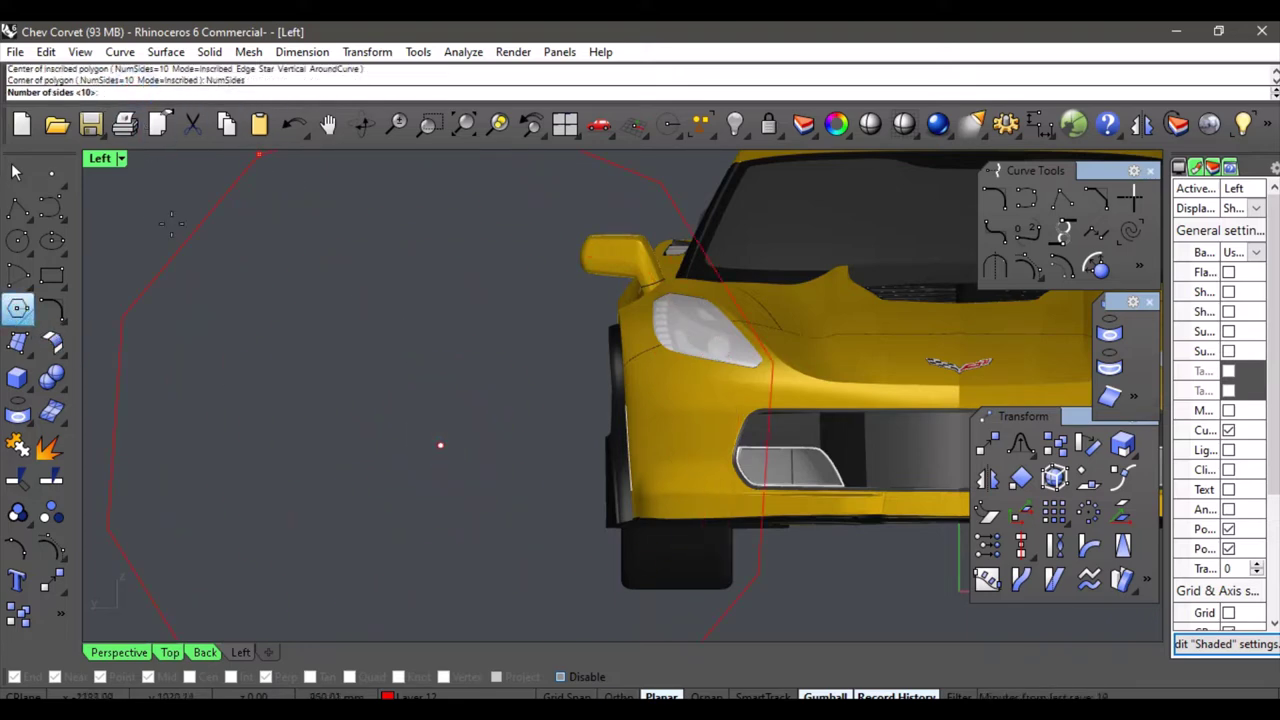
text(6)
key(Return)
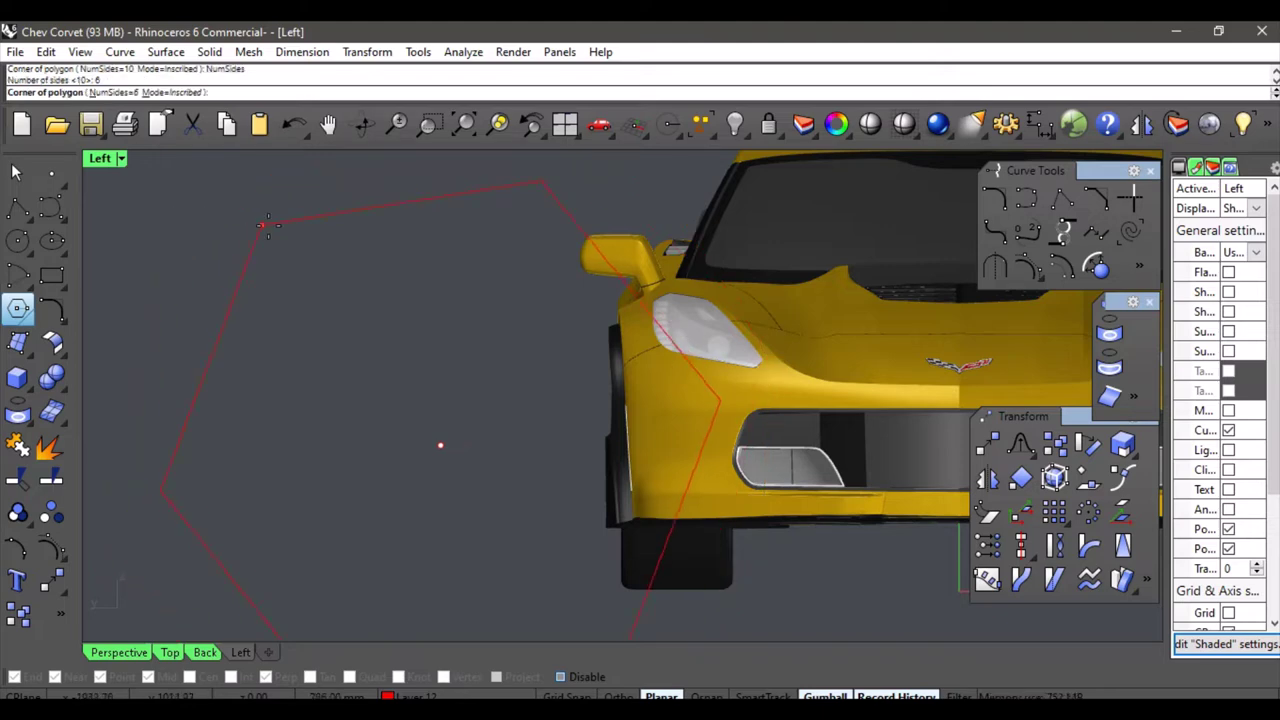
click(505, 428)
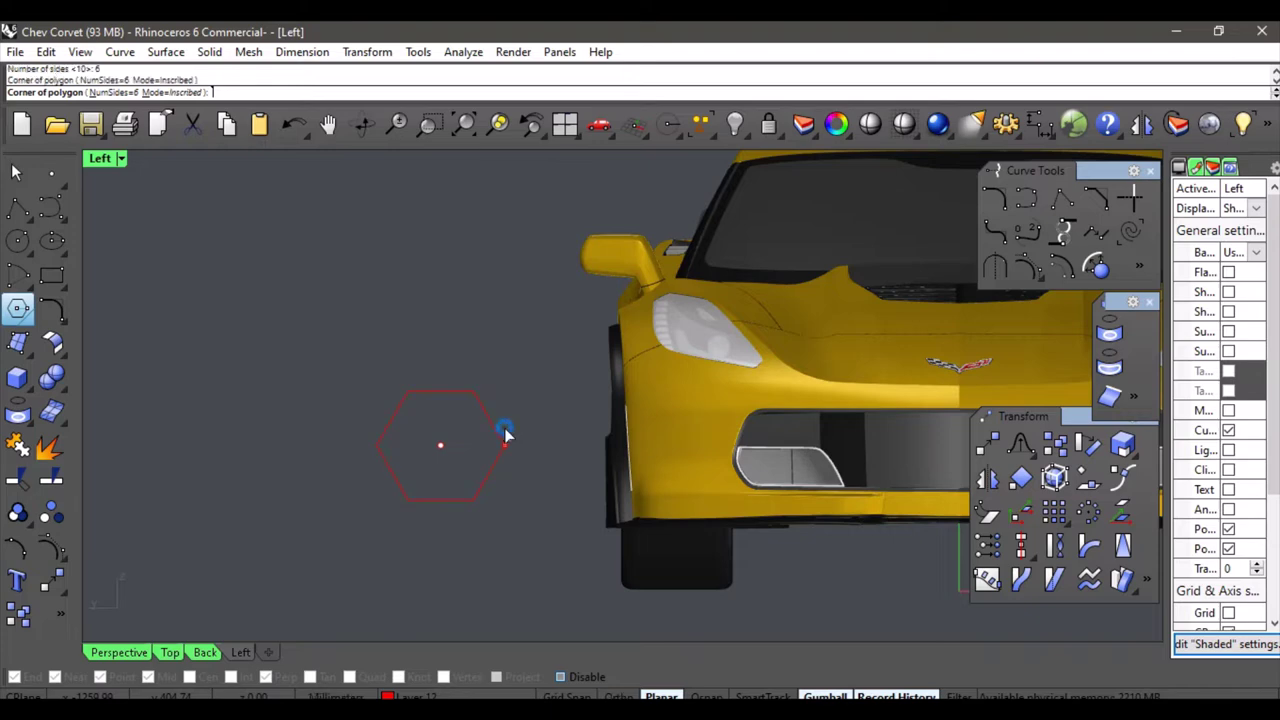
Flatten the hexagon vertically to about a third of its height and spread its four upper and lower corner points horizontally.
click(483, 410)
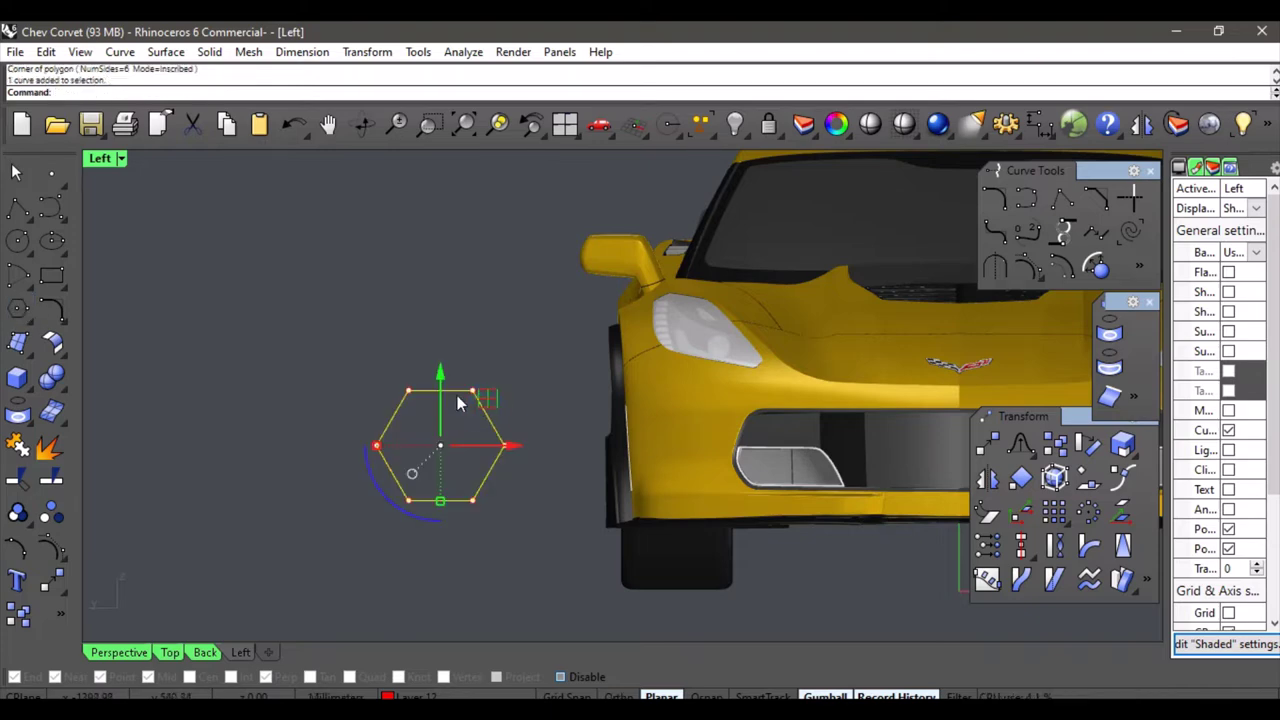
drag(440, 508, 447, 463)
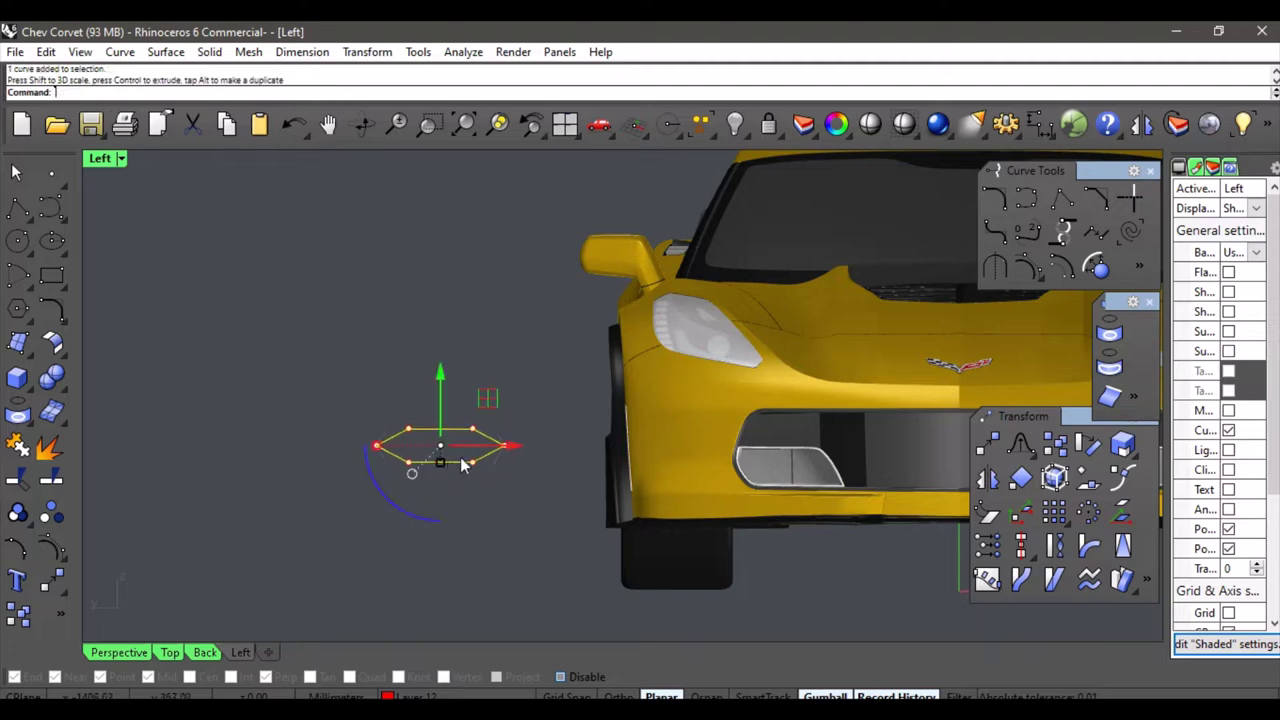
scroll(455, 474, up, 1)
scroll(455, 476, up, 1)
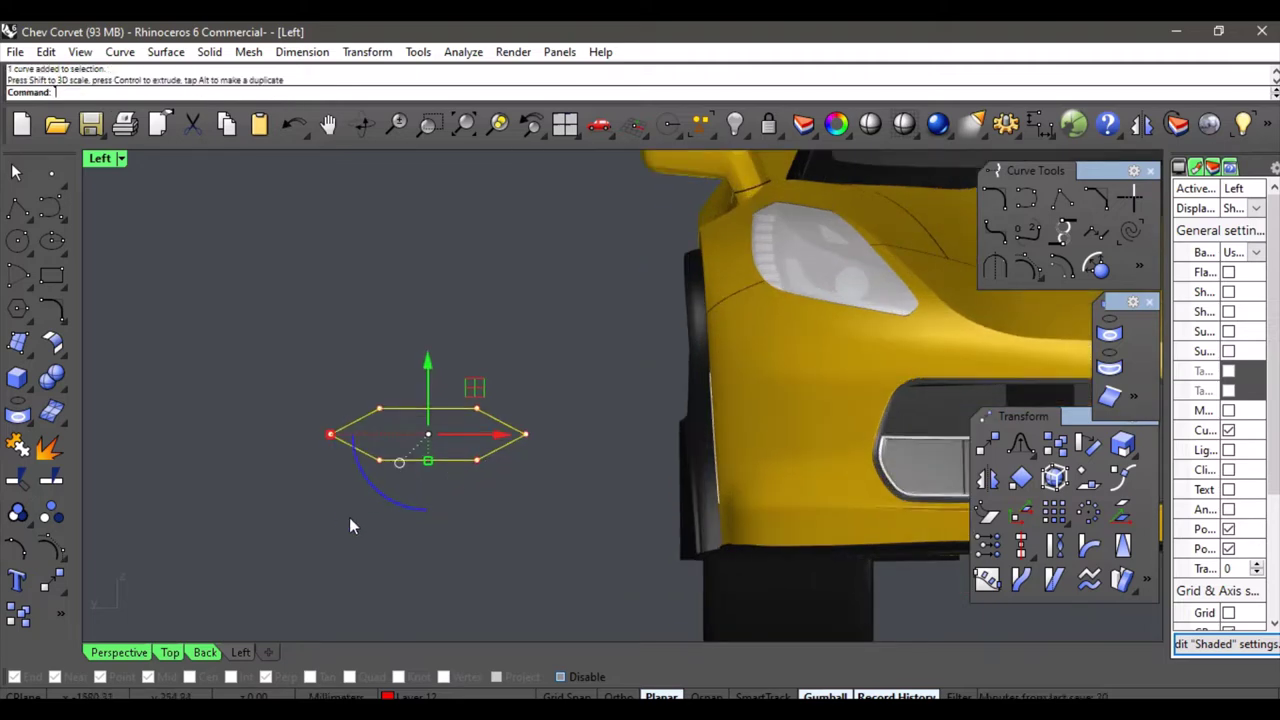
drag(349, 517, 497, 383)
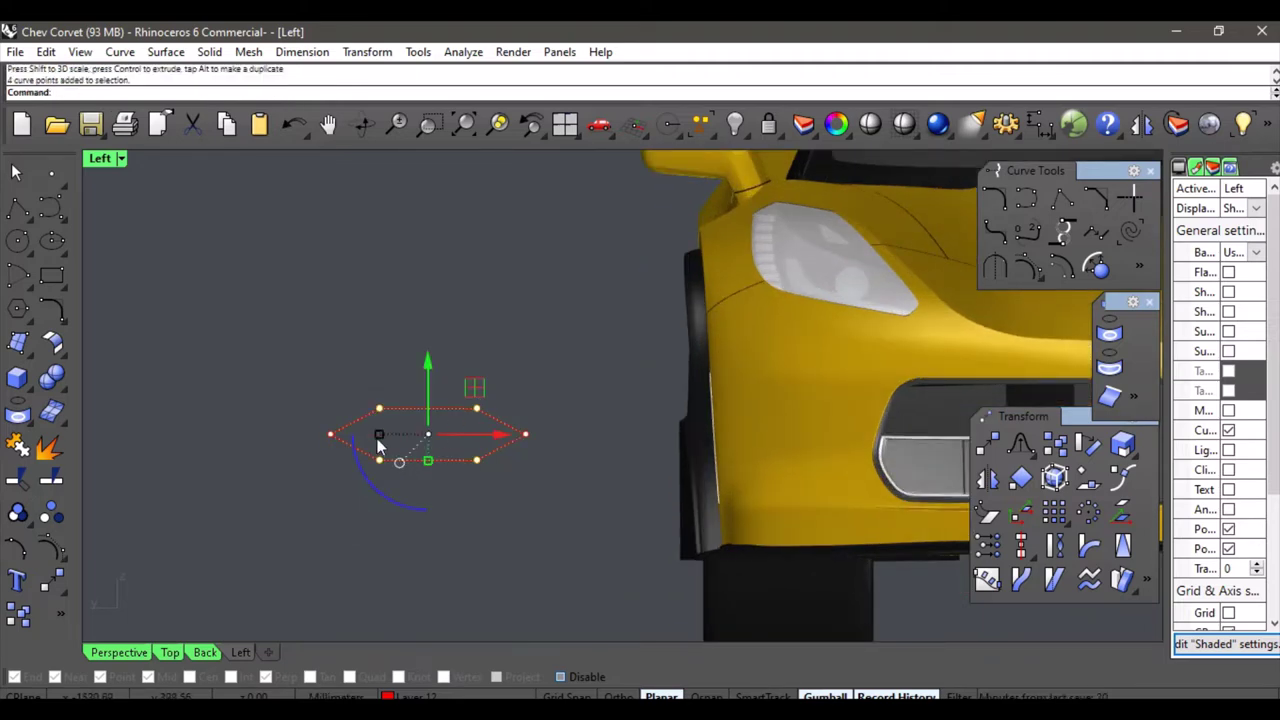
drag(380, 434, 358, 437)
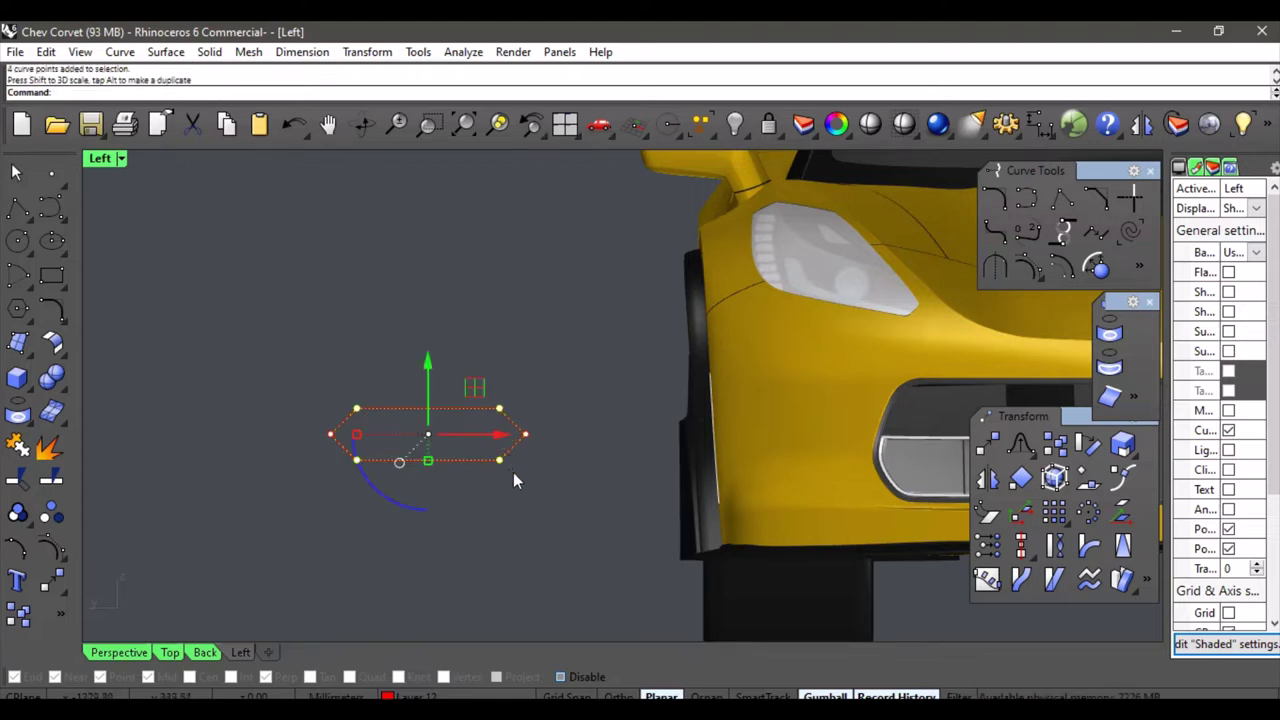
In the Perspective view, move the hexagon's four selected corner points forward, out in front of the car's bumper.
right_drag(547, 470, 402, 483)
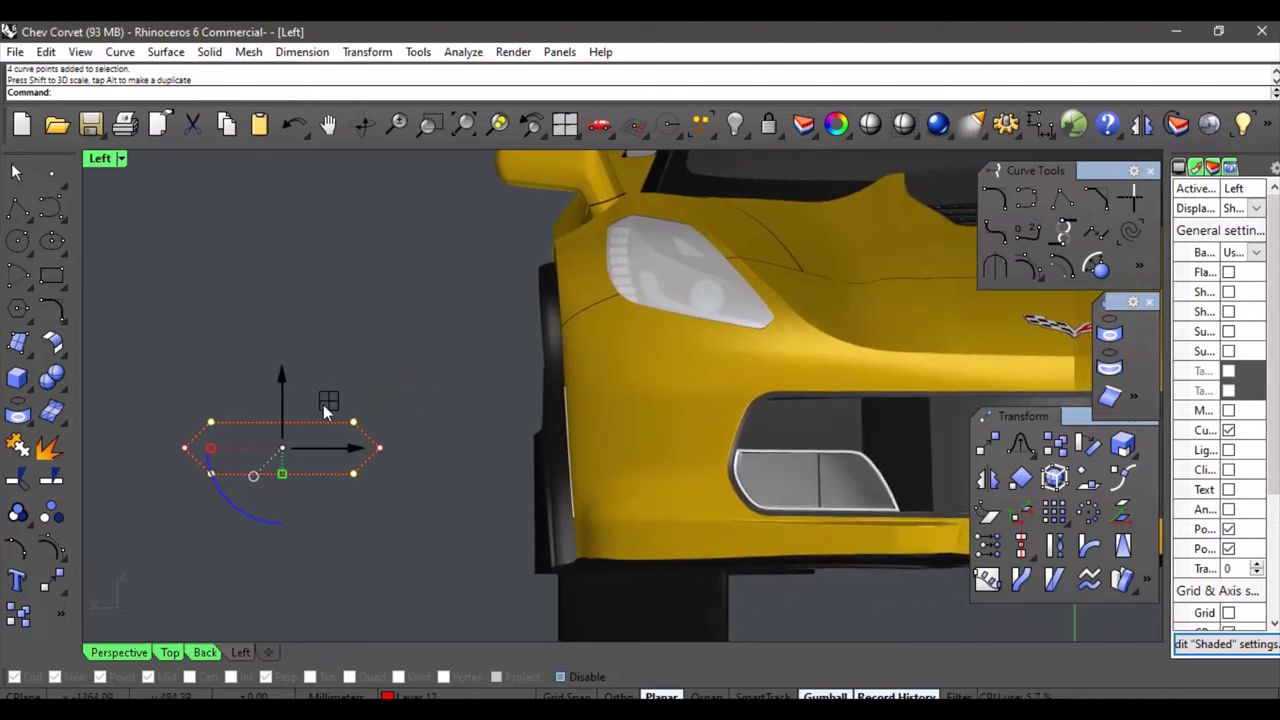
click(130, 652)
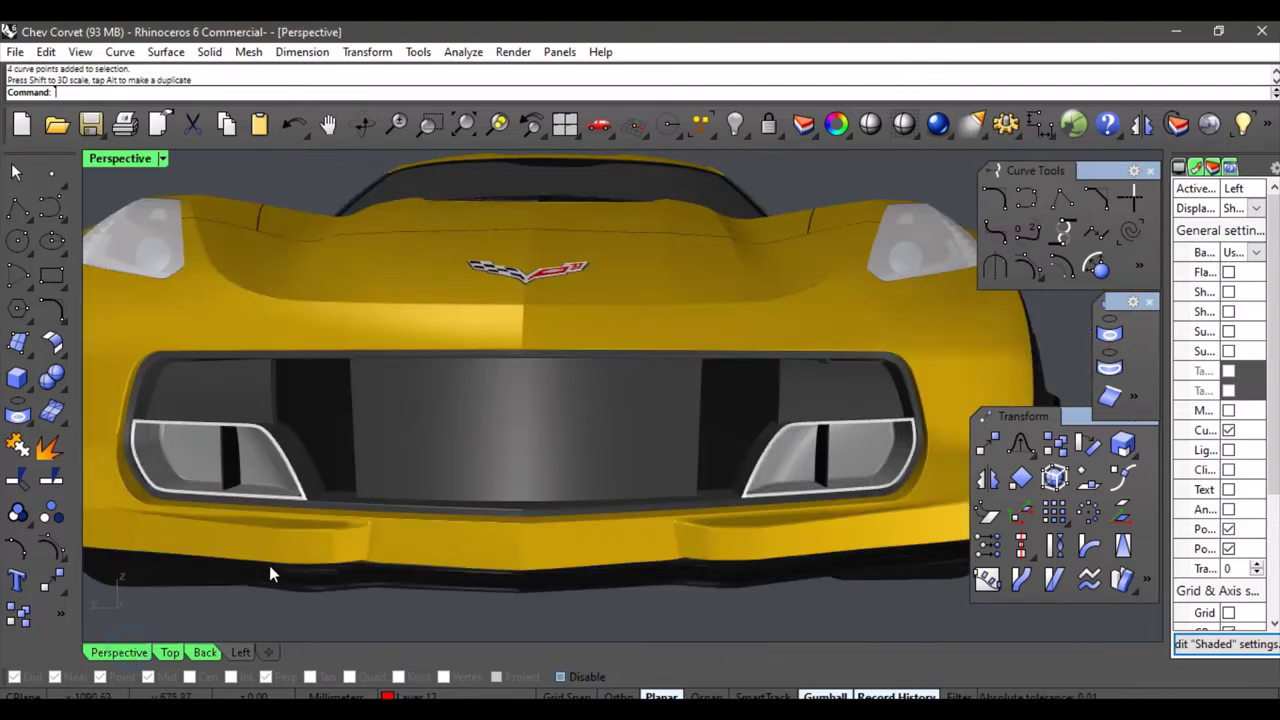
scroll(298, 548, down, 10)
right_drag(297, 547, 562, 588)
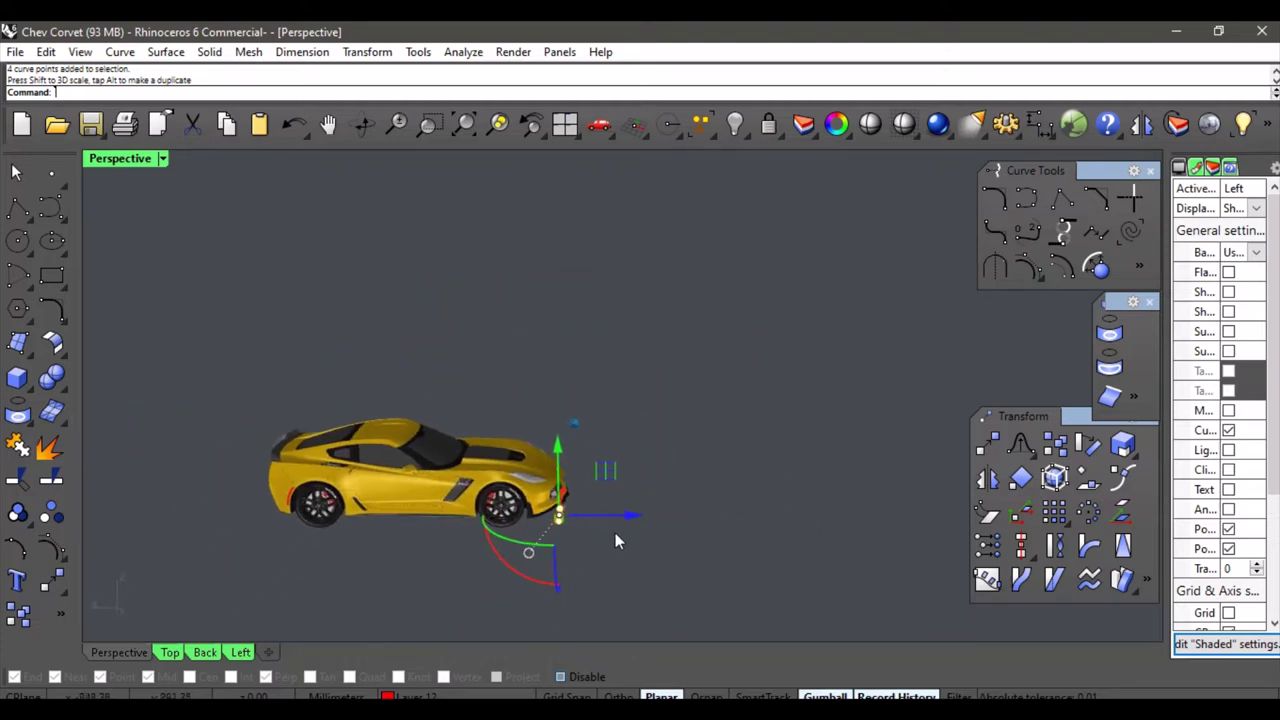
scroll(612, 533, up, 6)
scroll(571, 527, up, 2)
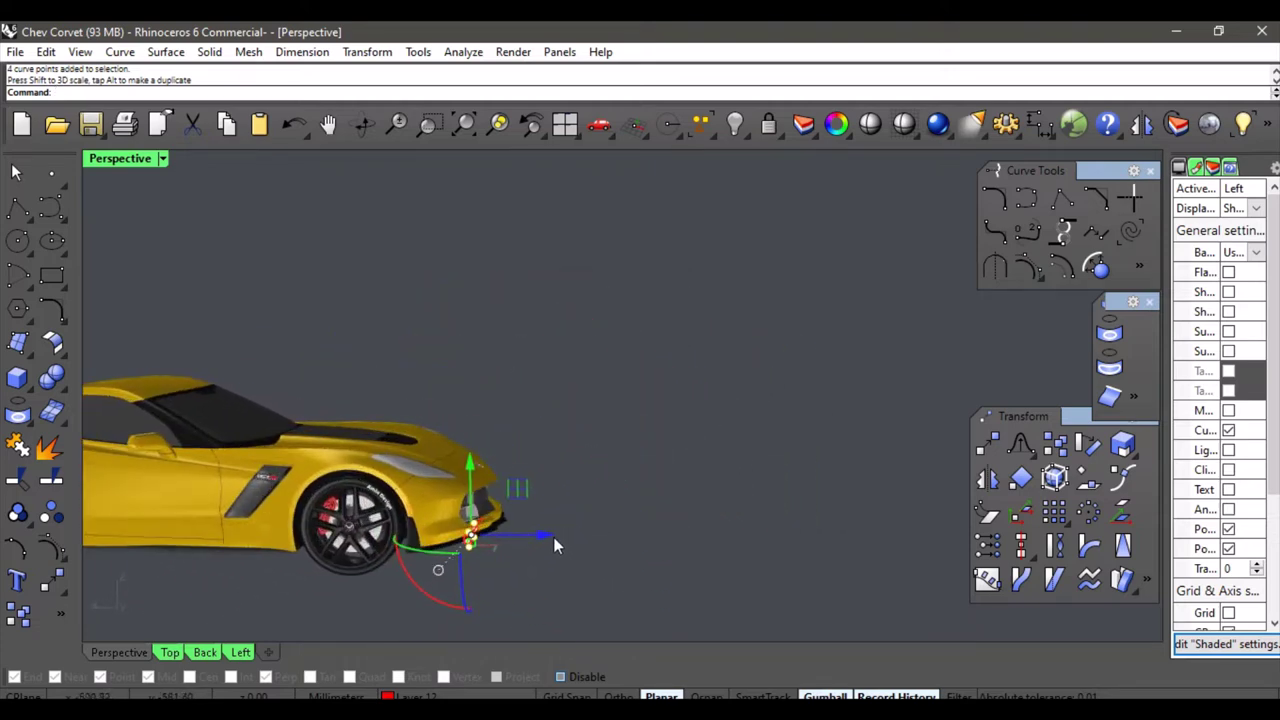
drag(510, 535, 597, 538)
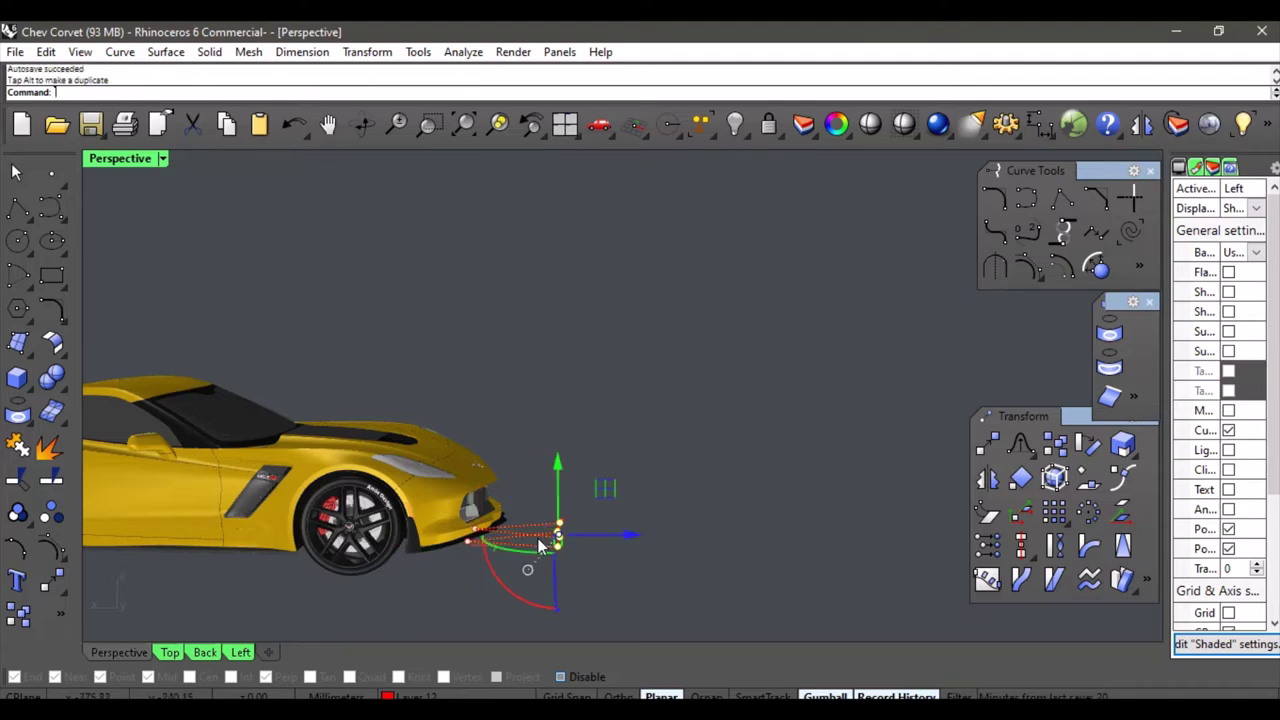
Undo the last corner point move and shift the whole hexagon forward, farther out in front of the bumper.
key(ctrl+z)
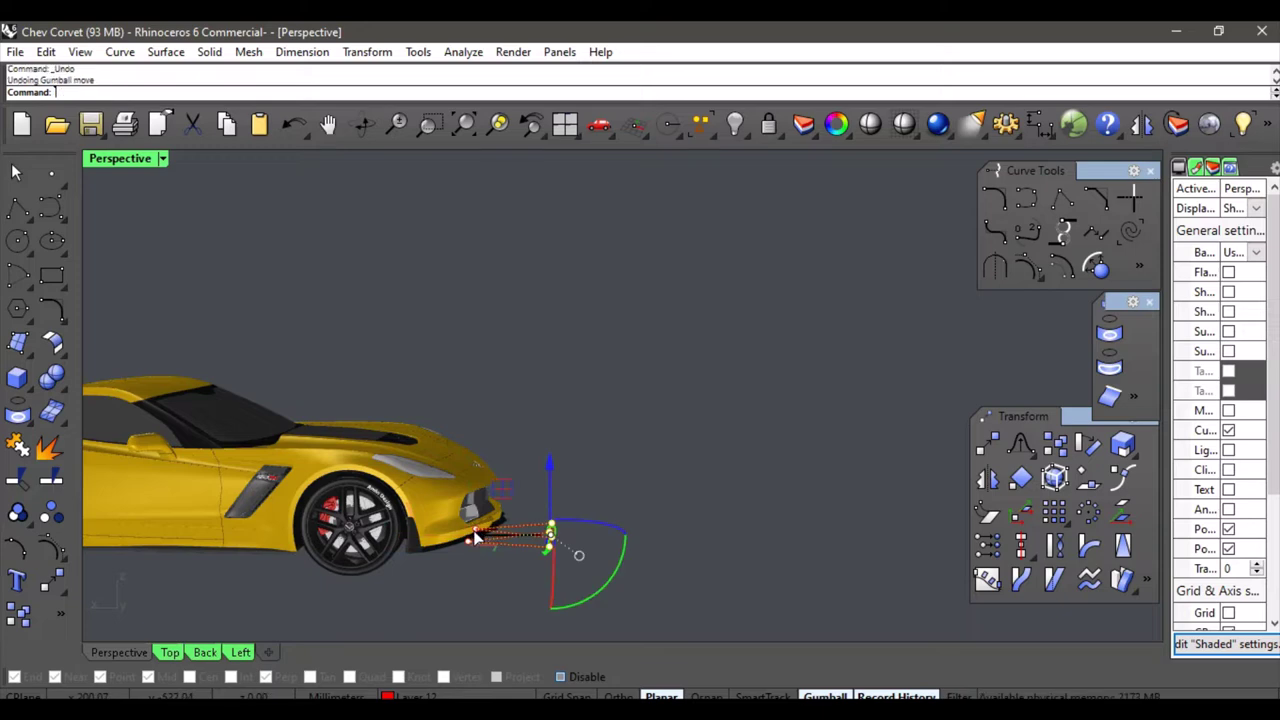
drag(437, 589, 494, 521)
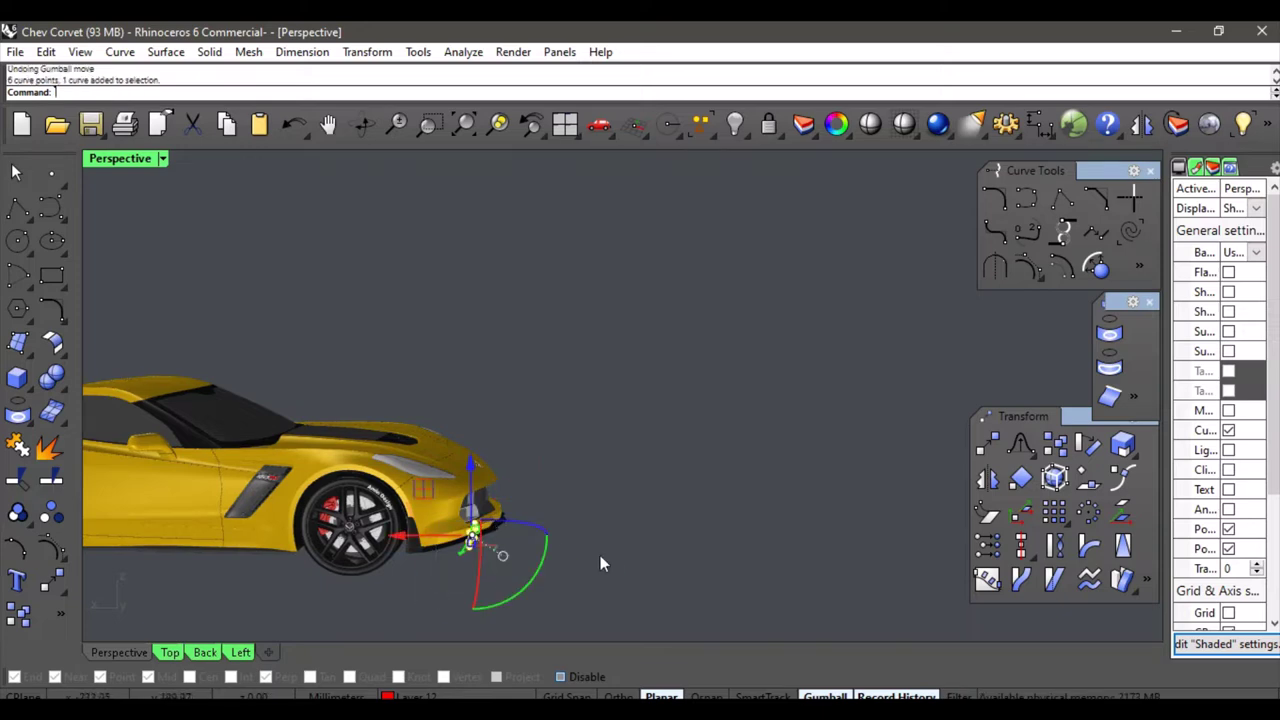
right_drag(622, 554, 584, 529)
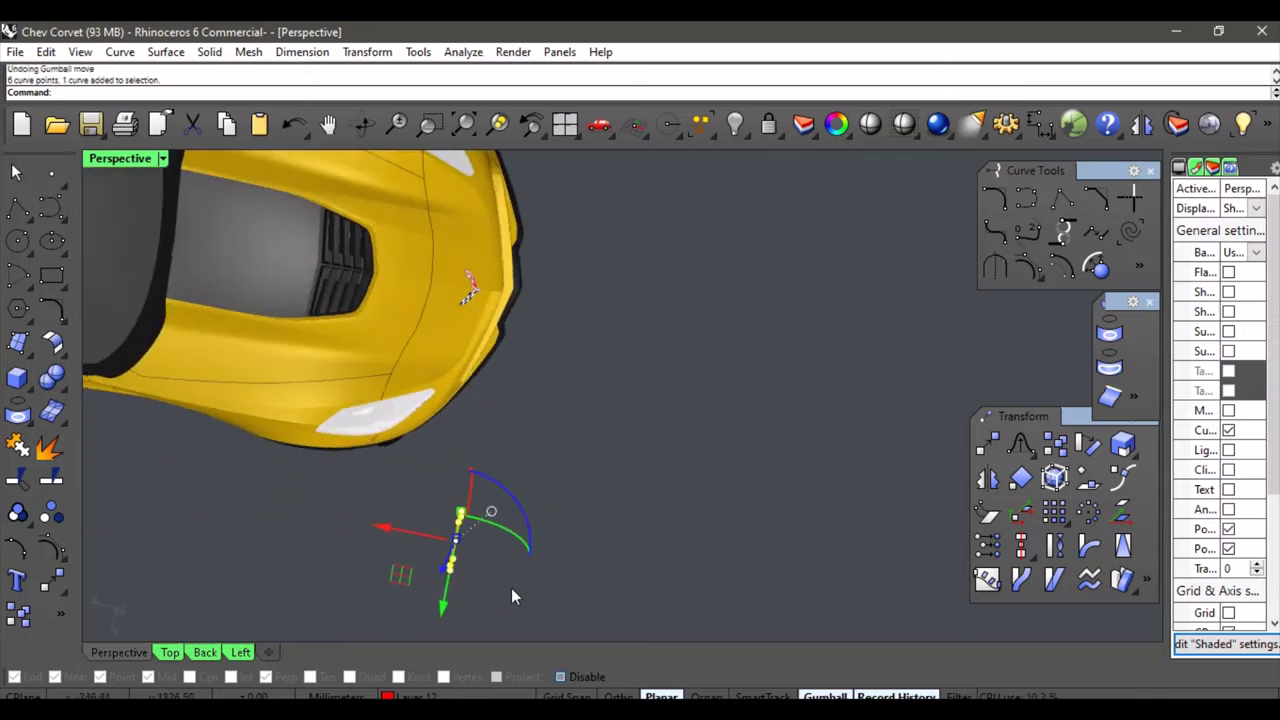
key(Escape)
drag(420, 603, 522, 491)
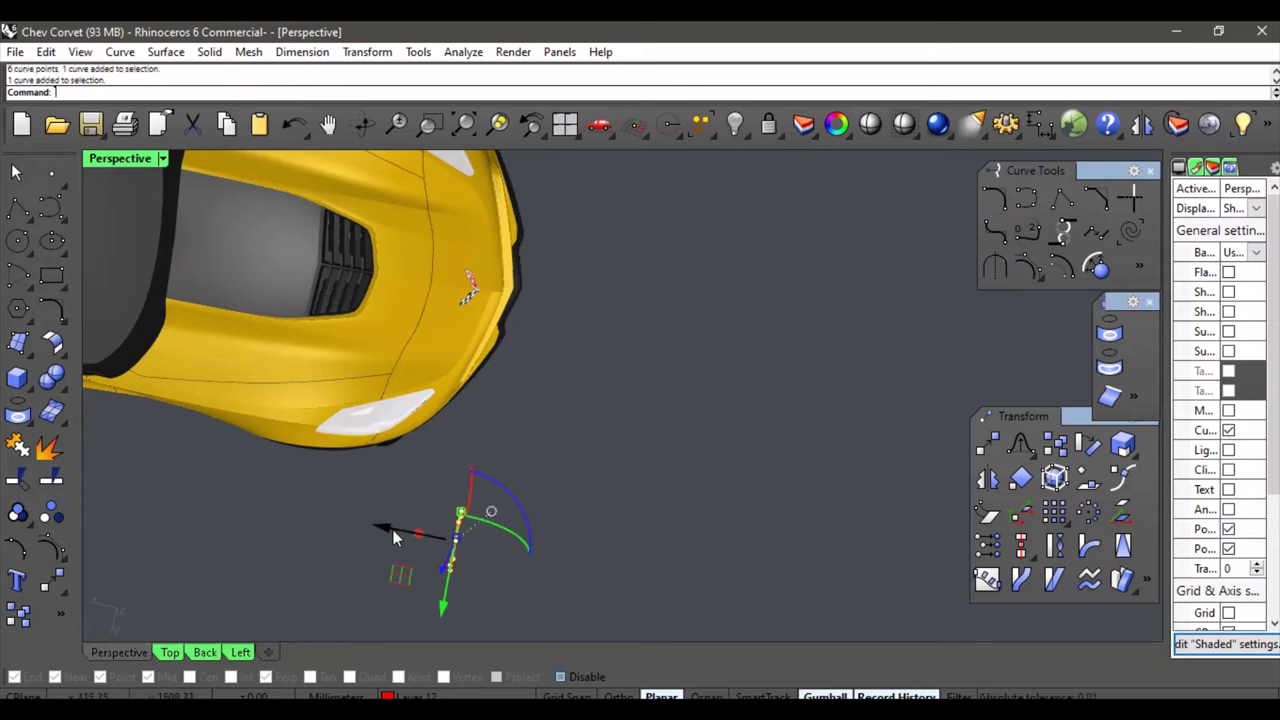
drag(393, 531, 496, 533)
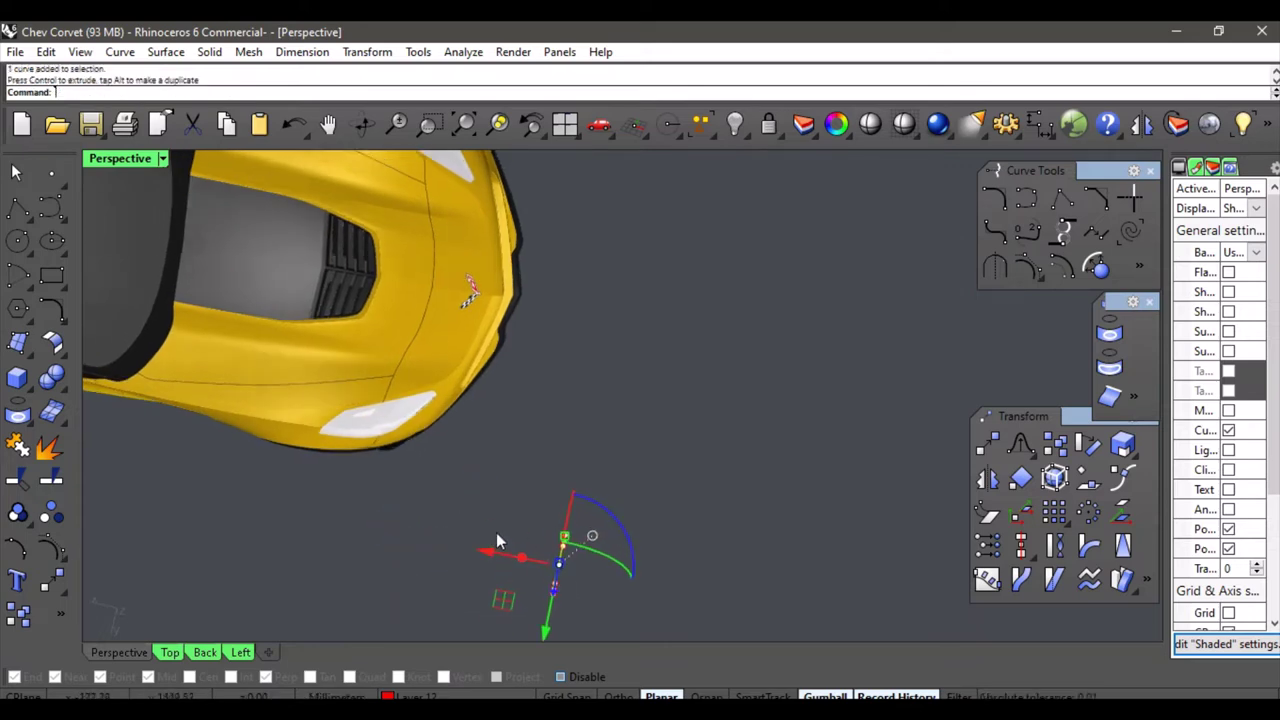
In the Left view, move the hexagon across to the car's front and place it below the bumper near the centre.
right_drag(497, 541, 429, 558)
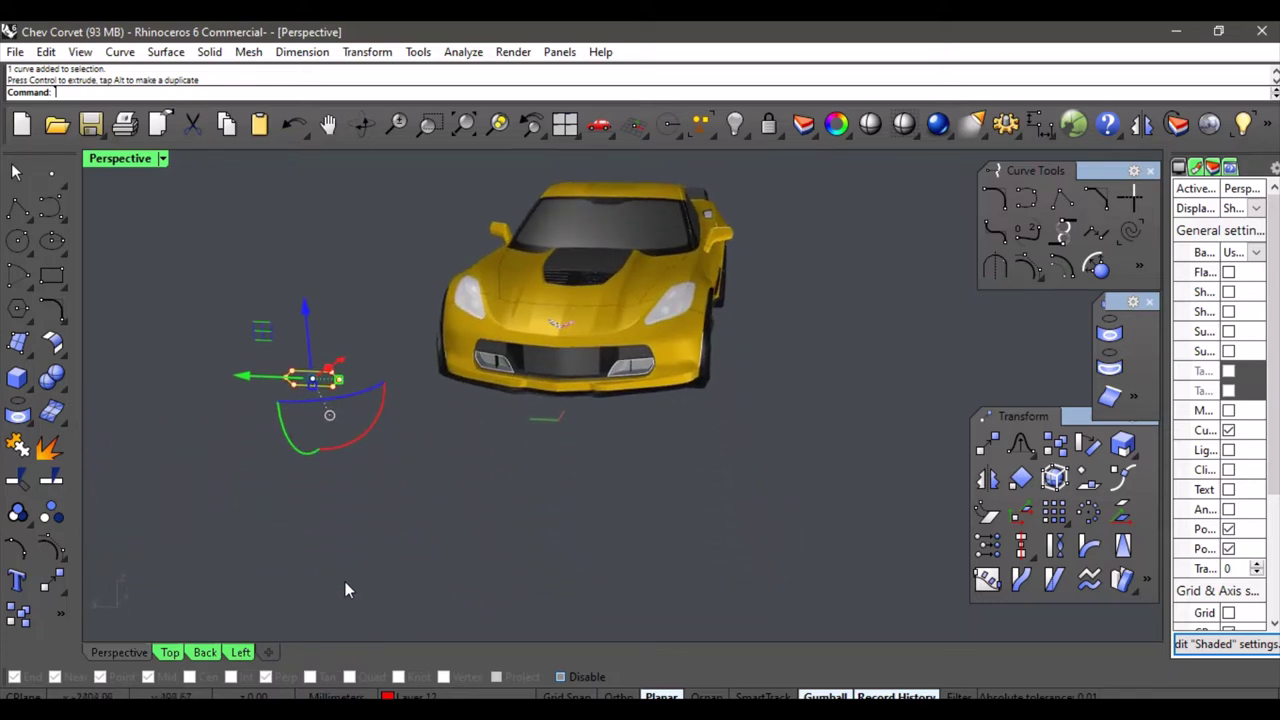
click(240, 652)
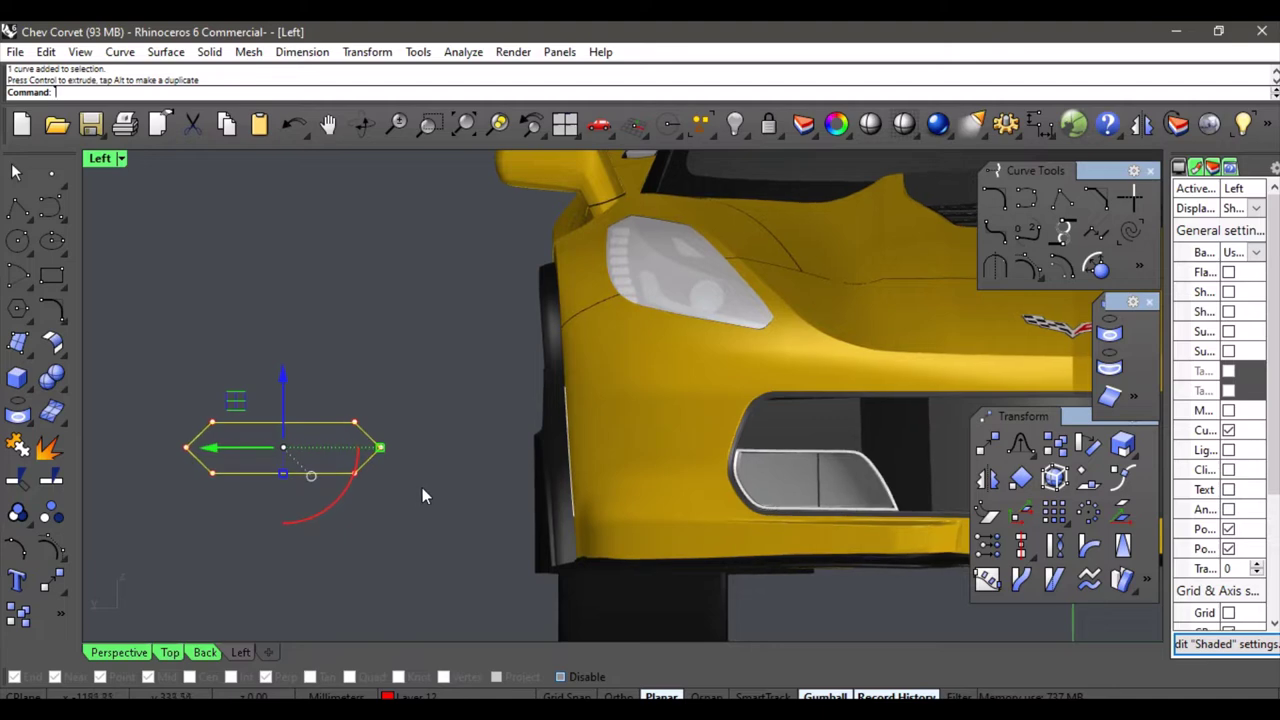
drag(219, 446, 838, 452)
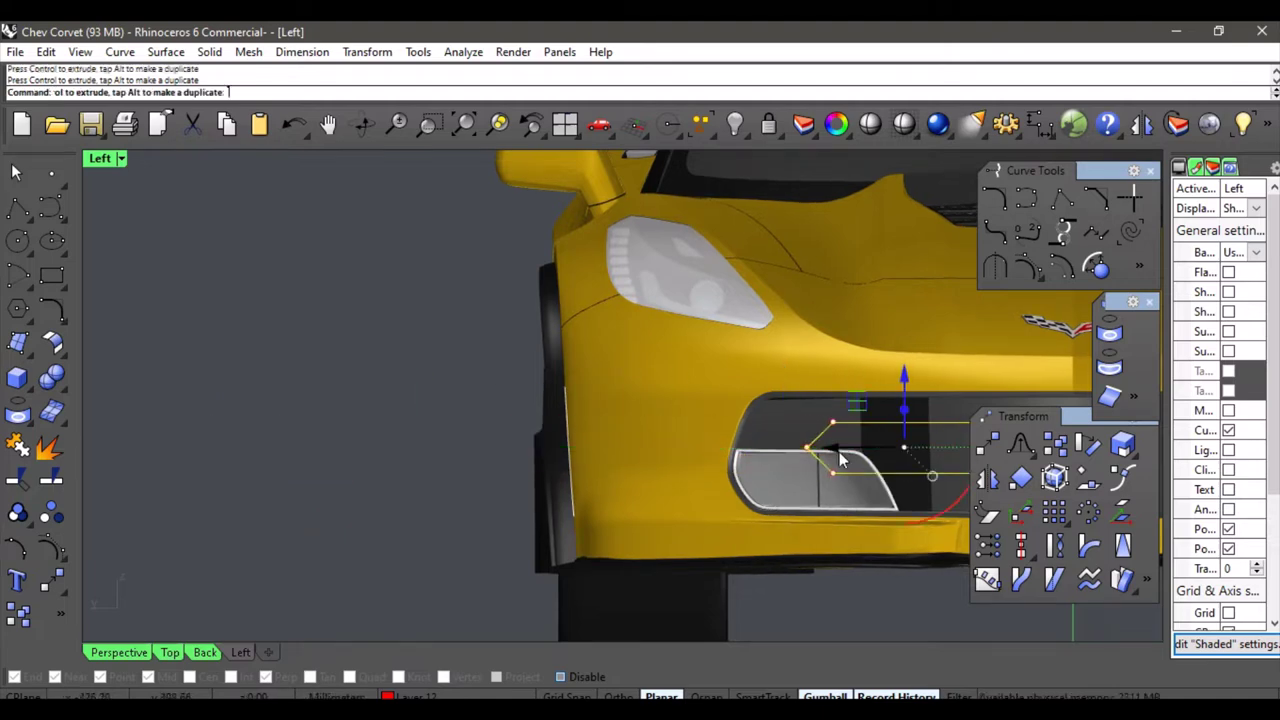
right_drag(830, 480, 665, 489)
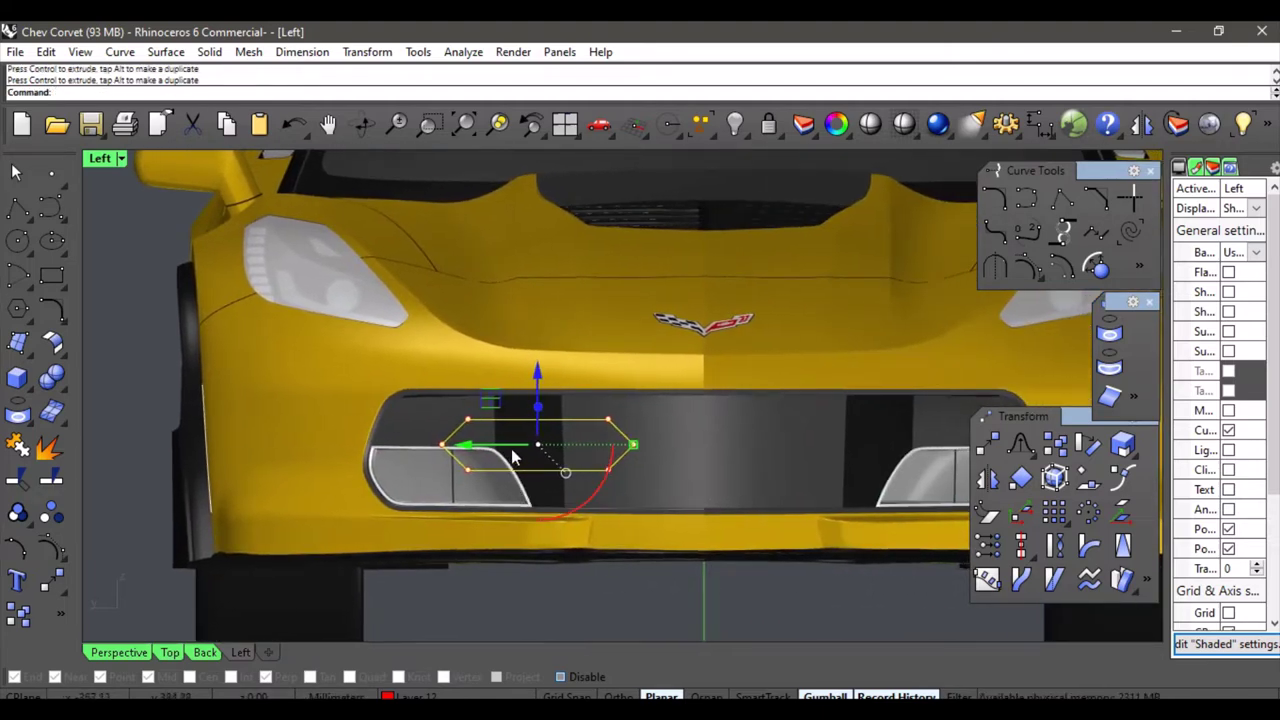
drag(496, 398, 600, 563)
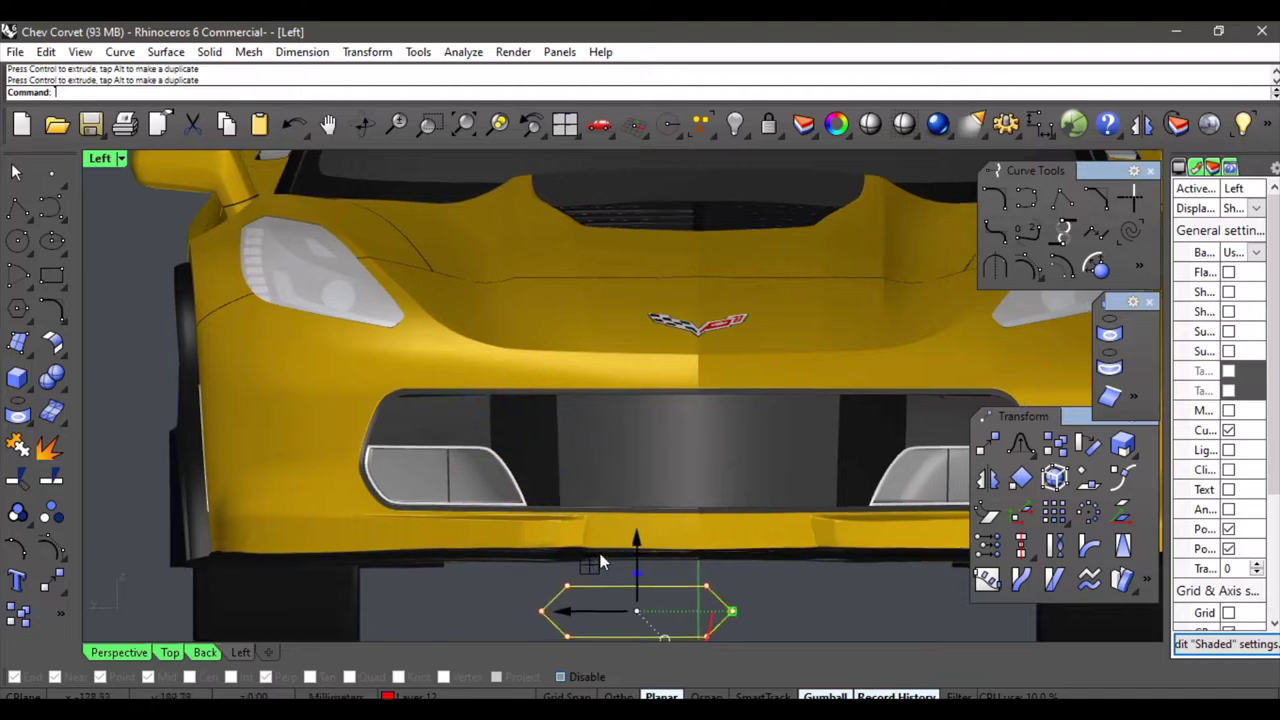
Scale the hexagon down to slightly over half its width and about three quarters of its height.
right_drag(632, 630, 597, 514)
scroll(597, 514, up, 2)
click(532, 536)
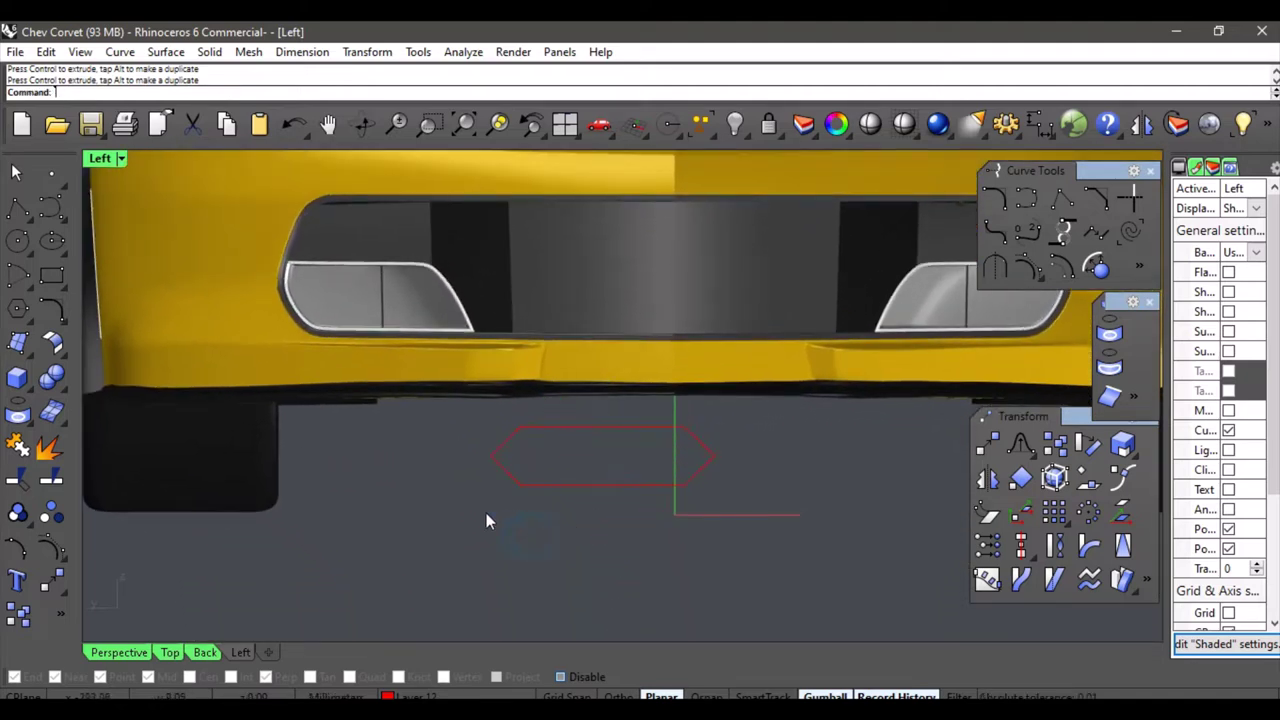
drag(466, 522, 752, 416)
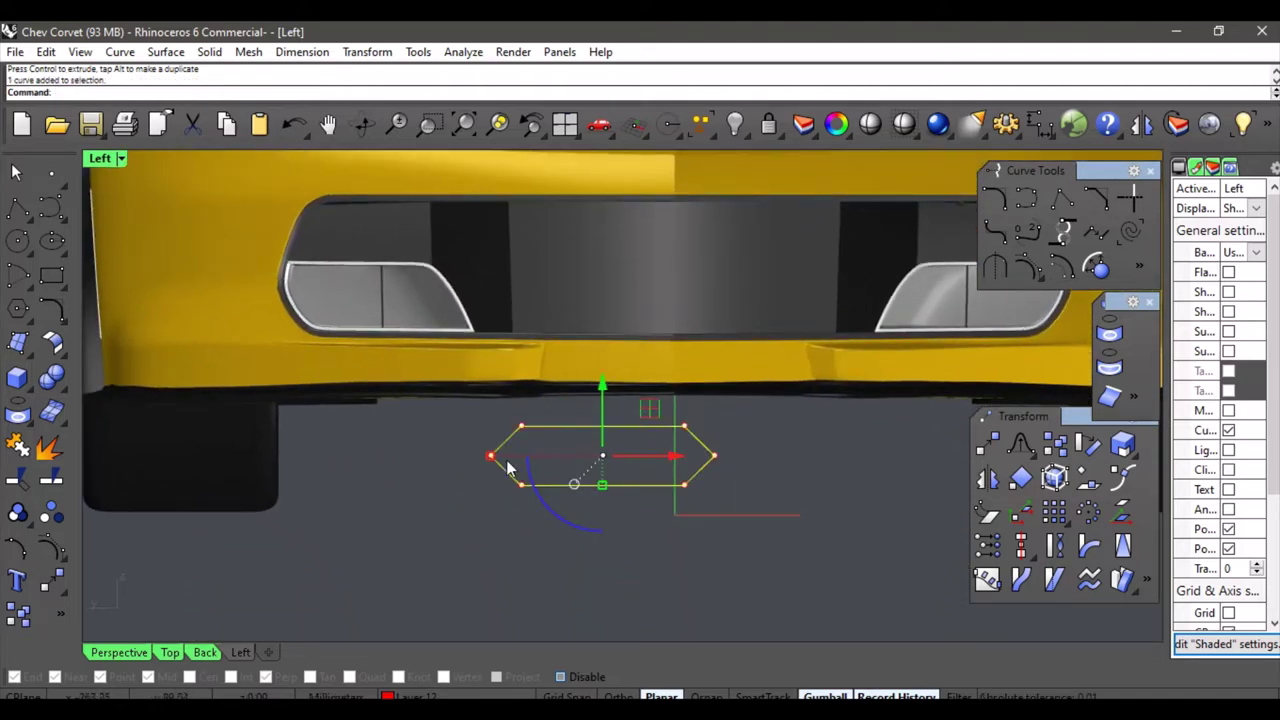
drag(494, 458, 540, 456)
drag(605, 488, 606, 478)
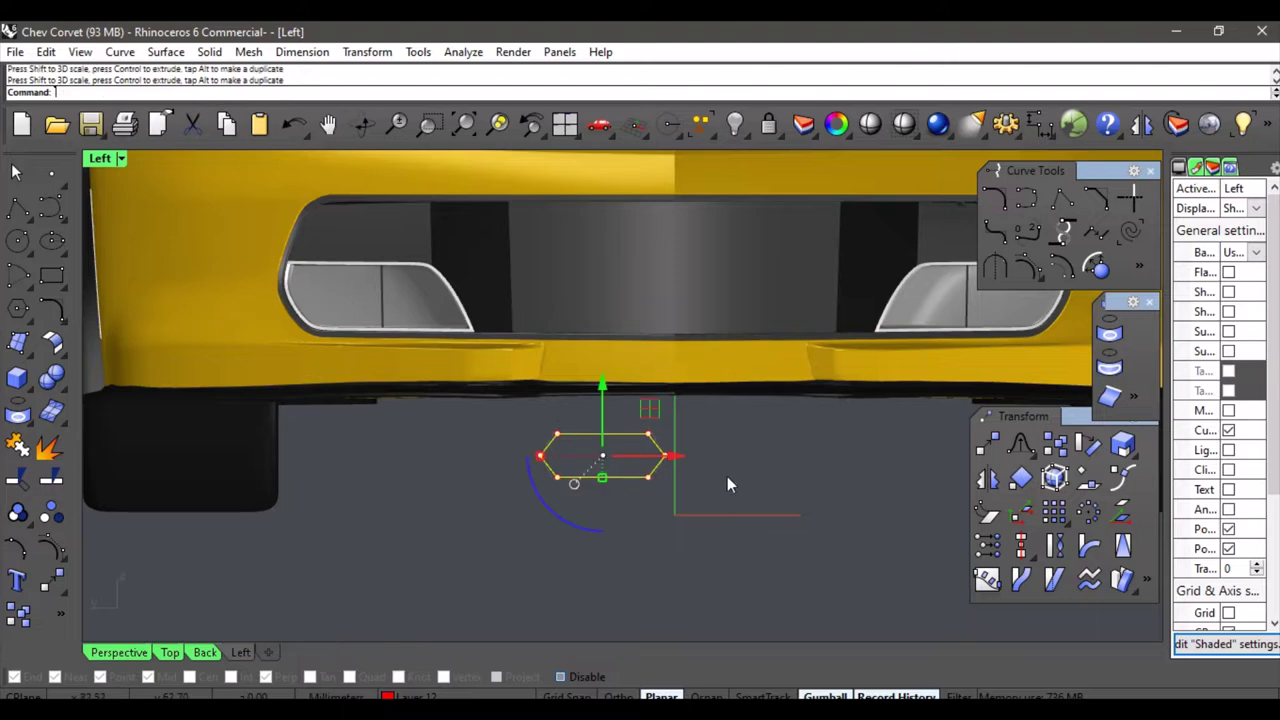
click(703, 489)
scroll(694, 505, up, 3)
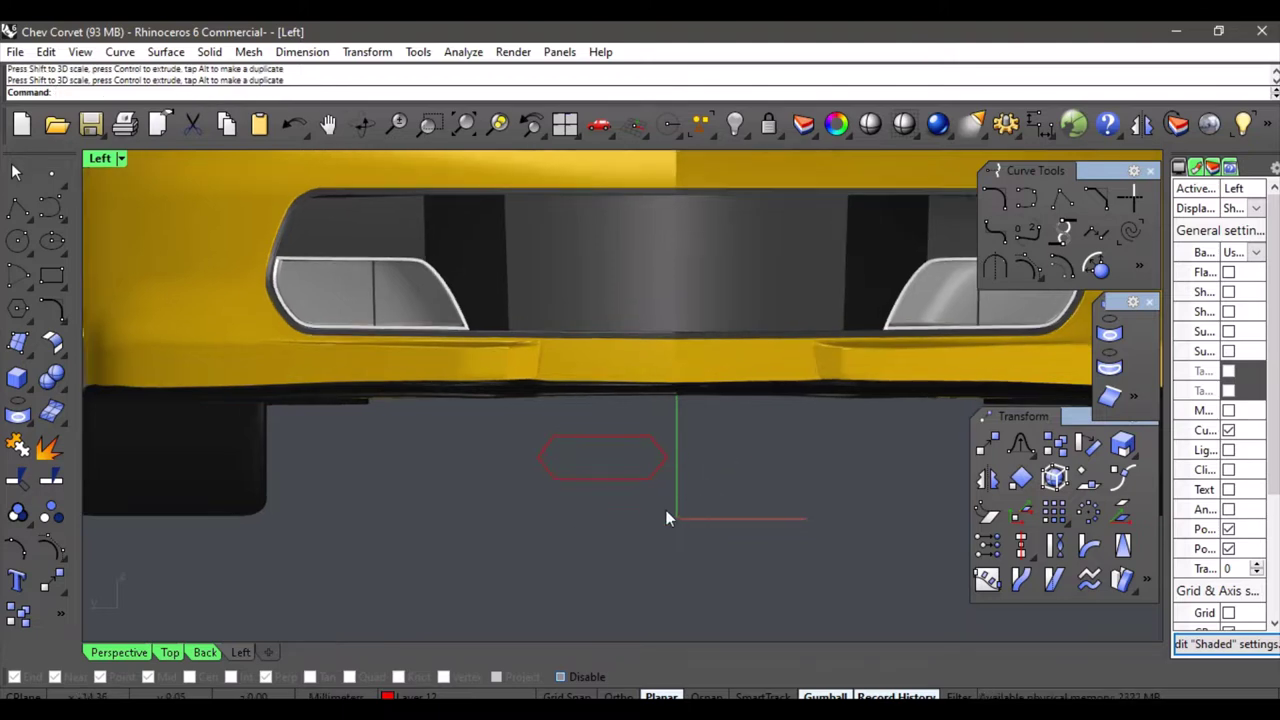
click(668, 477)
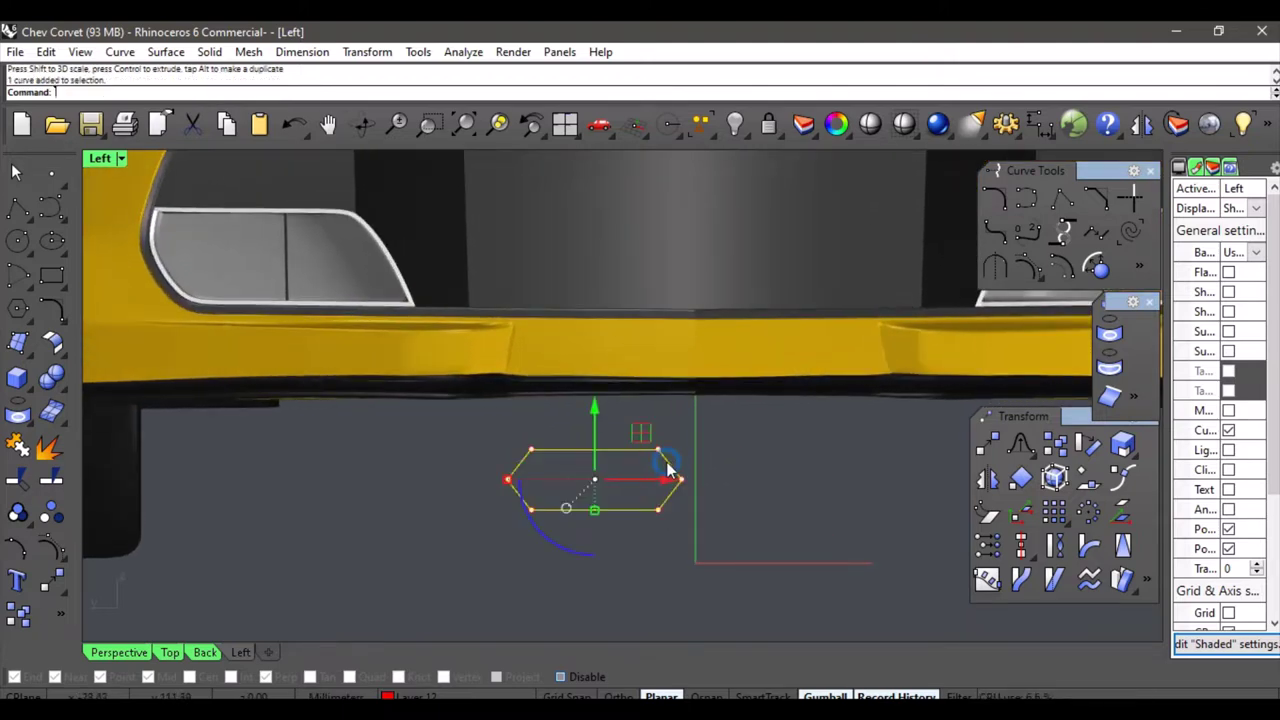
click(738, 511)
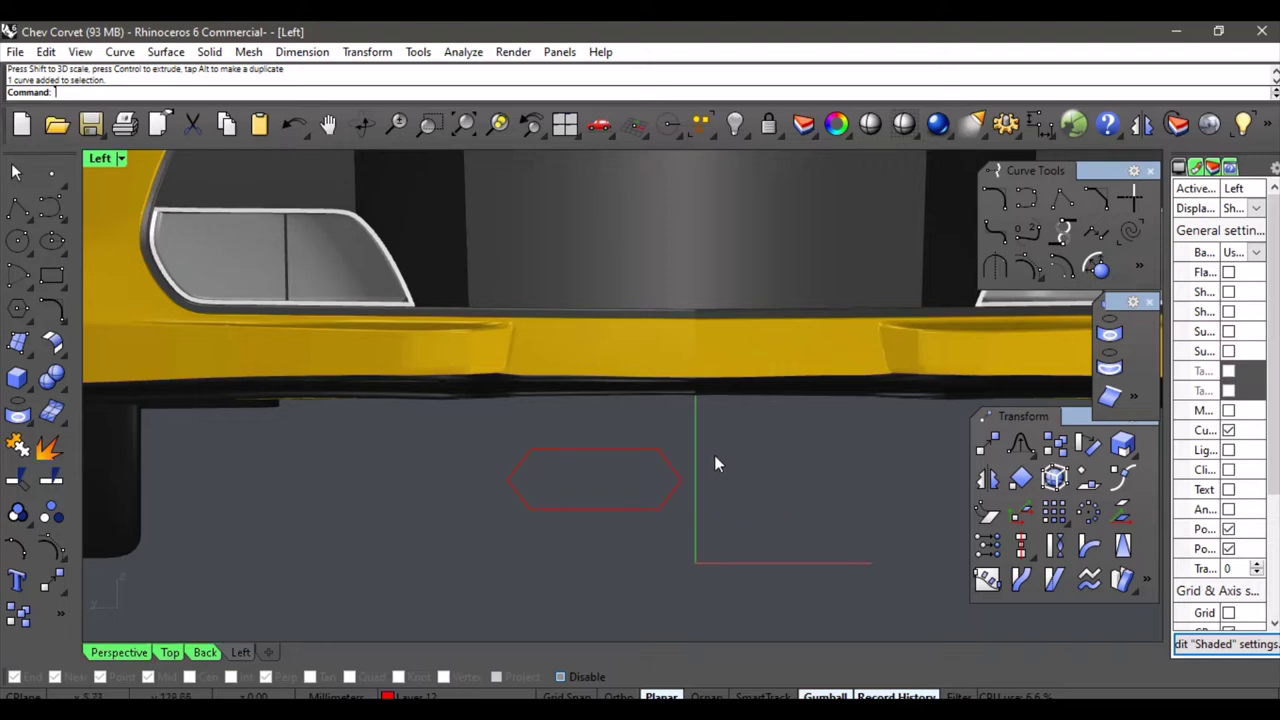
Try to fillet the hexagon's upper left corner with radius 5 and trimming off.
click(56, 312)
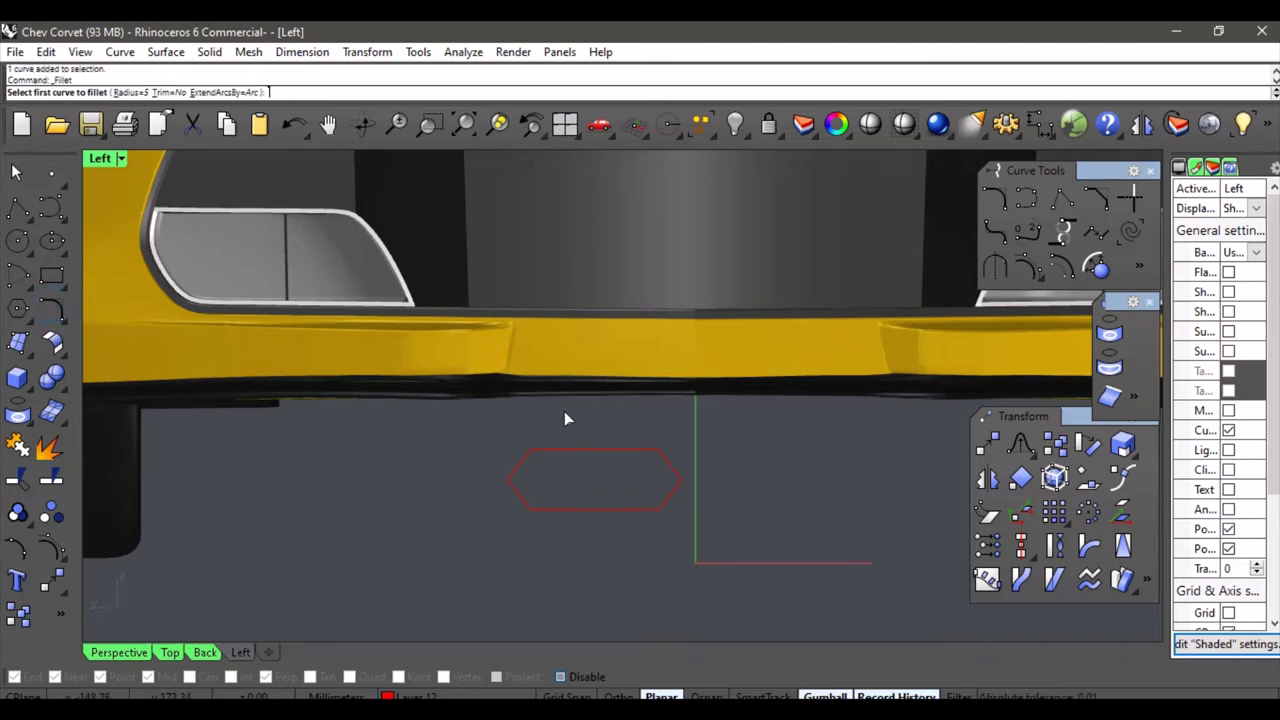
click(541, 454)
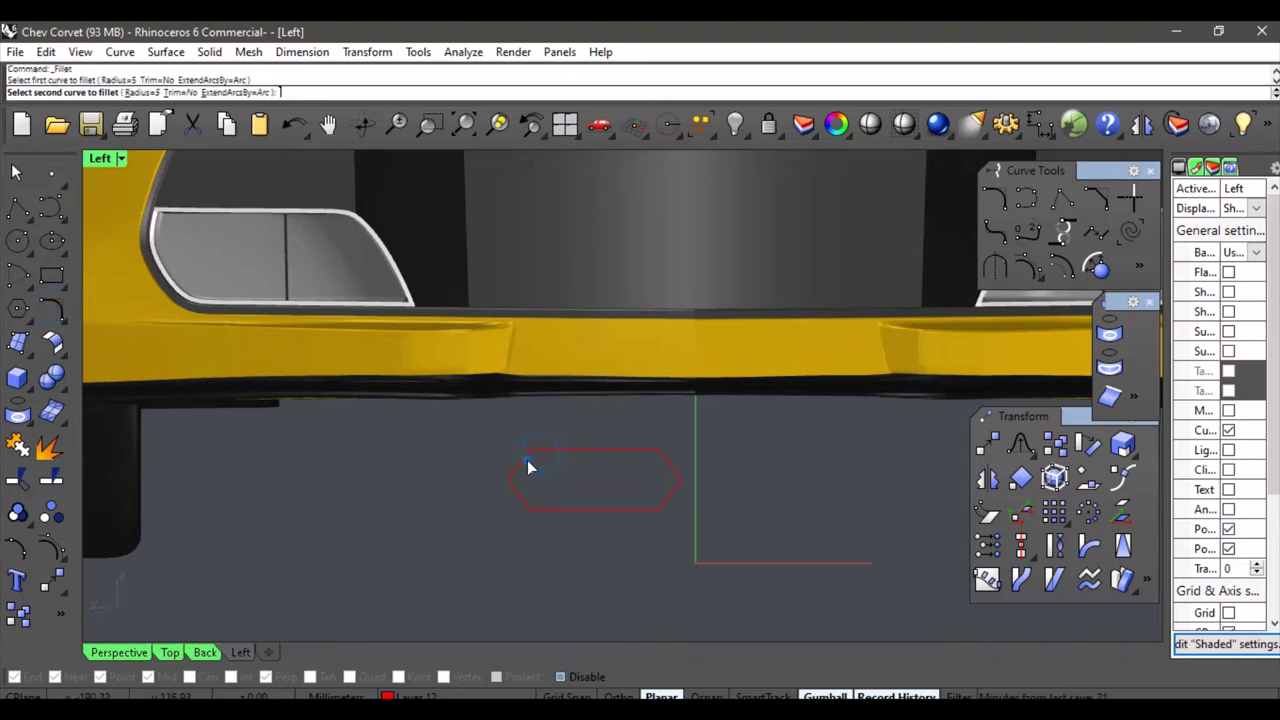
click(527, 460)
scroll(576, 495, up, 1)
scroll(576, 497, up, 2)
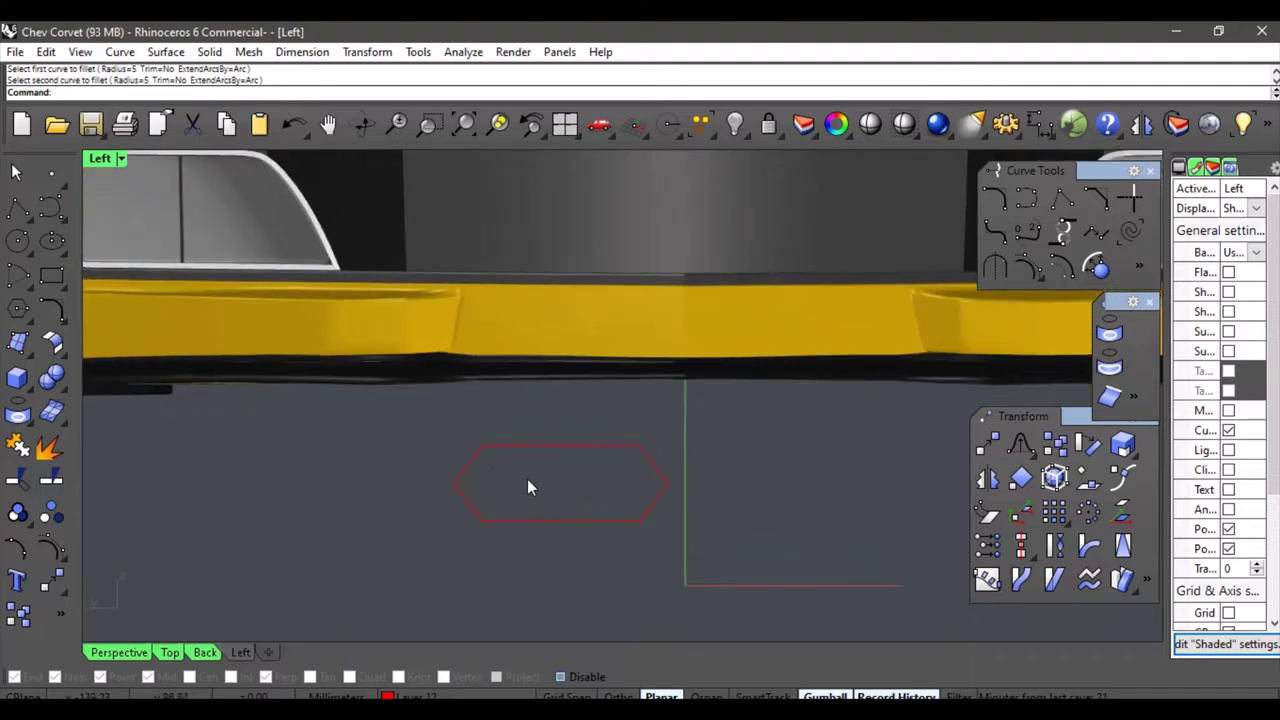
drag(713, 411, 439, 511)
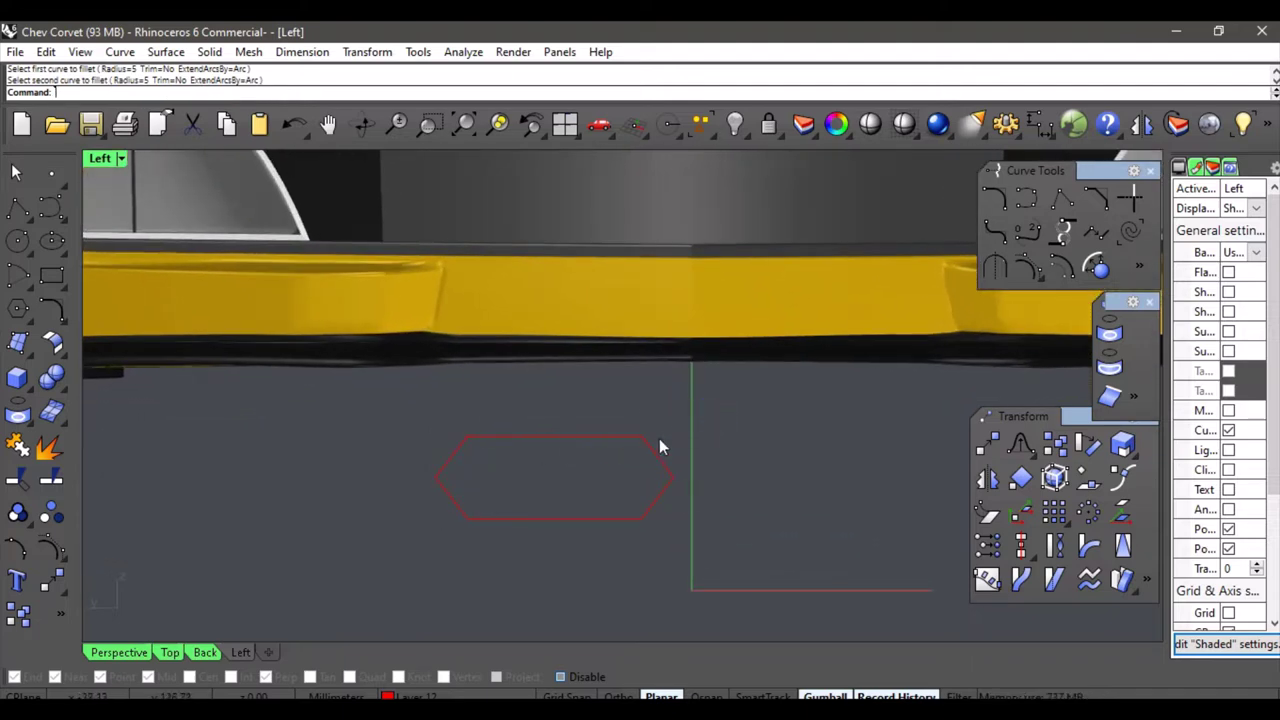
key(ctrl+z)
Change the hexagon curve to the "line body" layer.
drag(730, 405, 343, 545)
click(412, 697)
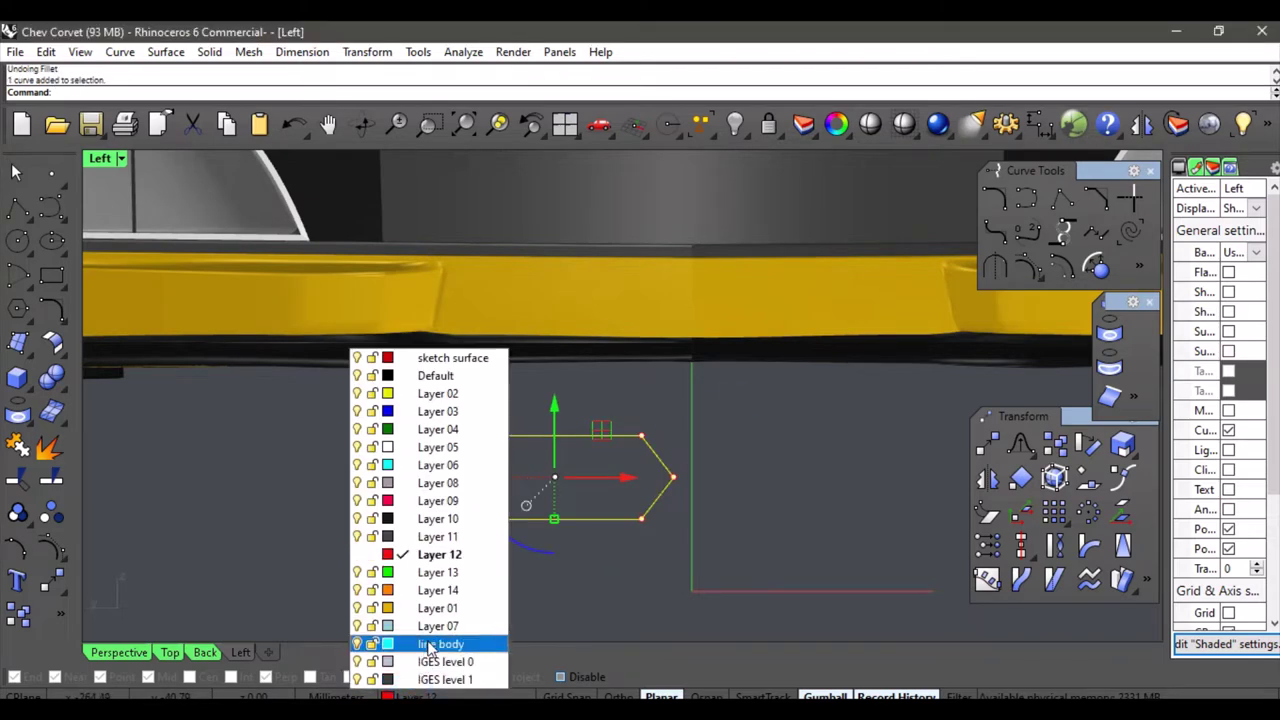
click(434, 648)
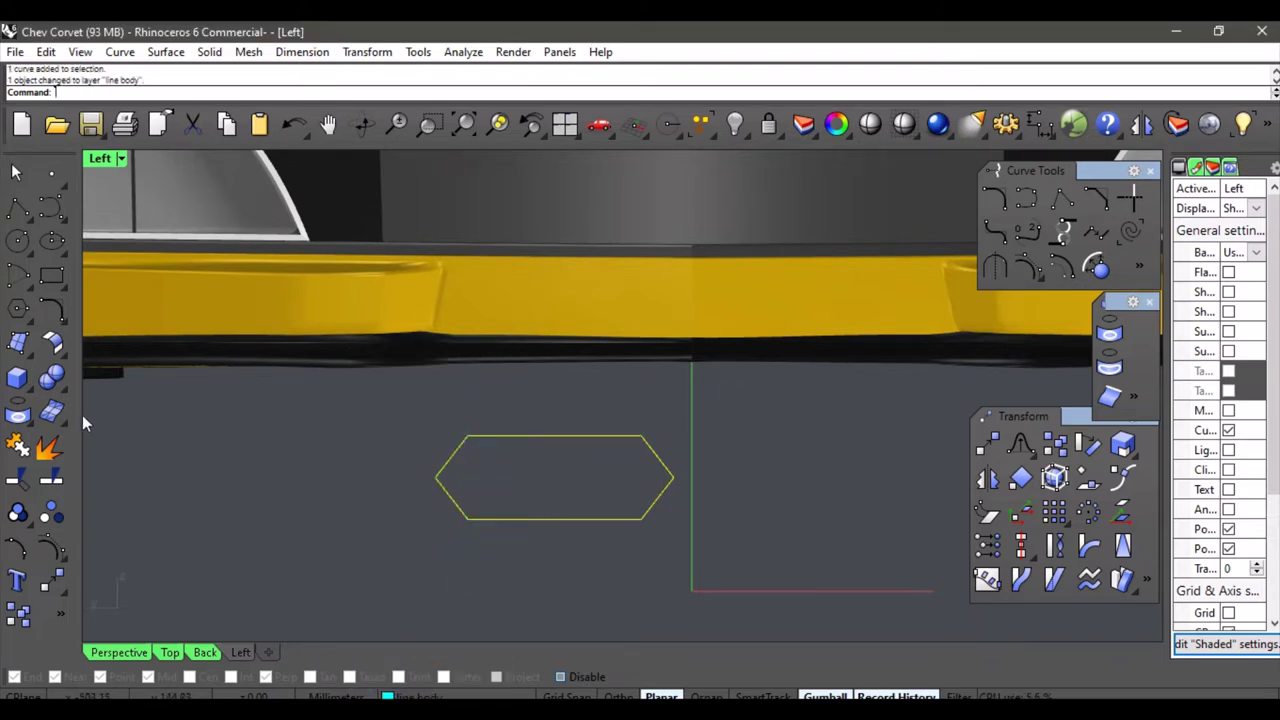
Try to fillet the hexagon's upper left corner with radius 10 and trimming off.
click(52, 309)
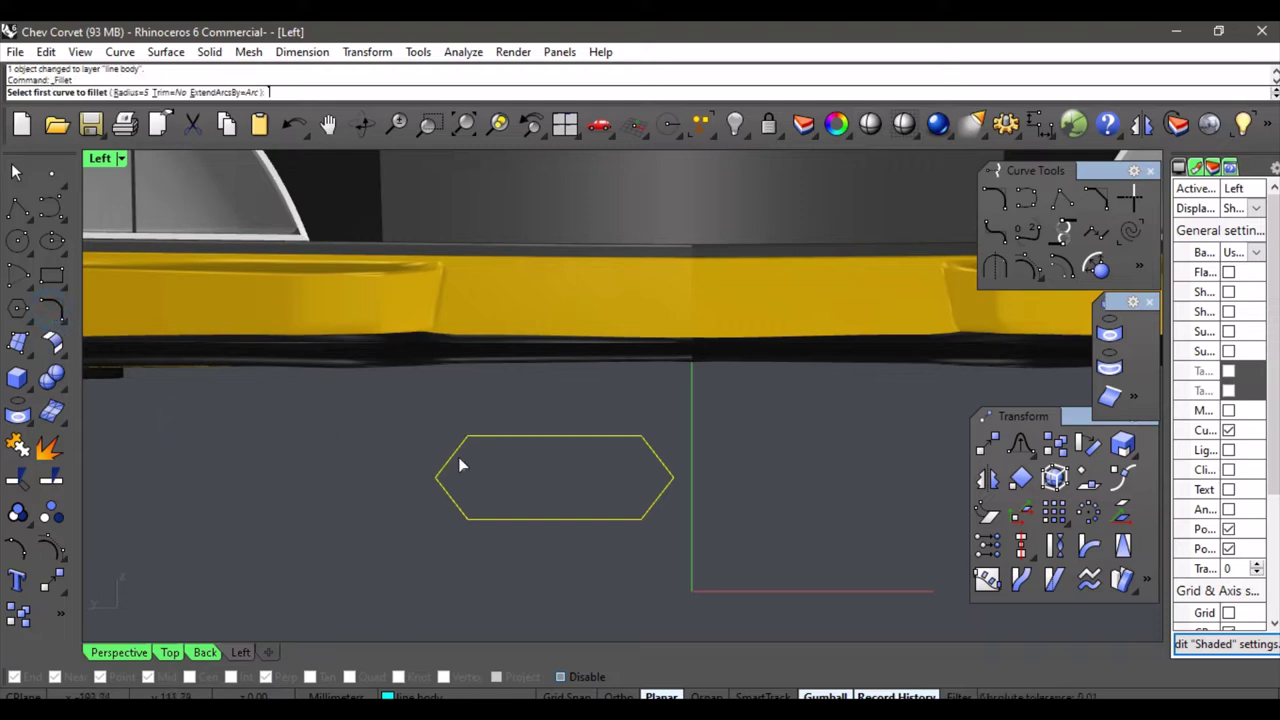
click(137, 92)
text(1)
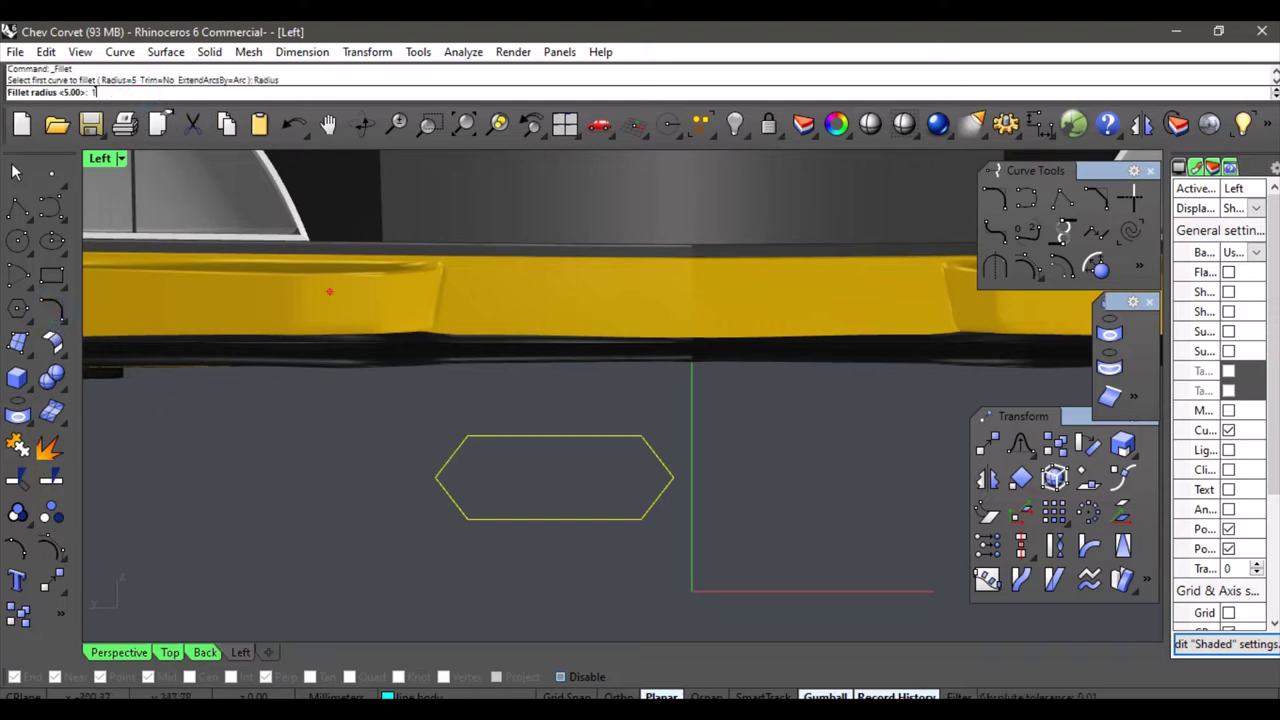
text(0)
key(Return)
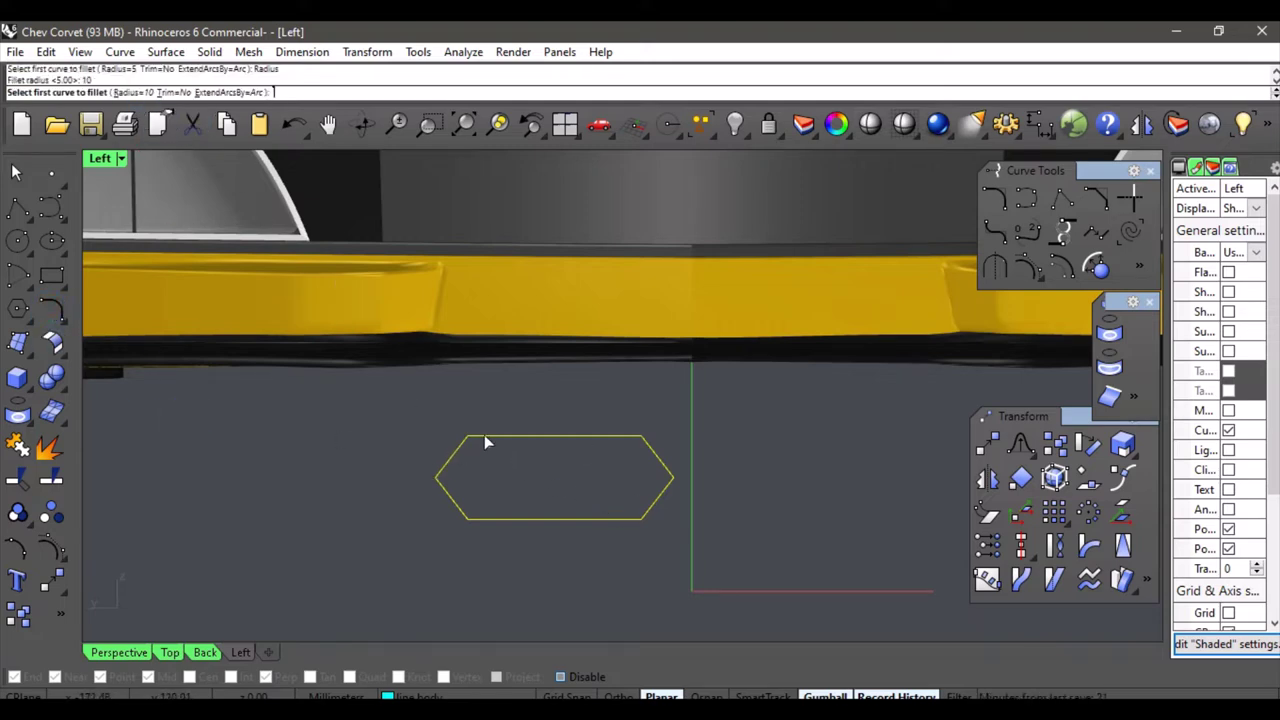
click(484, 437)
click(460, 446)
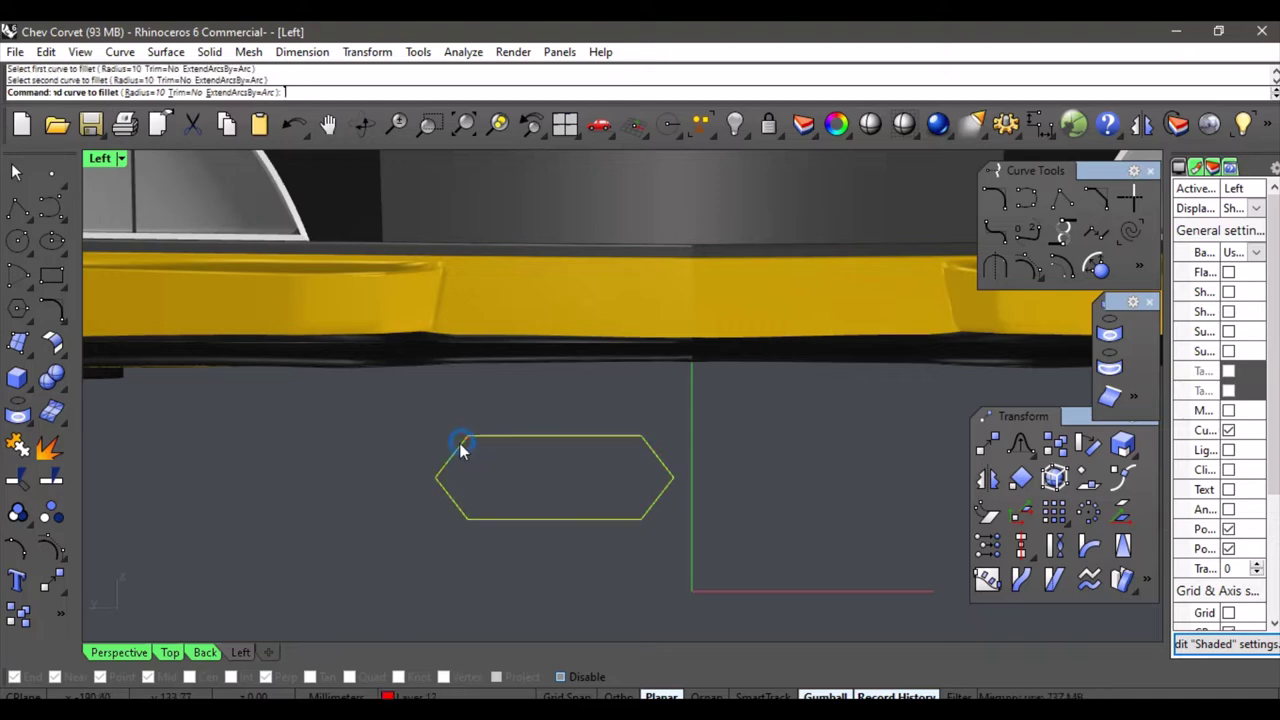
scroll(471, 477, up, 5)
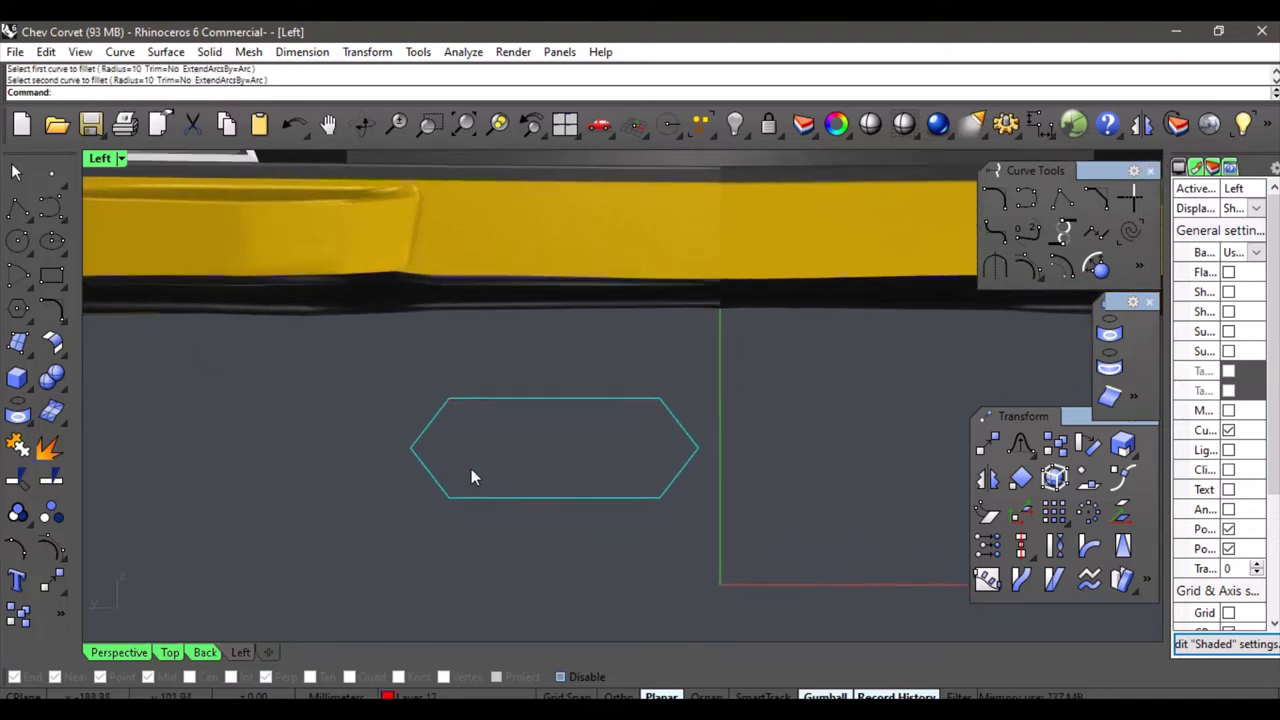
scroll(418, 411, up, 1)
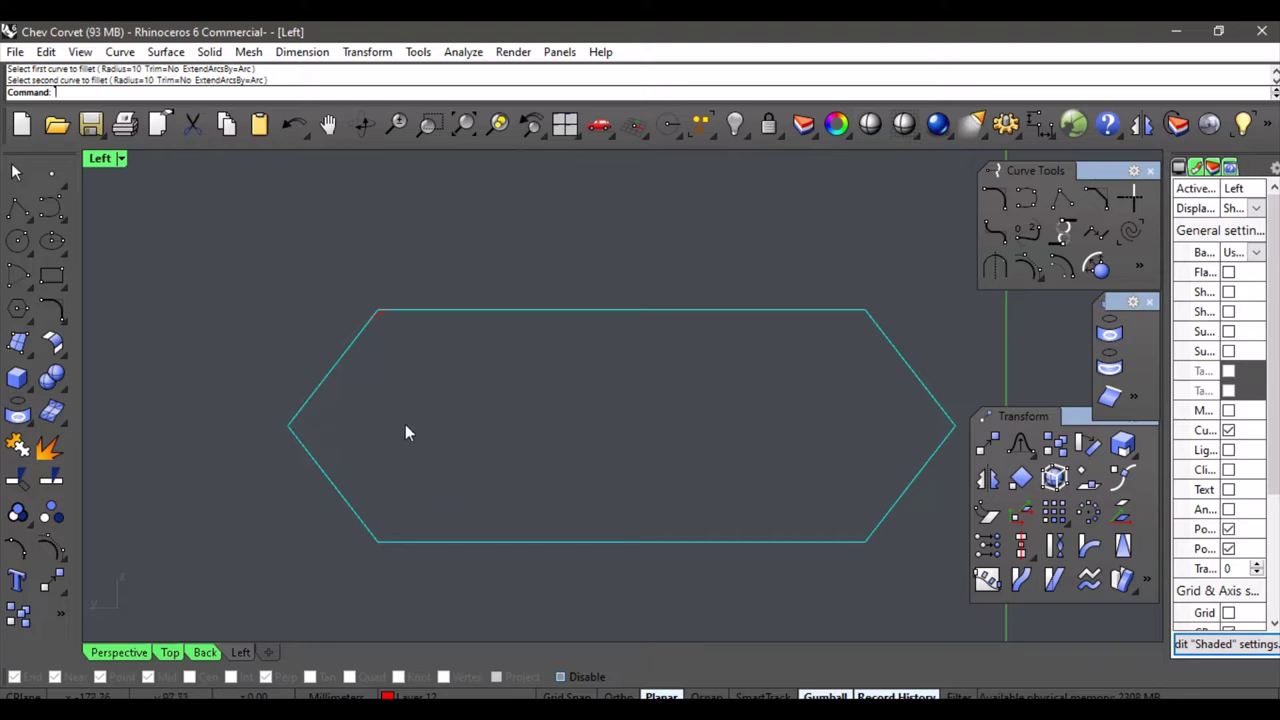
key(ctrl+z)
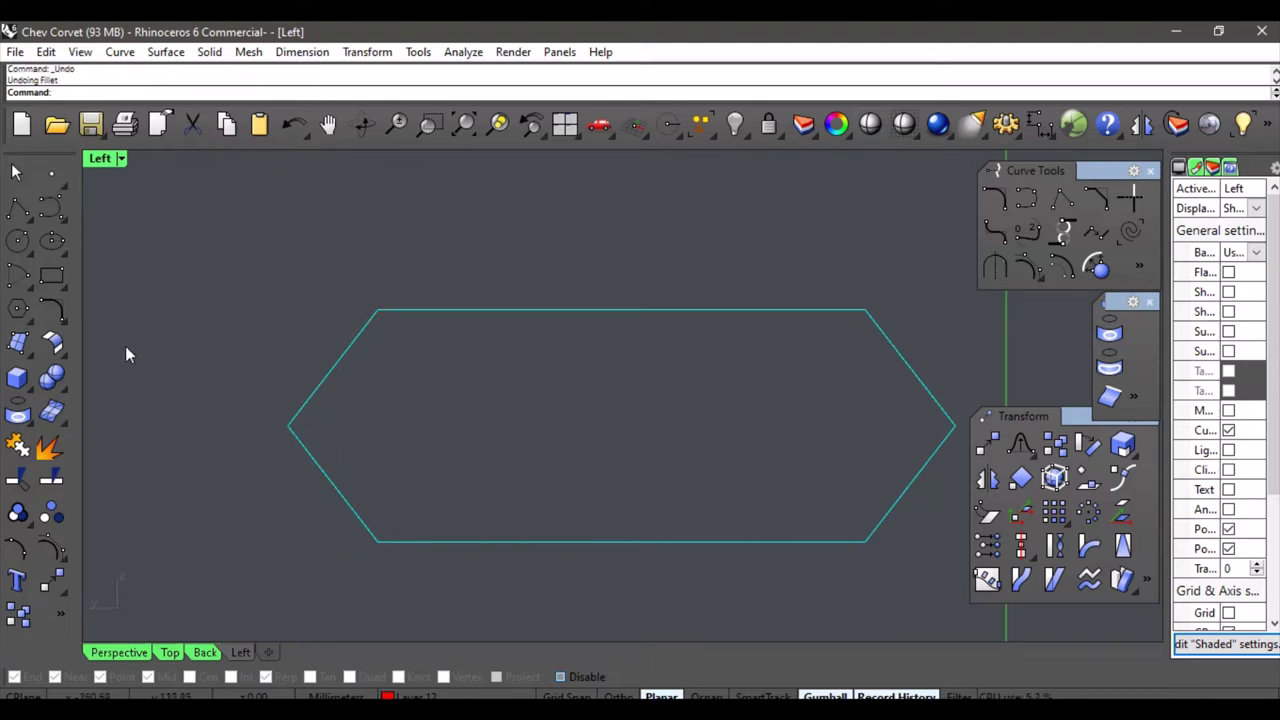
Fillet the hexagon's three left corners with radius 12 and Trim set to Yes.
click(52, 309)
click(126, 92)
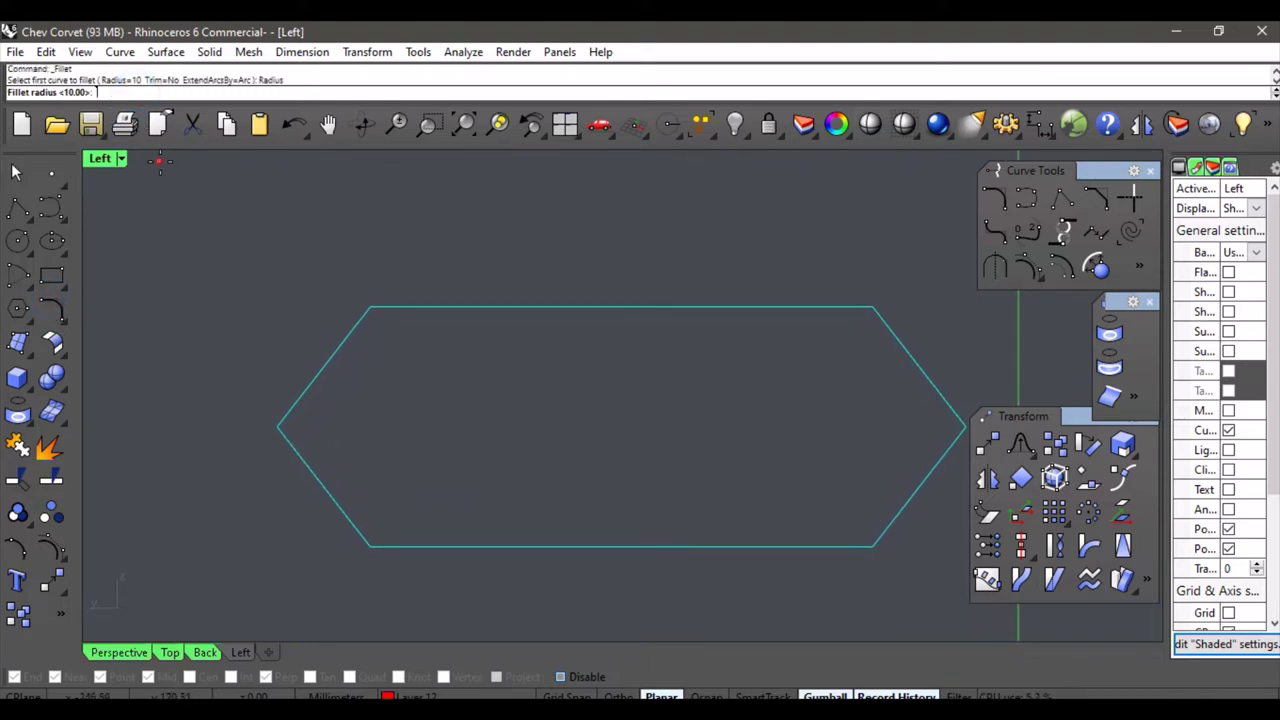
text(12)
key(Return)
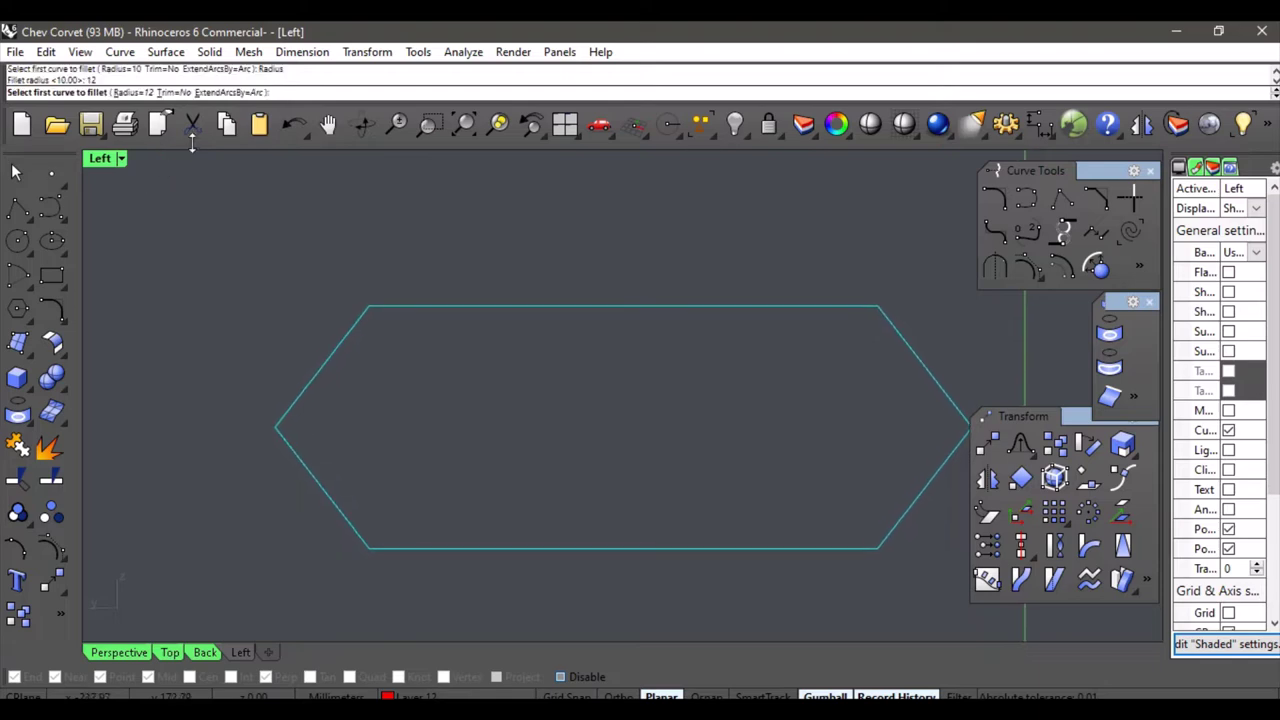
click(172, 92)
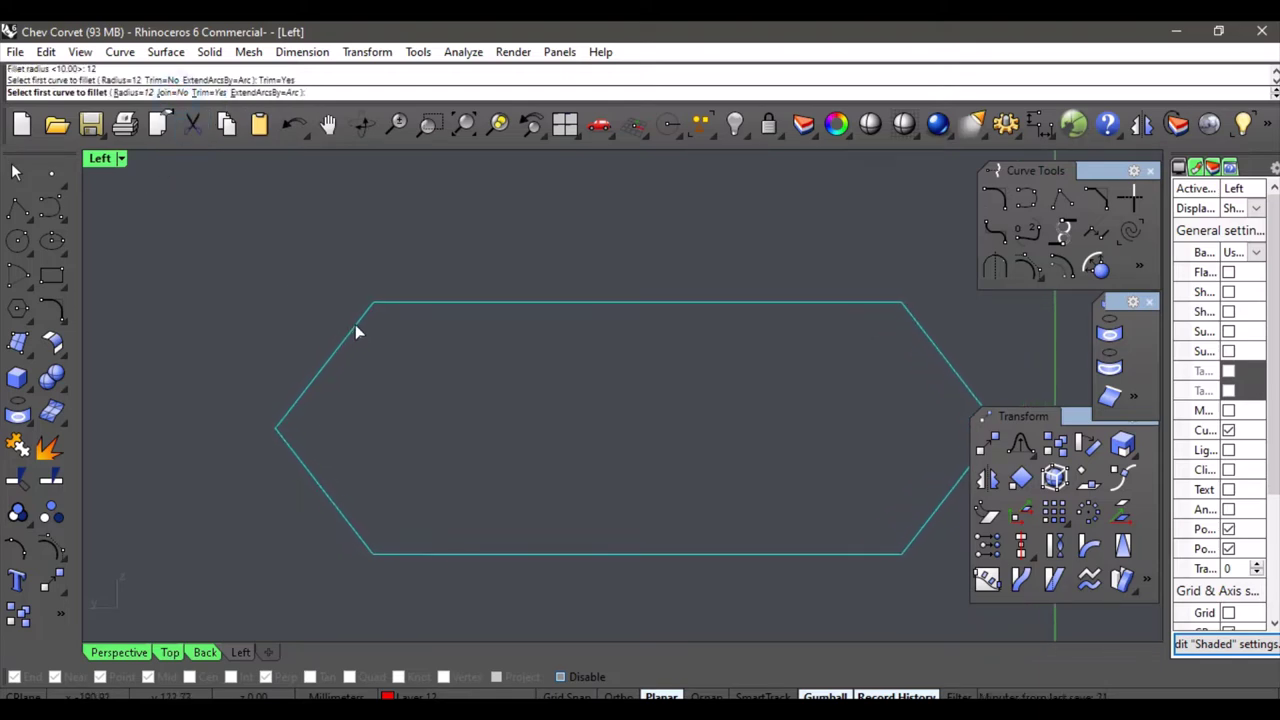
click(356, 324)
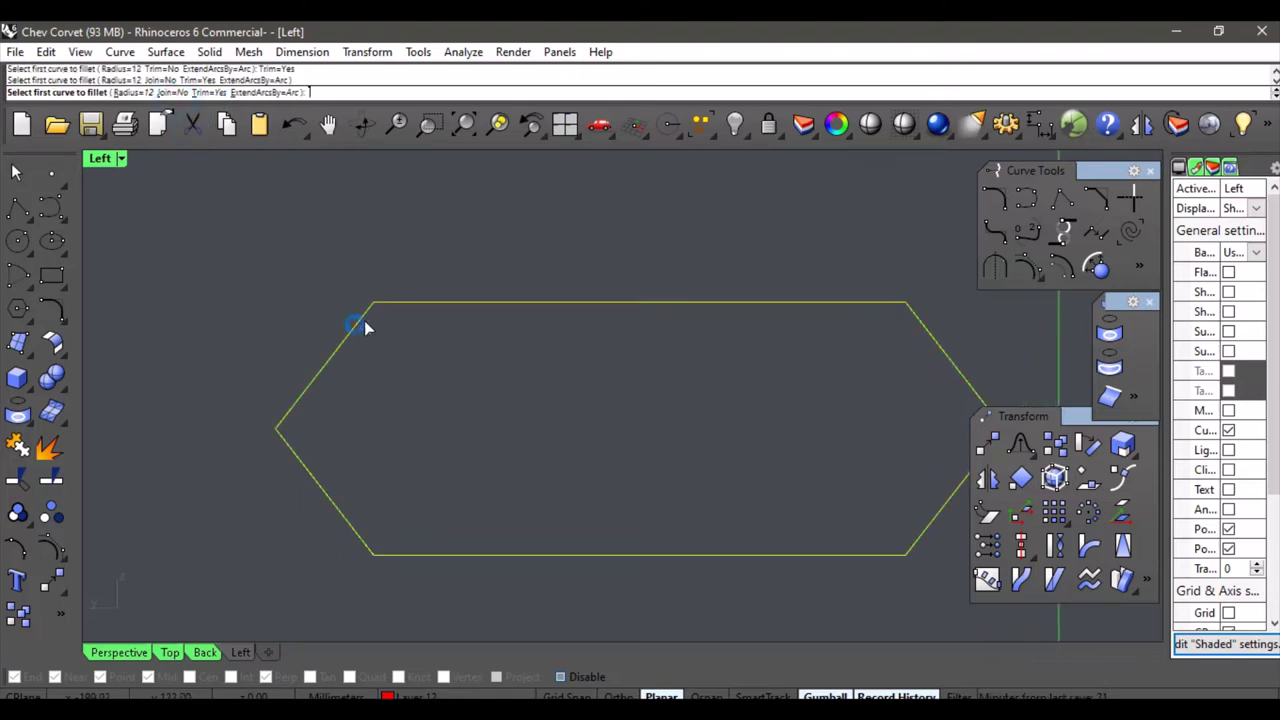
right_click(313, 395)
click(295, 403)
click(283, 452)
right_click(344, 488)
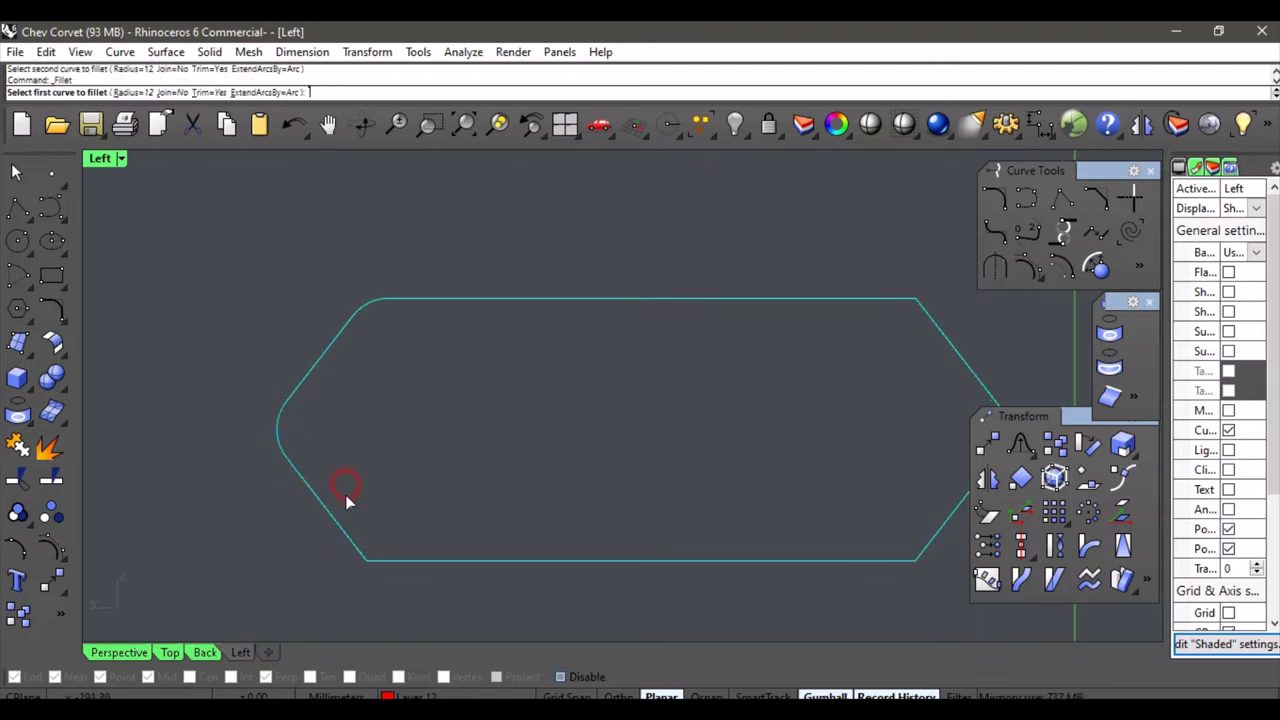
click(341, 532)
click(380, 559)
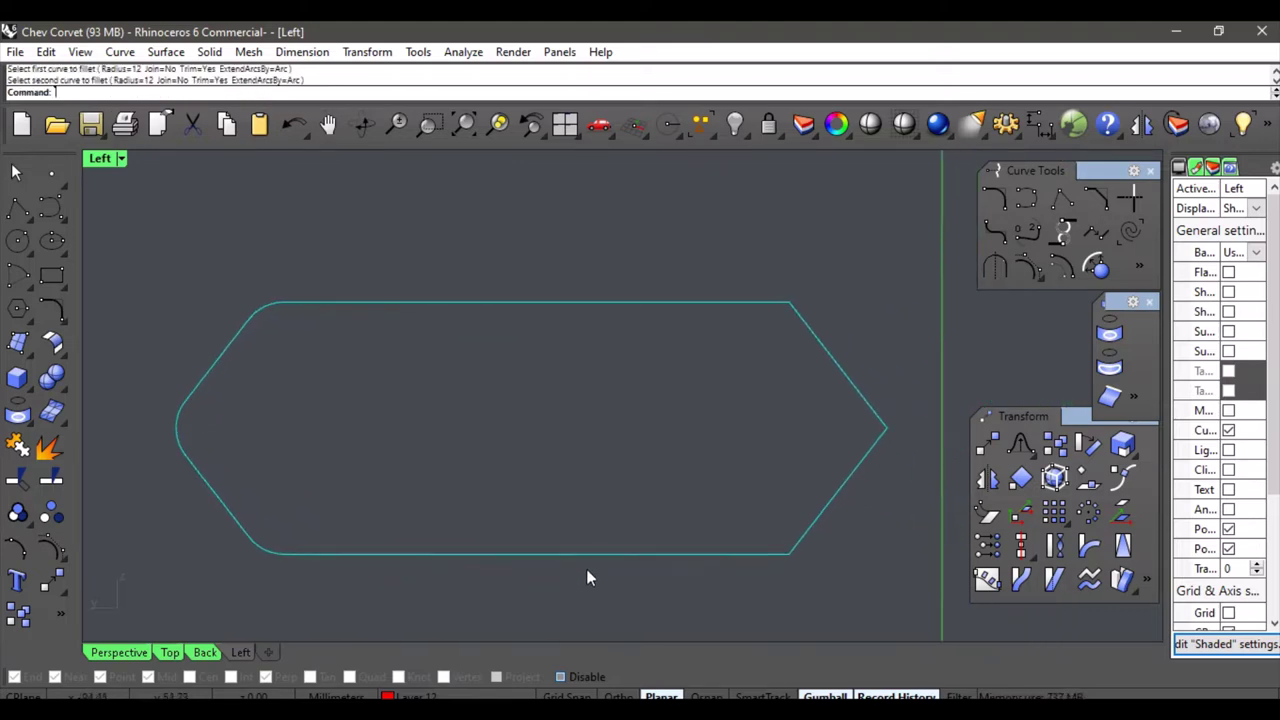
Fillet the hexagon's three right corners with radius 12 and Trim set to Yes.
right_click(631, 543)
click(707, 554)
click(780, 531)
right_click(837, 434)
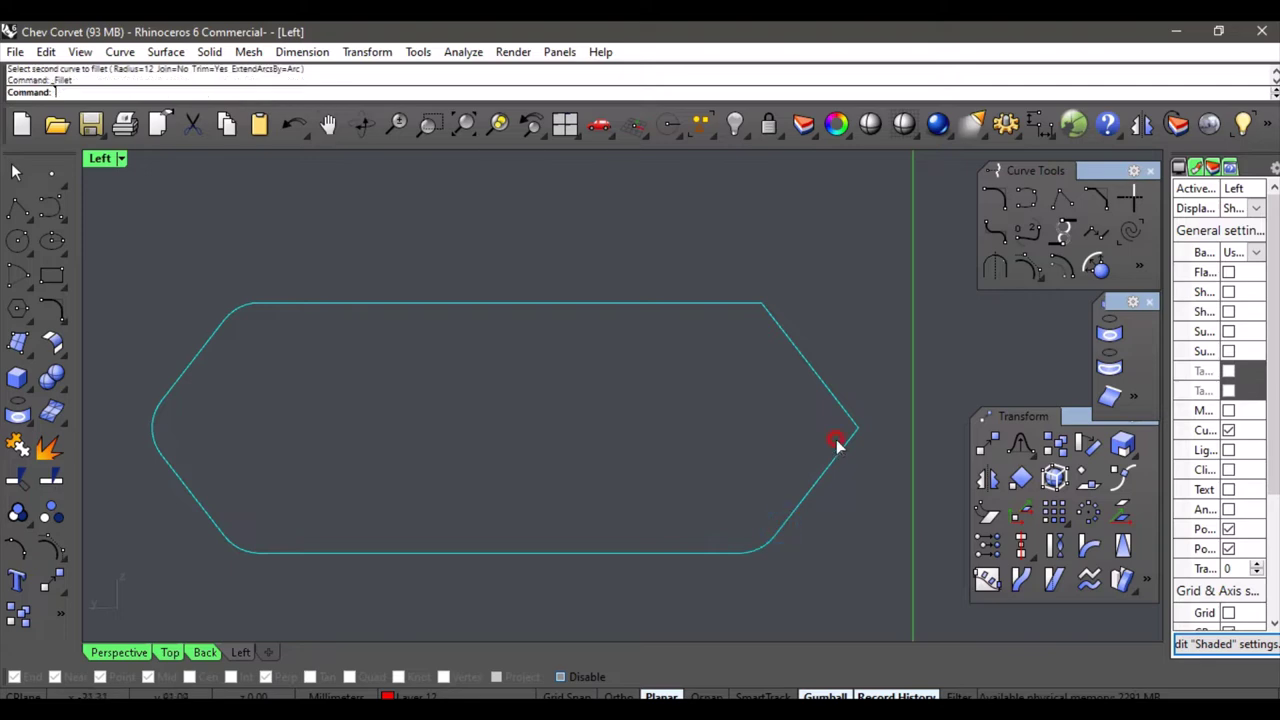
click(842, 455)
click(843, 403)
right_click(778, 345)
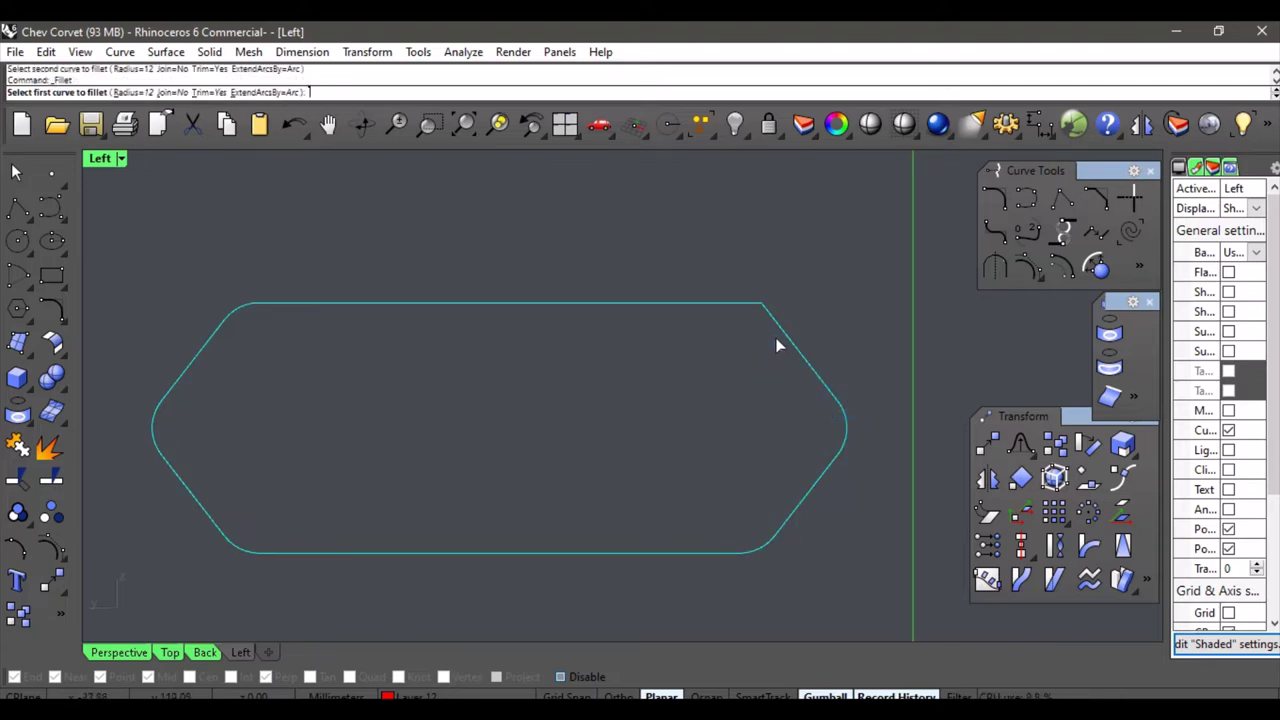
click(725, 316)
click(780, 328)
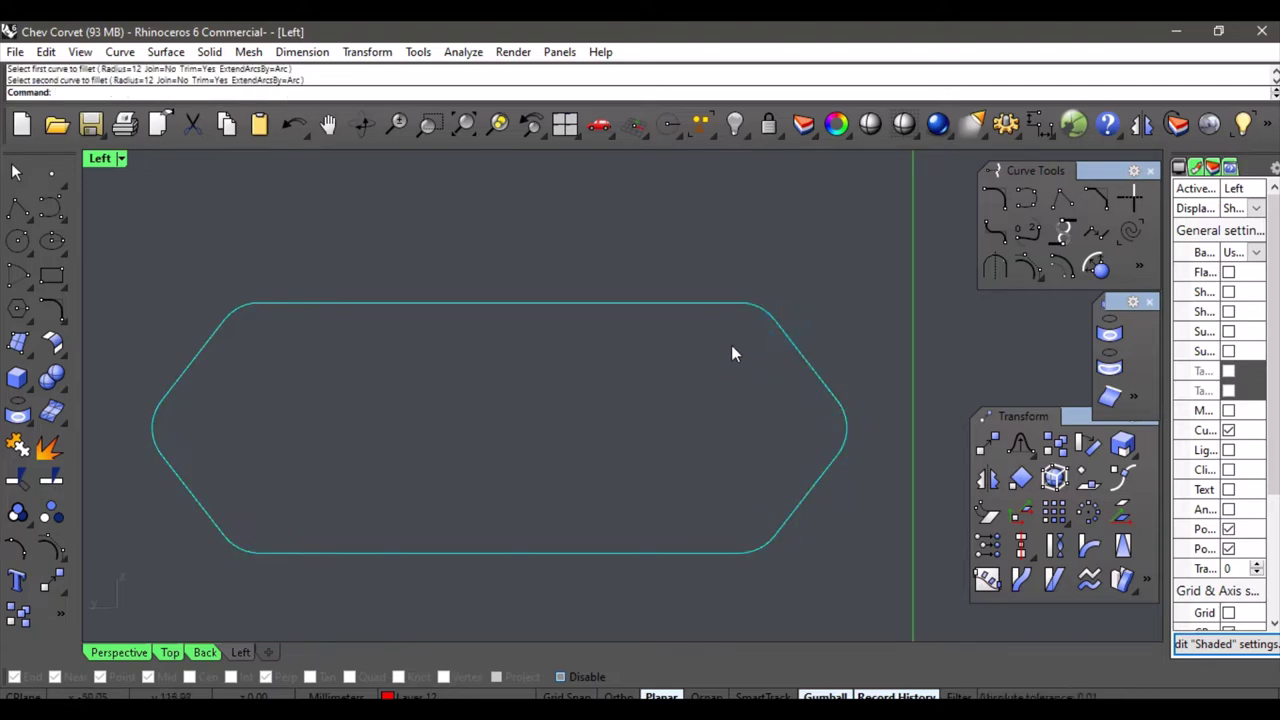
scroll(718, 365, down, 1)
scroll(690, 404, down, 1)
click(688, 345)
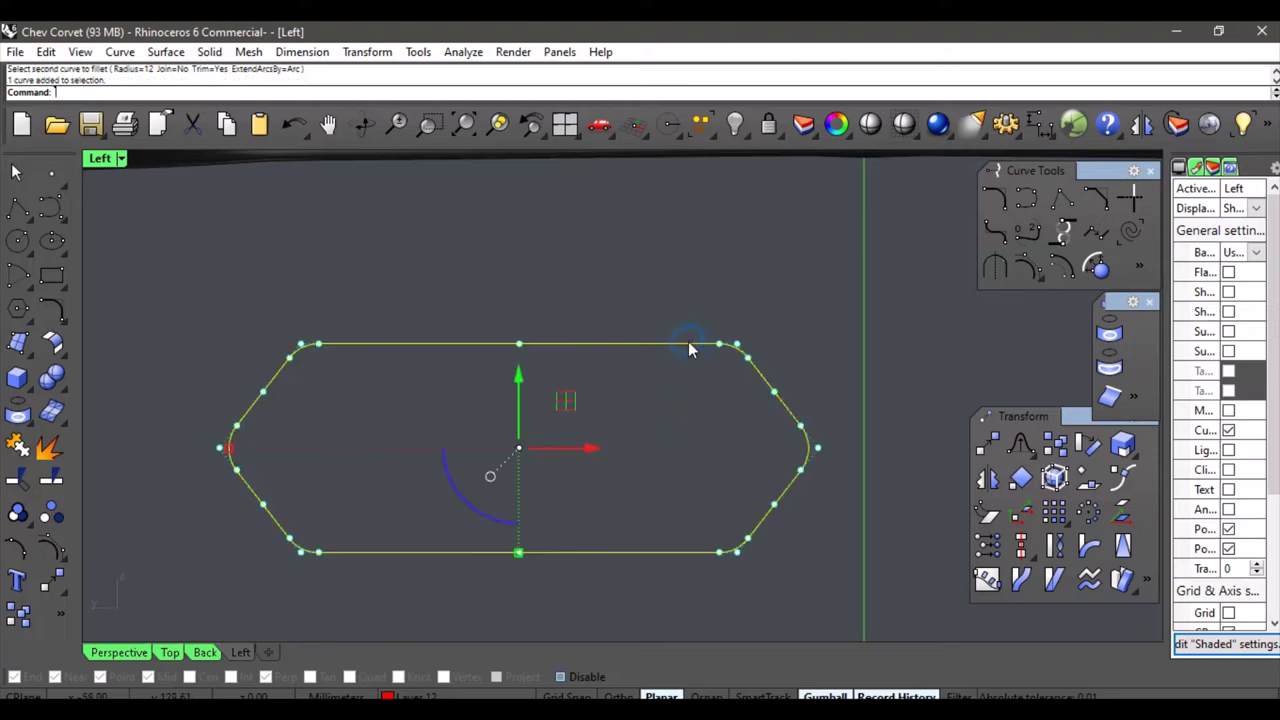
key(Escape)
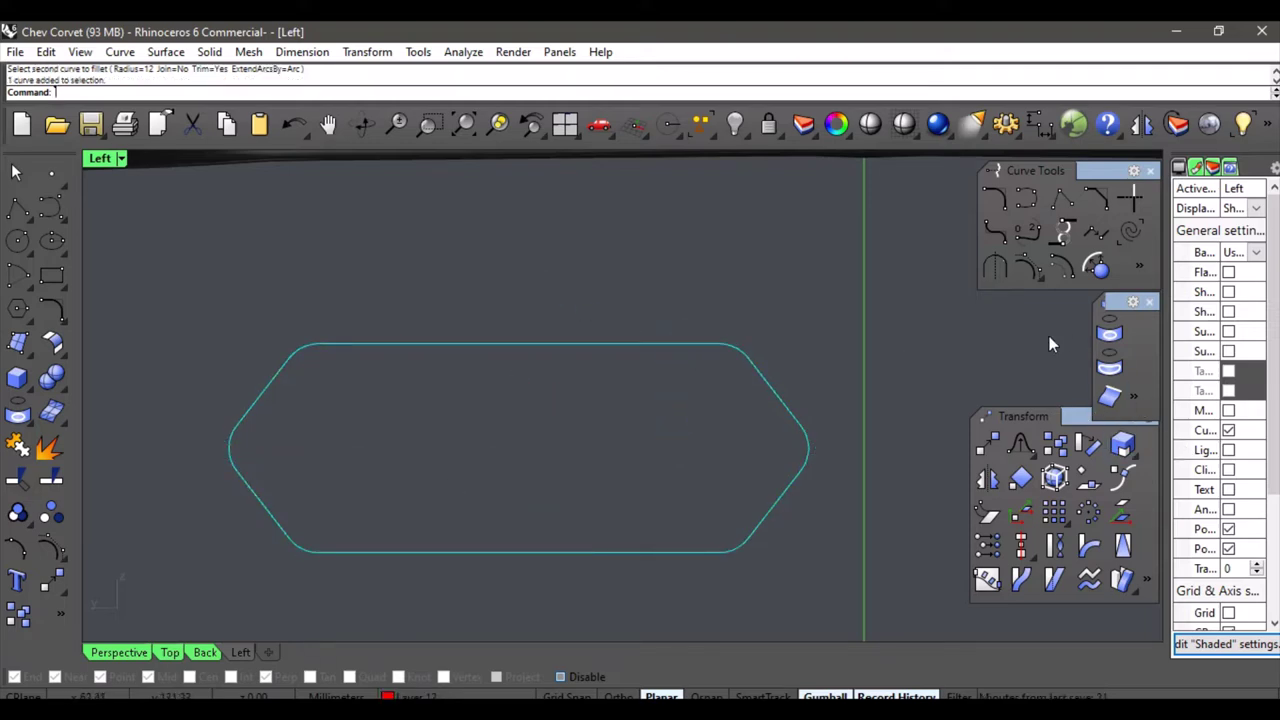
Offset the rounded hexagon outward by a distance of 8.
click(1062, 270)
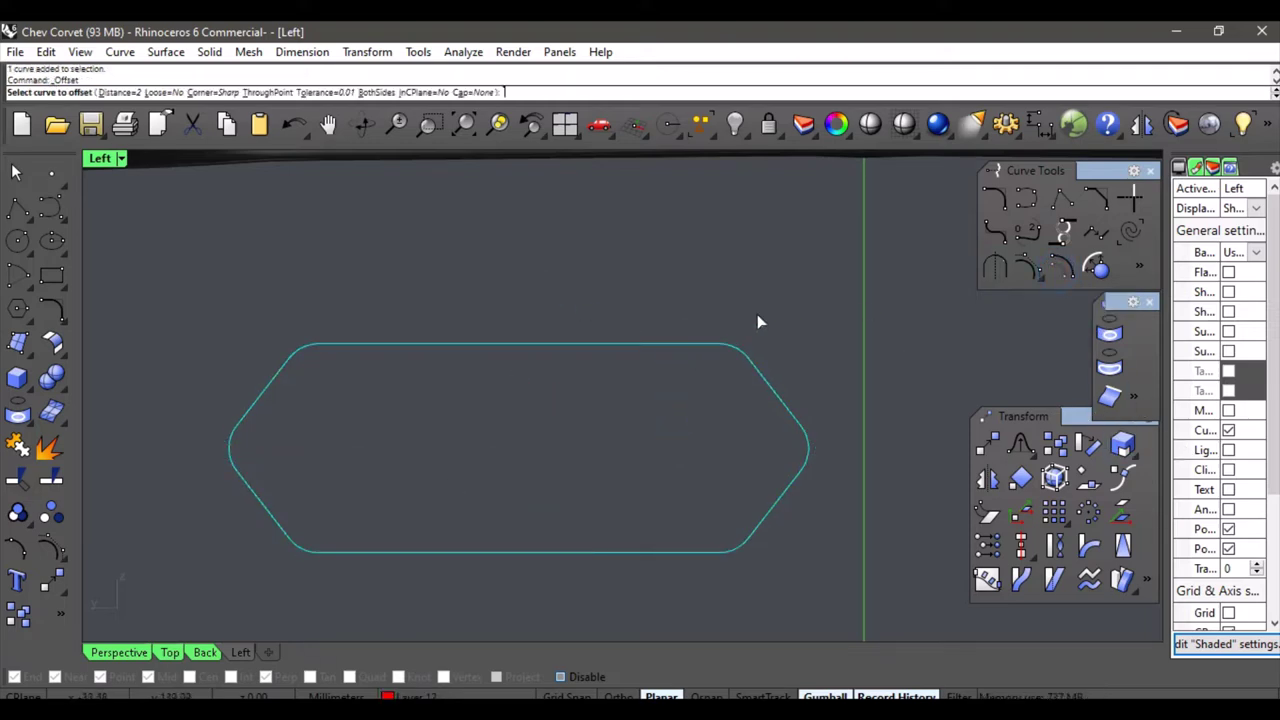
click(702, 341)
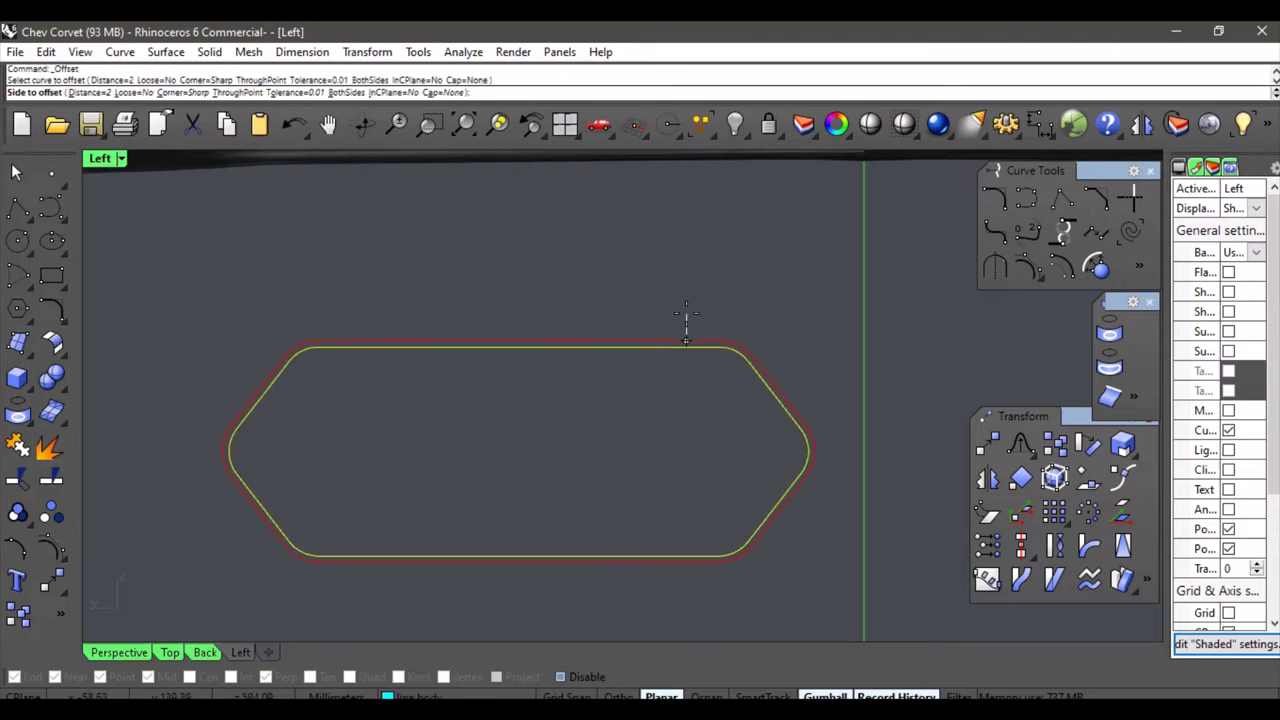
click(104, 92)
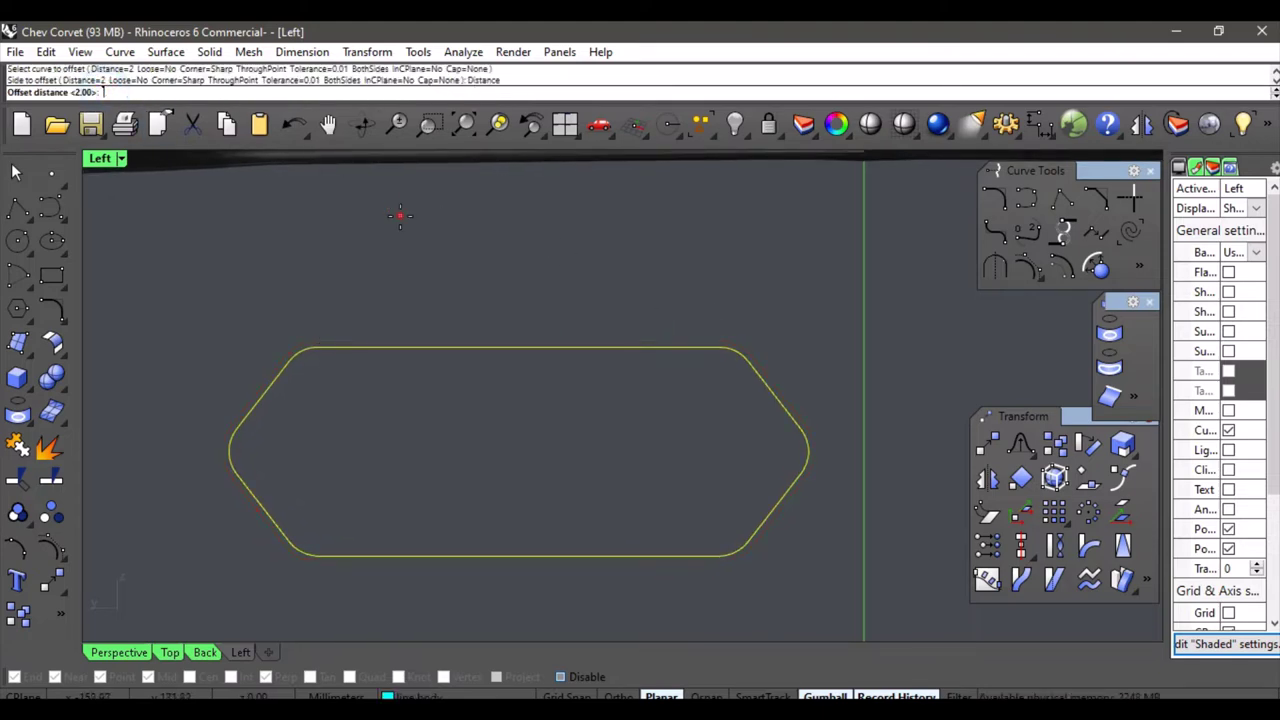
text(5)
key(Return)
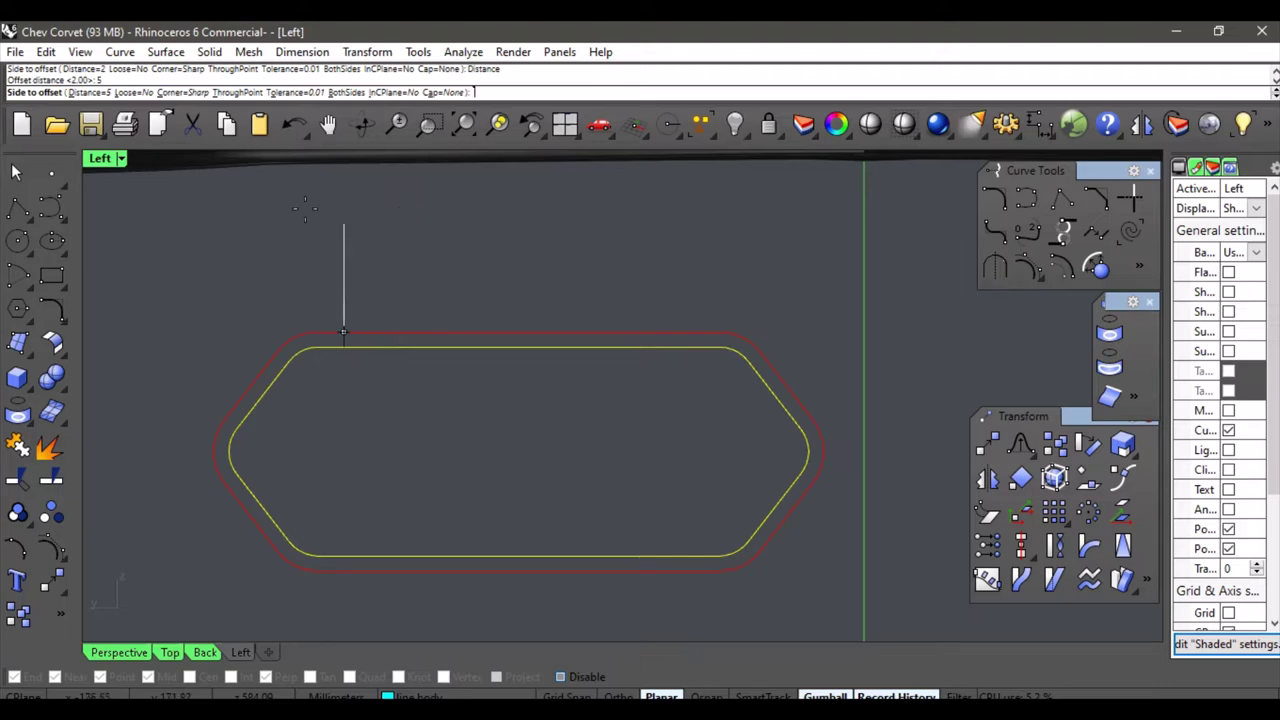
click(95, 92)
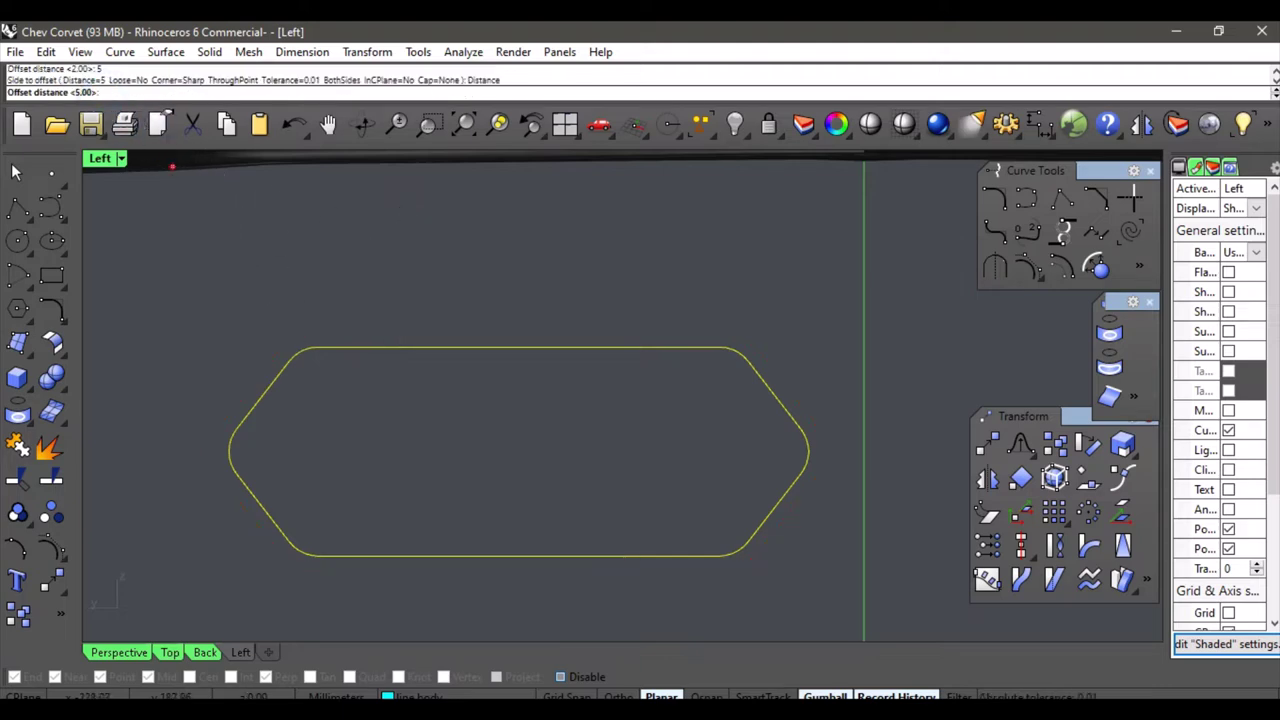
text(8)
key(Return)
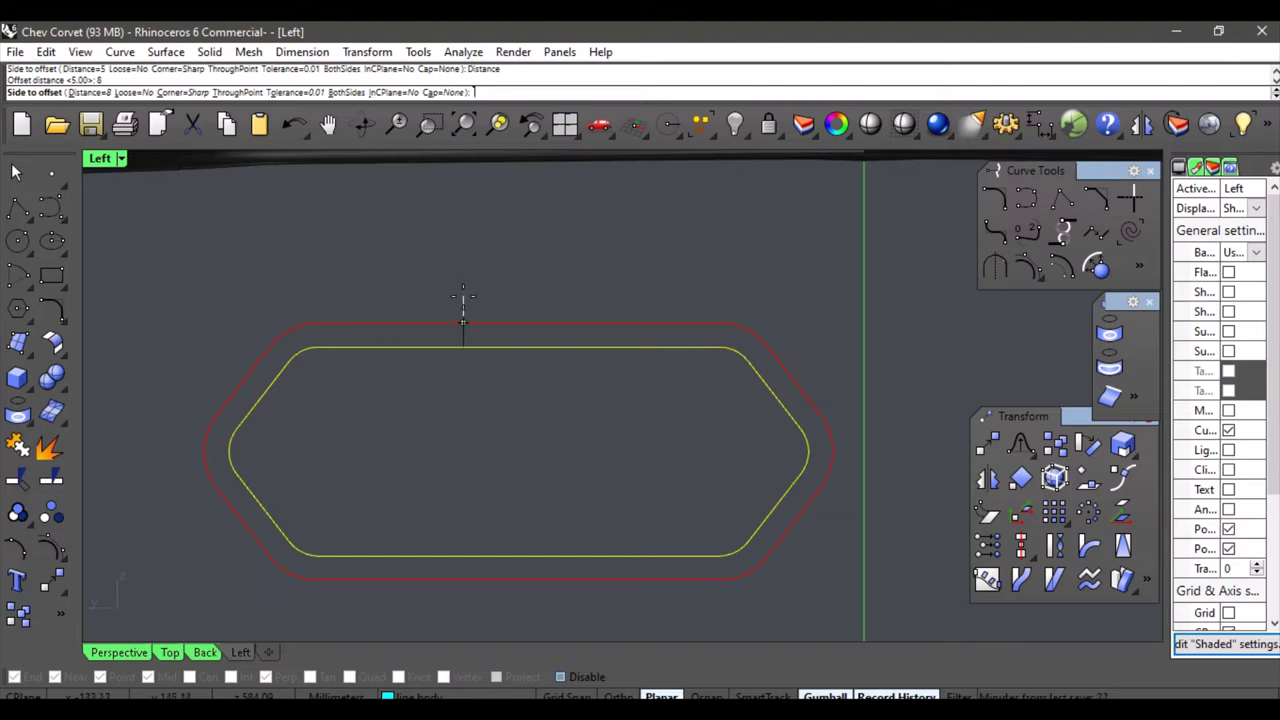
click(463, 296)
Change the outer offset hexagon curve to the "line body" layer.
scroll(541, 313, down, 4)
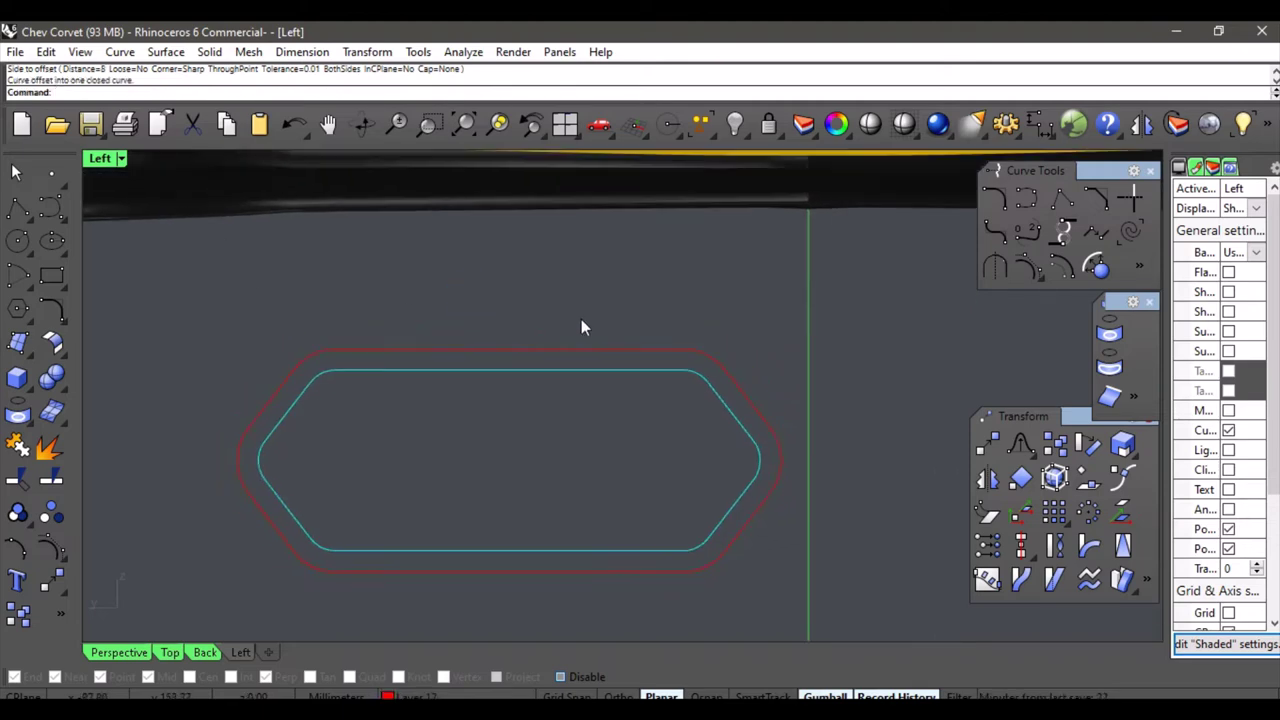
scroll(539, 343, down, 3)
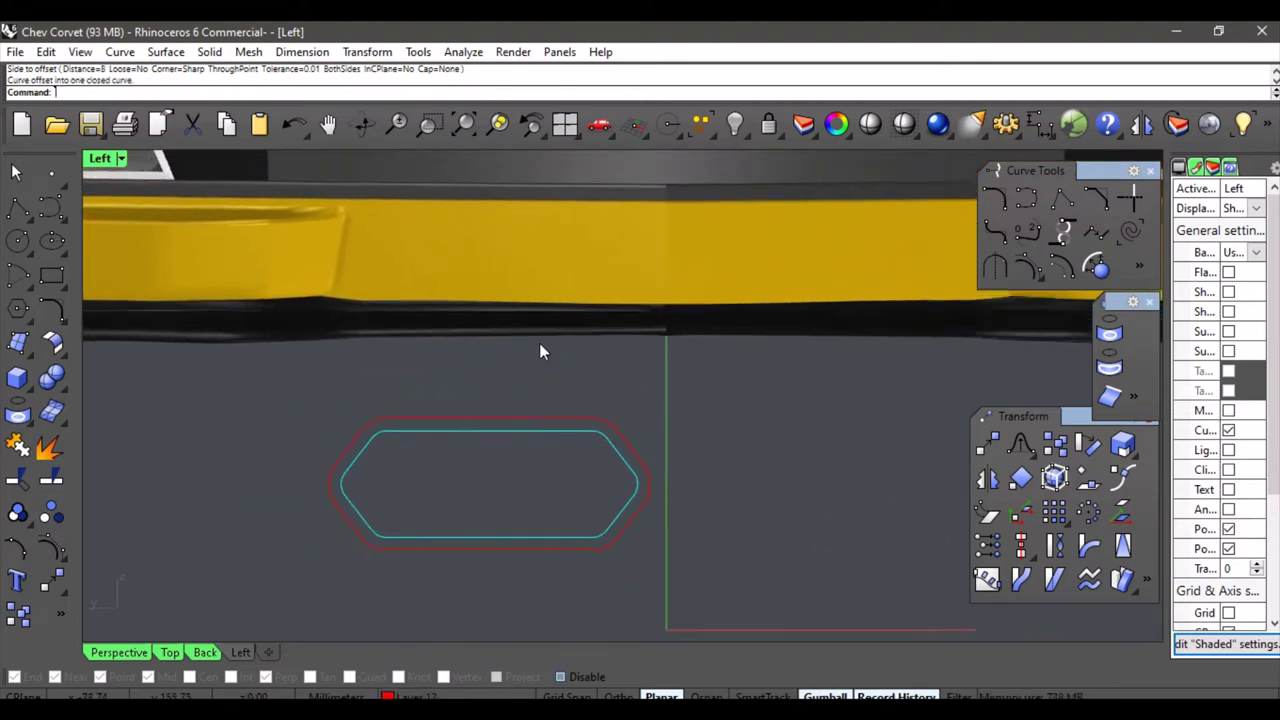
drag(581, 469, 290, 594)
click(432, 693)
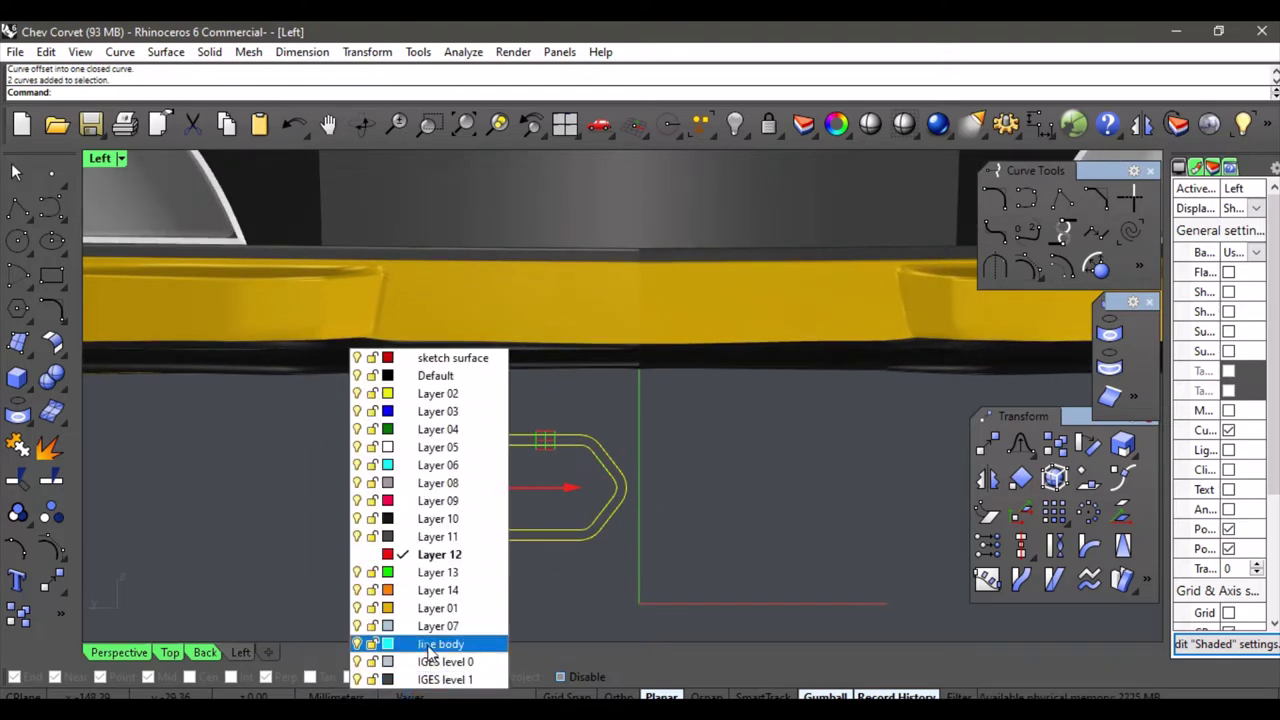
click(430, 647)
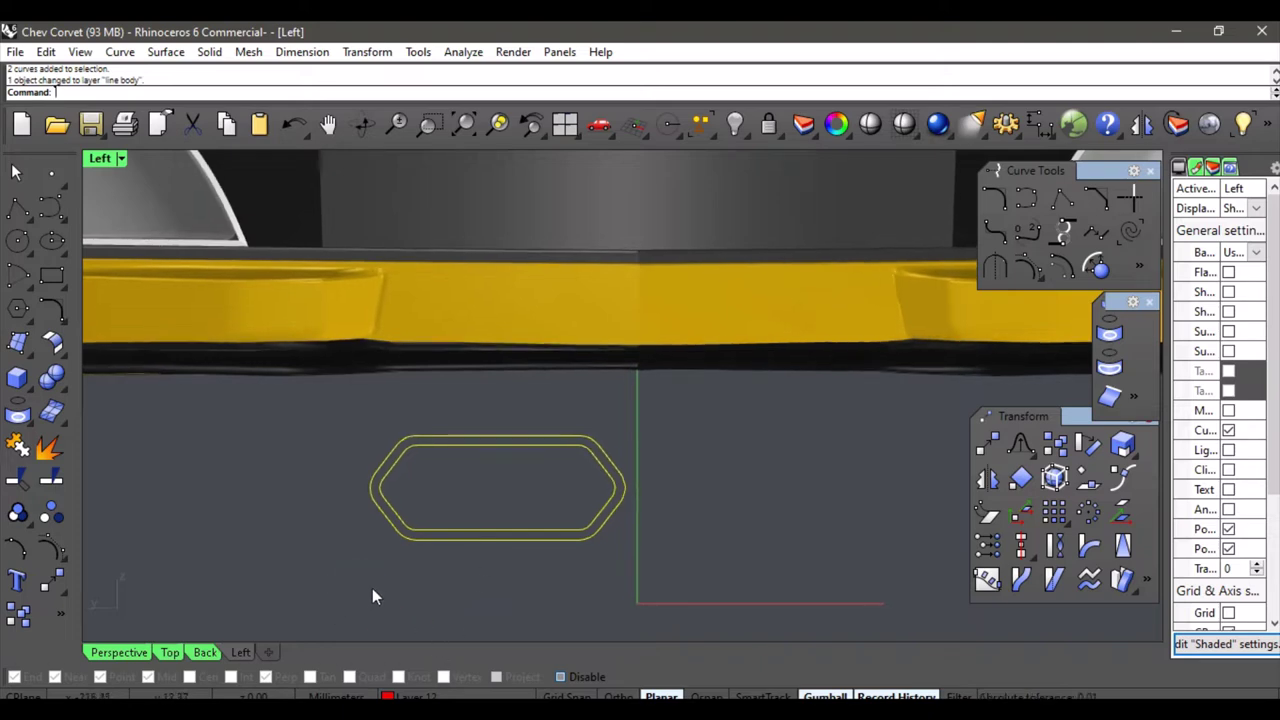
scroll(405, 550, down, 3)
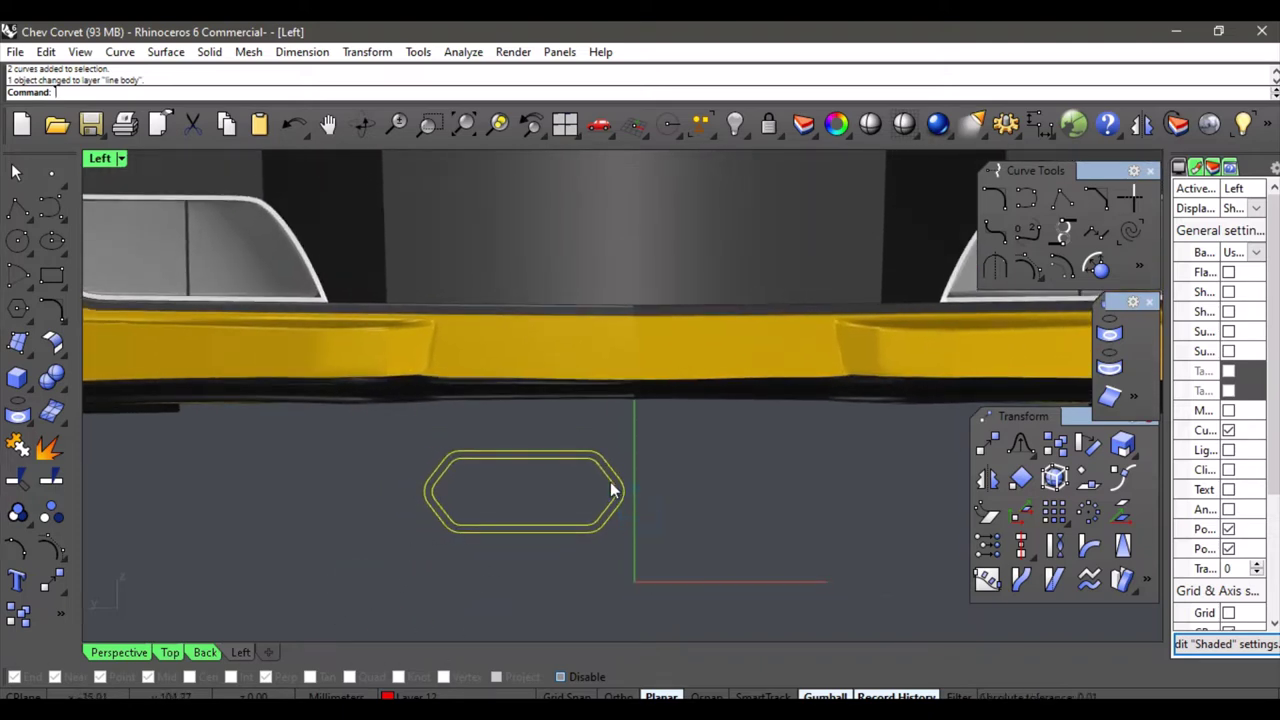
key(Escape)
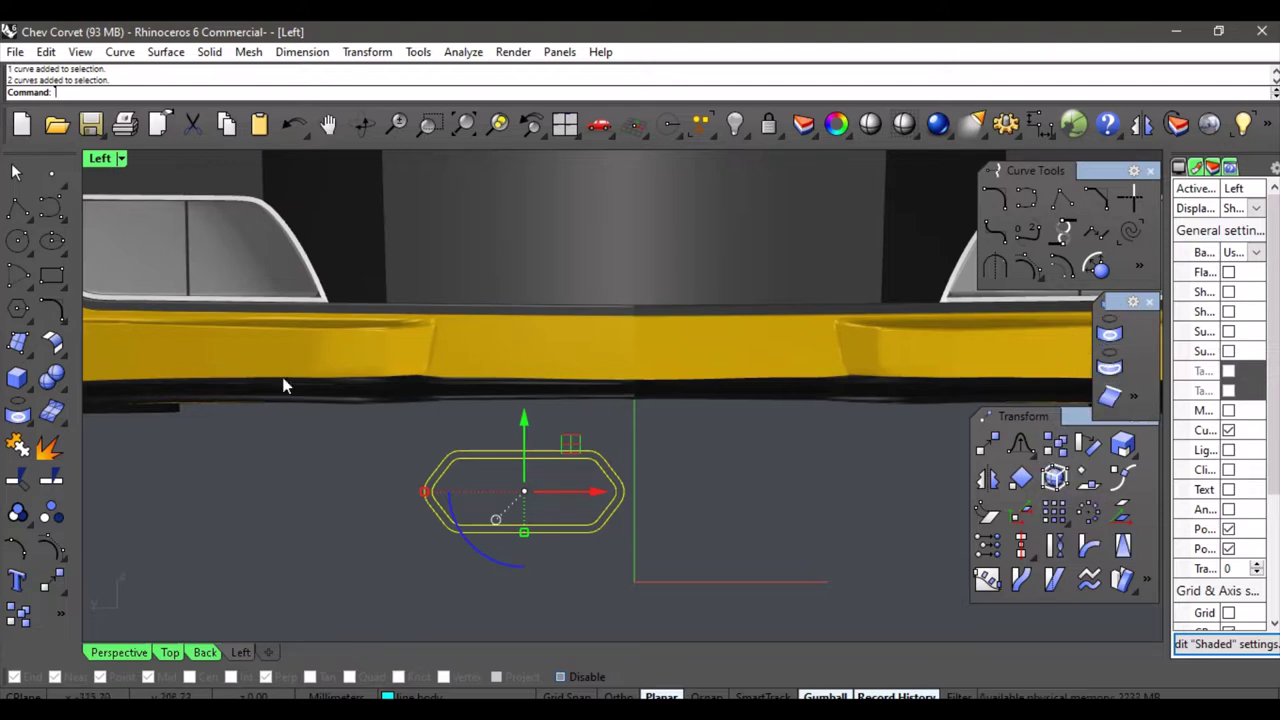
Extrude both hexagon curves straight as a solid ring about 44 mm deep, with Solid set to Yes.
click(22, 350)
drag(126, 38, 931, 520)
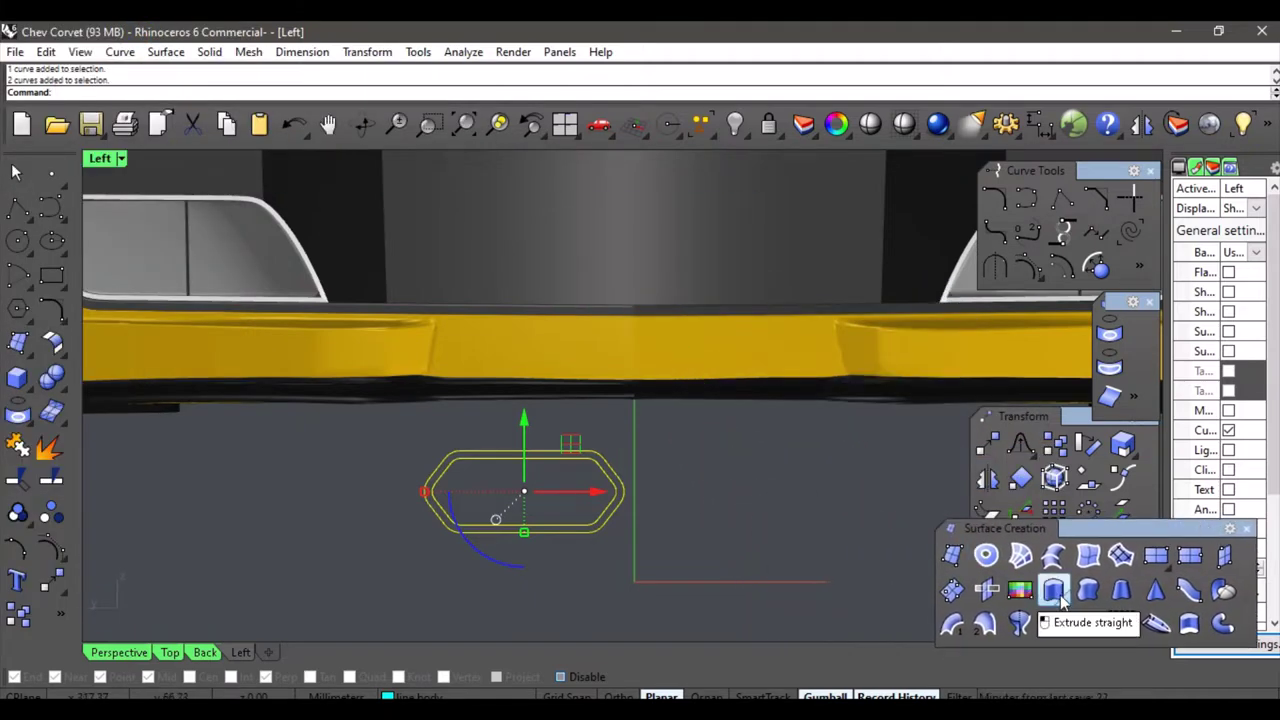
click(1055, 591)
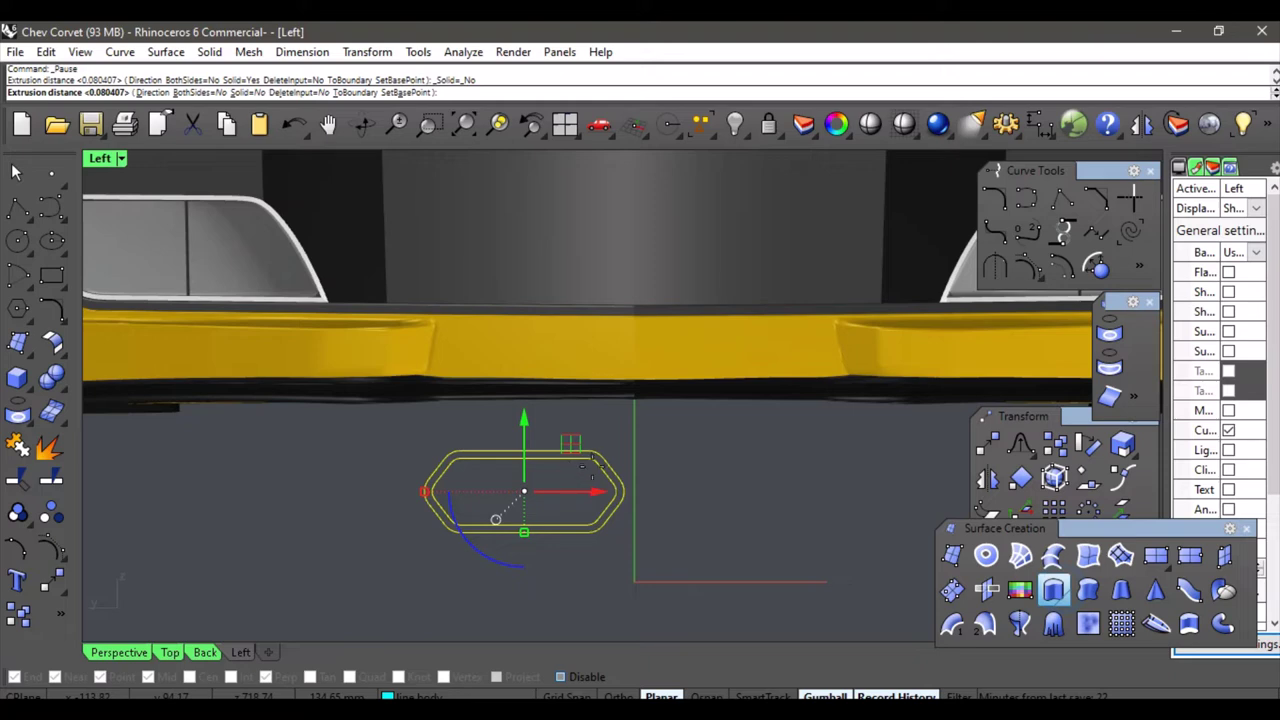
click(119, 652)
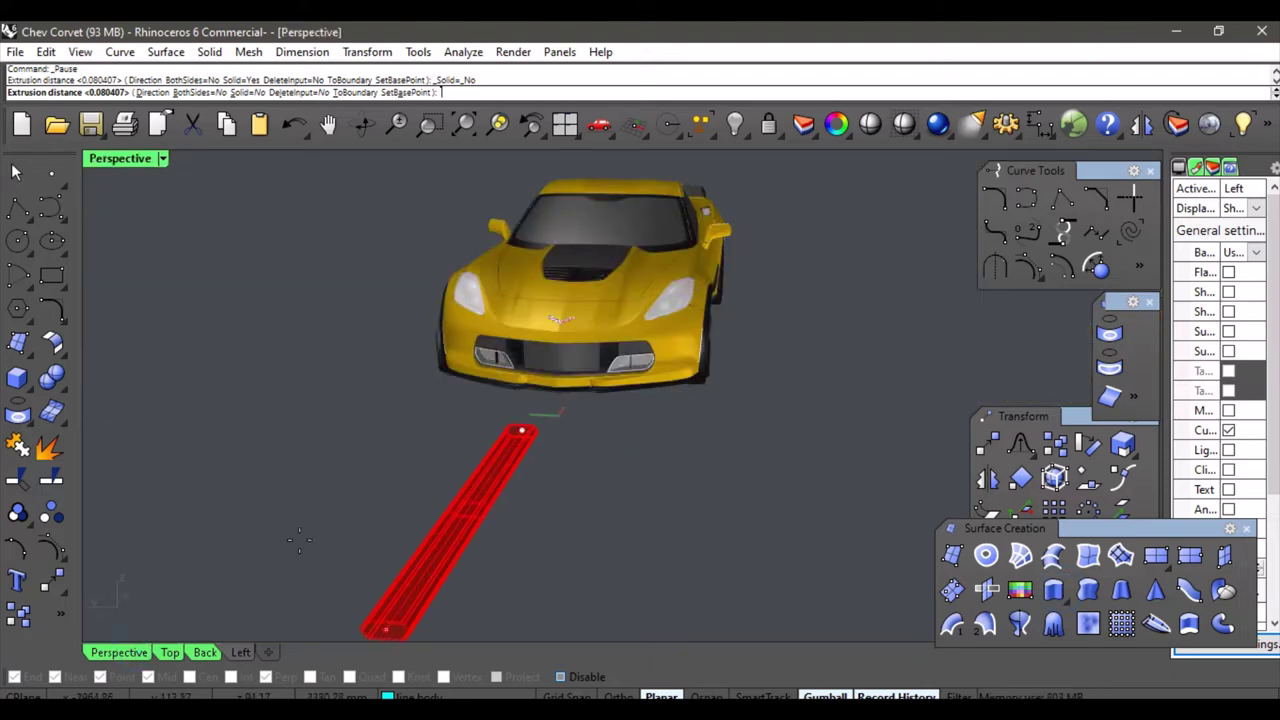
right_drag(299, 541, 381, 453)
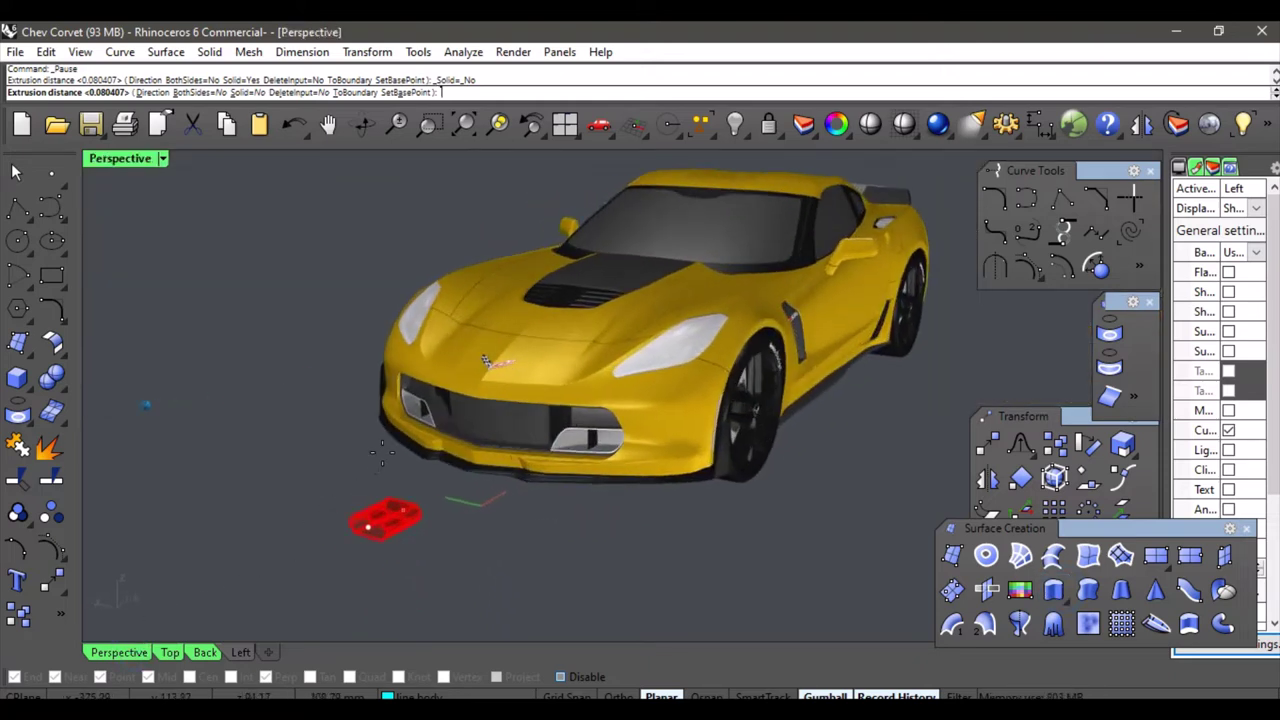
scroll(381, 453, up, 4)
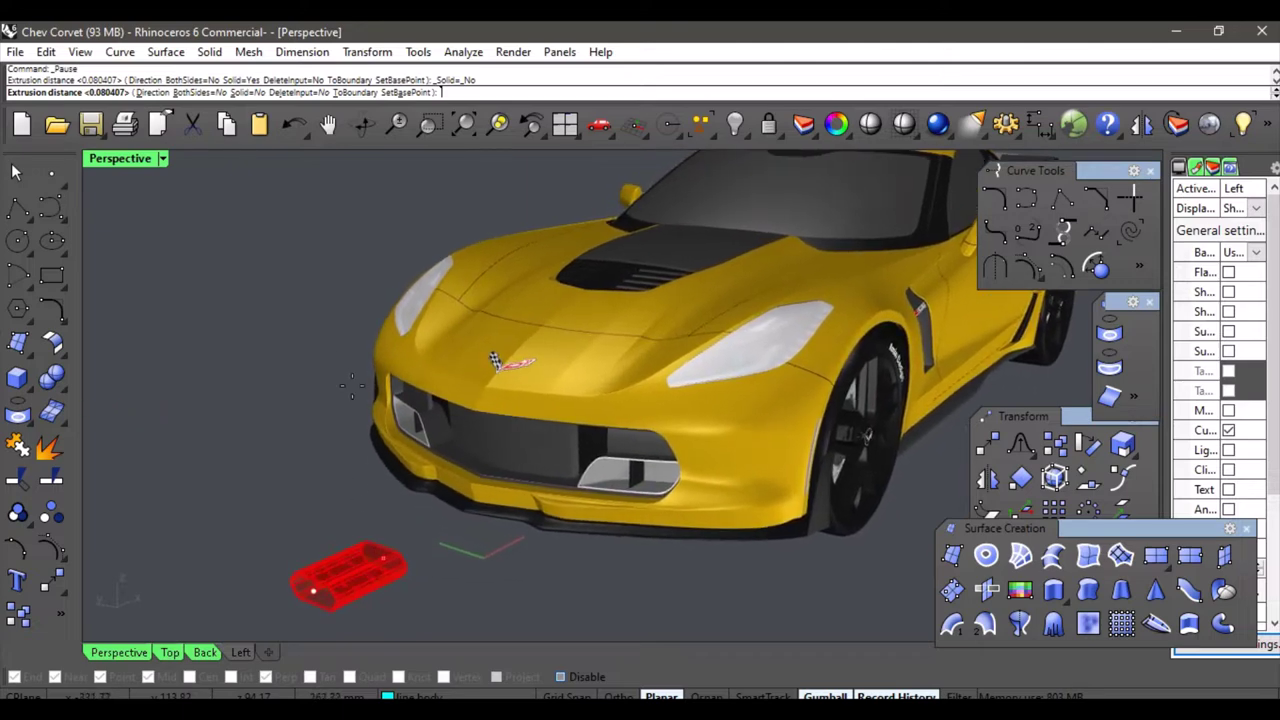
click(247, 92)
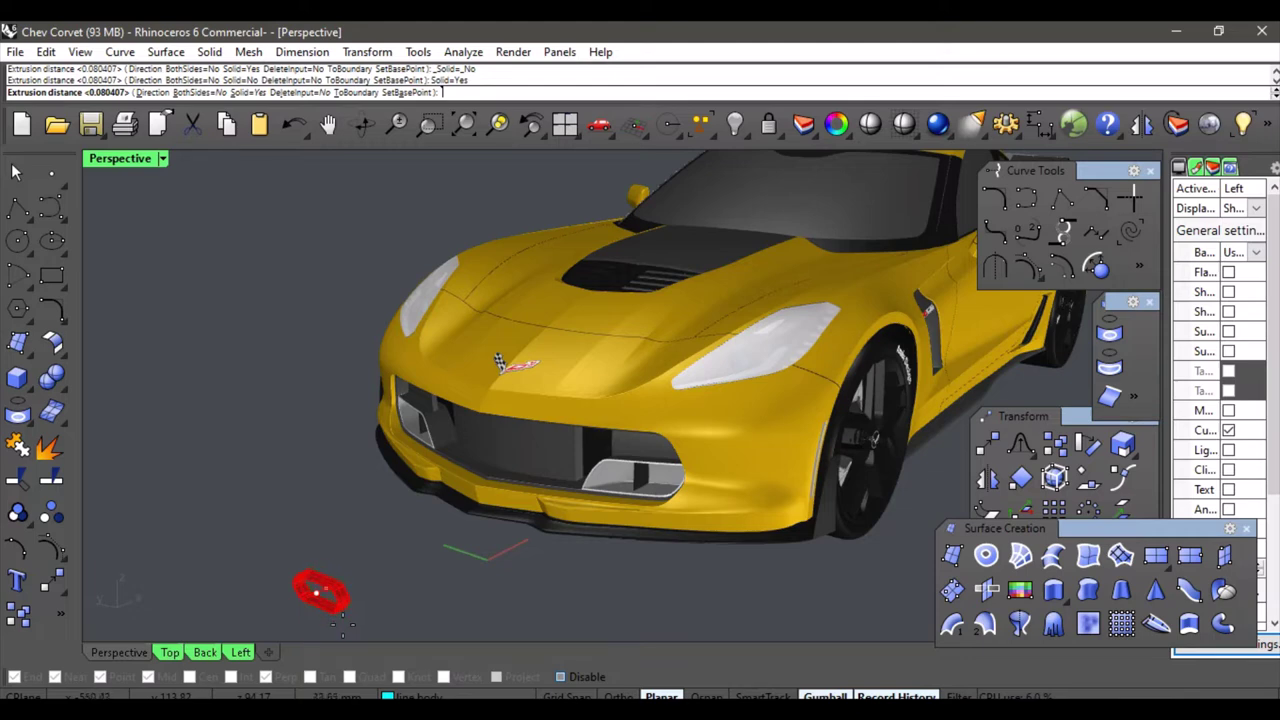
click(343, 624)
Delete the two hexagon profile curves and keep the extruded ring.
right_drag(354, 612, 383, 575)
scroll(377, 553, up, 9)
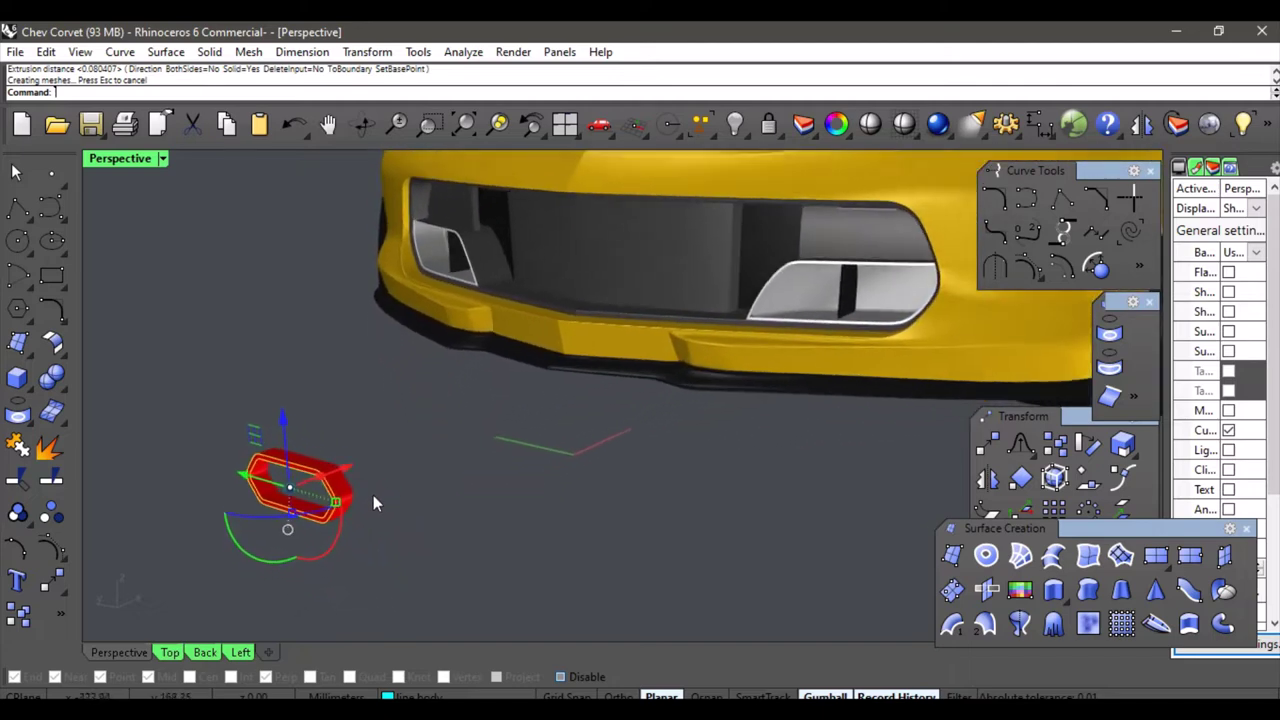
click(432, 494)
scroll(360, 498, up, 5)
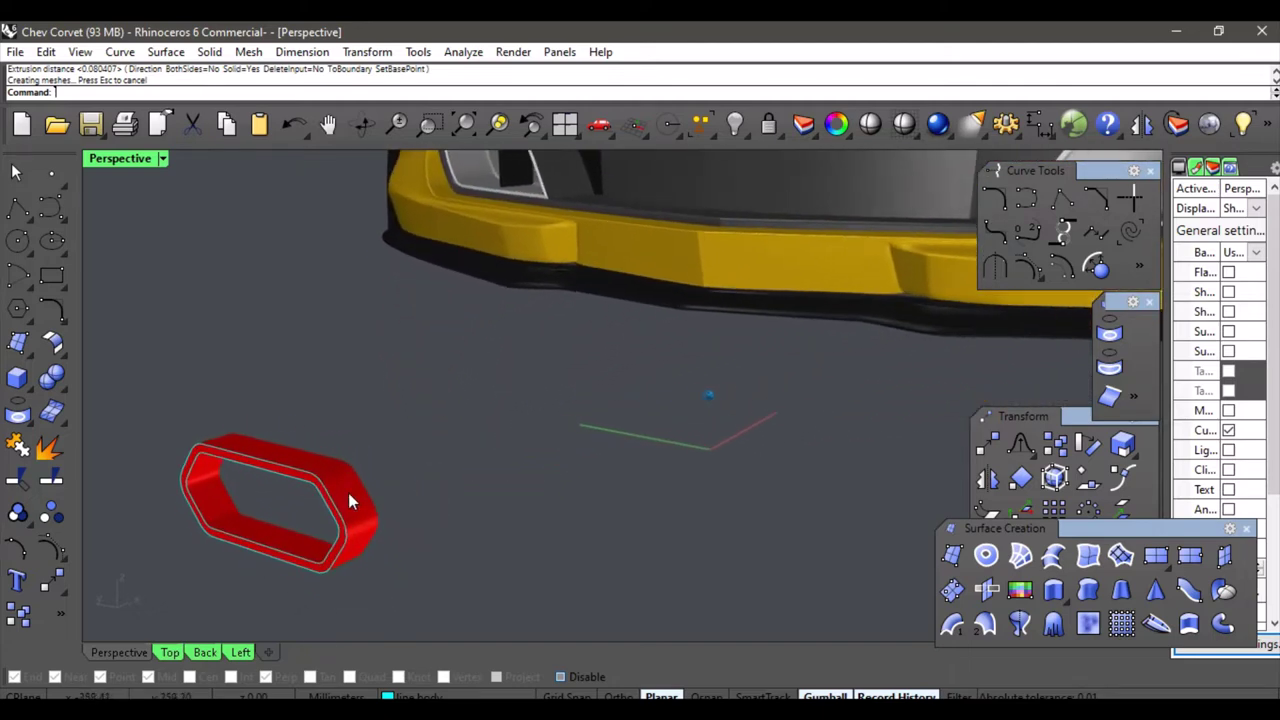
scroll(366, 512, up, 5)
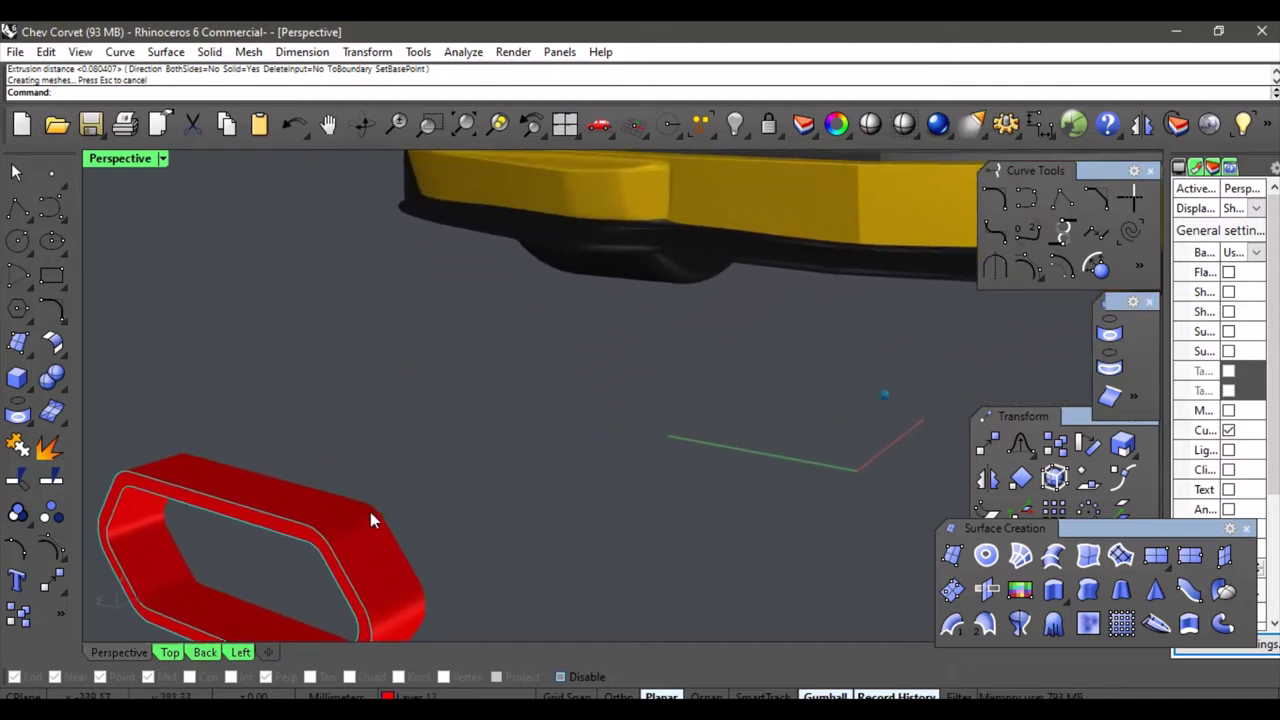
click(368, 528)
scroll(460, 525, down, 5)
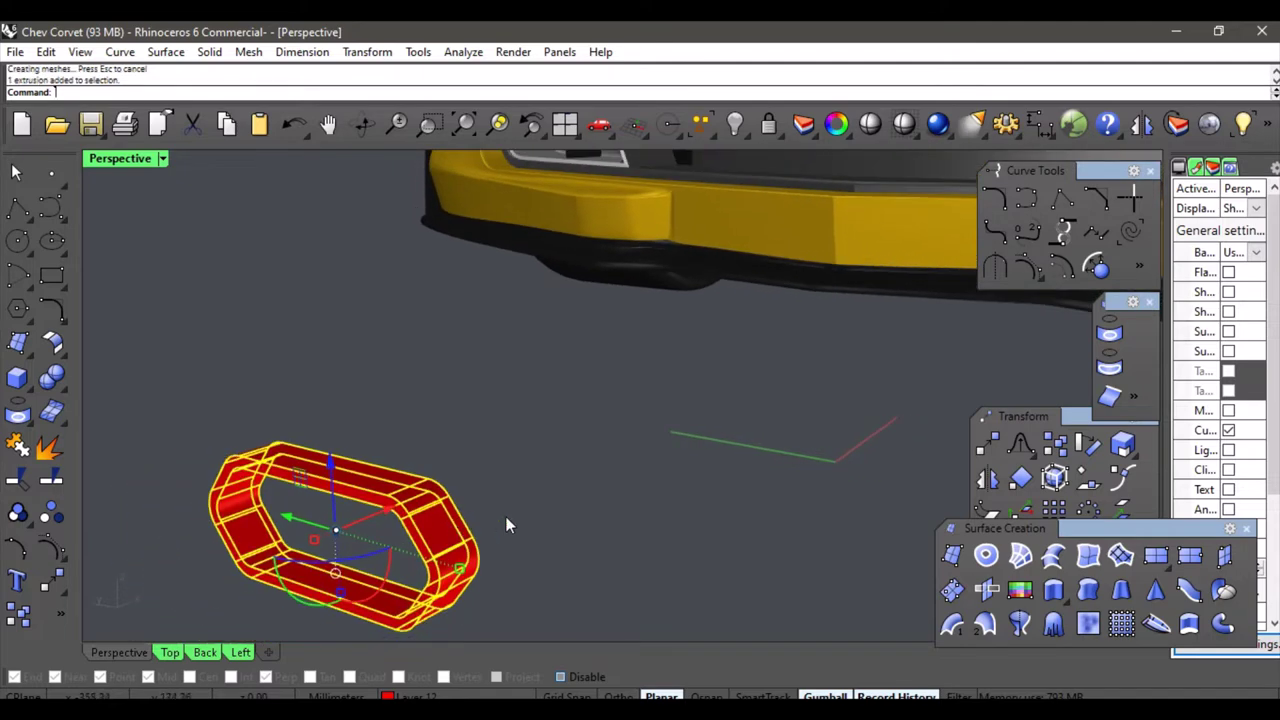
right_drag(623, 522, 474, 555)
click(568, 491)
scroll(643, 517, down, 10)
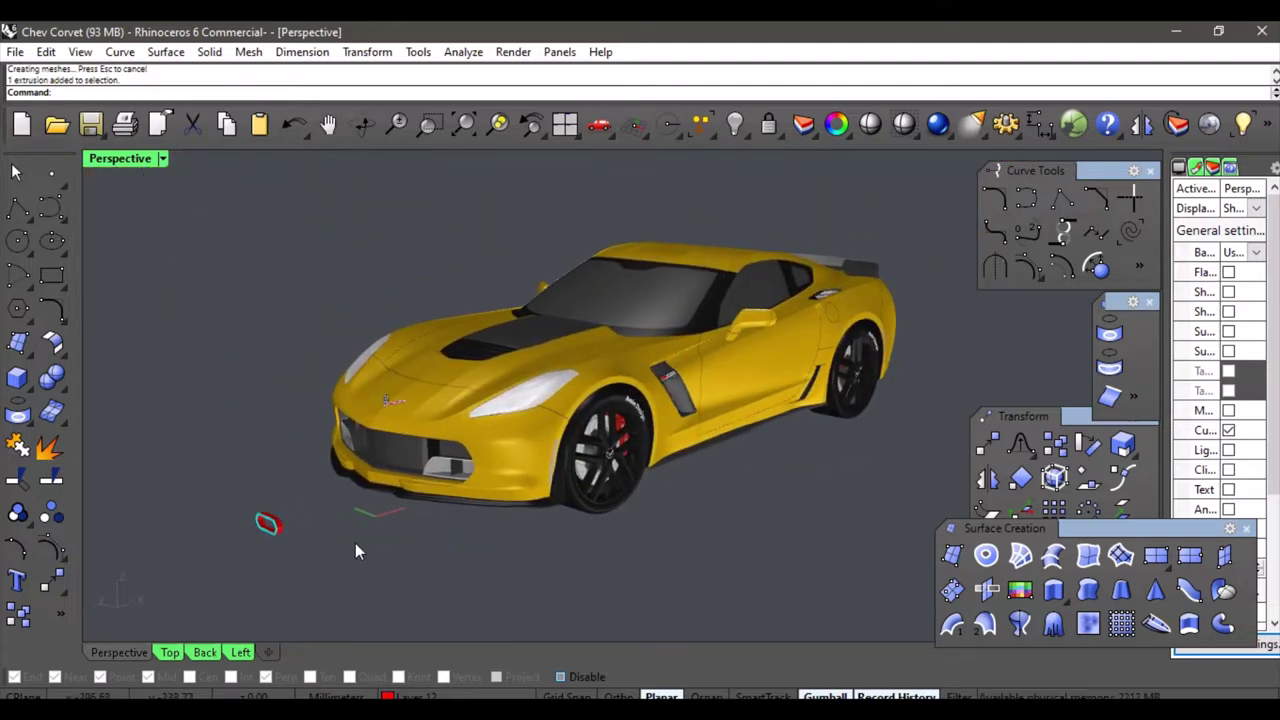
key(Delete)
Examine the hexagon ring against the car's front, then look closely into the grille opening.
right_drag(355, 543, 615, 518)
scroll(448, 485, up, 3)
scroll(615, 518, up, 3)
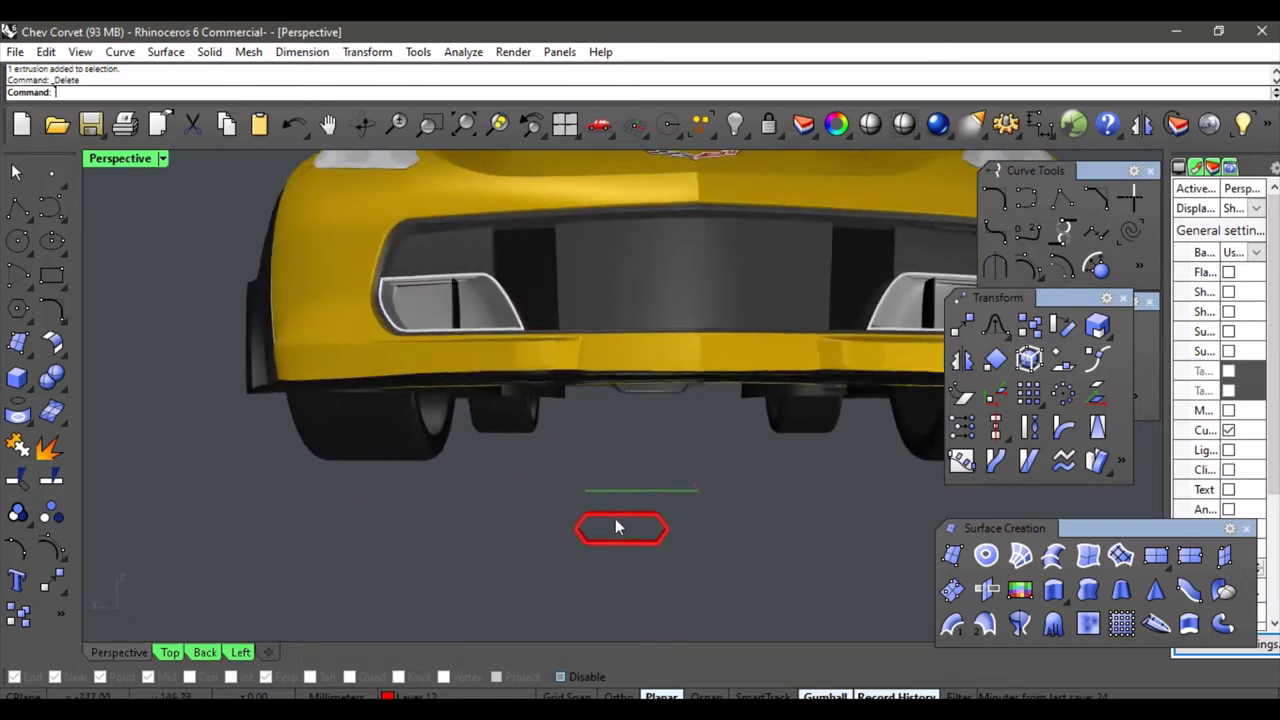
scroll(623, 516, down, 2)
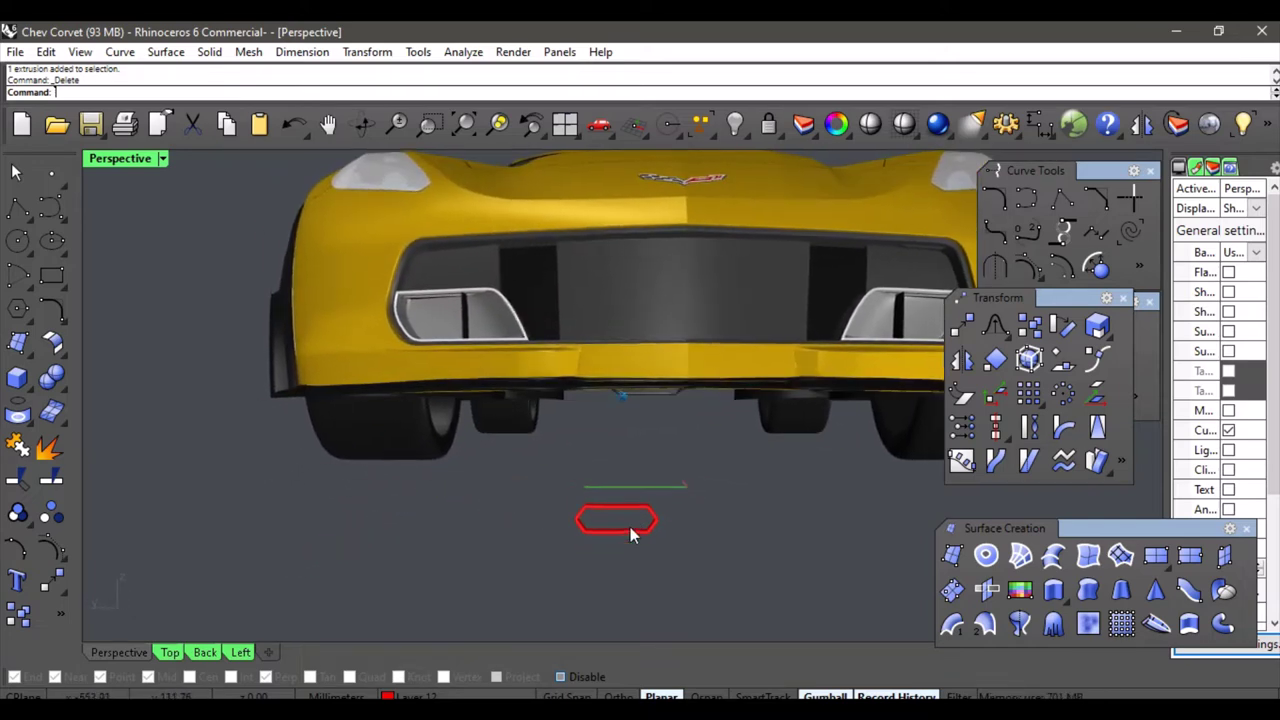
click(630, 527)
click(716, 551)
right_drag(700, 553, 809, 389)
click(574, 541)
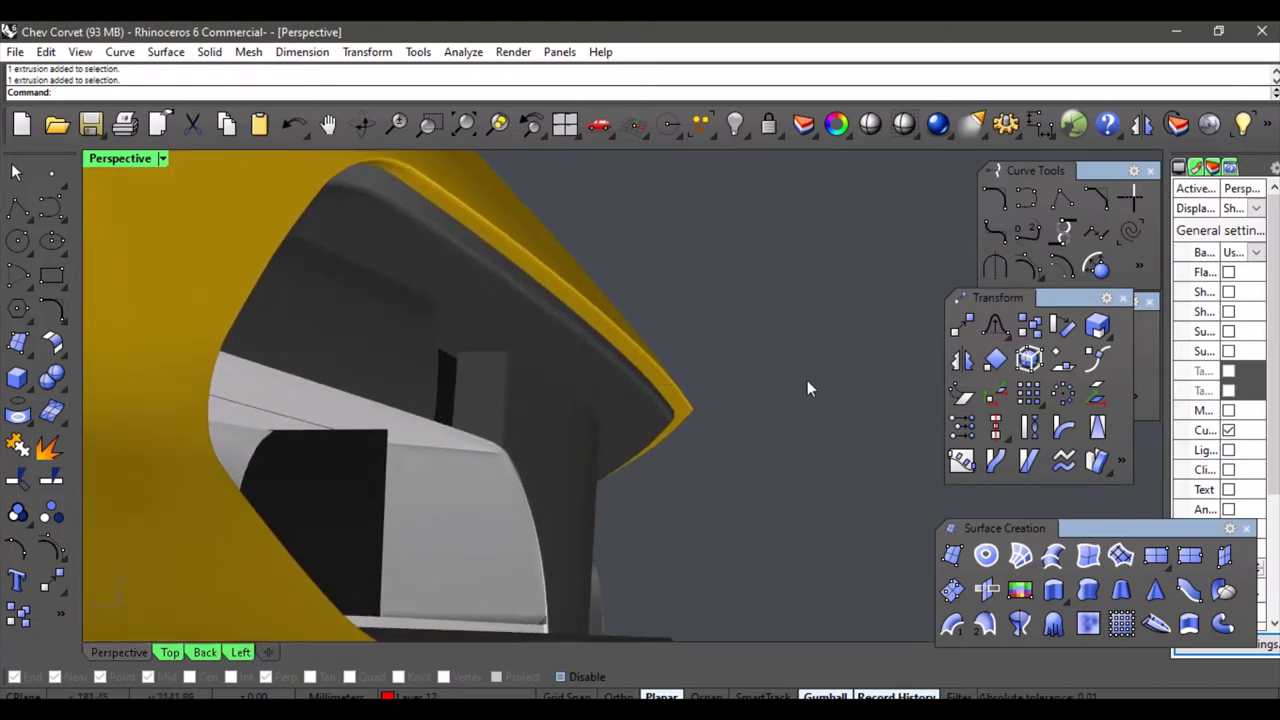
Turn on surface edges in the Perspective view's display and make "line body" the current layer.
click(1228, 351)
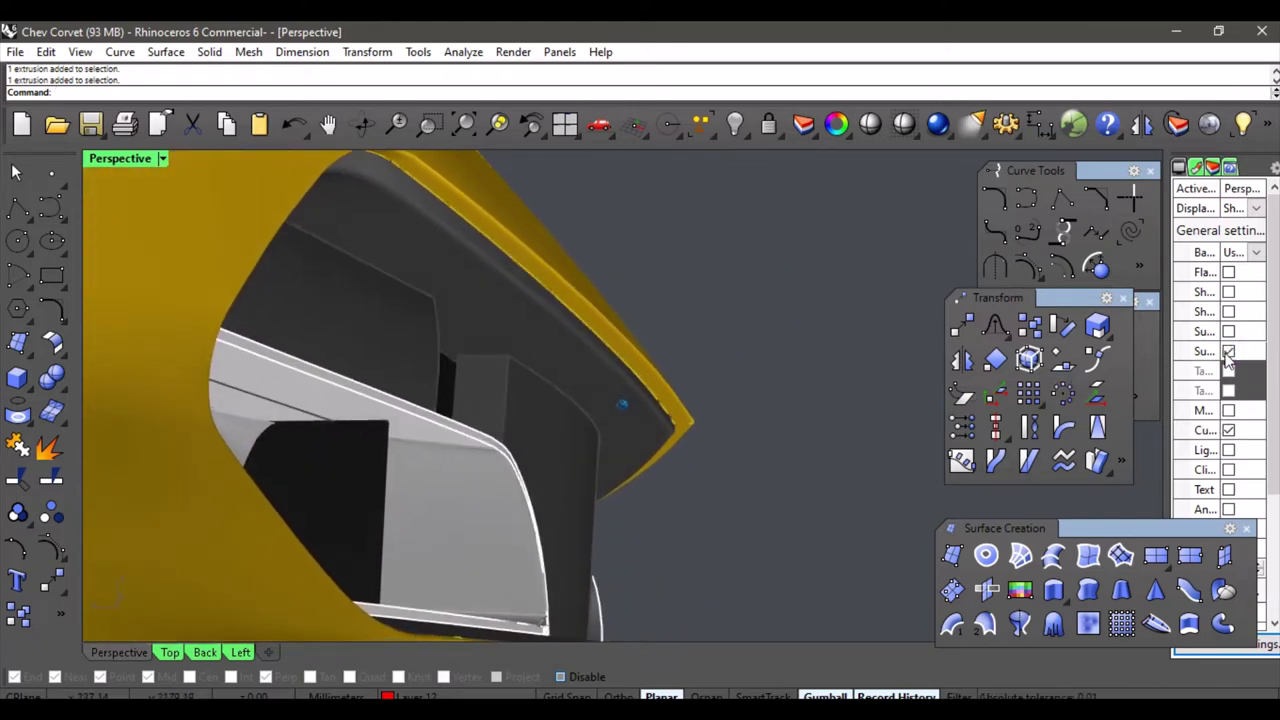
right_drag(876, 394, 786, 380)
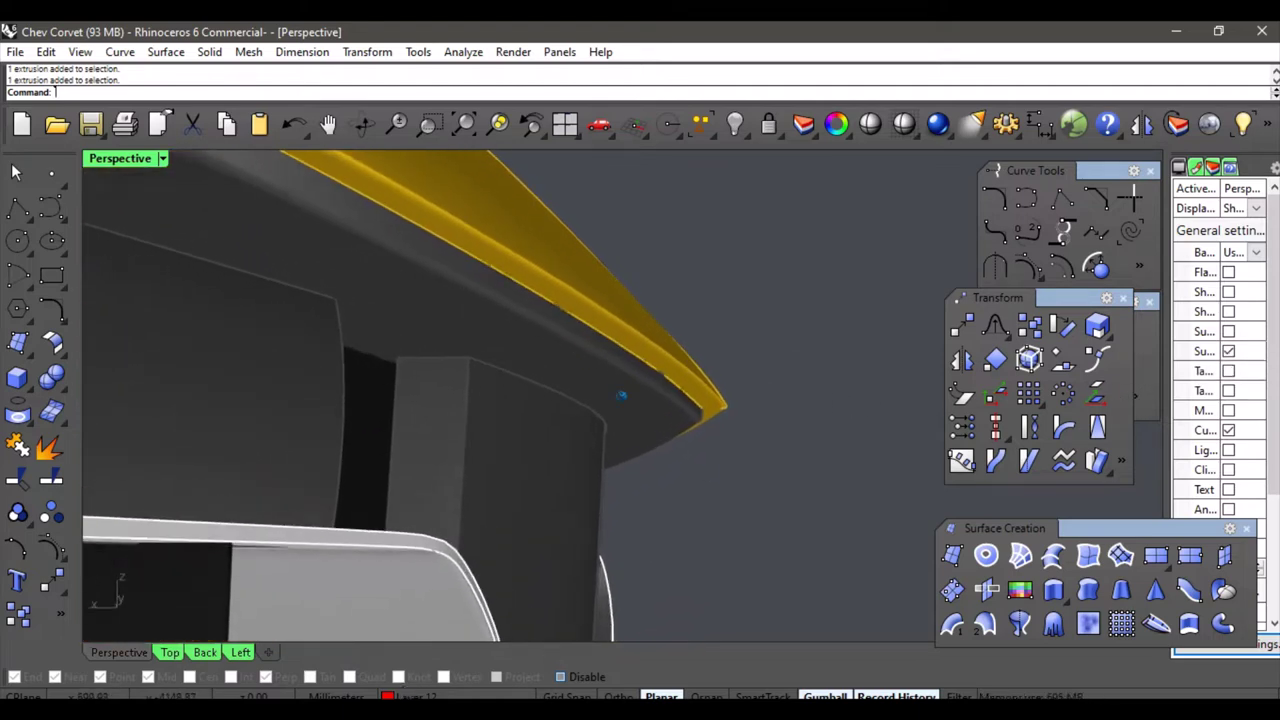
click(410, 697)
click(436, 640)
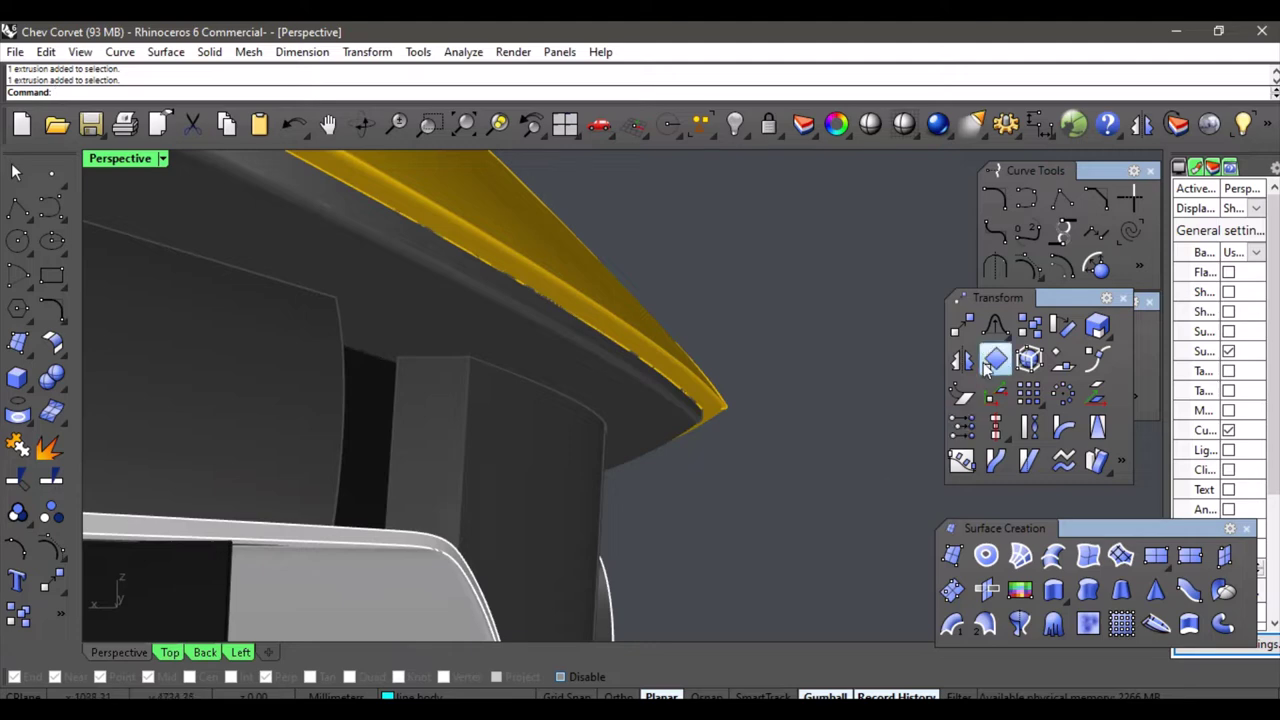
right_drag(983, 482, 979, 488)
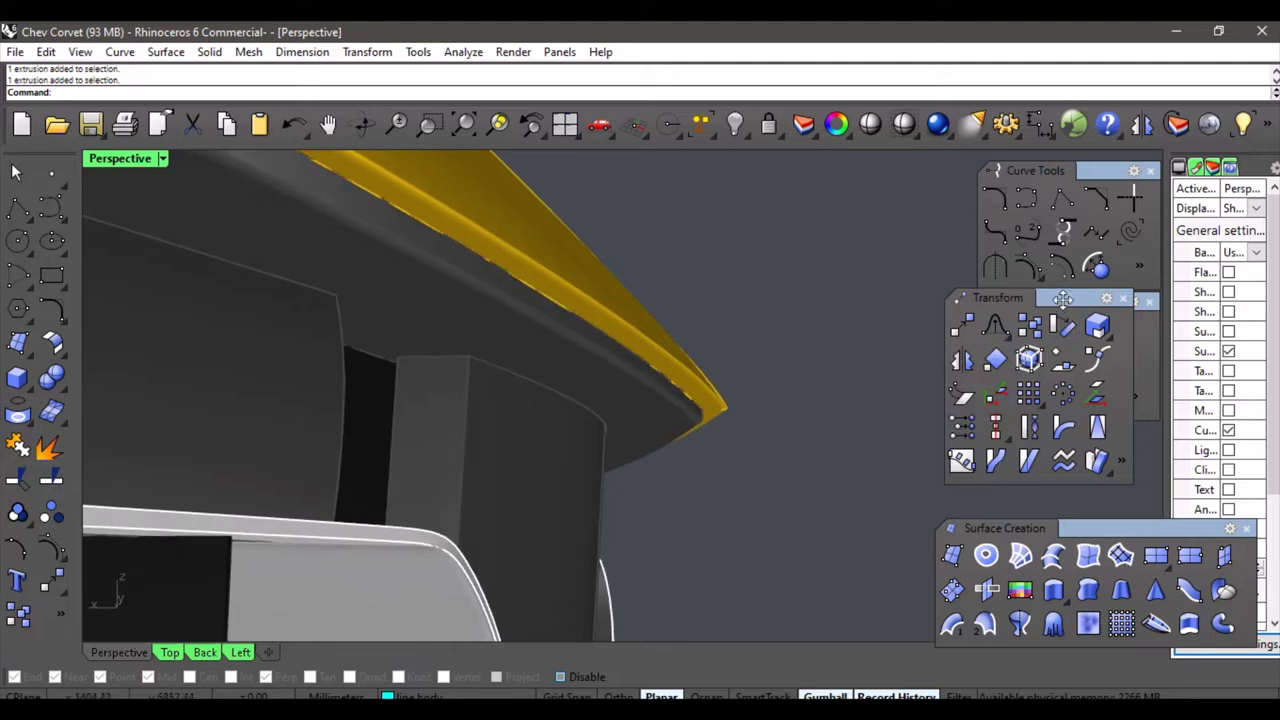
Duplicate the inner upper edge of the front grille opening as a separate curve.
drag(1062, 298, 1025, 436)
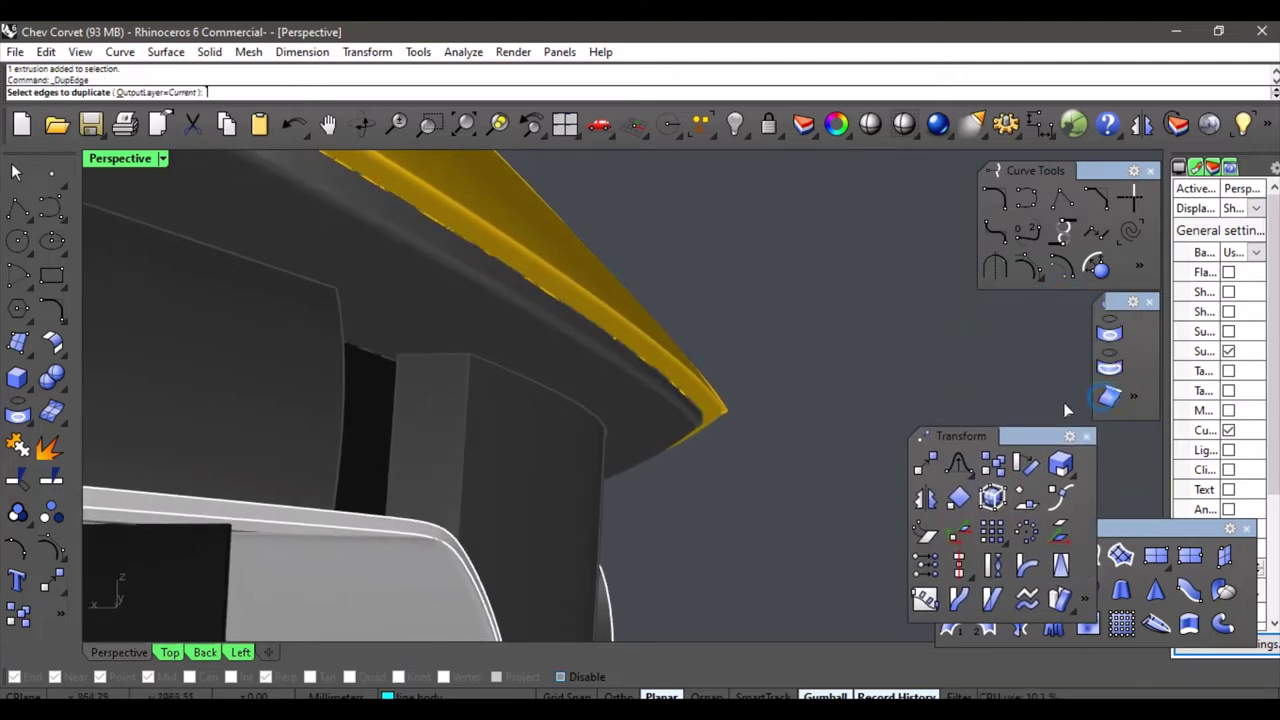
click(638, 382)
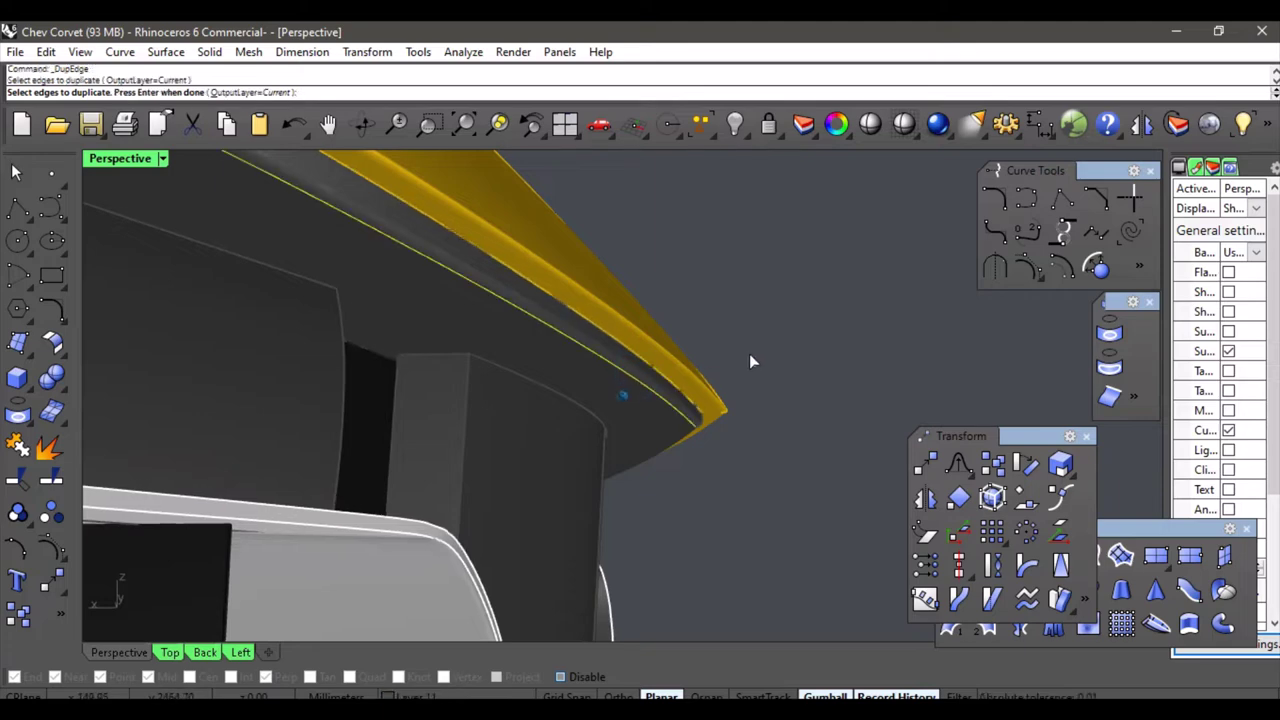
right_drag(749, 353, 625, 352)
key(Return)
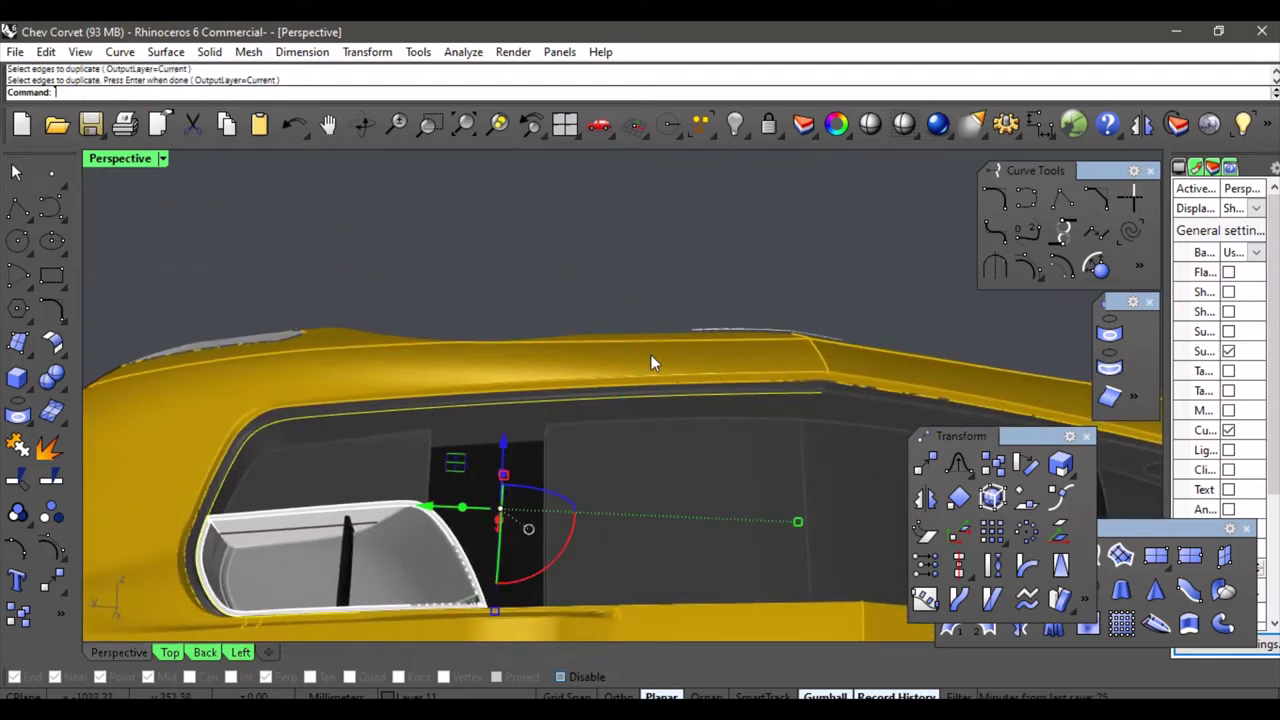
Enlarge and rearrange the floating toolbars so the complete set of Curve Tools is accessible.
right_drag(815, 424, 822, 421)
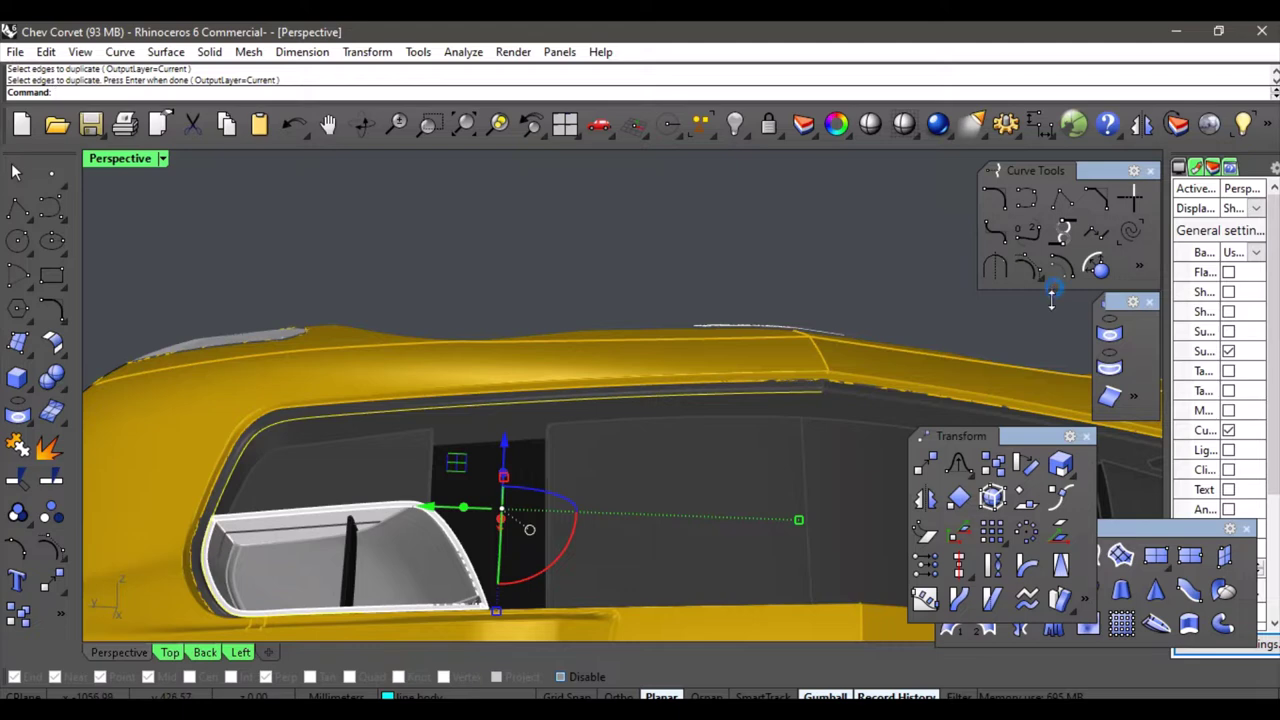
drag(1051, 300, 1029, 402)
drag(1115, 302, 1105, 263)
key(Left)
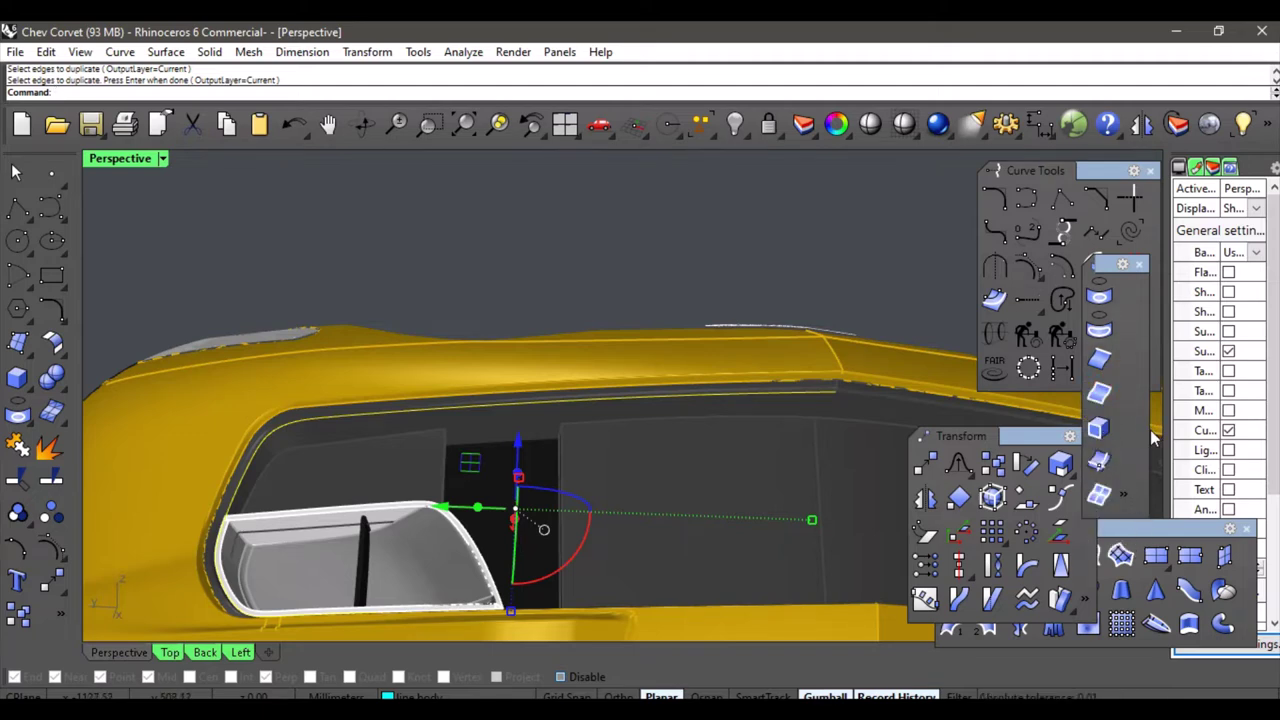
drag(1152, 429, 1236, 423)
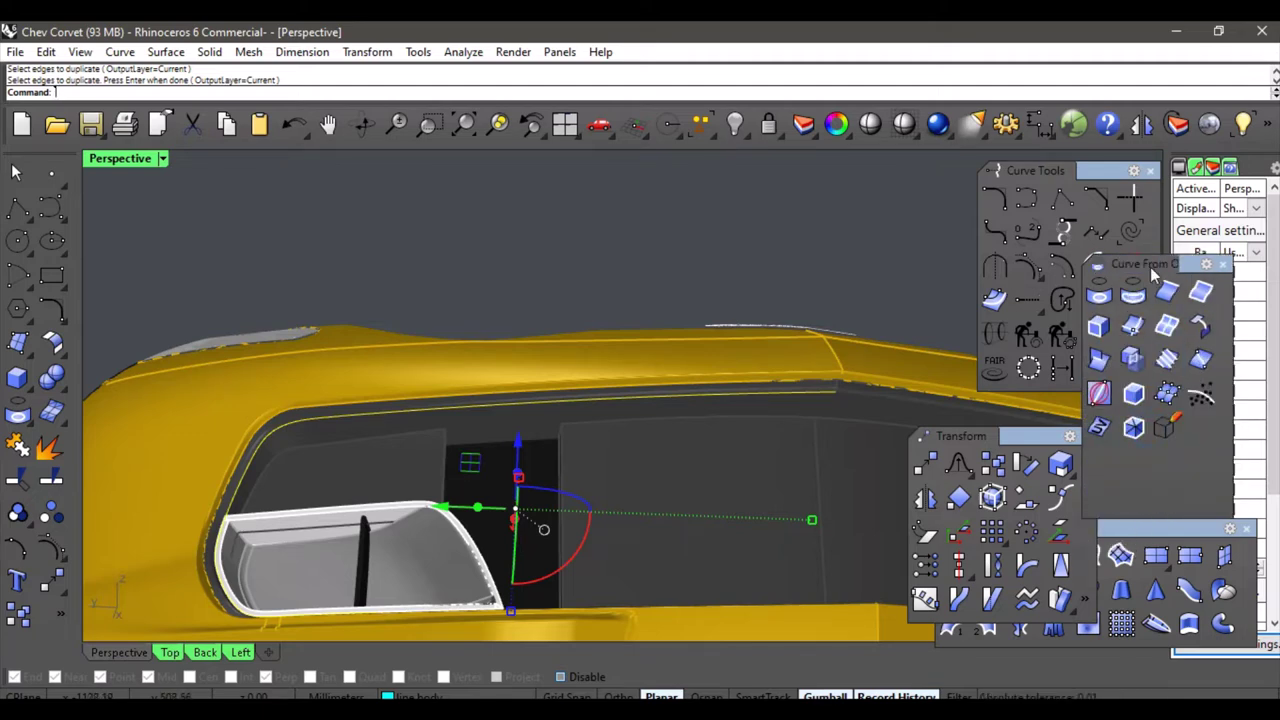
drag(1188, 267, 1169, 426)
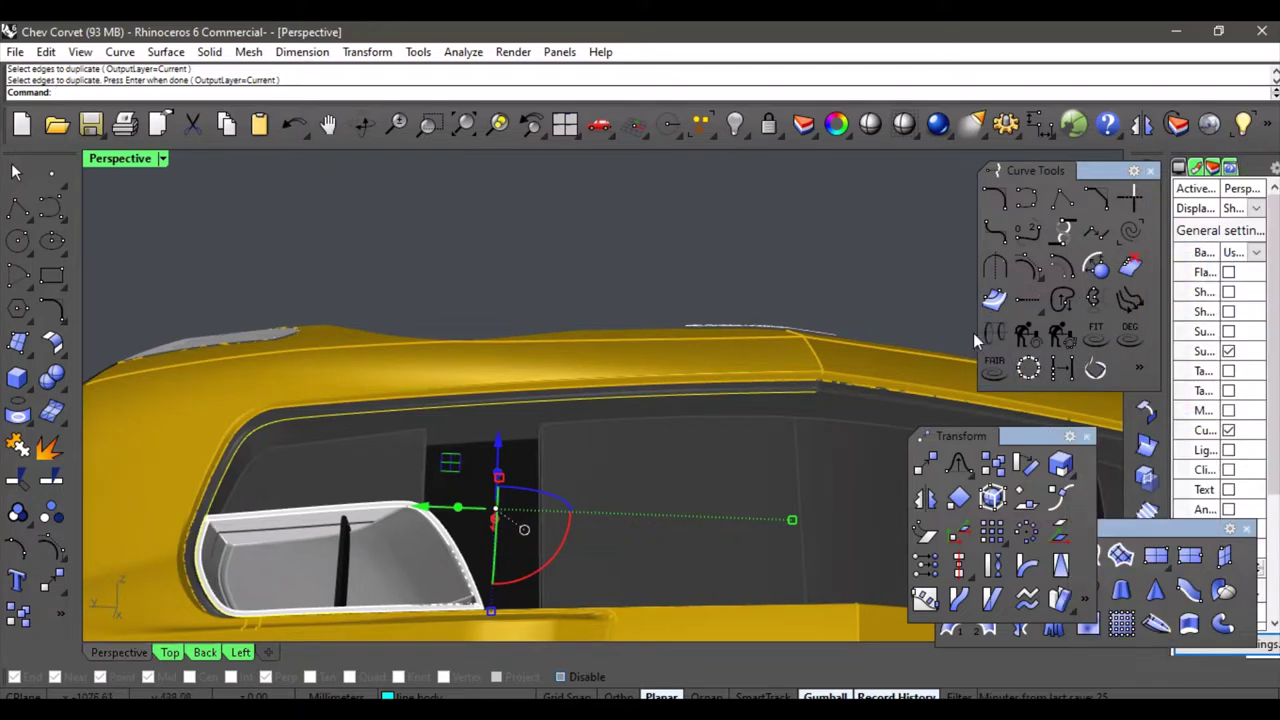
drag(973, 333, 868, 273)
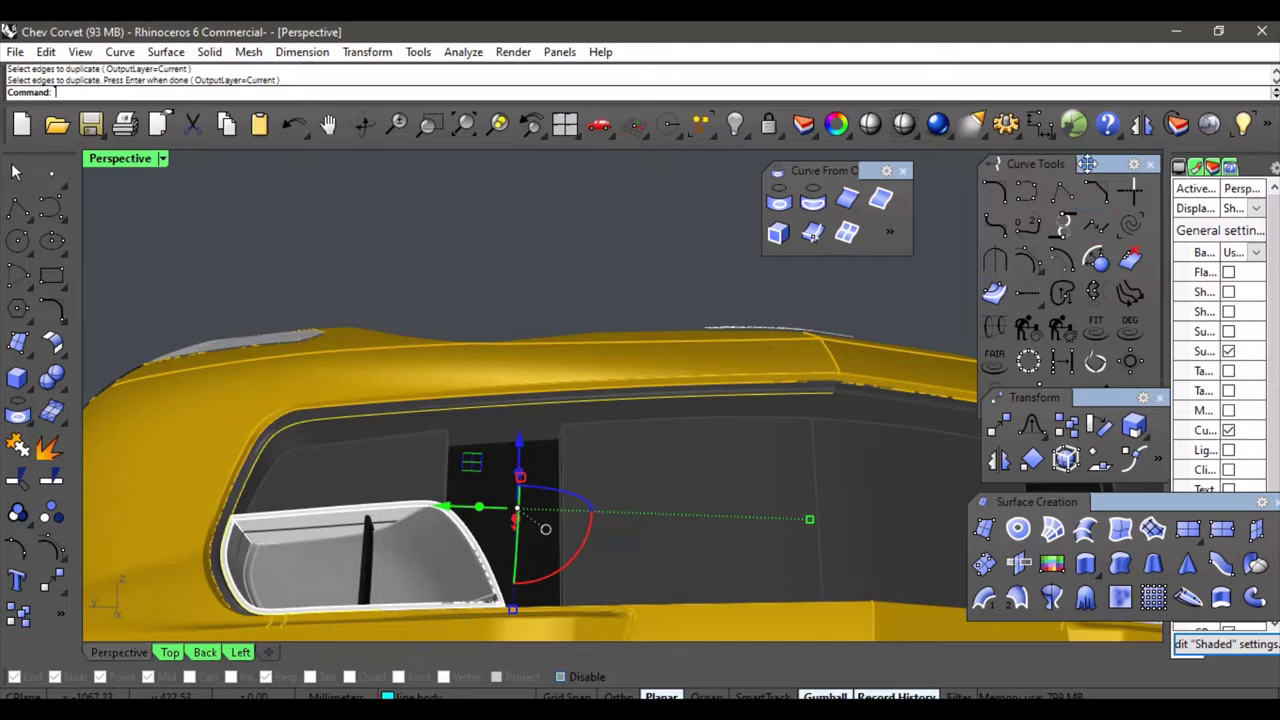
drag(1087, 163, 1049, 161)
Delete the rounded corner portion of the duplicated edge curve, keeping only its long upper run towards the car's centre.
click(1025, 388)
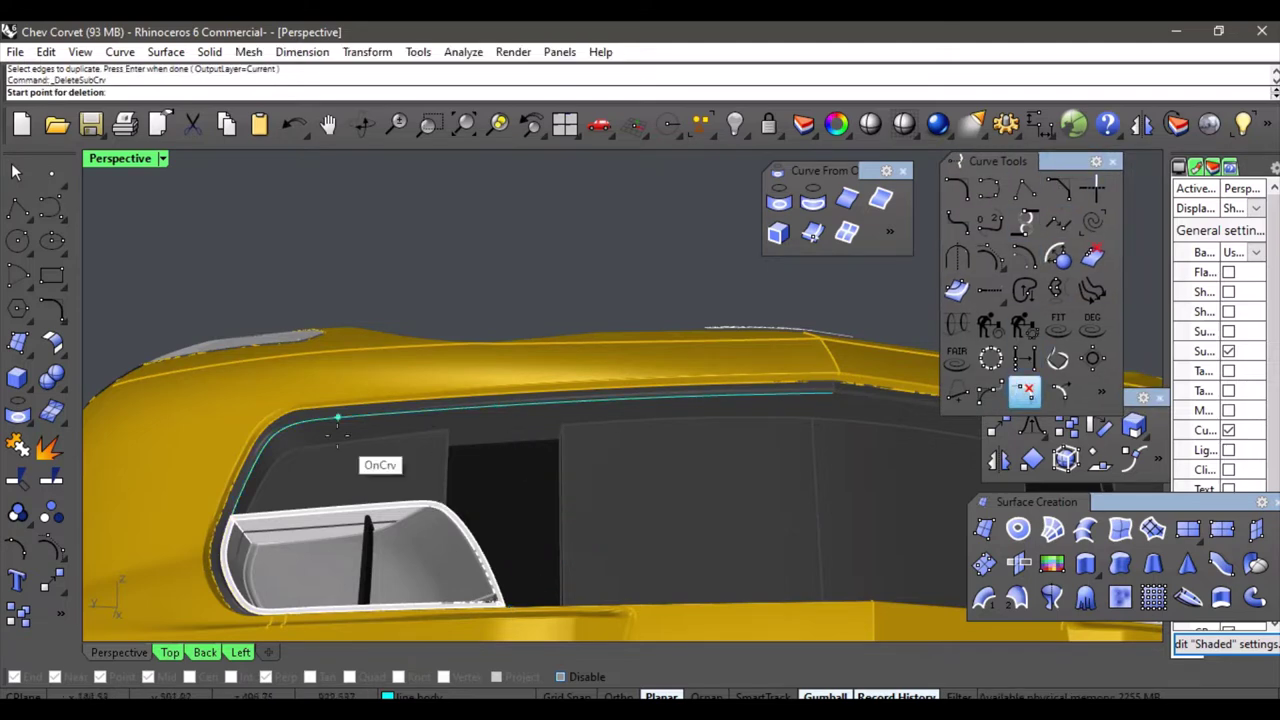
click(326, 420)
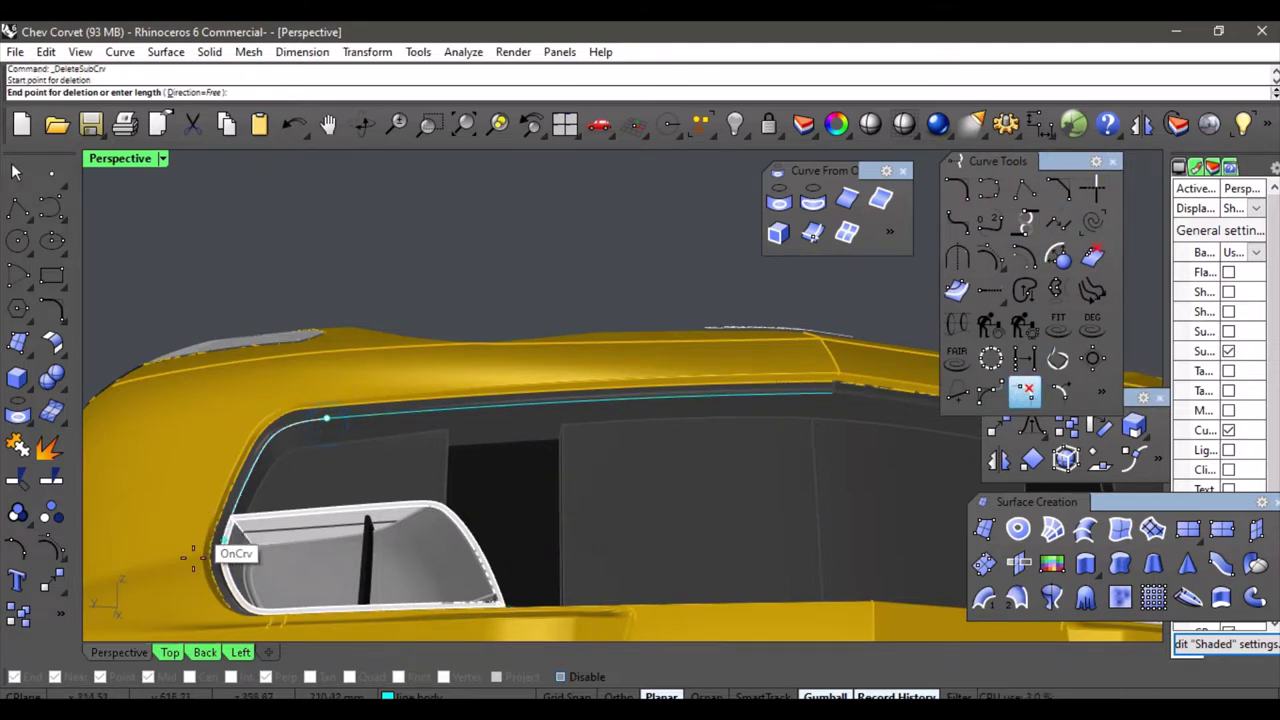
right_drag(271, 589, 585, 431)
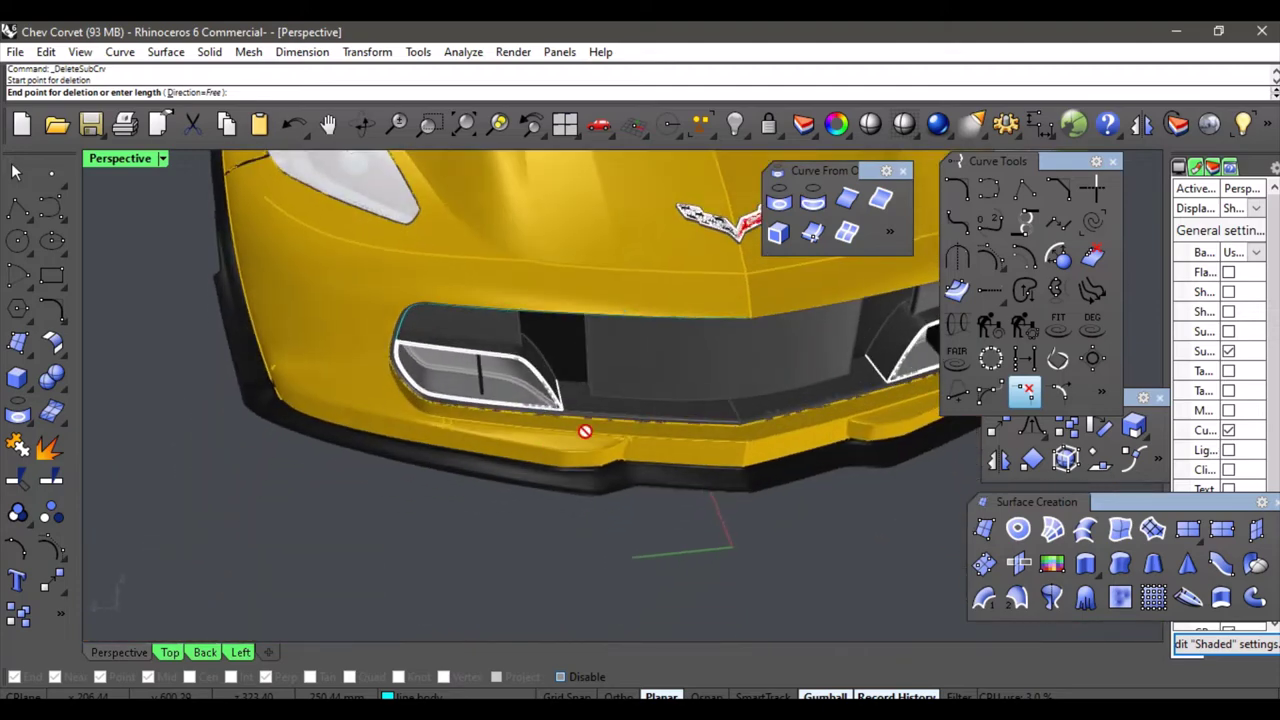
scroll(410, 380, up, 4)
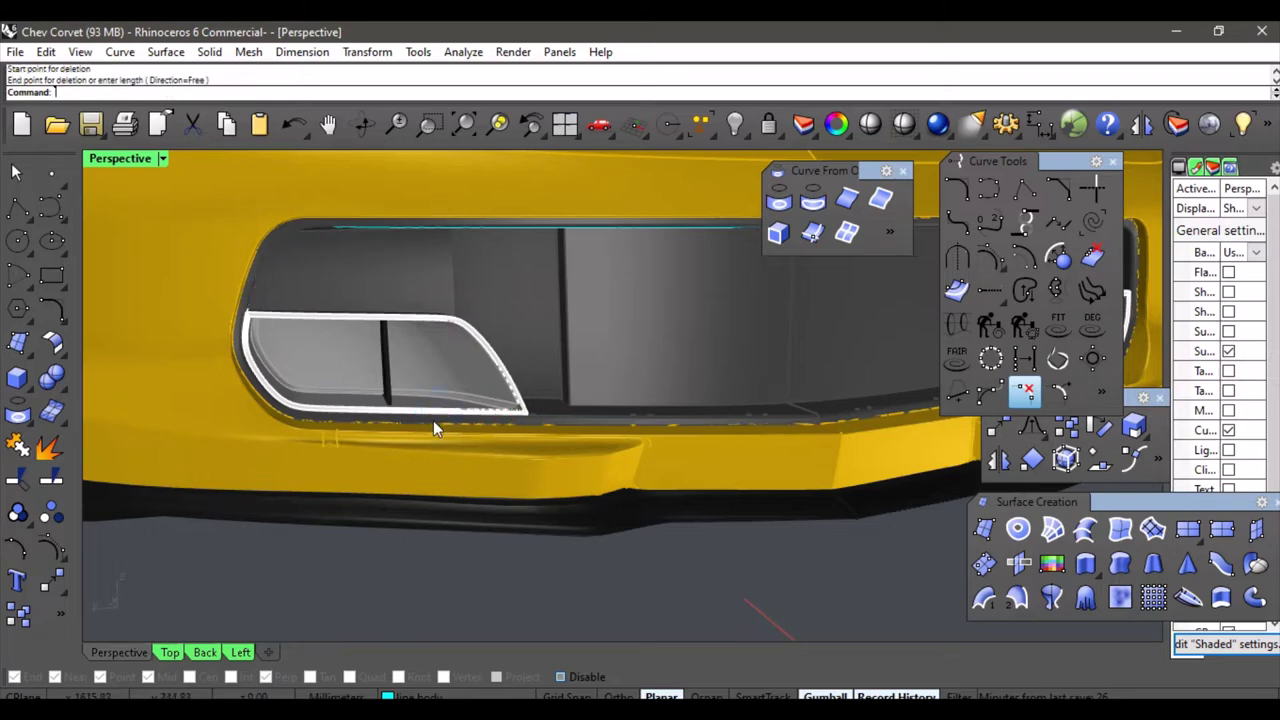
right_drag(433, 420, 490, 241)
scroll(490, 241, up, 3)
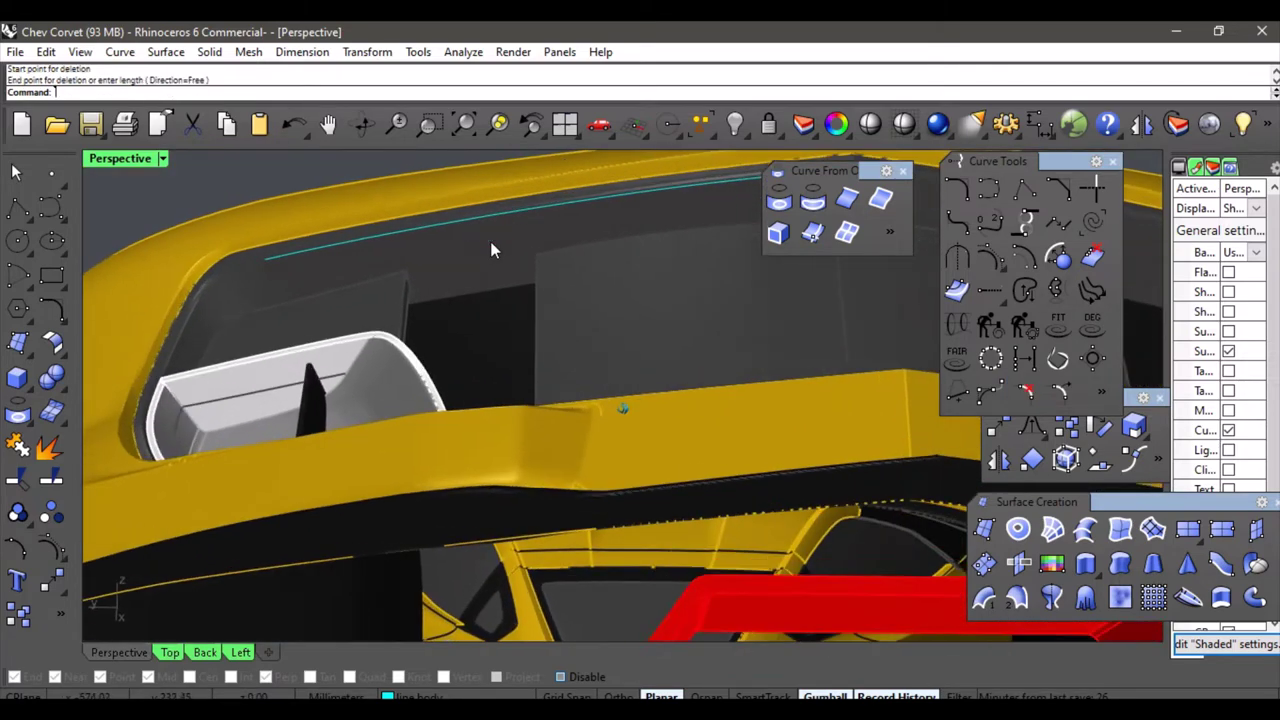
Rebuild the shortened upper grille curve with a point count of 3, deleting the input curve.
scroll(490, 235, up, 5)
click(487, 239)
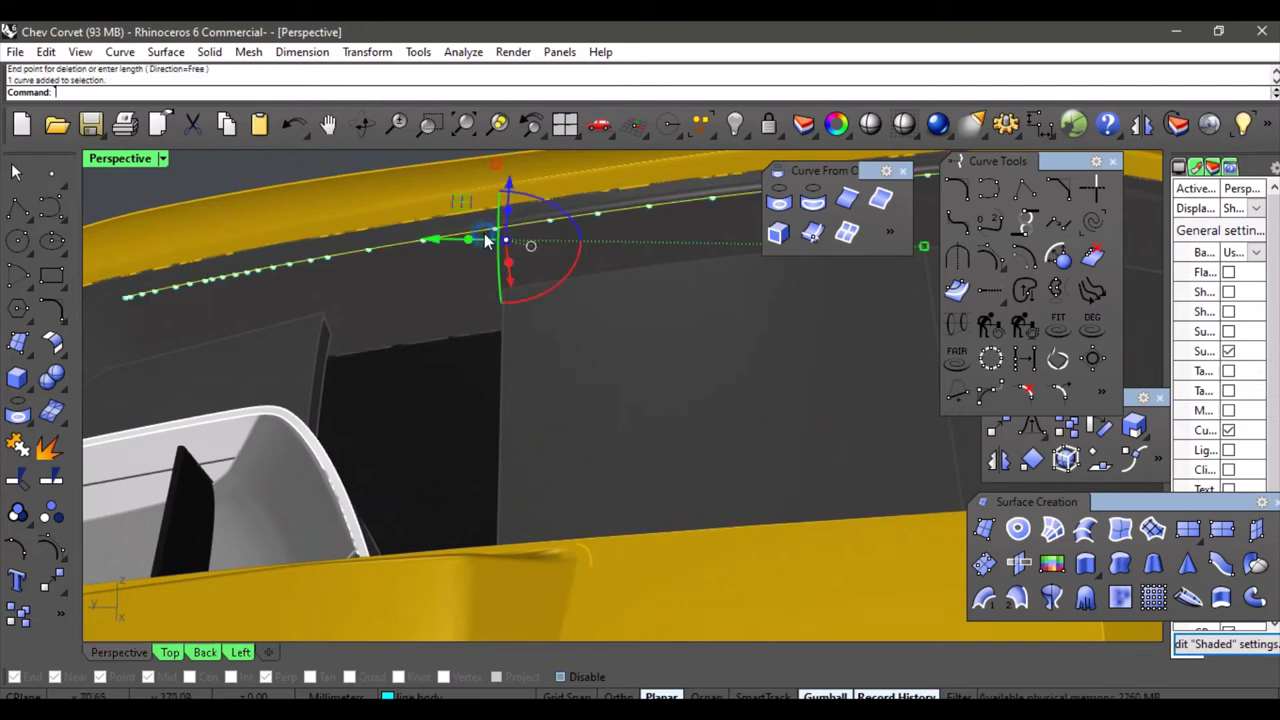
scroll(414, 294, down, 5)
right_drag(414, 296, 511, 368)
right_drag(700, 420, 480, 545)
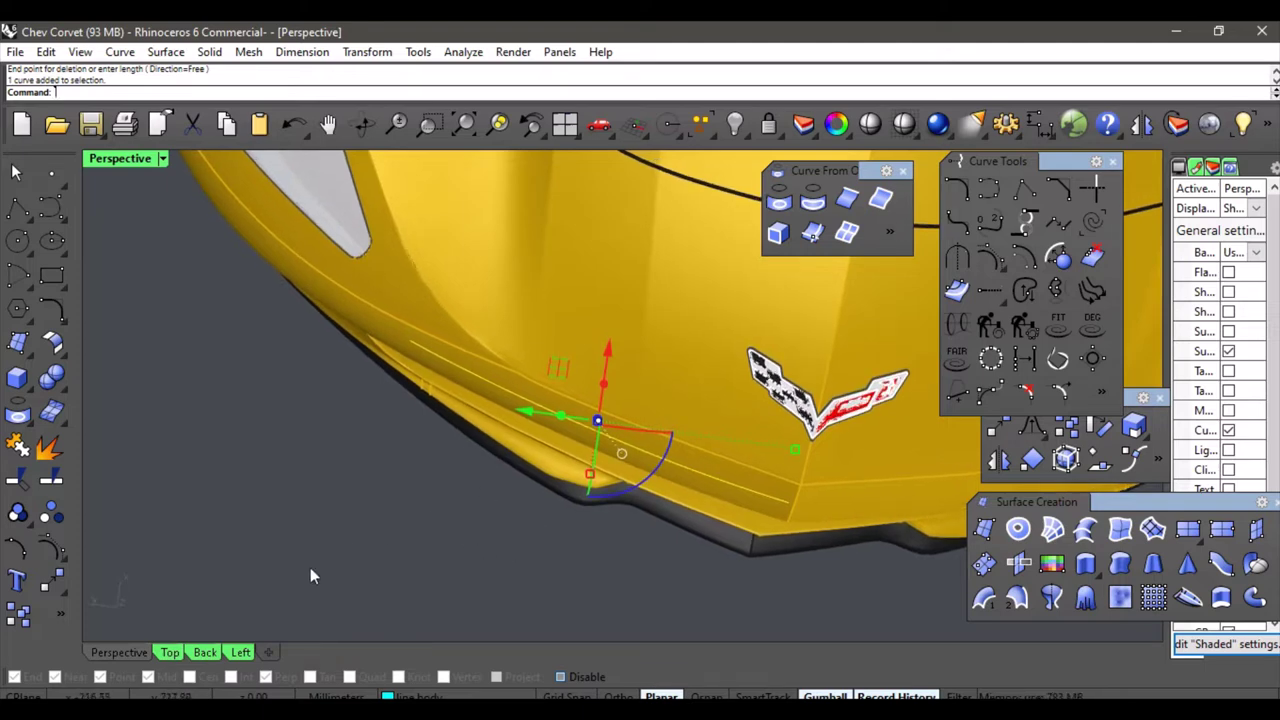
click(170, 652)
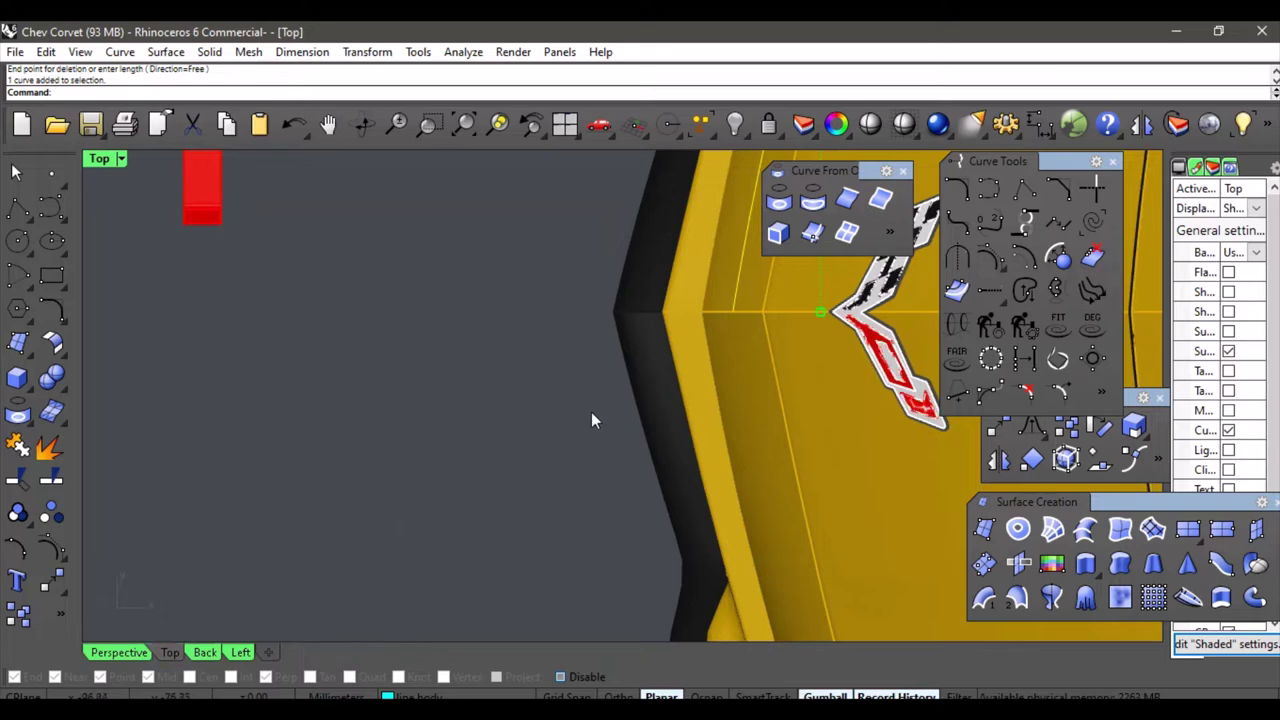
right_drag(591, 412, 625, 340)
scroll(625, 403, down, 5)
scroll(611, 406, up, 3)
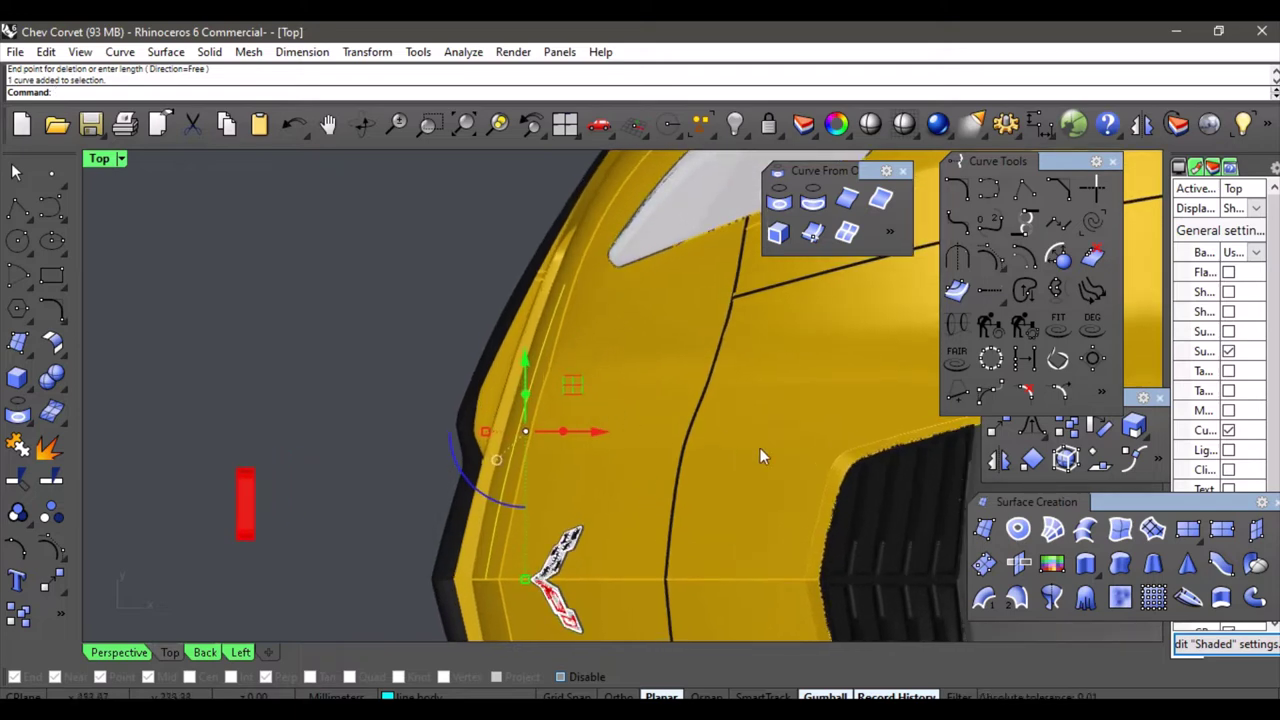
click(989, 325)
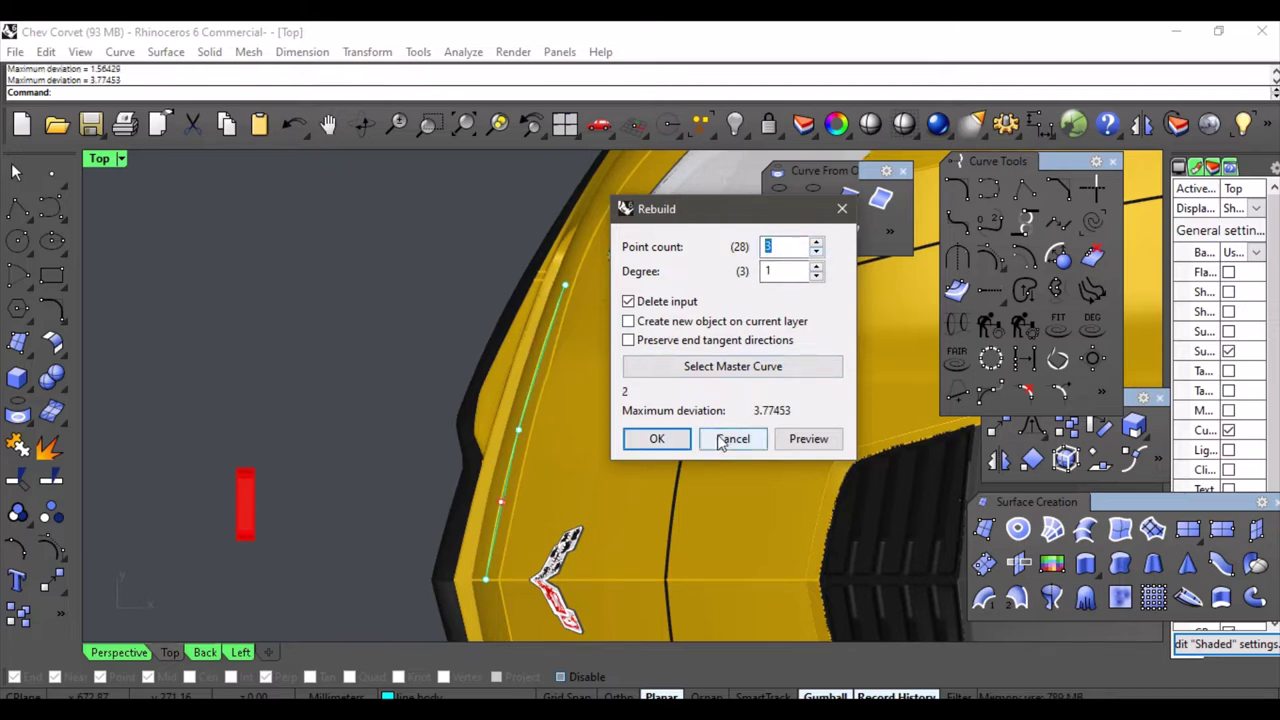
click(656, 439)
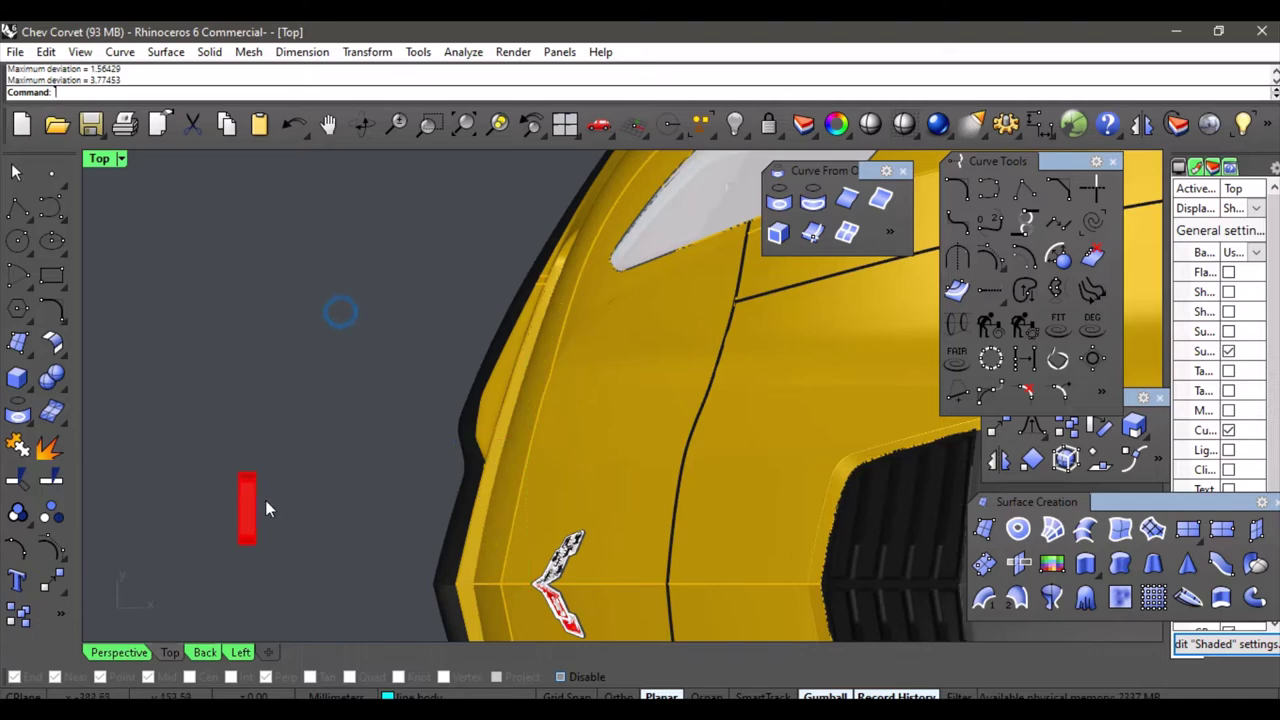
click(146, 652)
right_drag(514, 432, 631, 358)
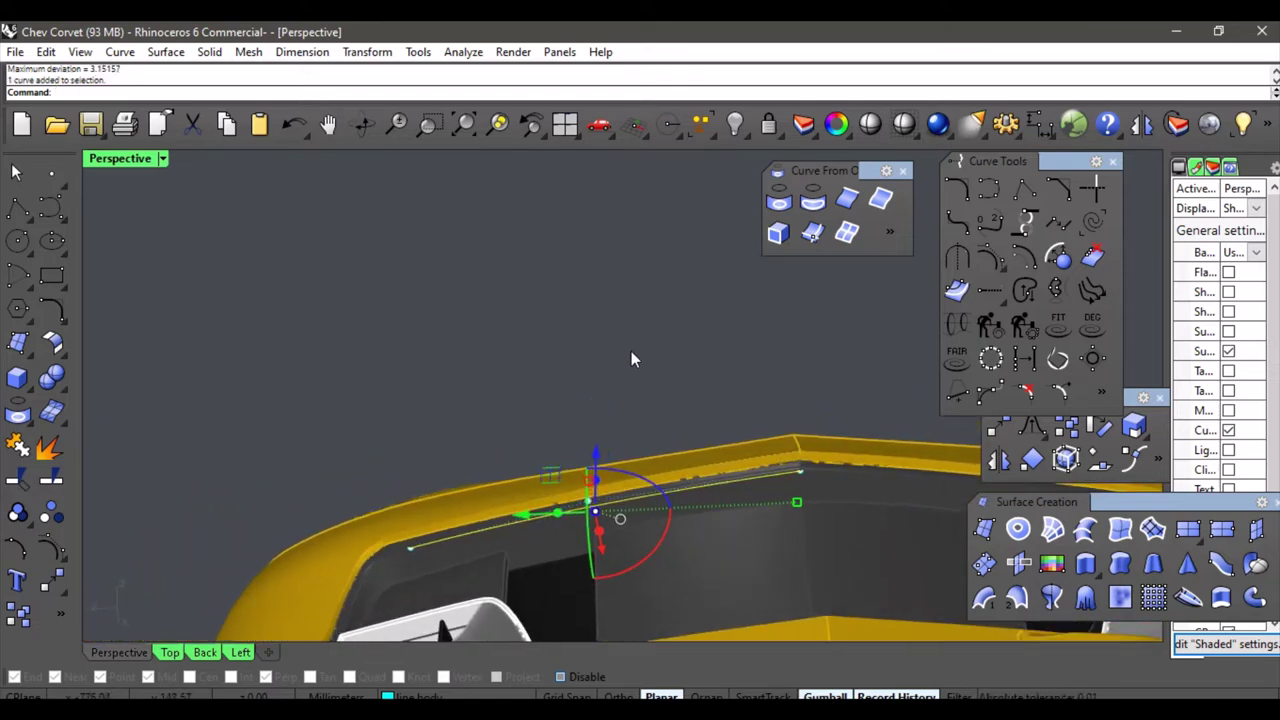
key(Escape)
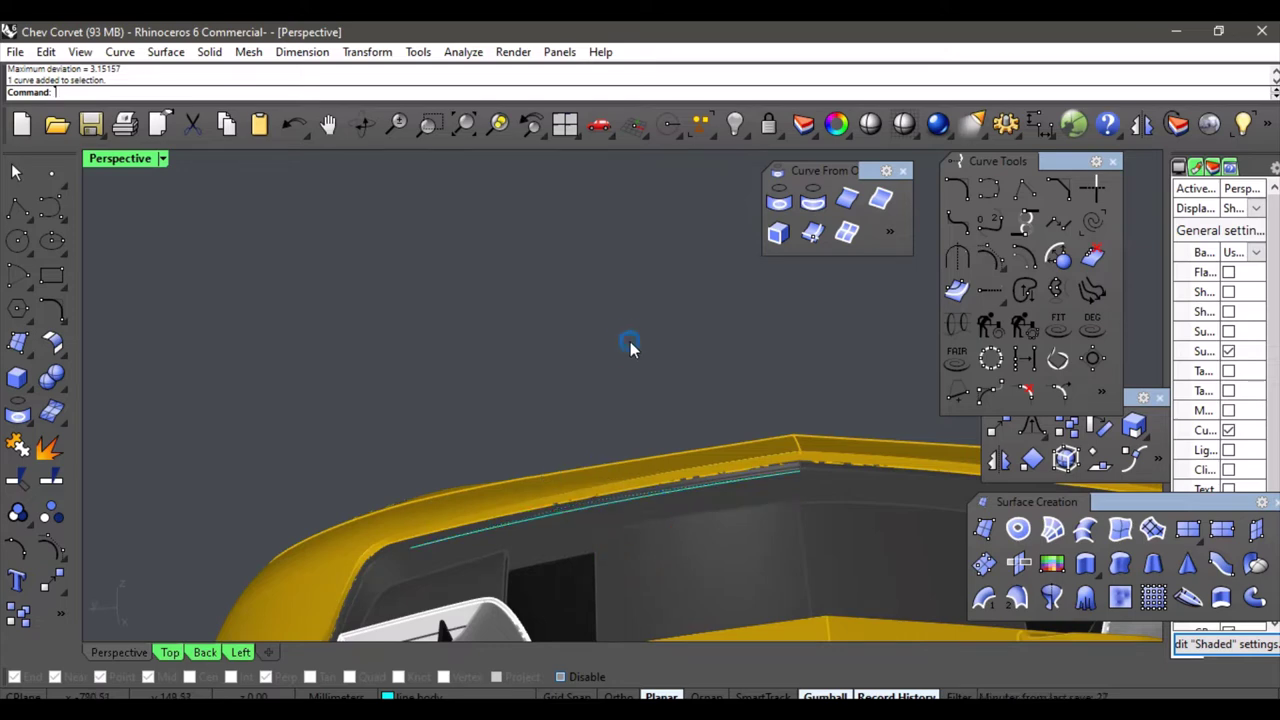
Try extruding the rebuilt curve straight down into a surface across half of the grille opening, and undo the extrusion.
scroll(630, 352, up, 5)
right_drag(630, 358, 512, 375)
click(613, 496)
click(621, 448)
click(682, 490)
drag(507, 352, 507, 556)
right_drag(494, 487, 525, 493)
scroll(525, 493, down, 2)
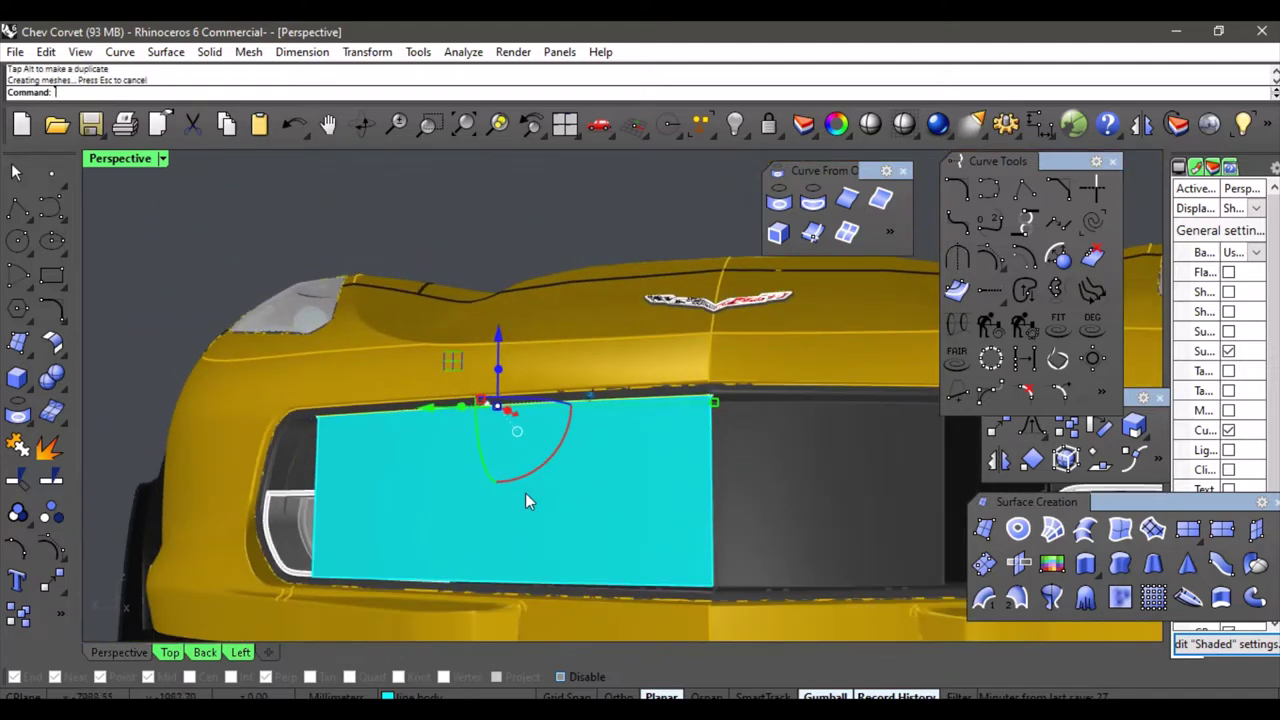
scroll(525, 493, down, 2)
right_drag(628, 449, 600, 495)
right_drag(557, 489, 497, 506)
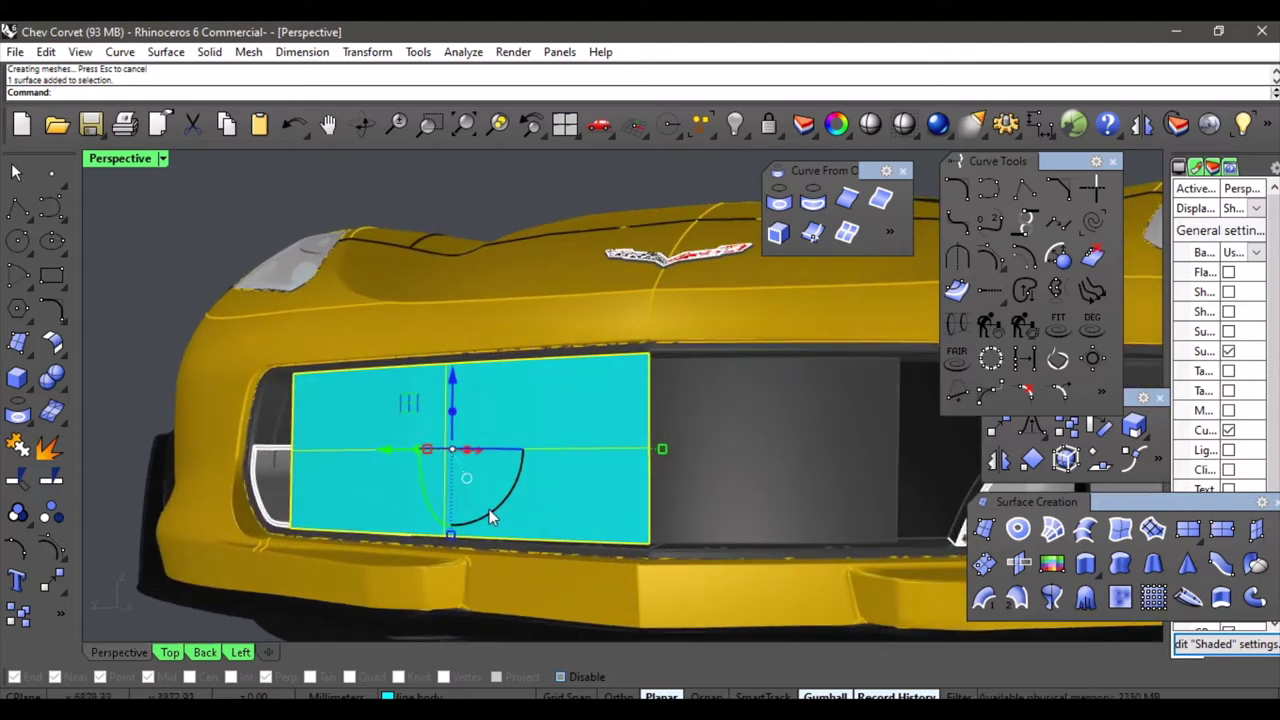
key(ctrl+z)
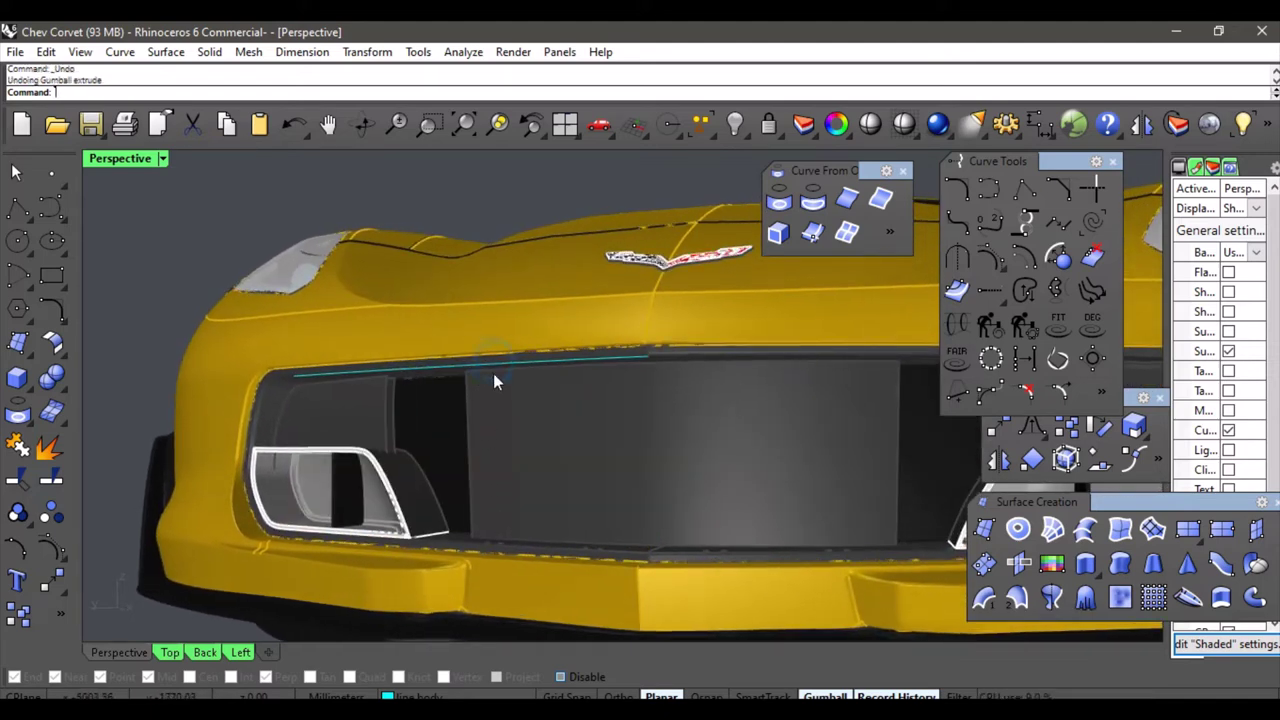
Extrude the upper grille curve straight down to just past the opening's lower edge, covering half of the grille.
click(500, 371)
click(552, 412)
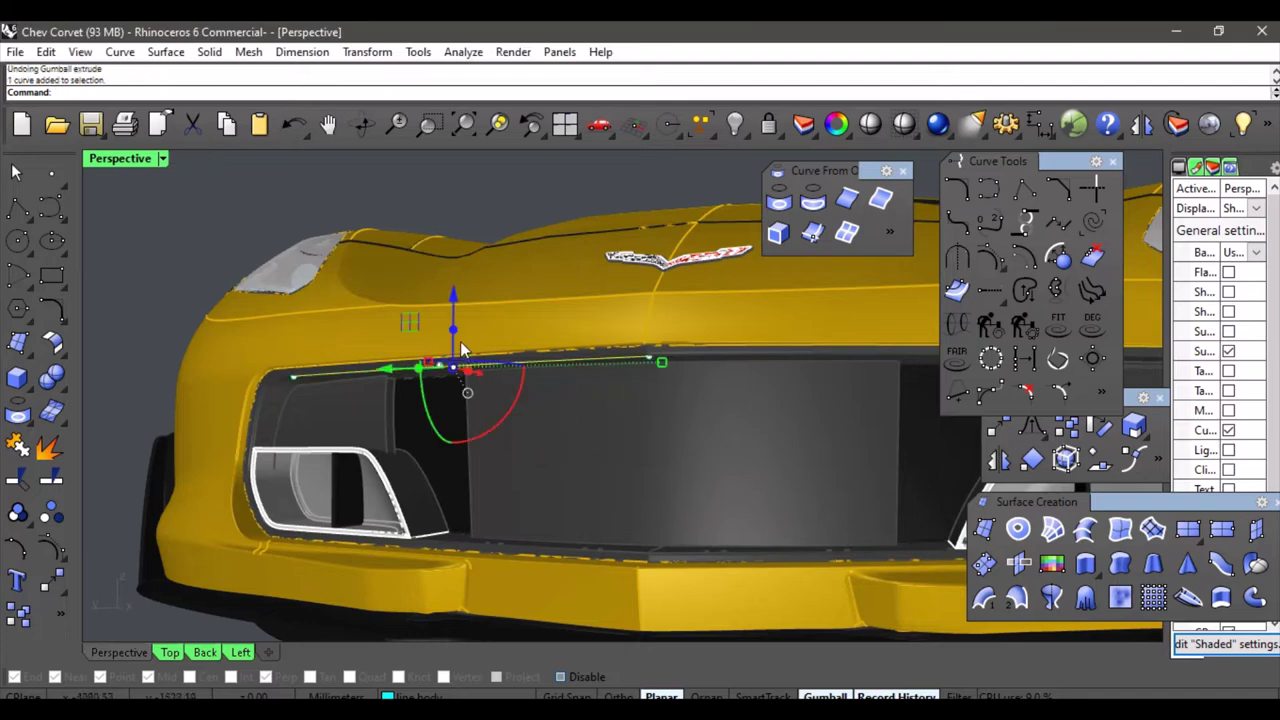
drag(452, 328, 447, 525)
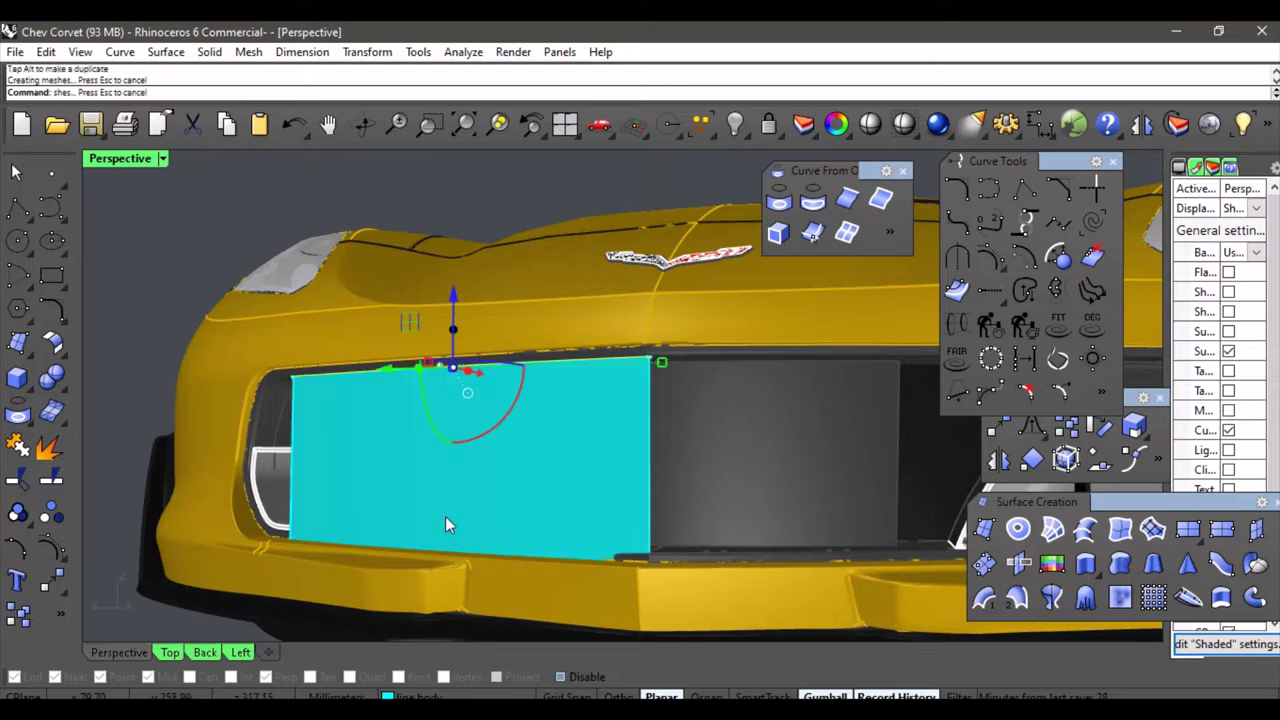
Assign the extruded grille surface to Layer 12.
click(549, 447)
click(412, 697)
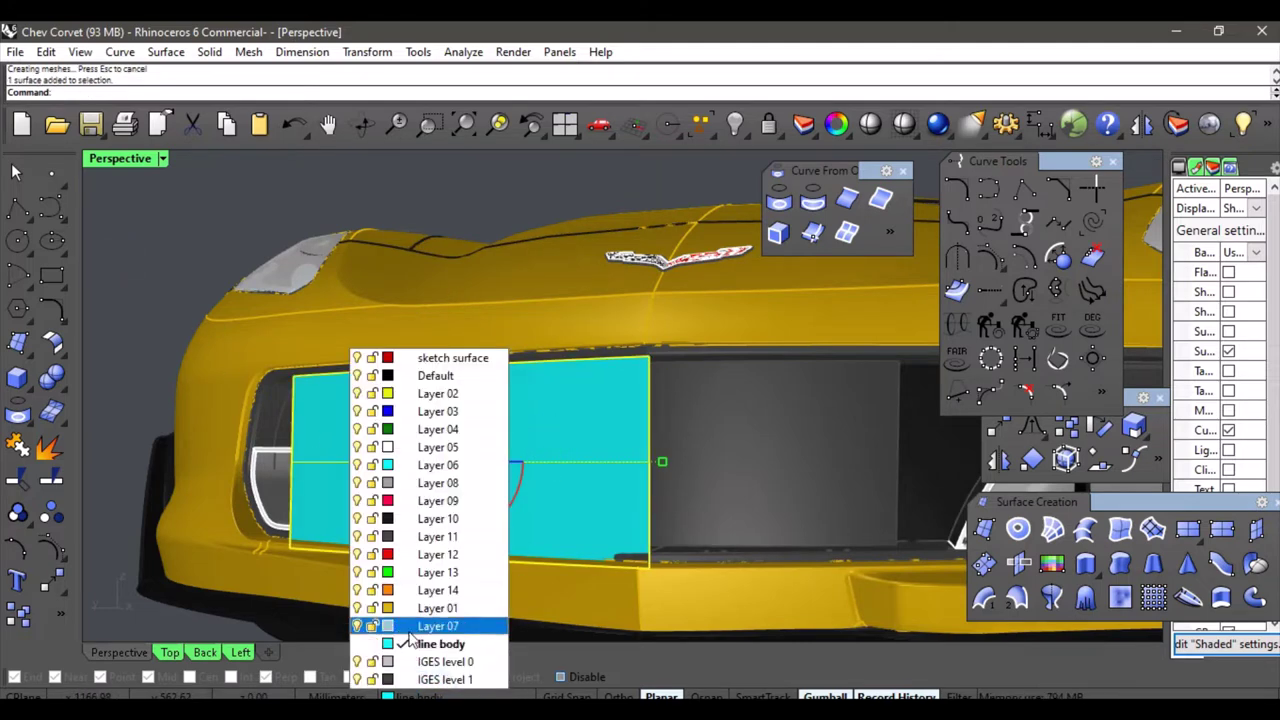
click(430, 550)
click(162, 270)
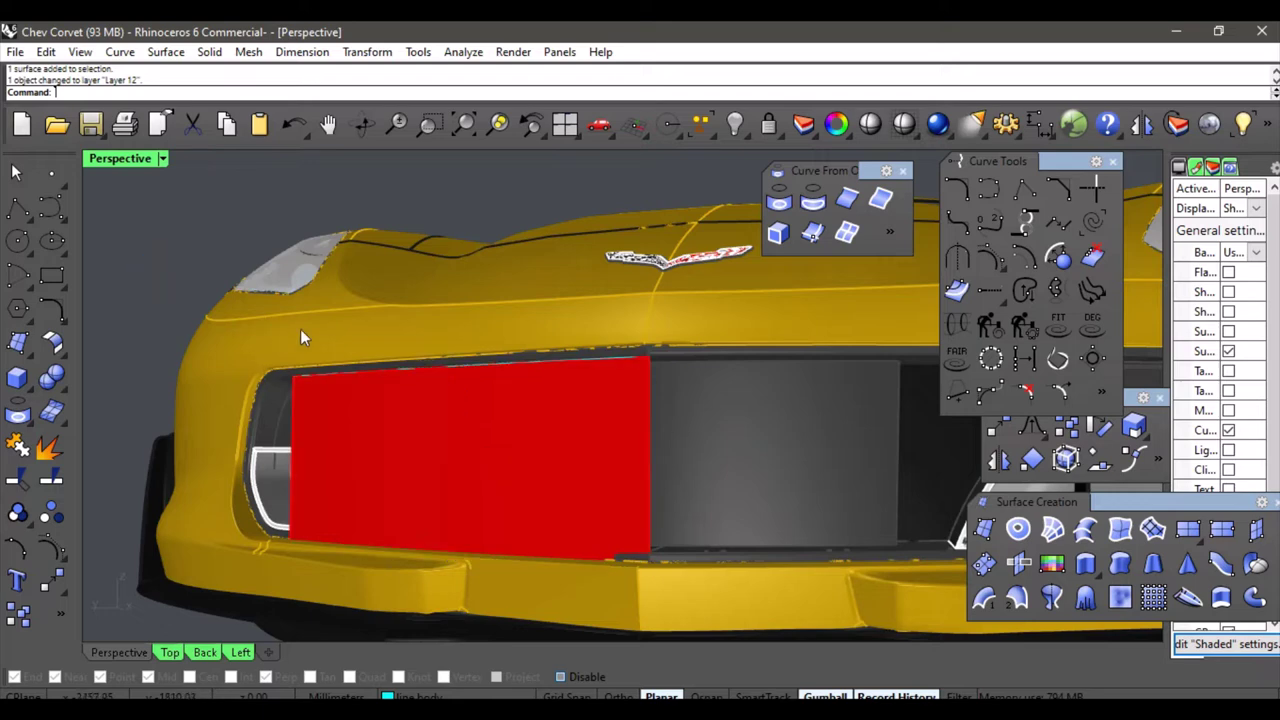
click(427, 377)
key(Escape)
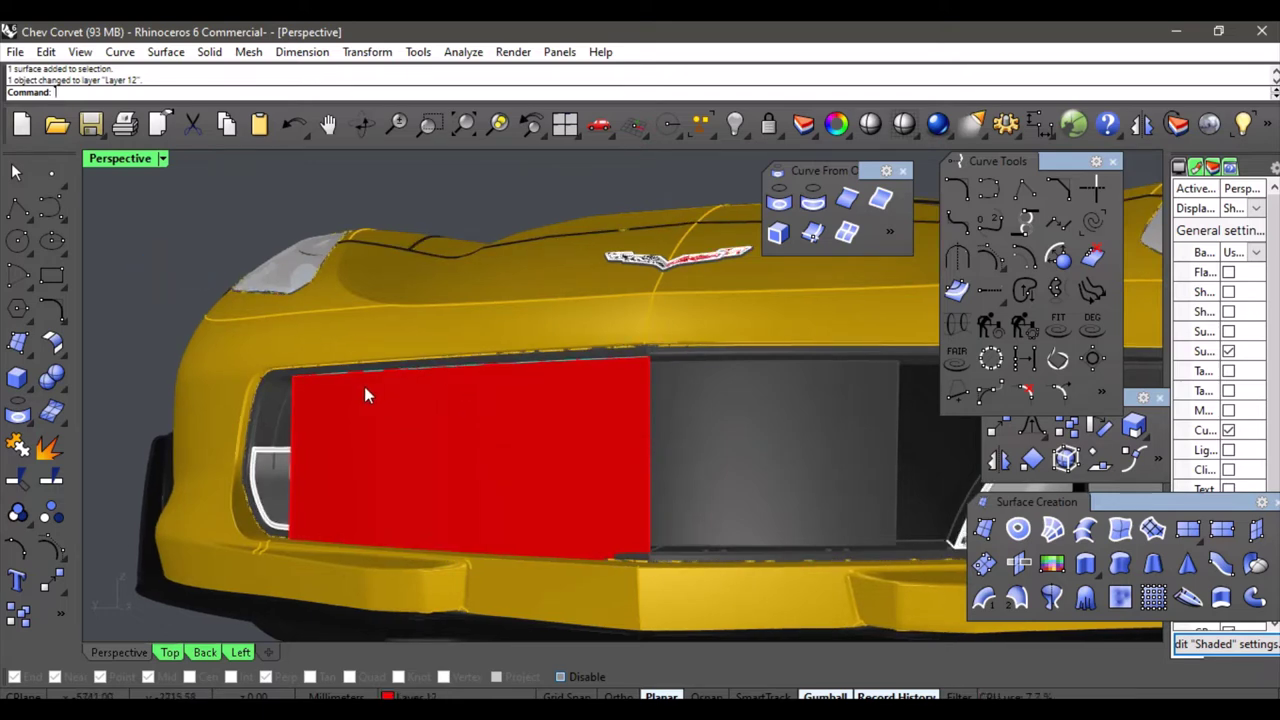
Turn on surface isocurves in the Perspective view's display.
right_drag(364, 381, 525, 466)
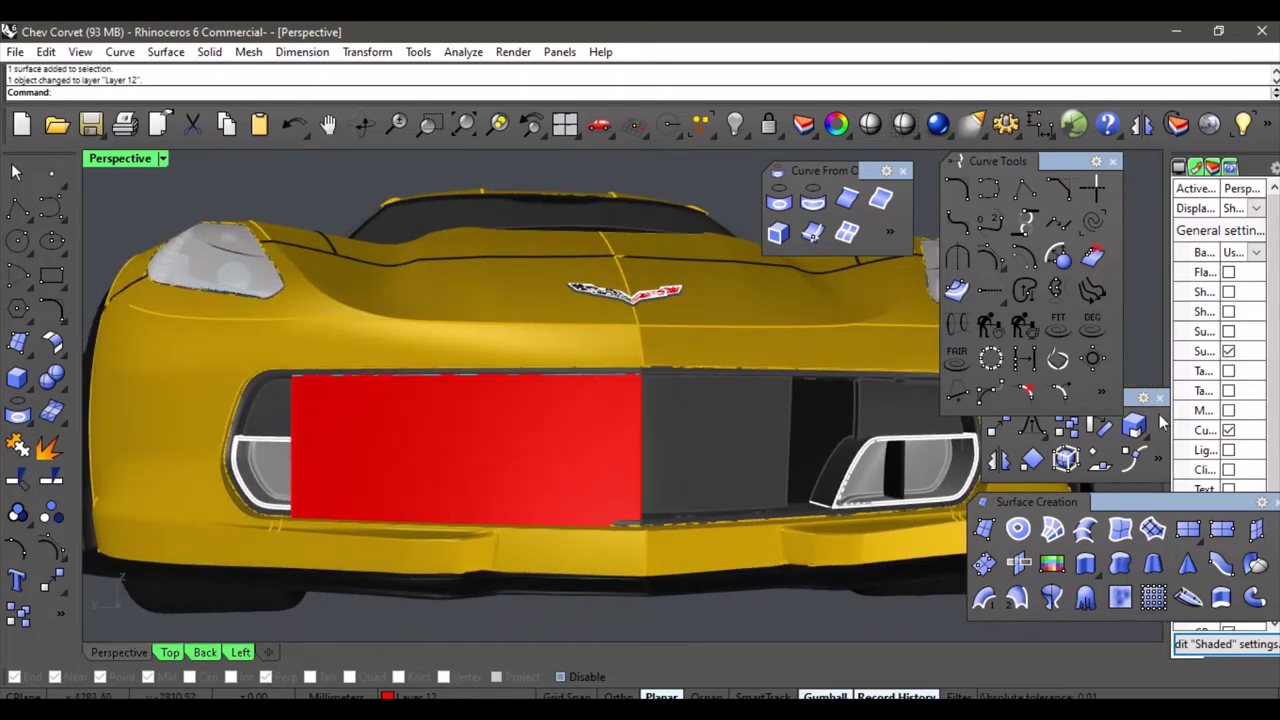
click(1229, 334)
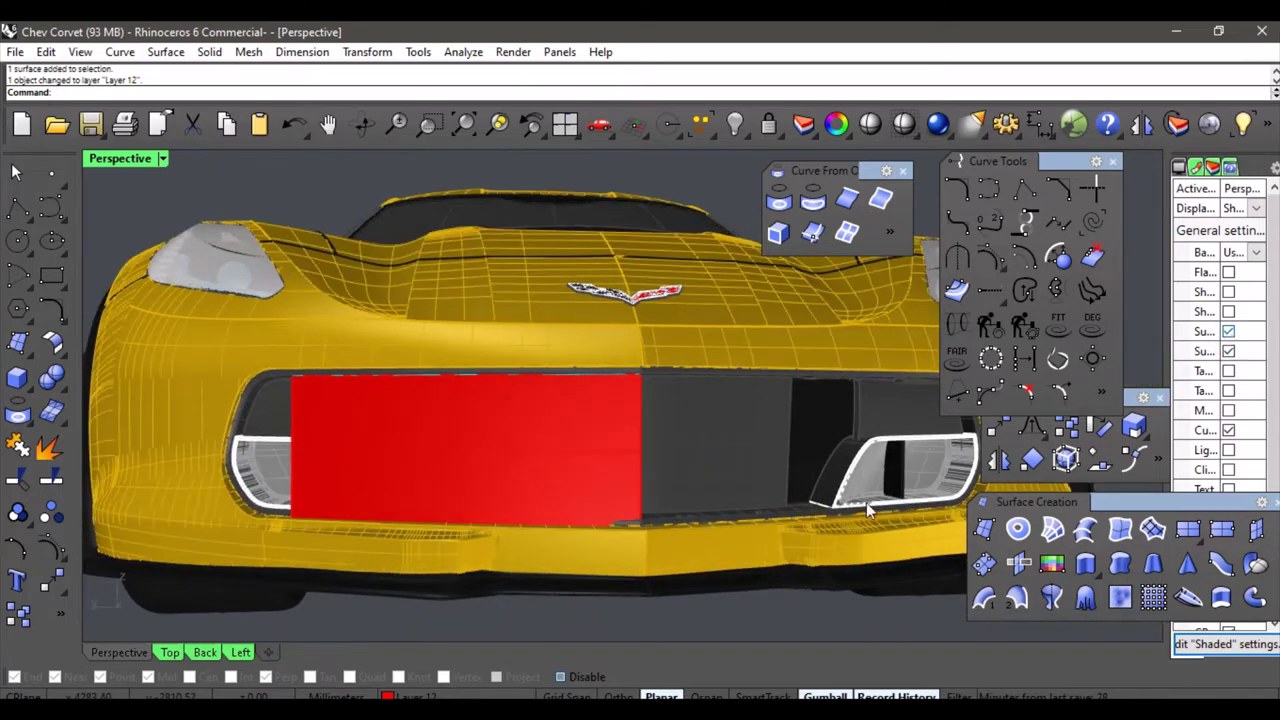
right_drag(596, 470, 603, 460)
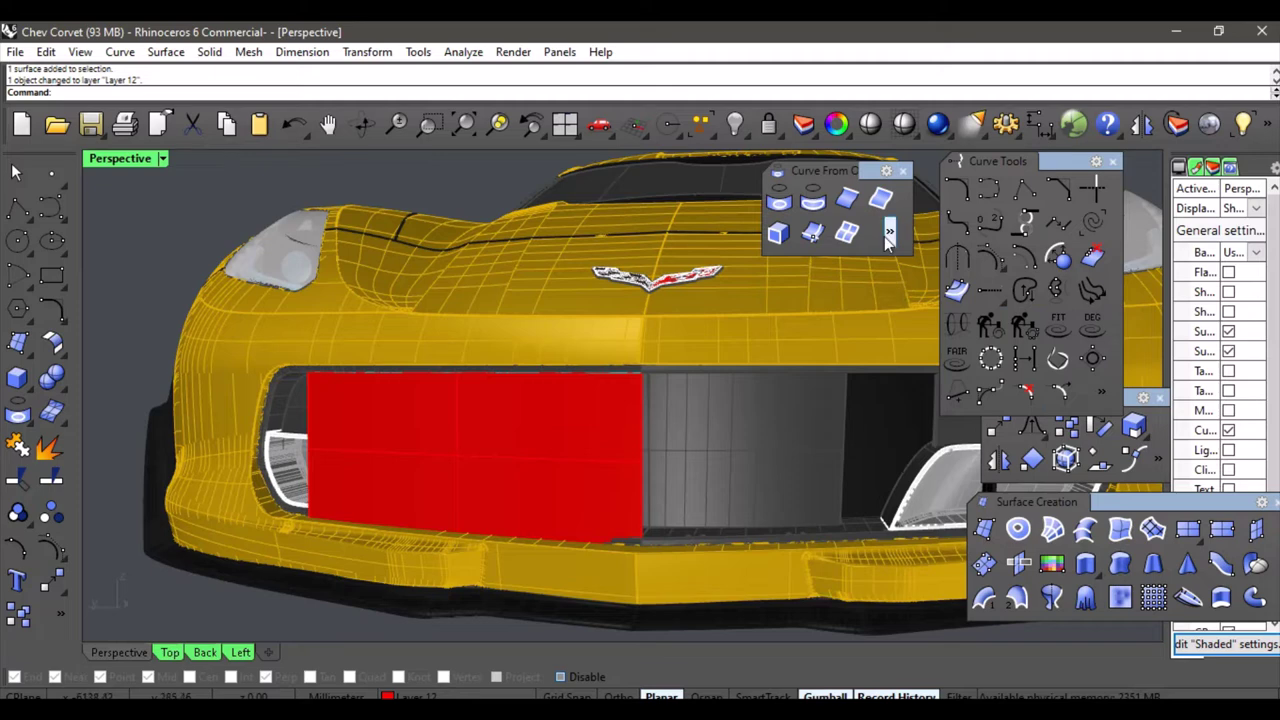
Start extracting isocurves from the grille surface and set the extraction direction to V.
click(811, 237)
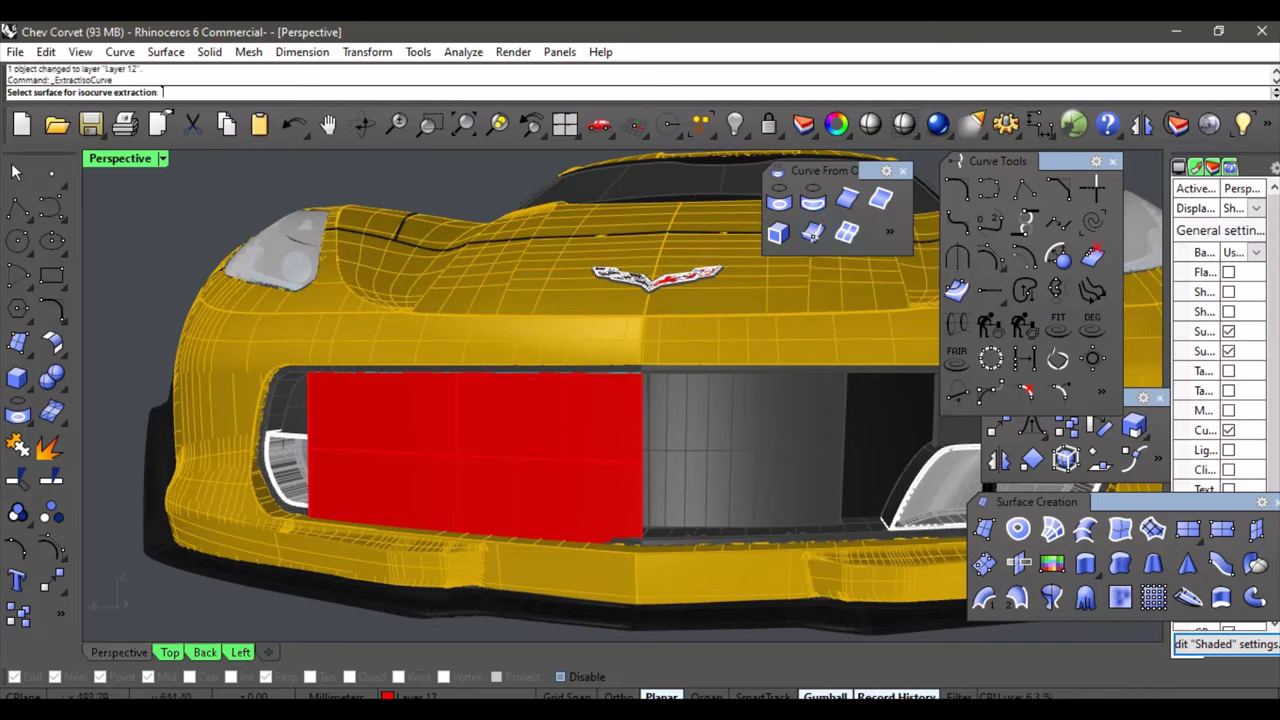
click(410, 696)
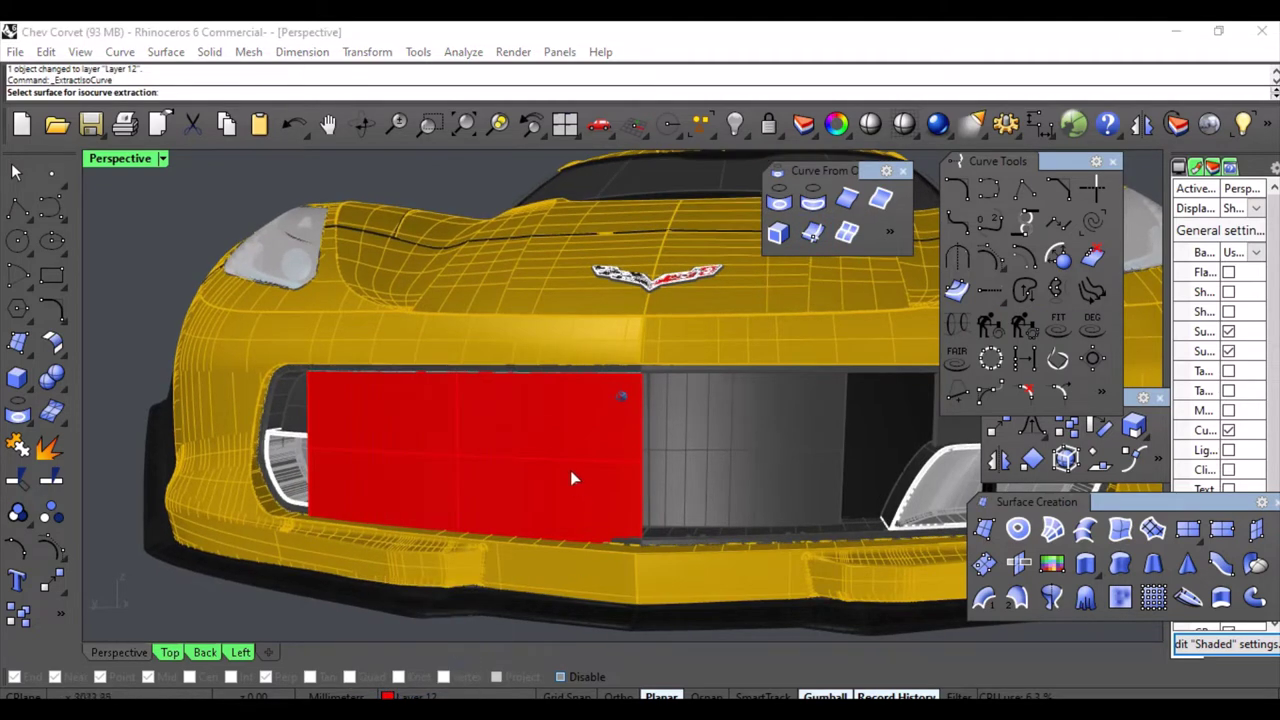
click(562, 440)
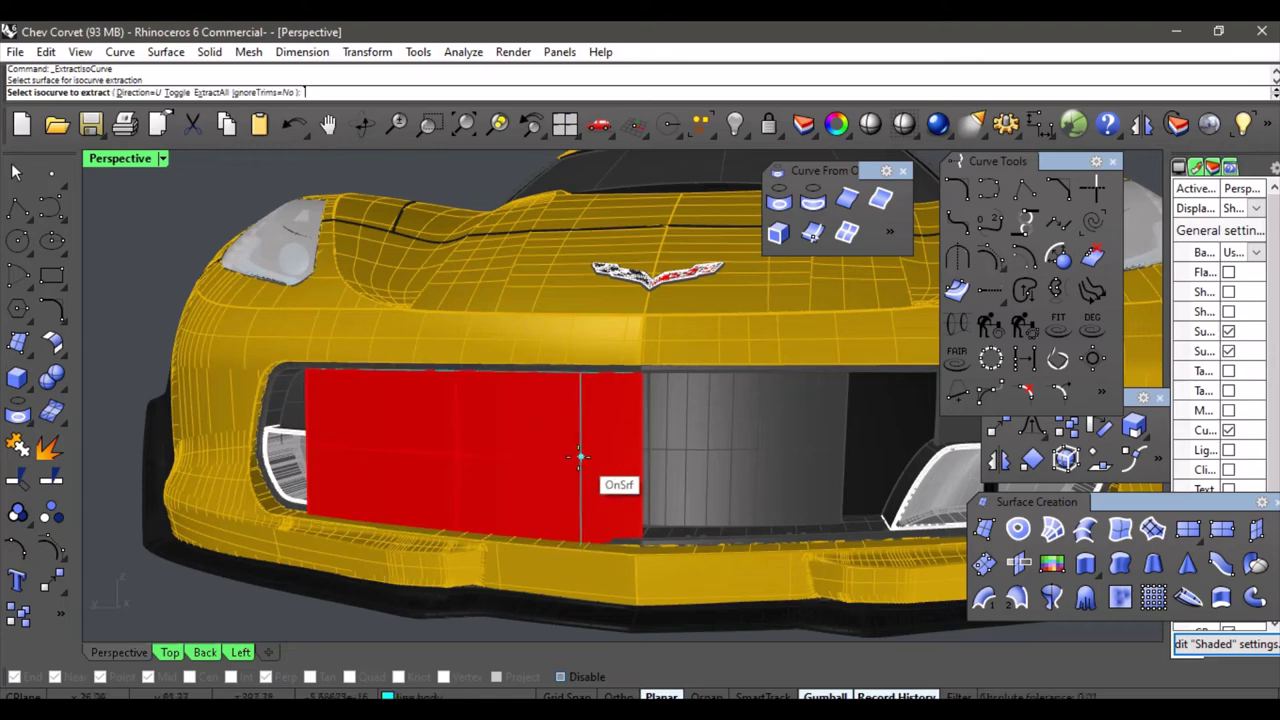
right_drag(460, 435, 503, 437)
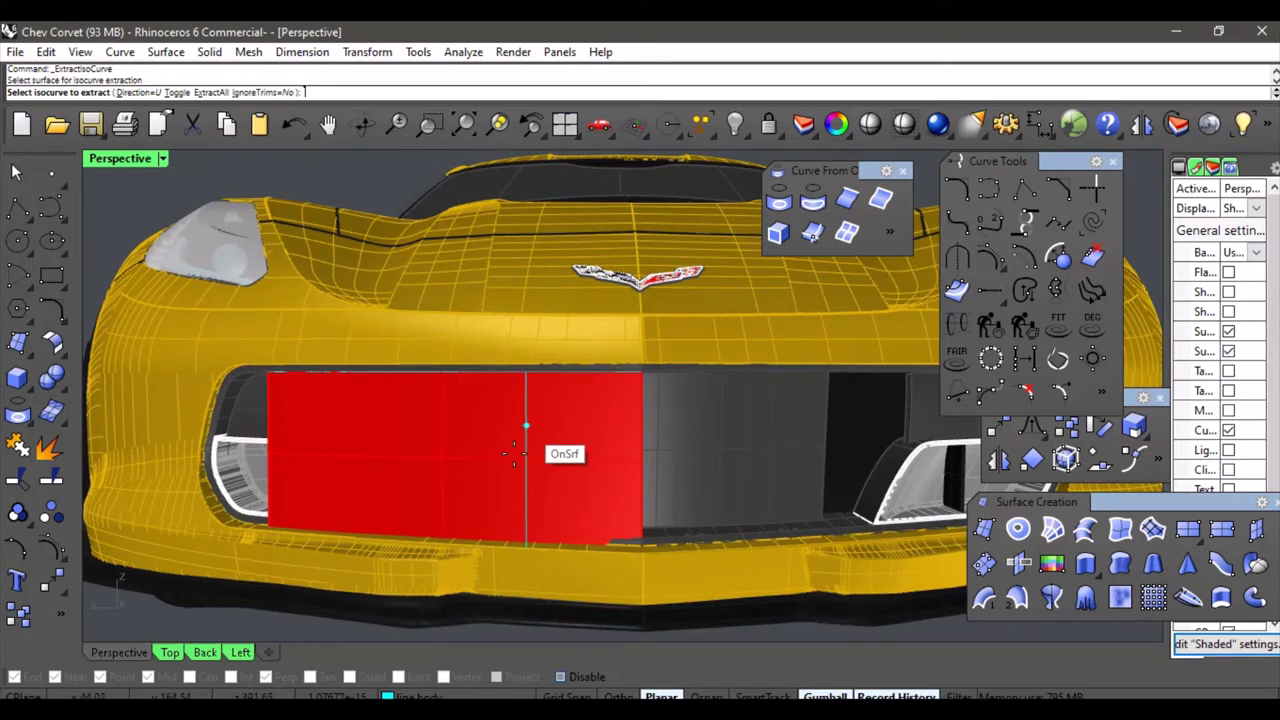
click(241, 652)
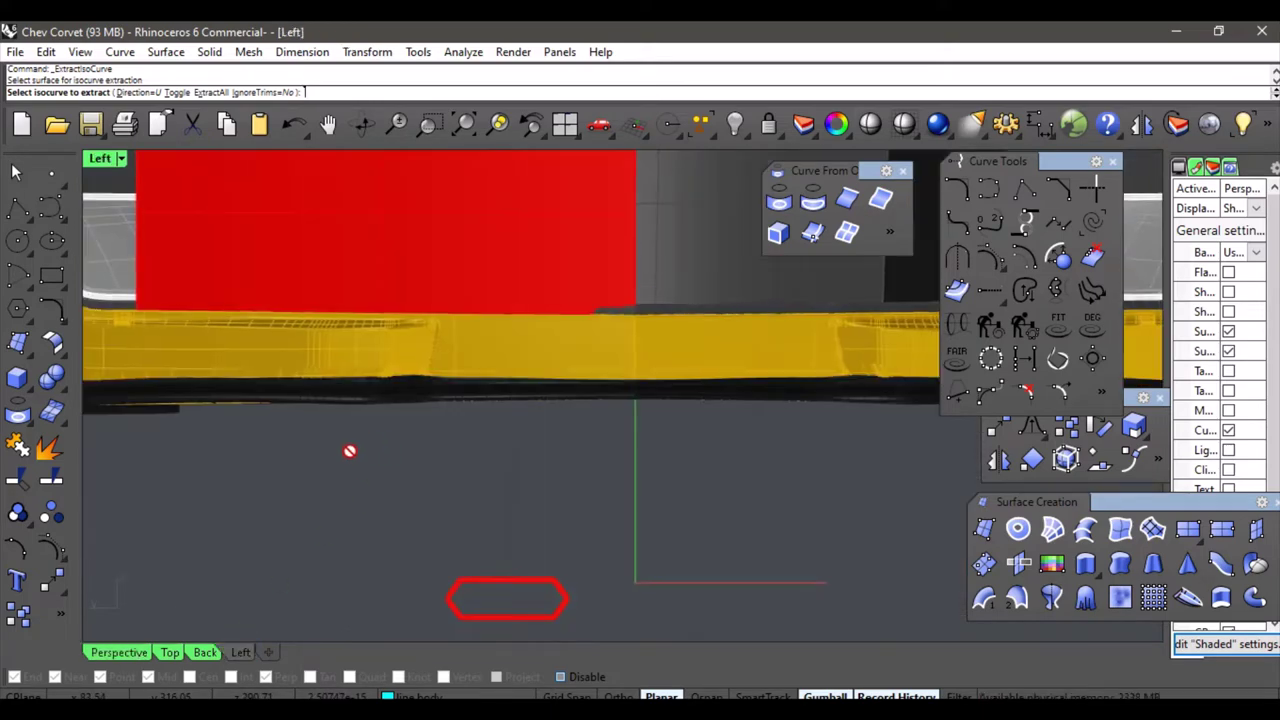
right_drag(380, 337, 394, 617)
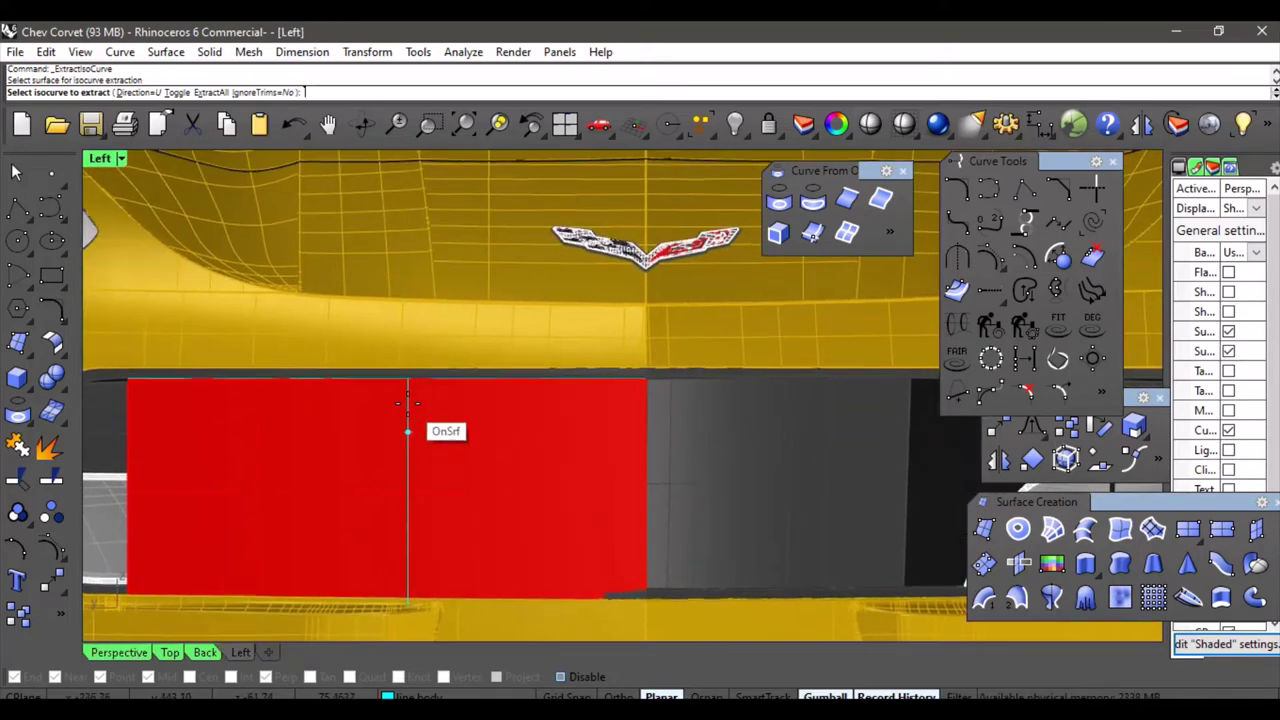
click(133, 92)
click(84, 92)
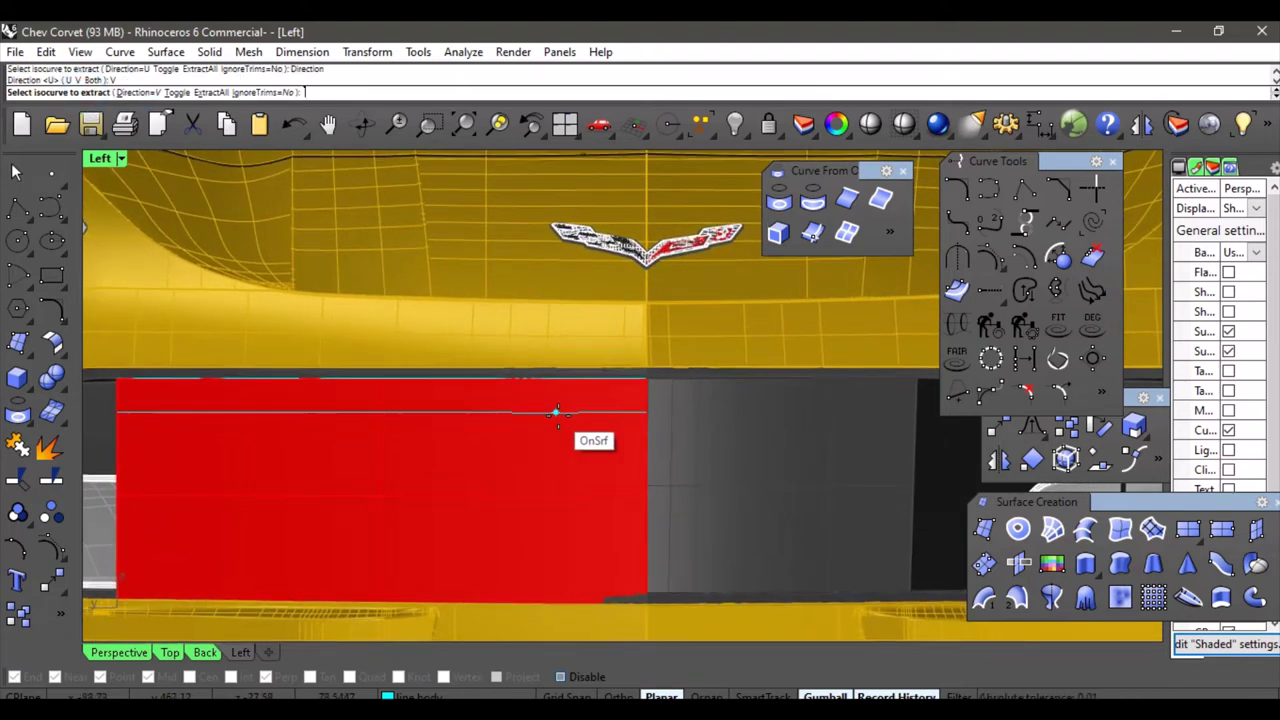
Try extracting five horizontal isocurves spaced down the grille surface, and undo the extraction.
scroll(557, 413, up, 1)
scroll(600, 401, up, 2)
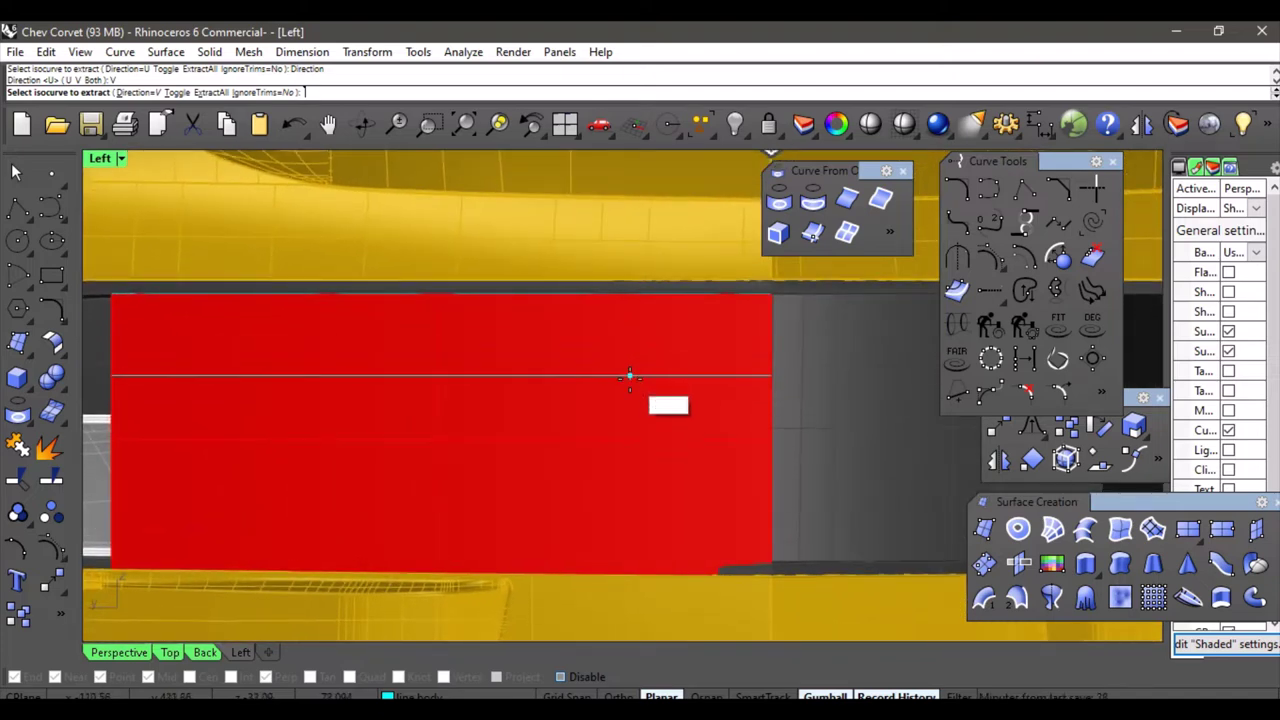
click(643, 344)
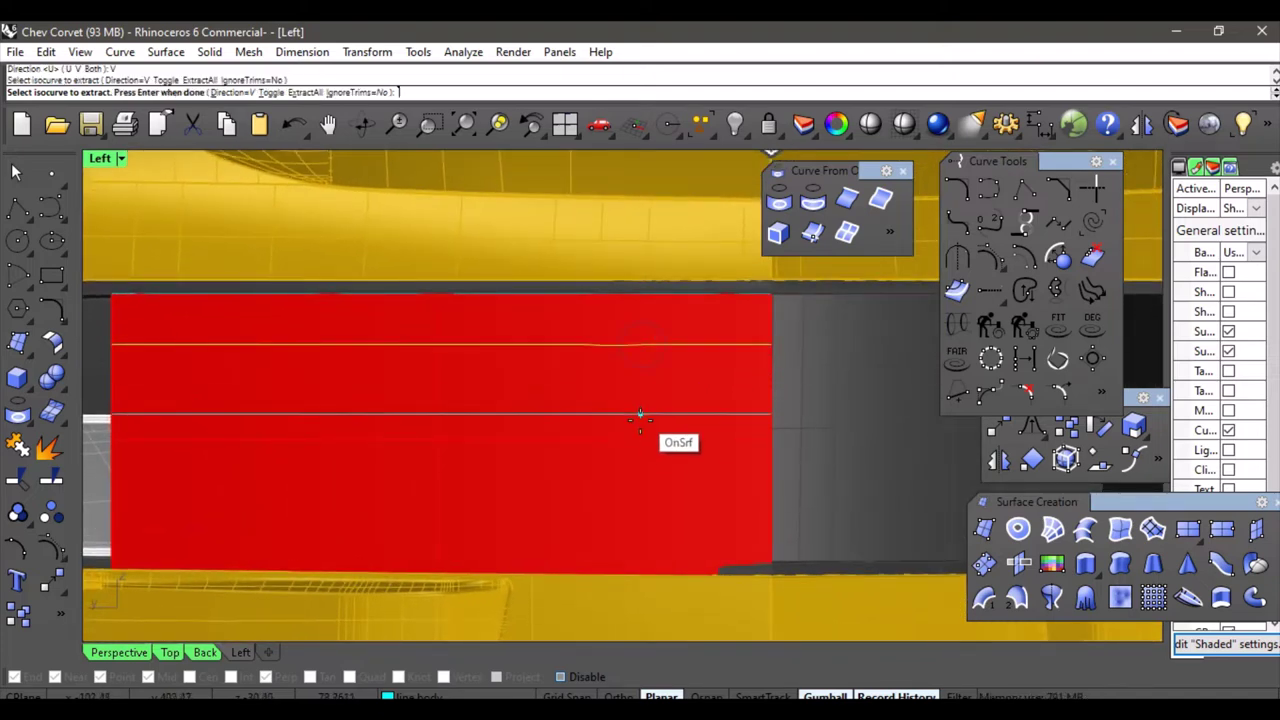
click(648, 397)
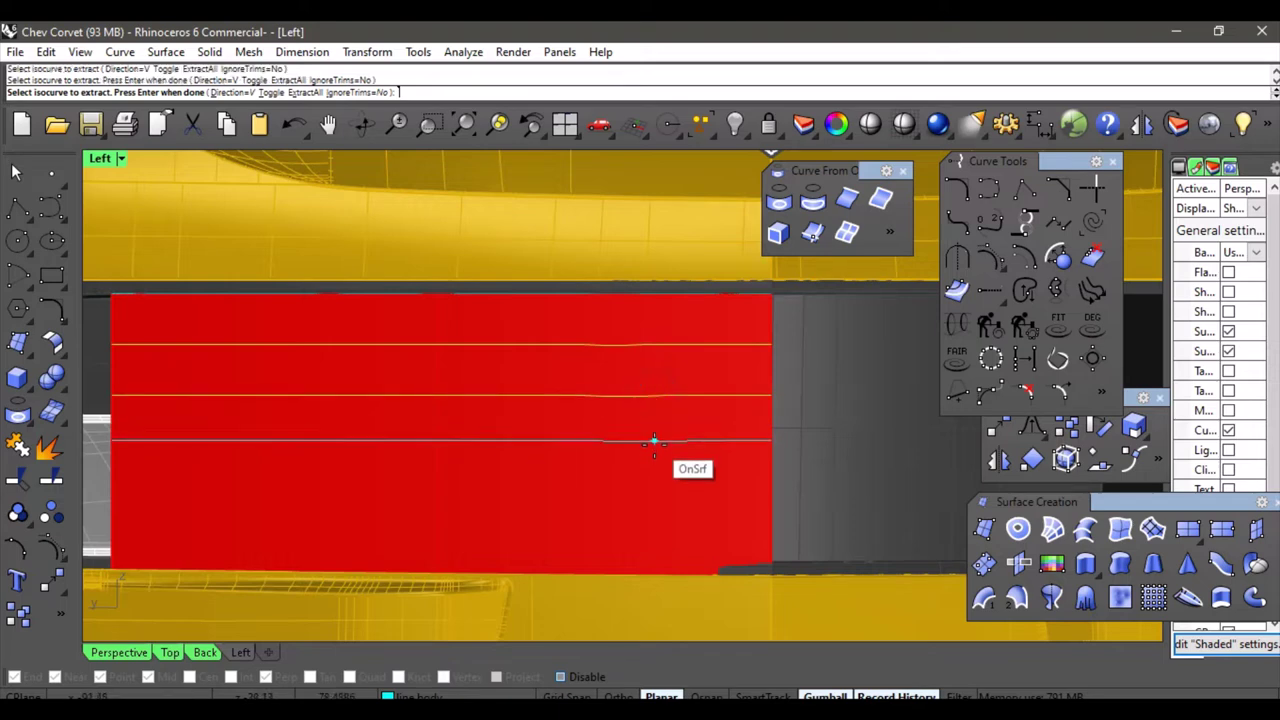
click(655, 440)
click(651, 497)
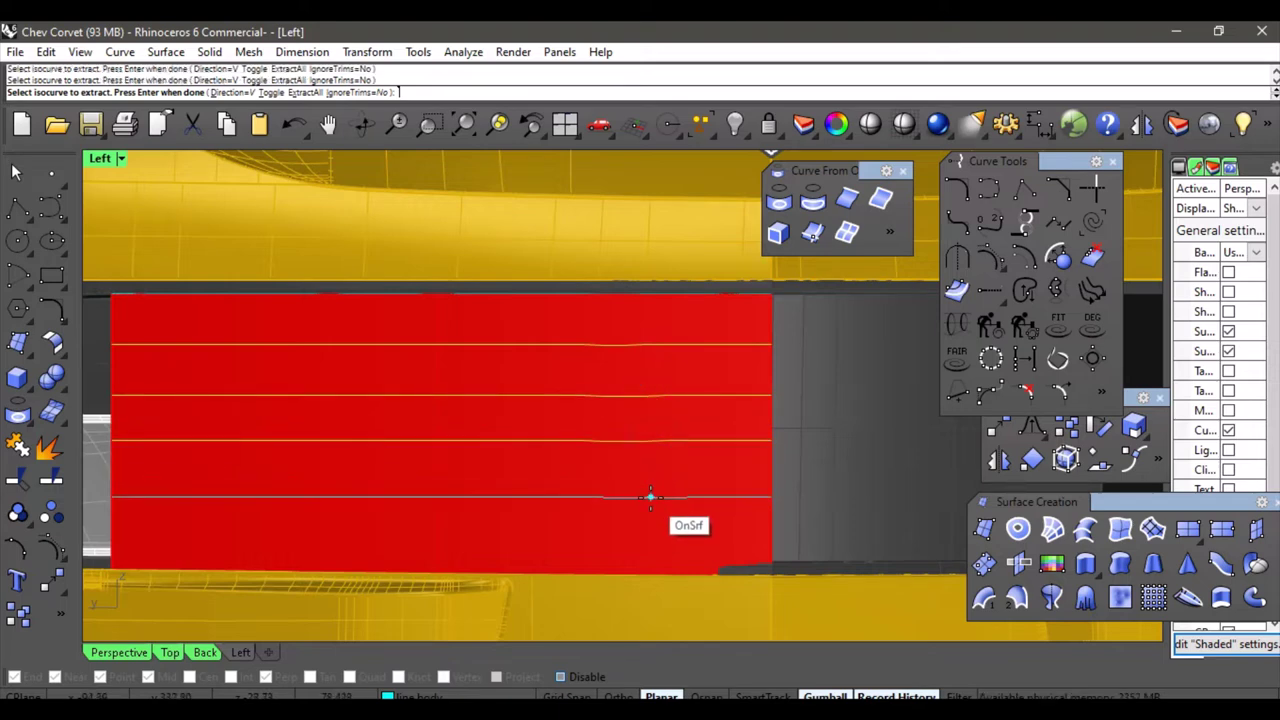
click(646, 537)
key(Return)
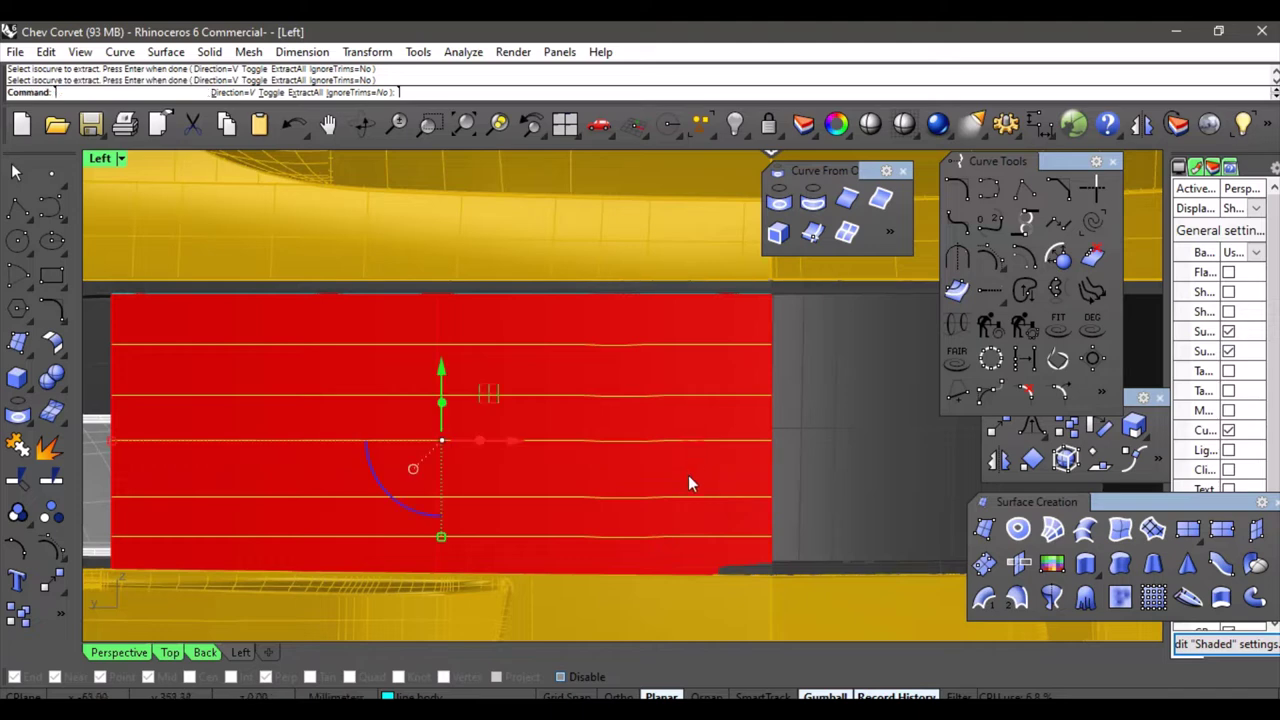
key(Escape)
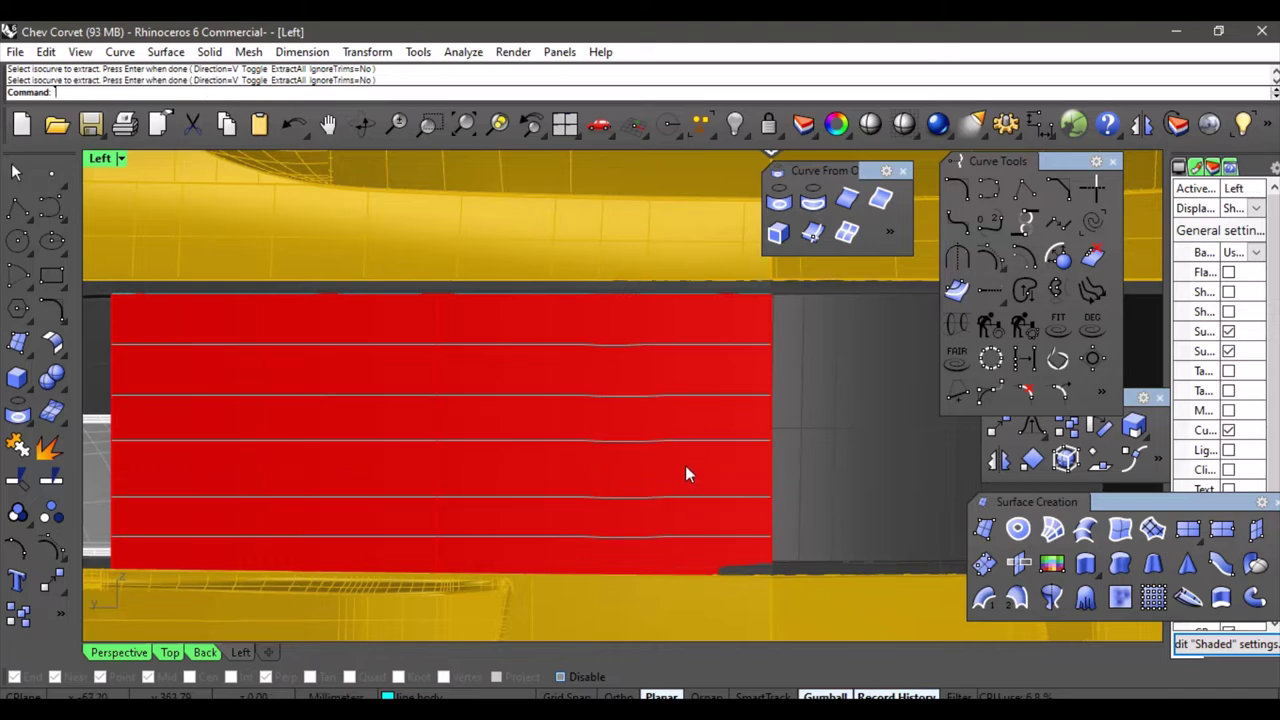
key(ctrl+z)
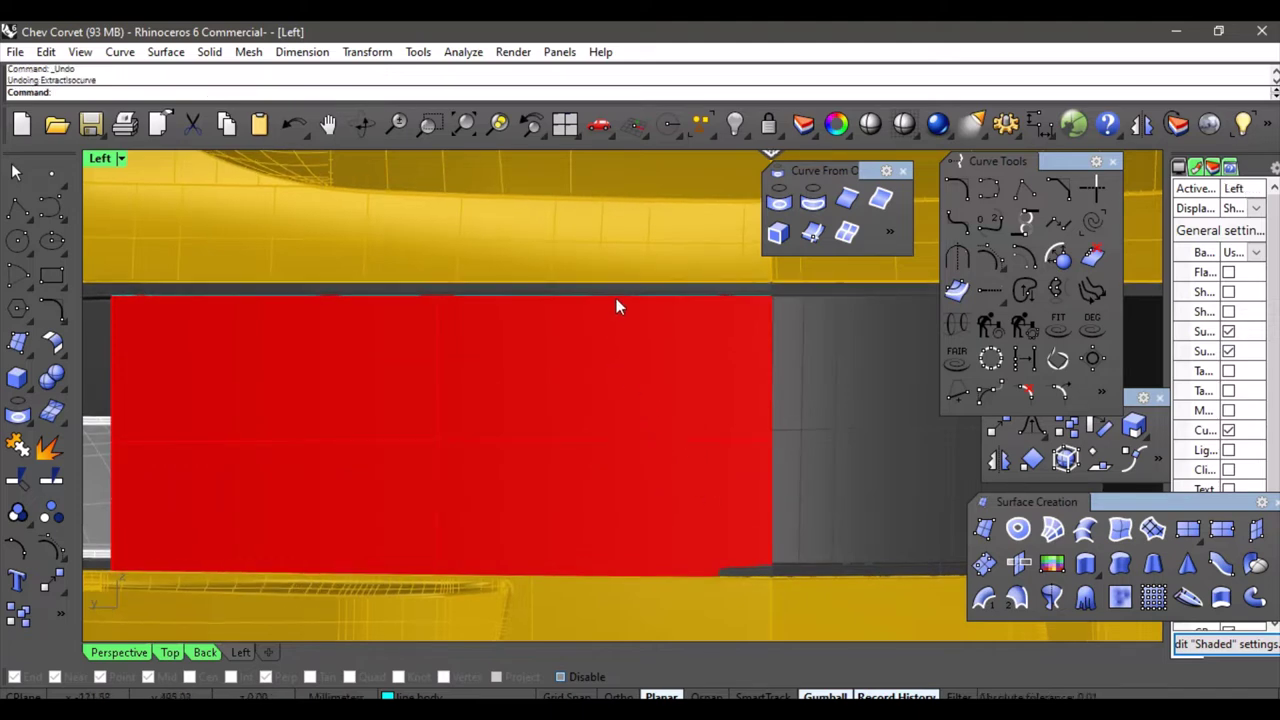
Make a linear array of 10 copies of the upper grille curve straight down, spaced to cover the grille surface's height.
click(628, 302)
click(690, 345)
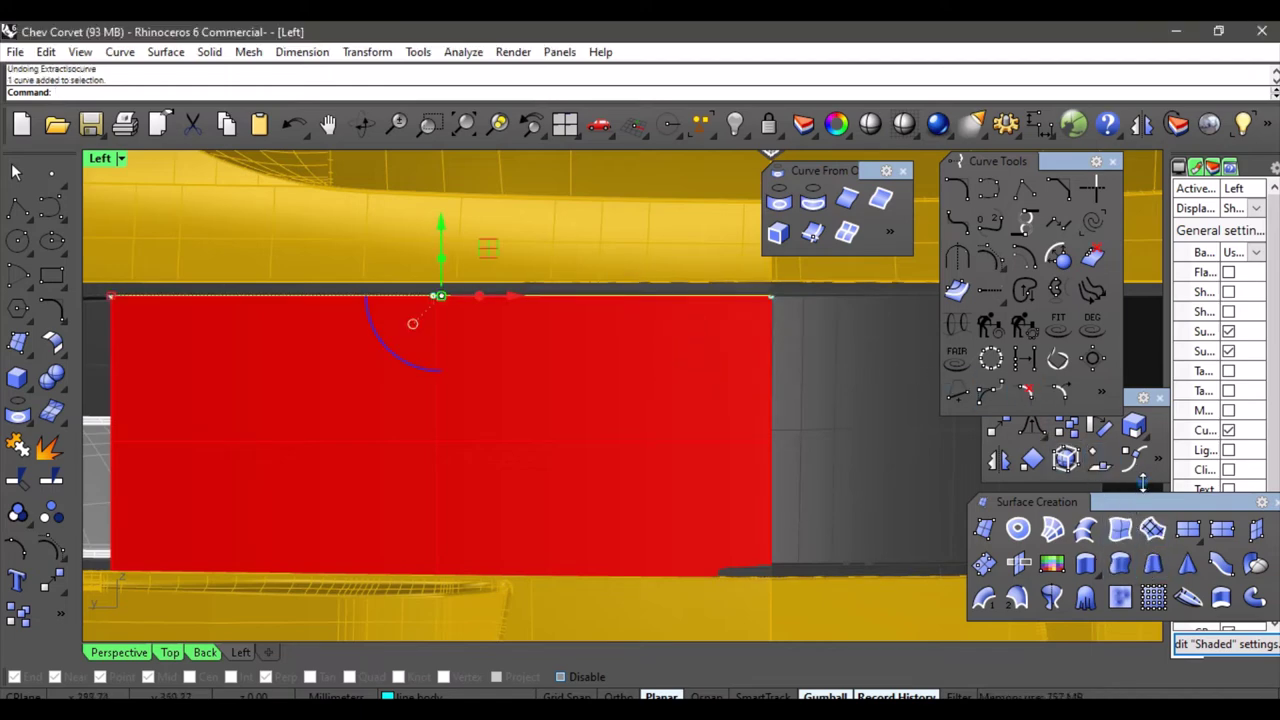
drag(1174, 510, 1129, 581)
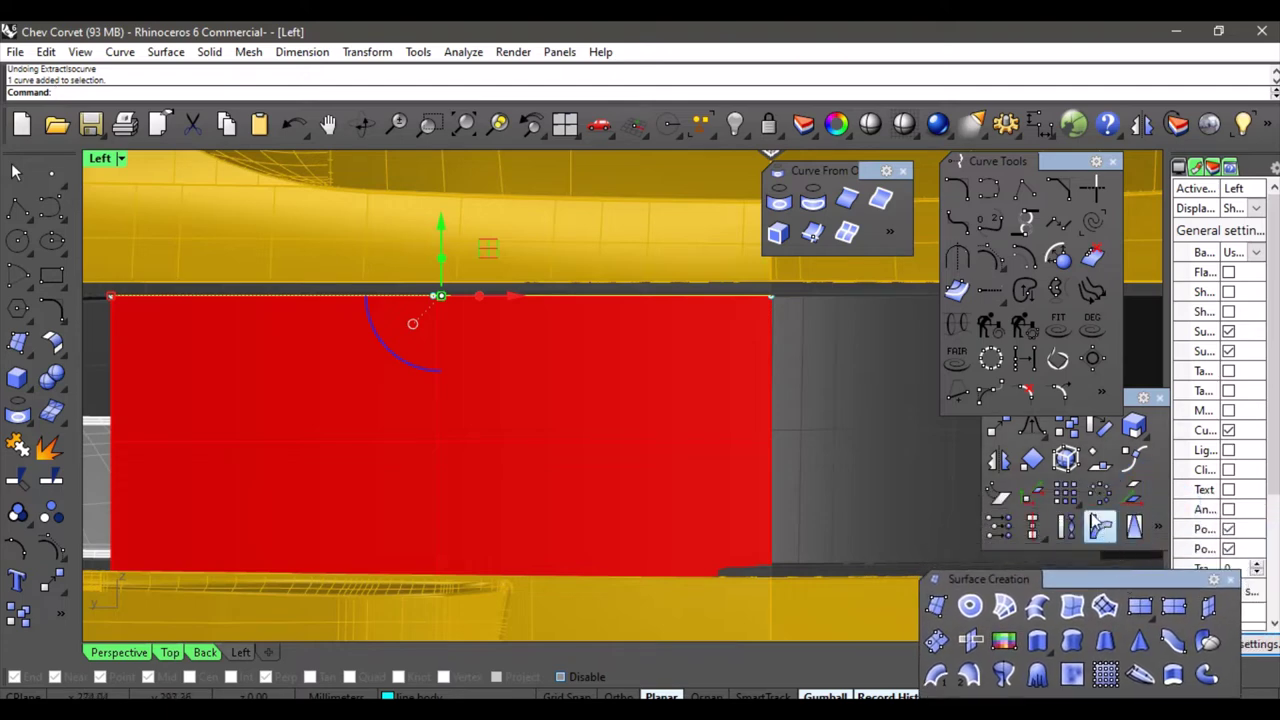
click(1078, 508)
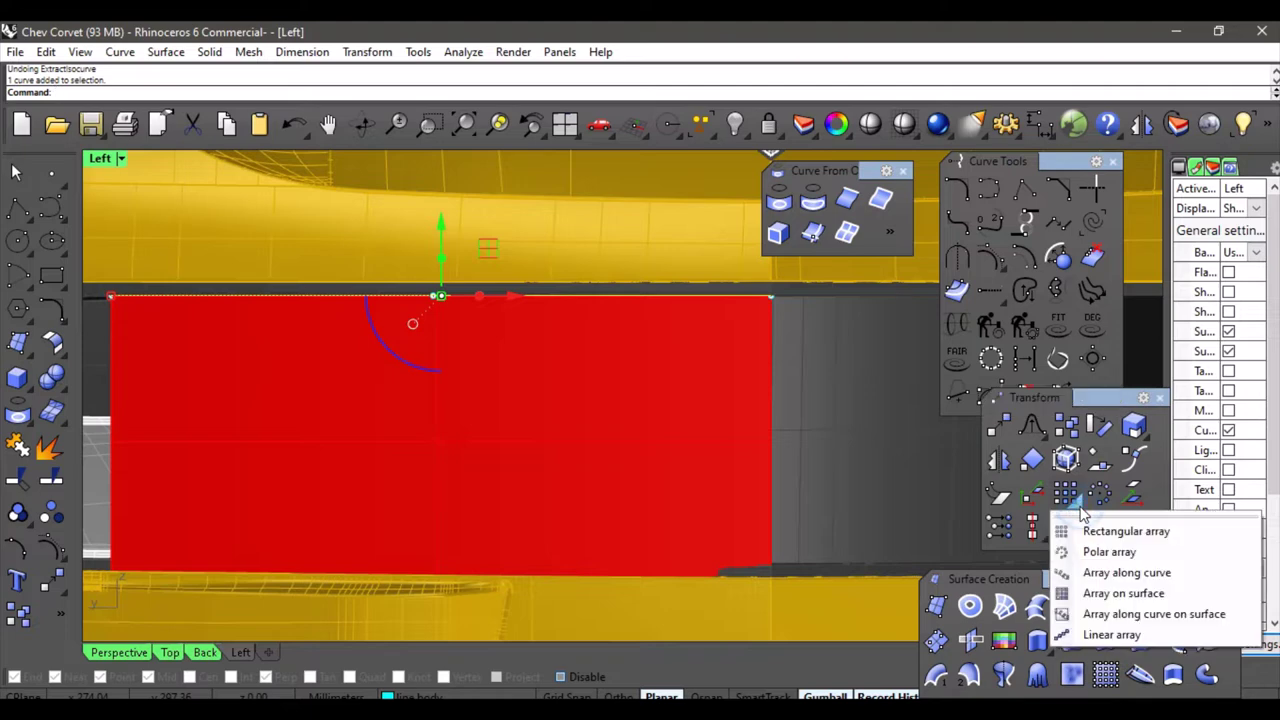
click(1107, 635)
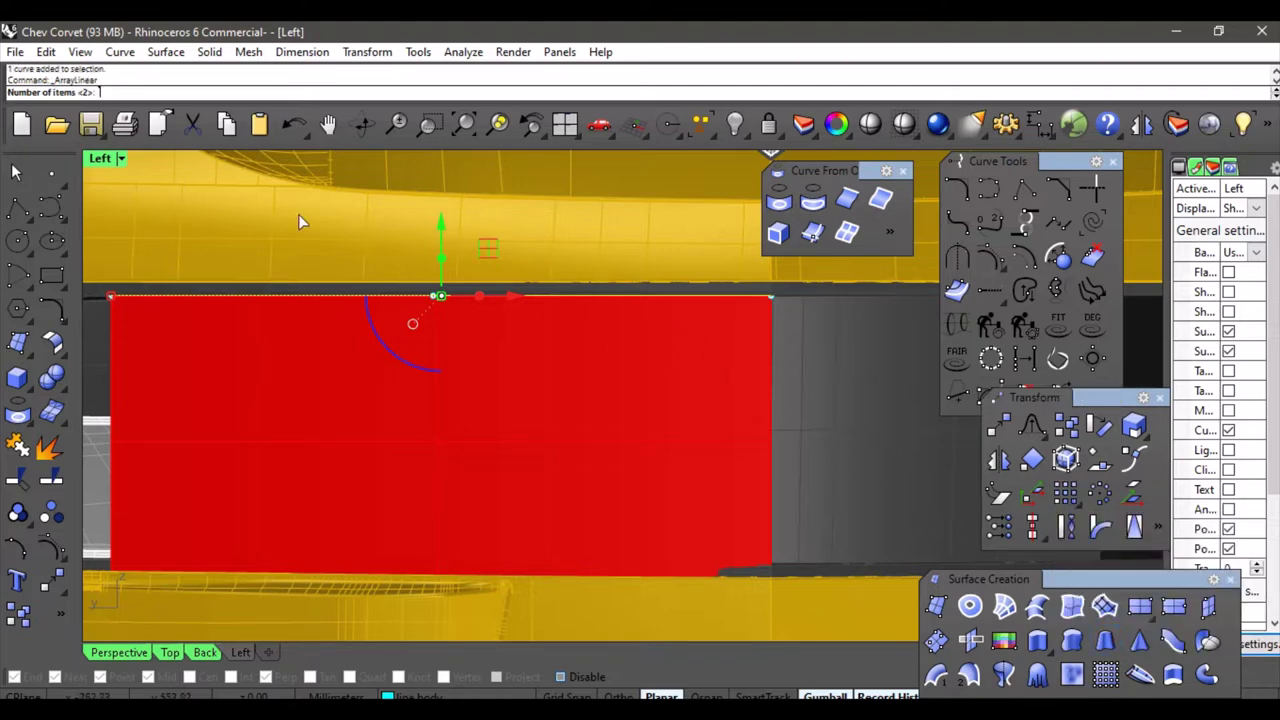
text(10)
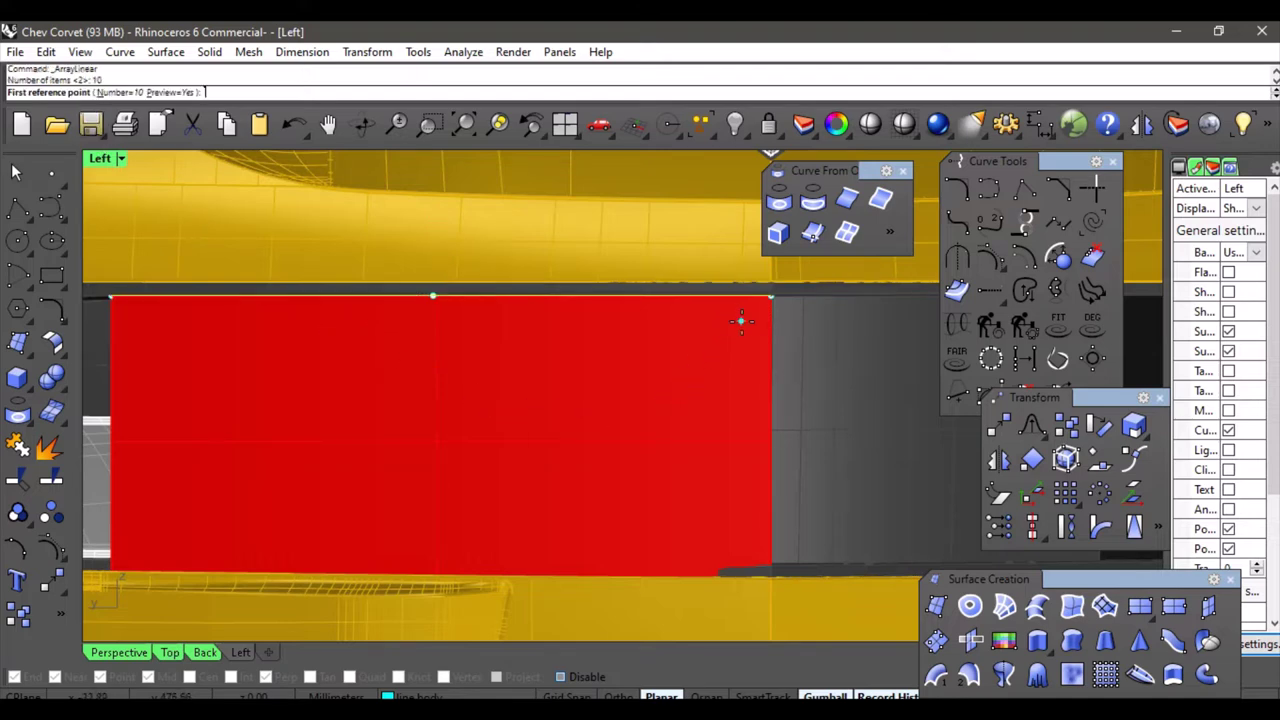
click(771, 296)
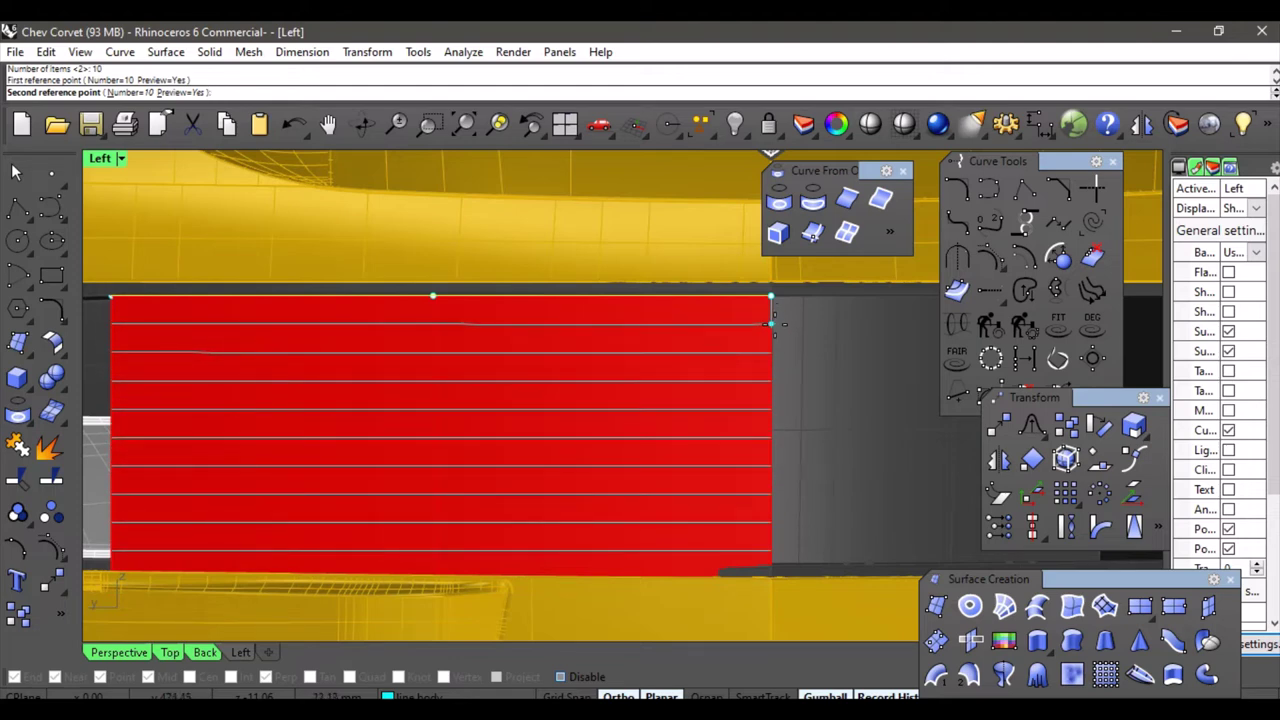
click(771, 323)
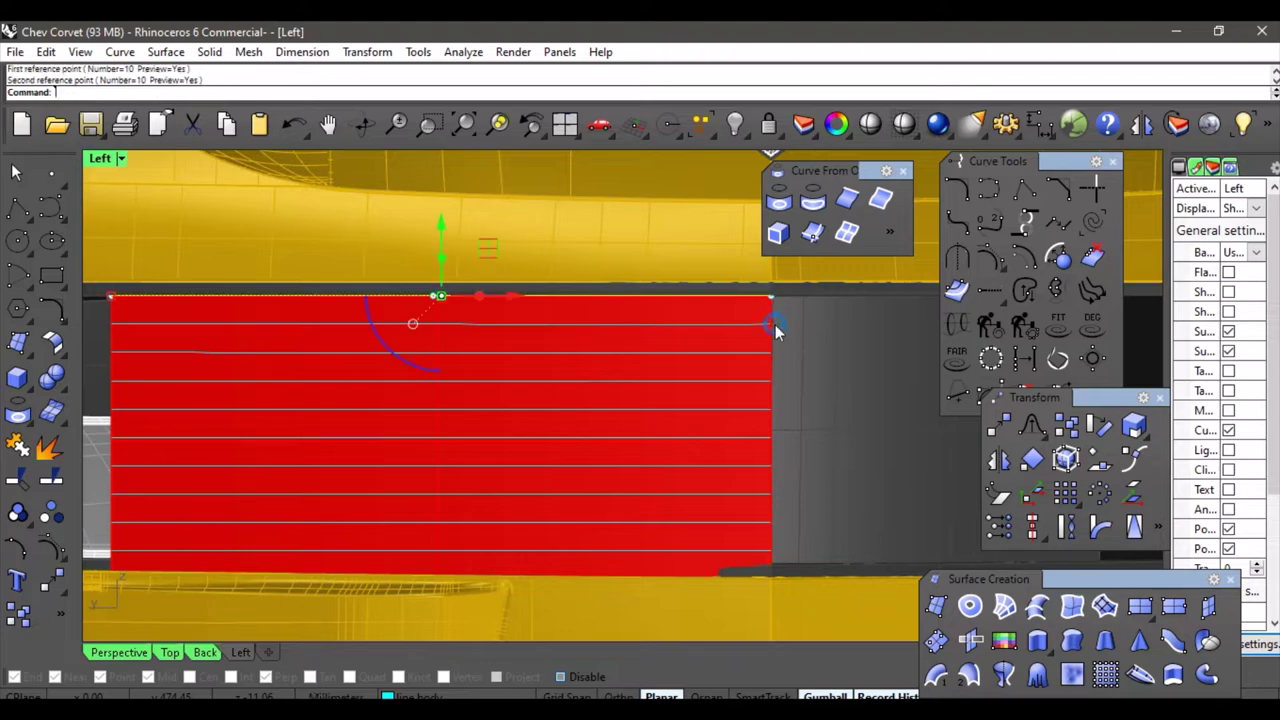
Examine the arrayed curves against the grille surface from the front and from the side of the car.
scroll(651, 408, down, 5)
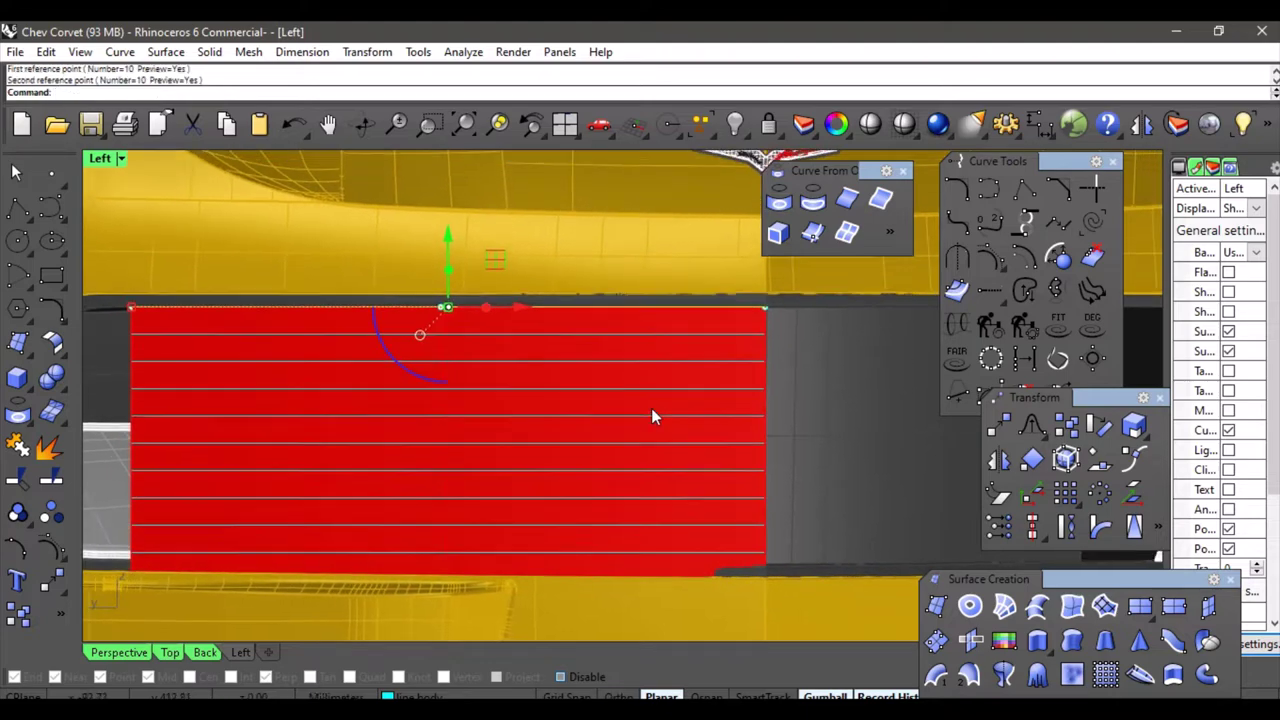
scroll(635, 413, down, 6)
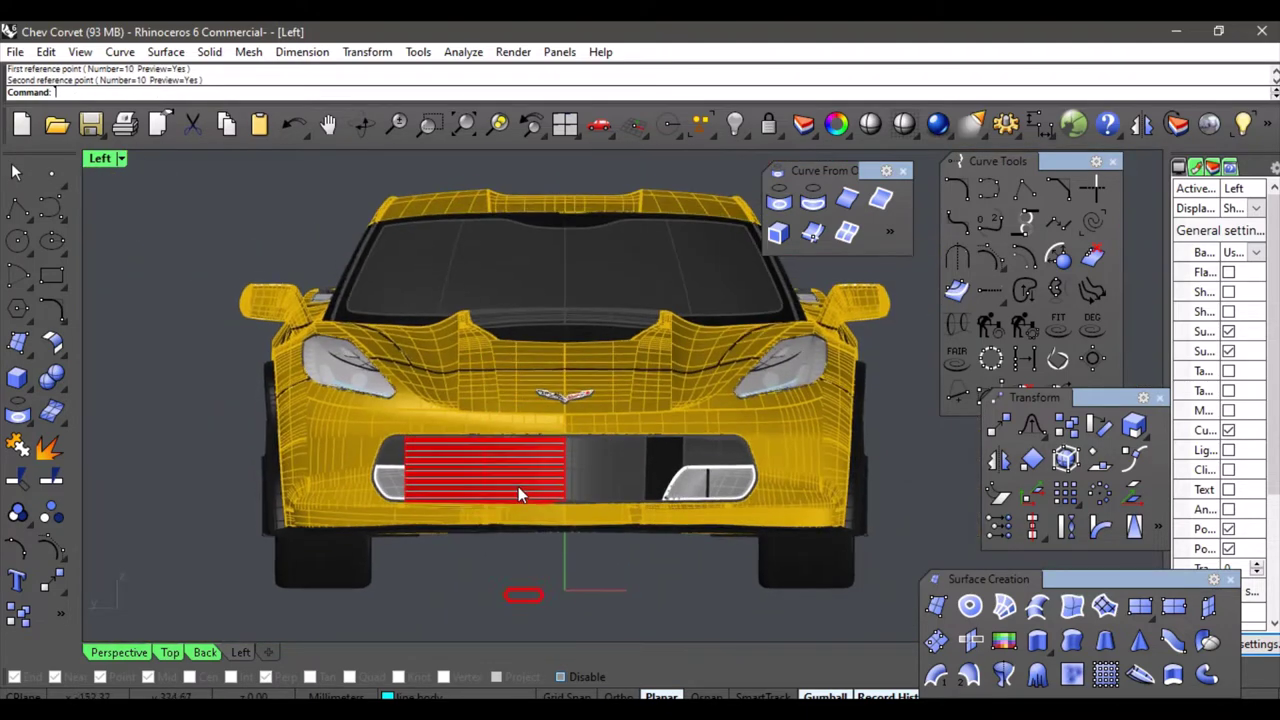
scroll(527, 486, down, 1)
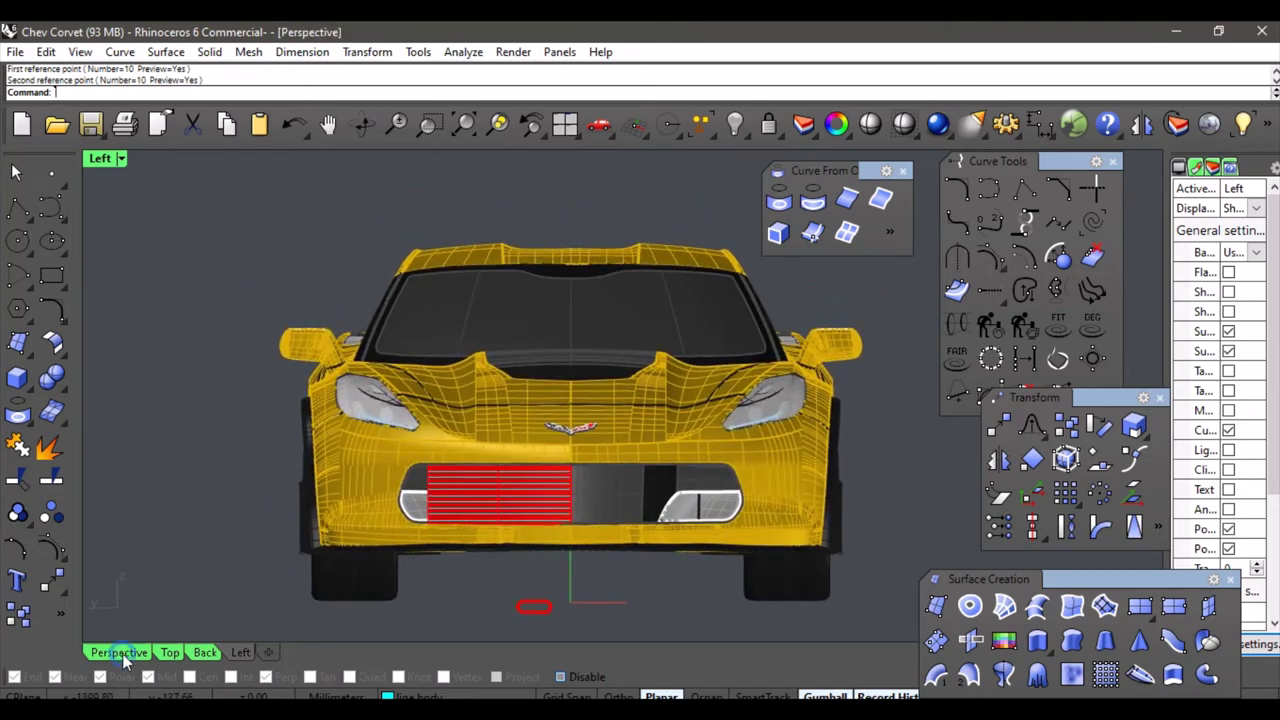
click(119, 652)
right_drag(422, 556, 783, 537)
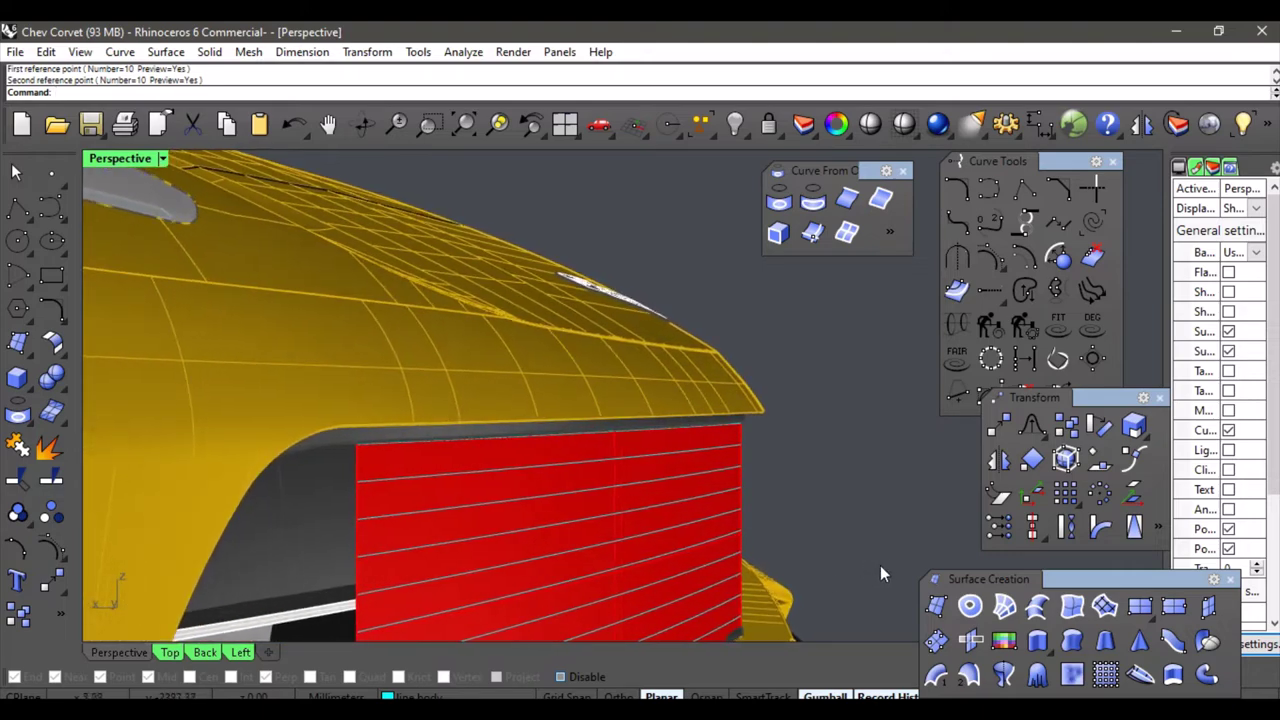
right_drag(893, 552, 621, 535)
scroll(777, 488, down, 6)
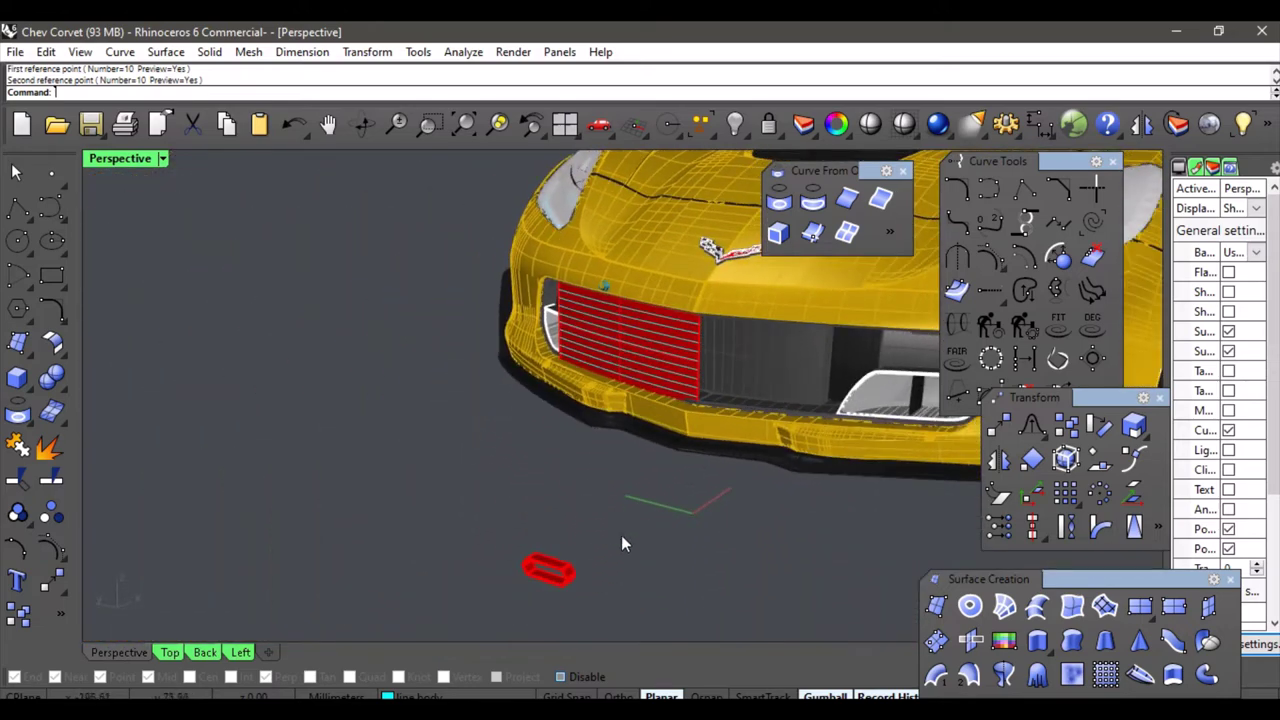
Move the hexagon ring extrusion from below the car up to the lower edge of the grille surface.
right_drag(568, 571, 574, 569)
click(574, 570)
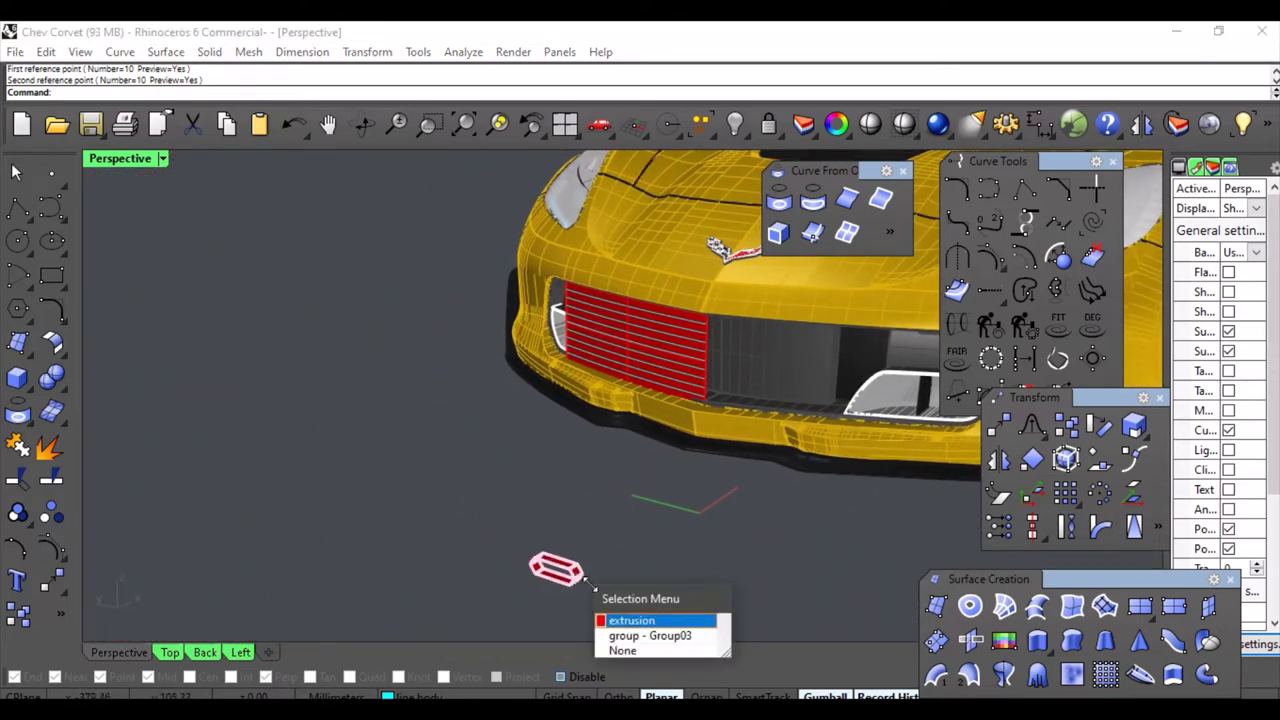
click(630, 621)
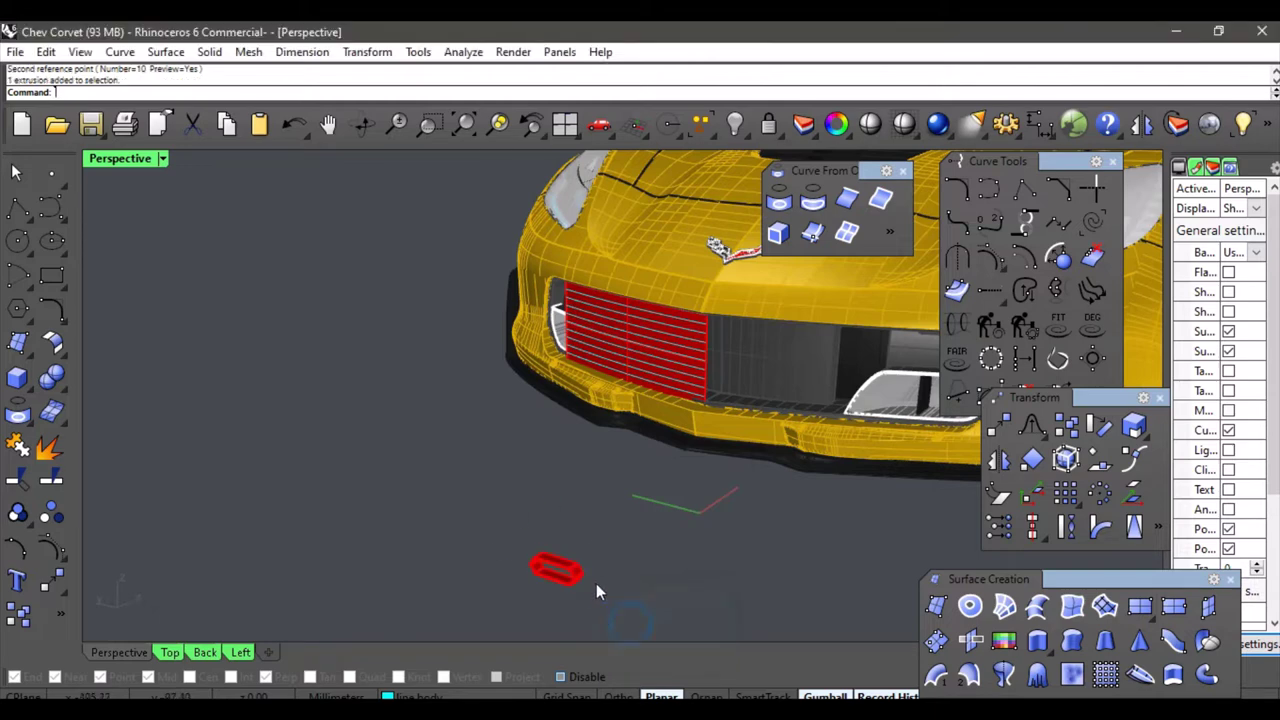
drag(512, 530, 593, 528)
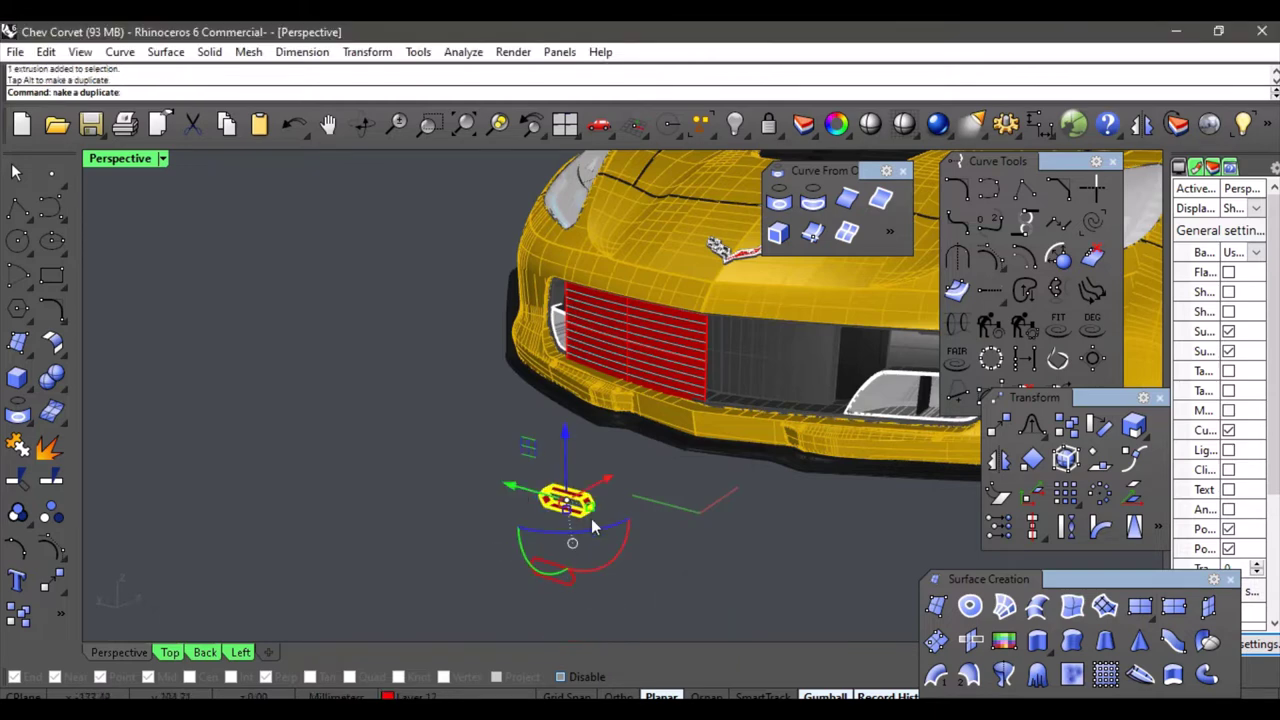
right_drag(578, 498, 553, 490)
drag(553, 490, 655, 360)
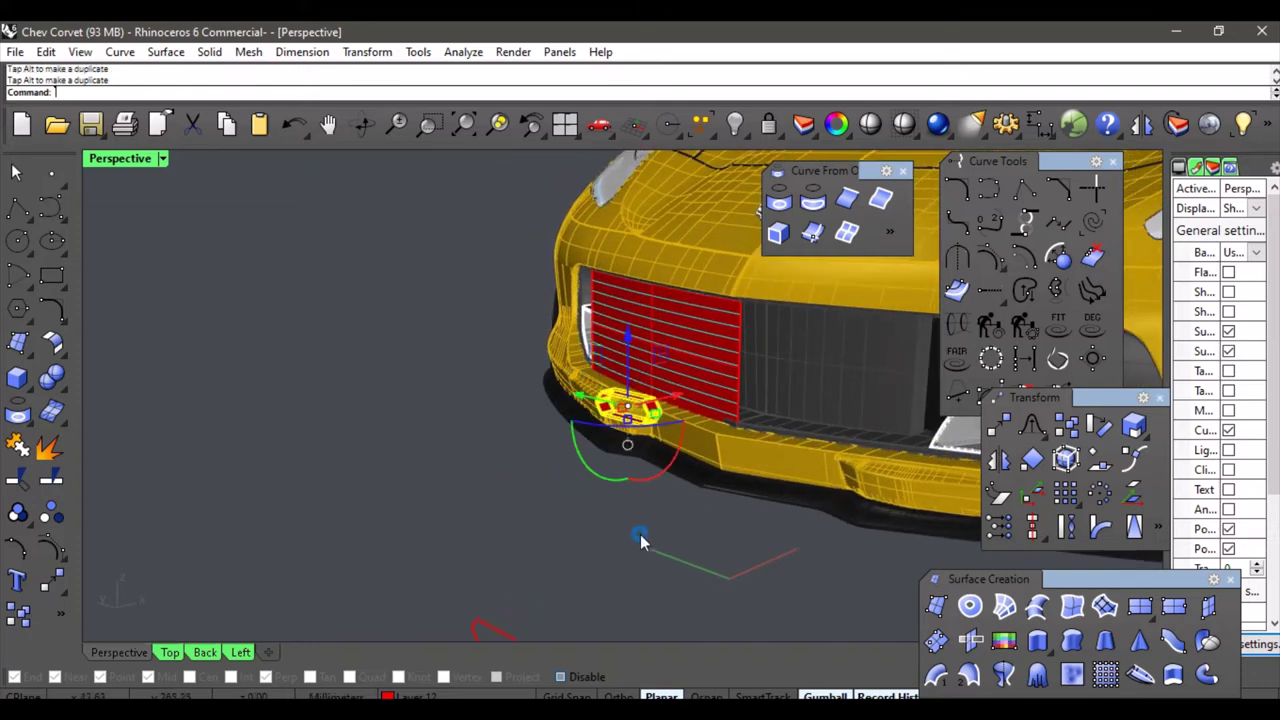
click(544, 497)
right_drag(545, 490, 634, 440)
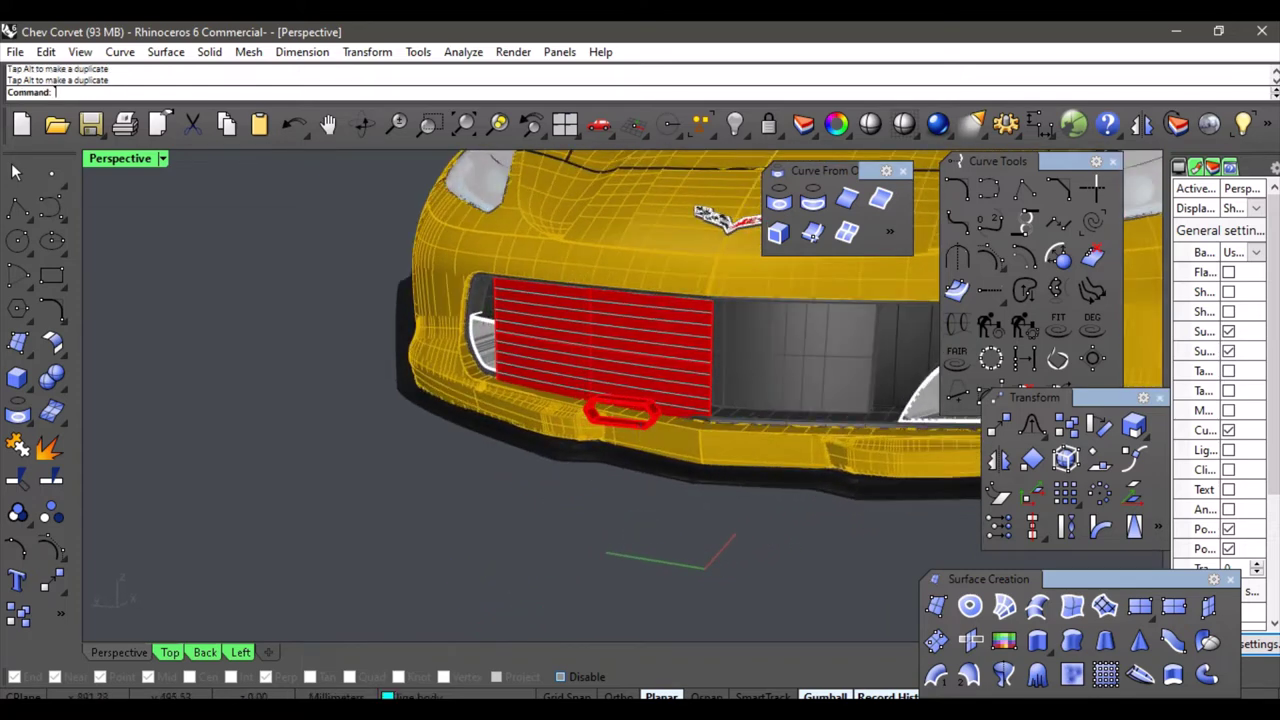
Assign the hexagon ring extrusion to the "line body" layer and check it beside the grille's lower edge.
click(410, 697)
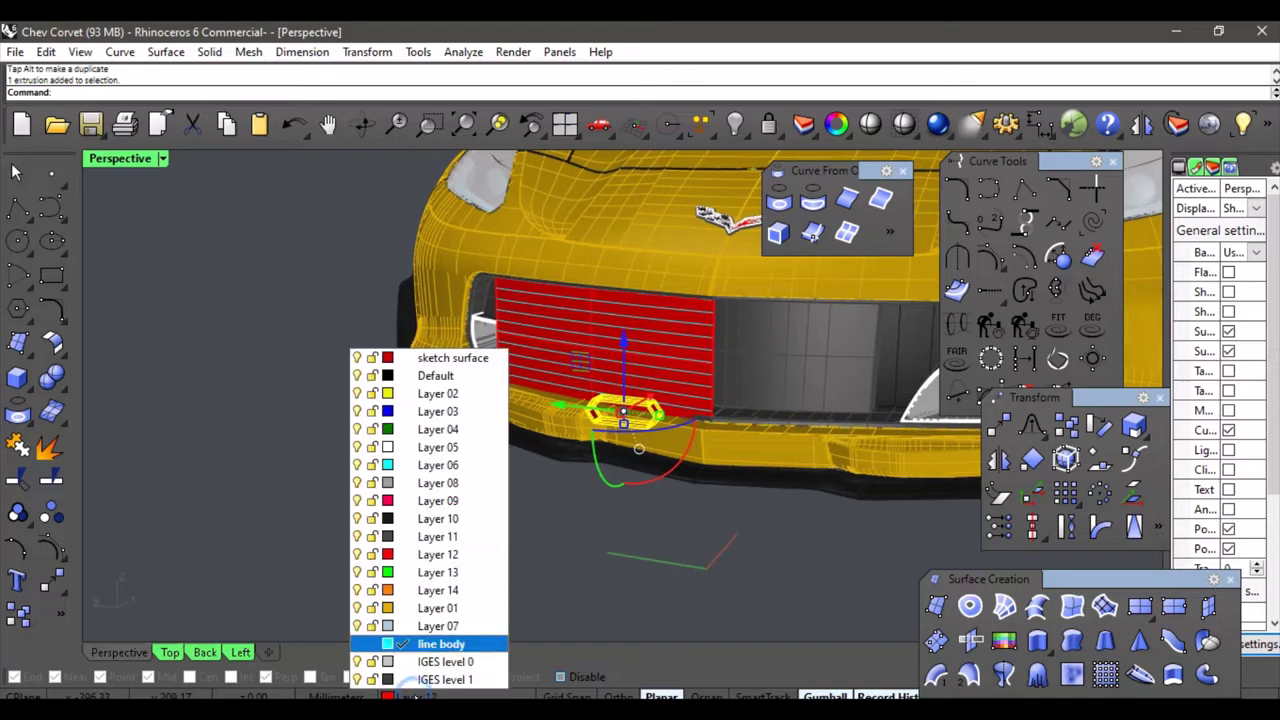
click(435, 642)
click(542, 575)
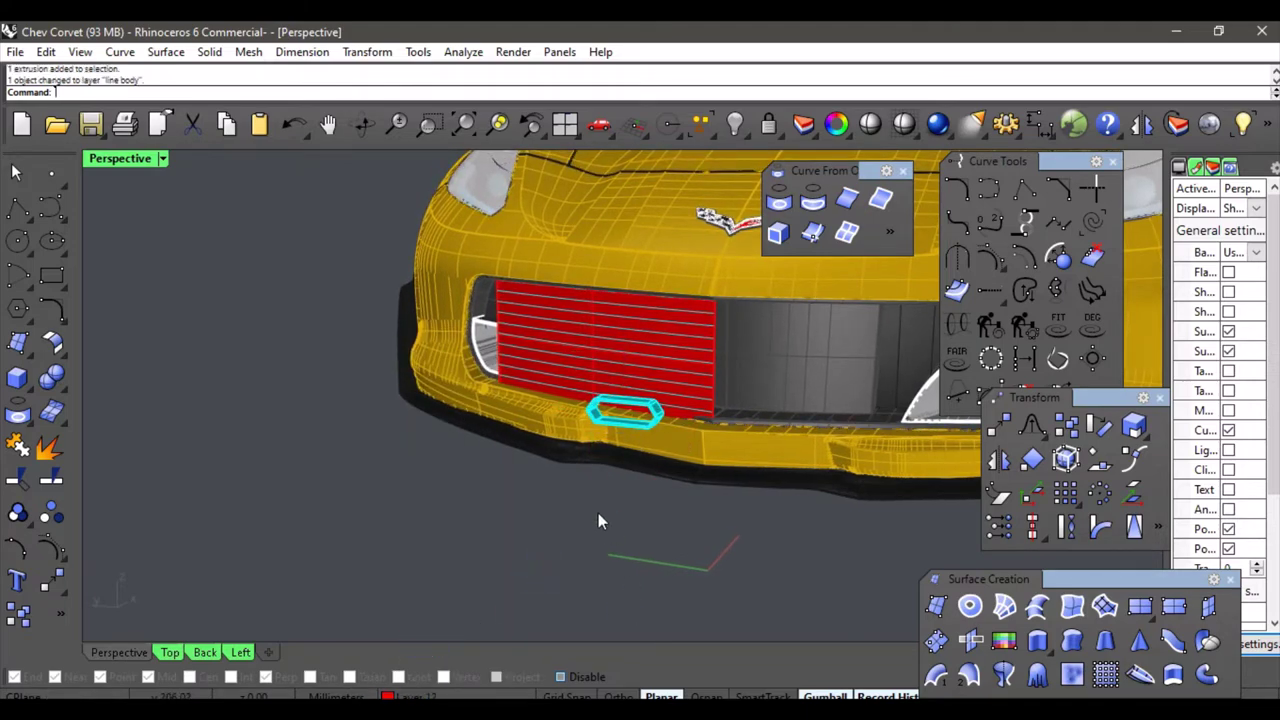
click(601, 422)
scroll(596, 477, up, 4)
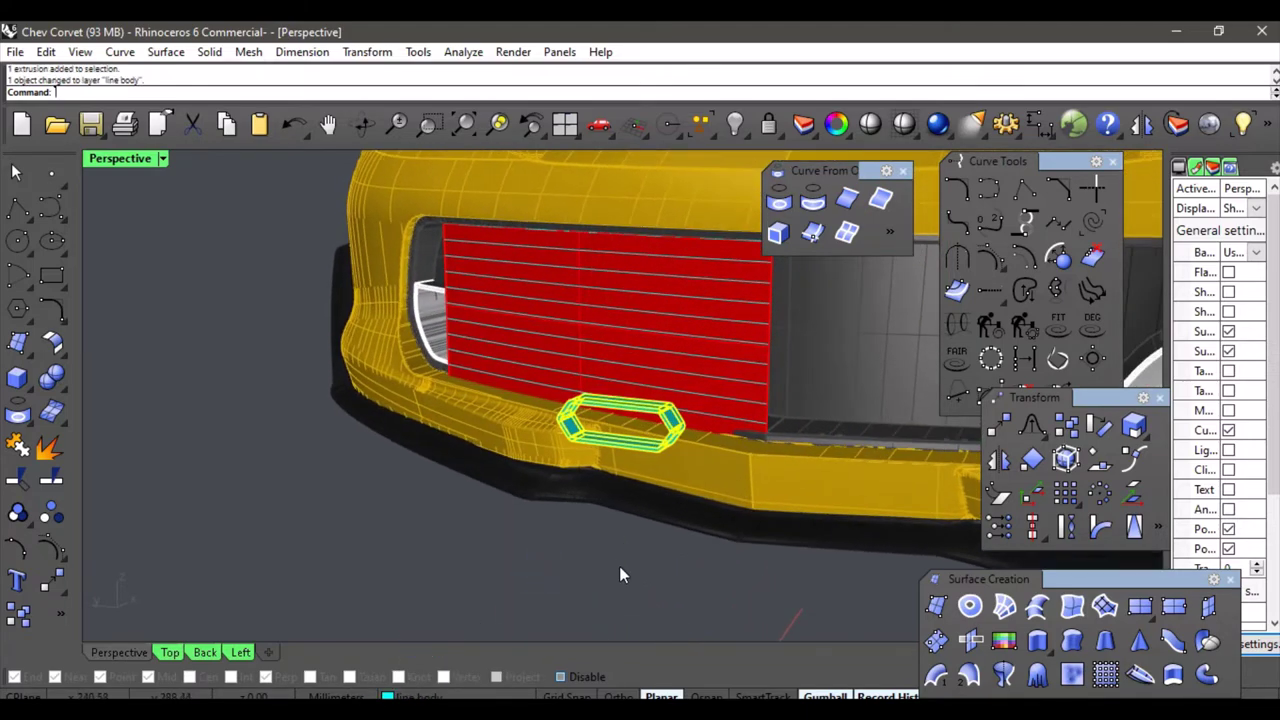
click(559, 536)
right_drag(559, 536, 660, 490)
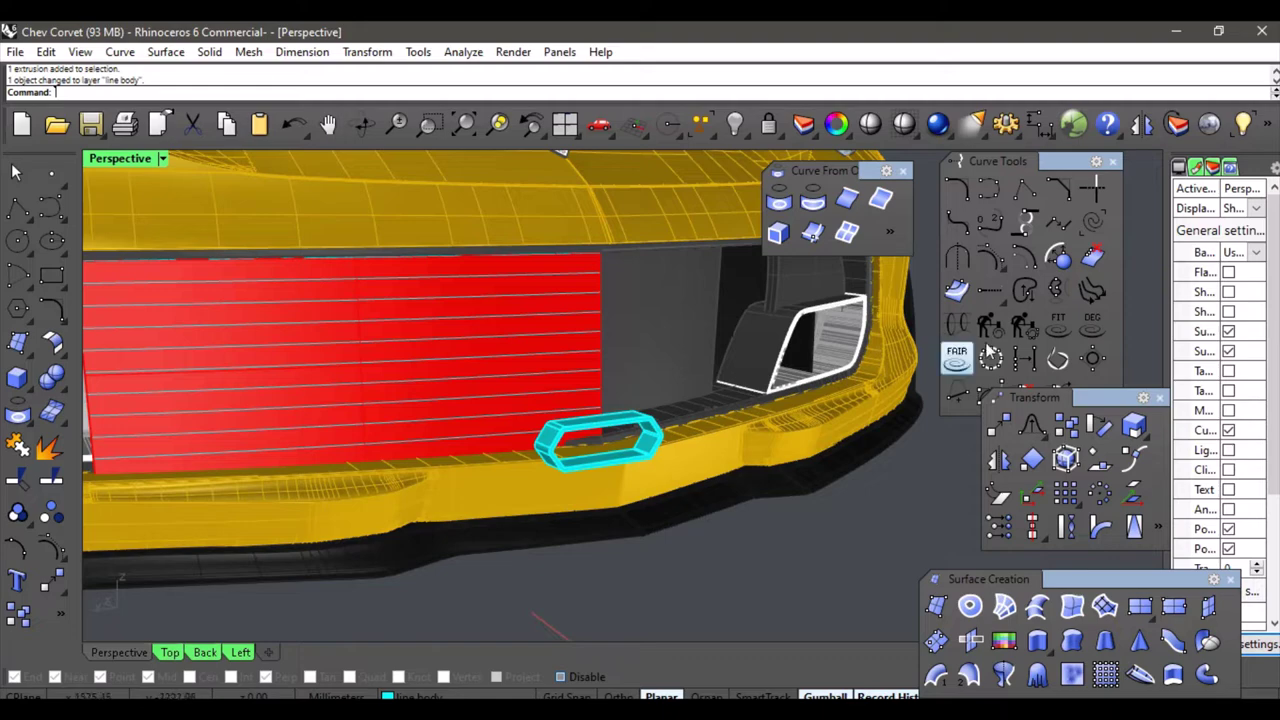
Draw a straight polyline across the hexagon ring's opening, joining the midpoints of its two opposite end corners.
click(1012, 229)
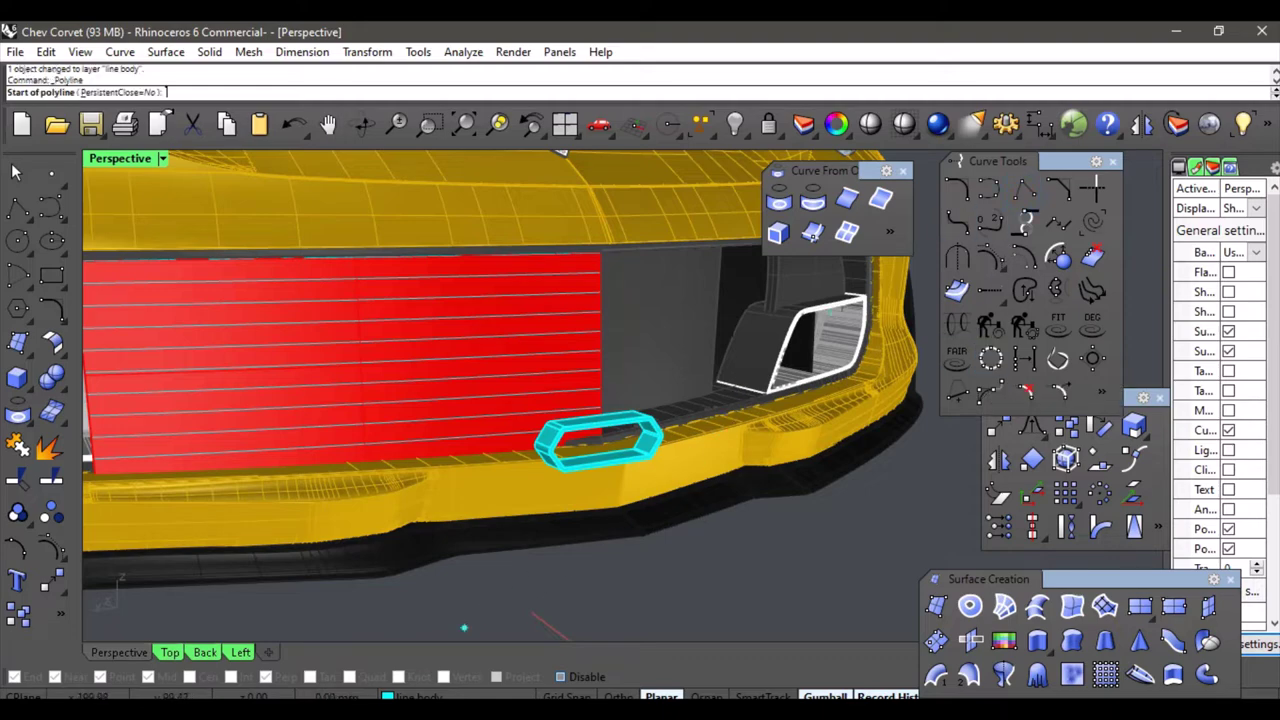
click(428, 695)
click(431, 555)
right_drag(597, 545, 655, 420)
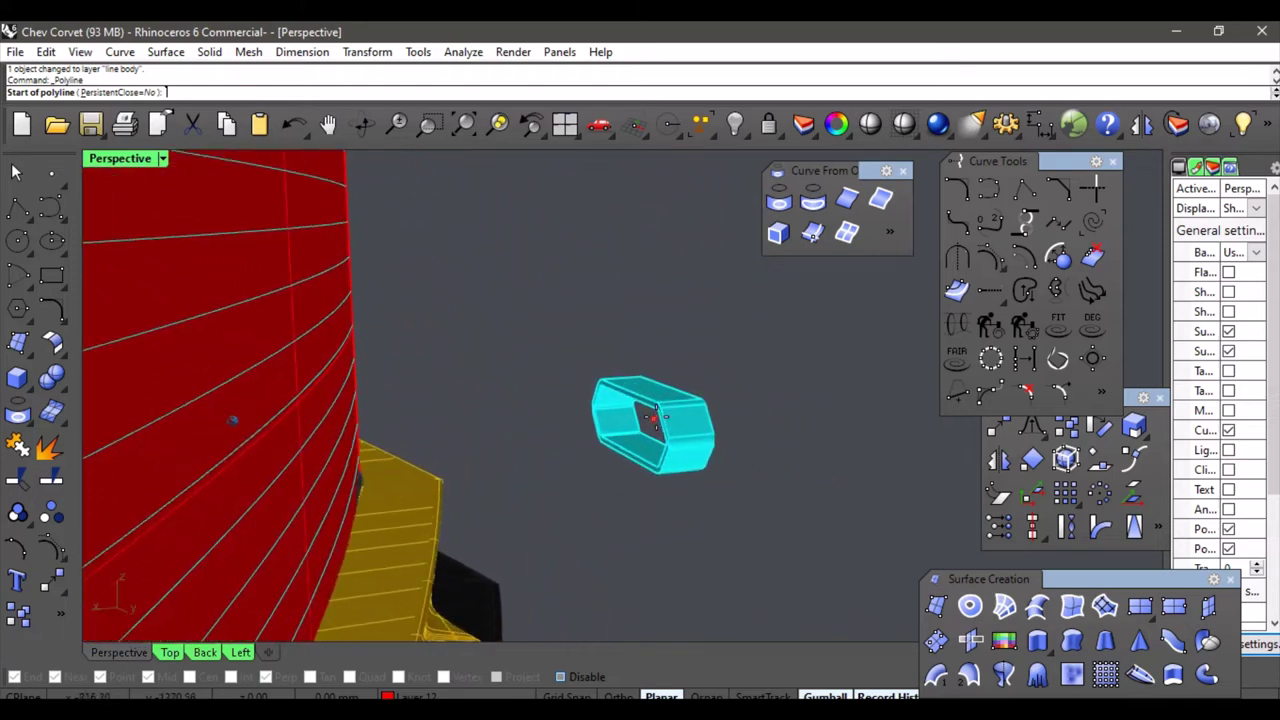
scroll(655, 420, up, 5)
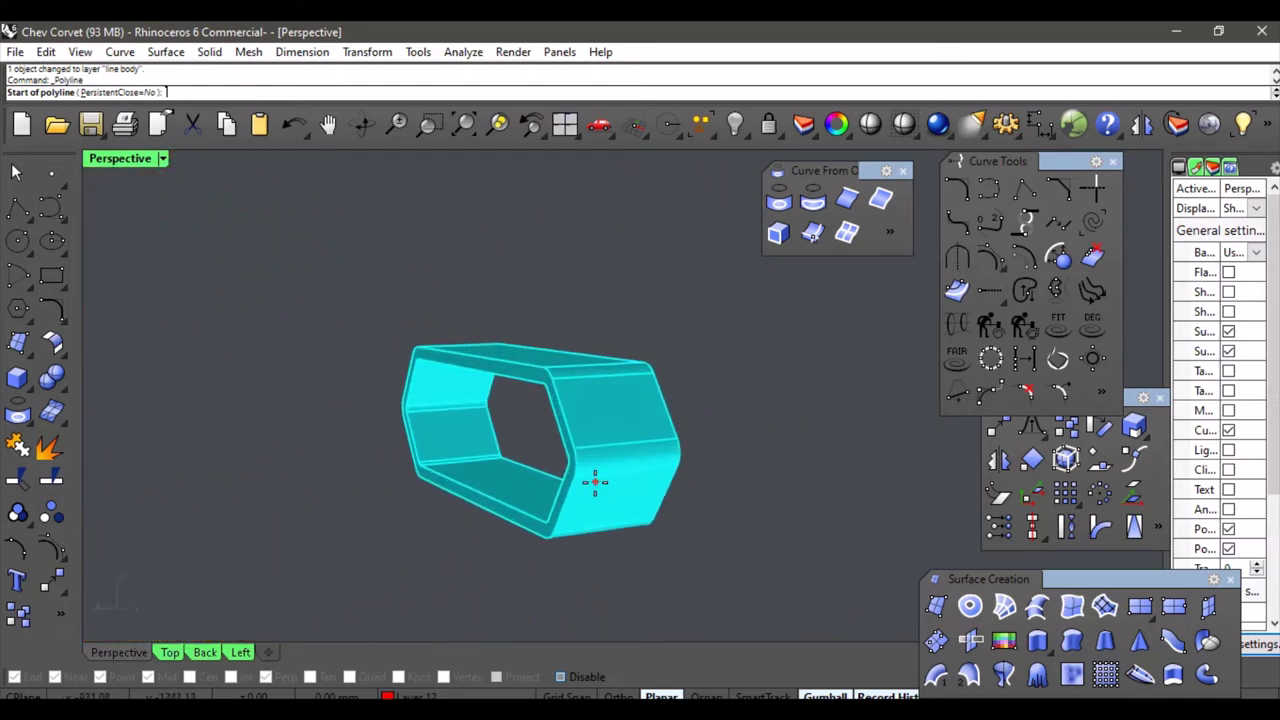
key(F3)
right_drag(628, 402, 650, 397)
key(F4)
key(F3)
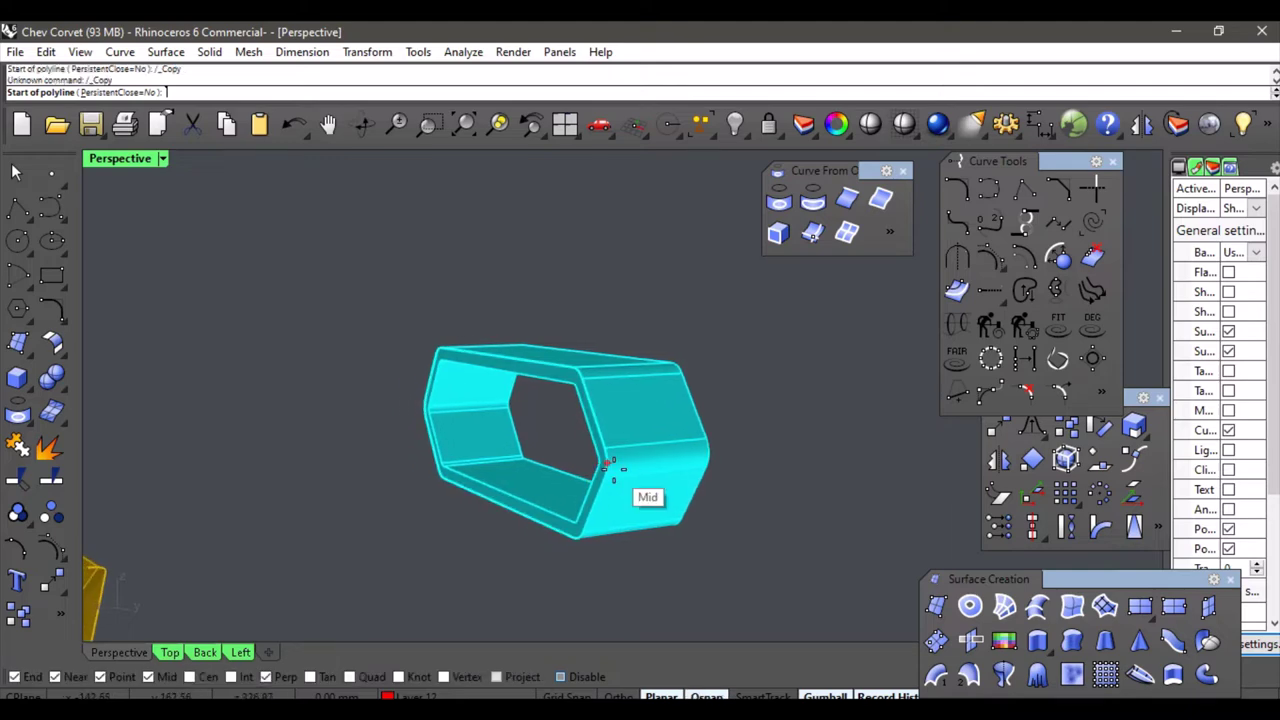
click(598, 460)
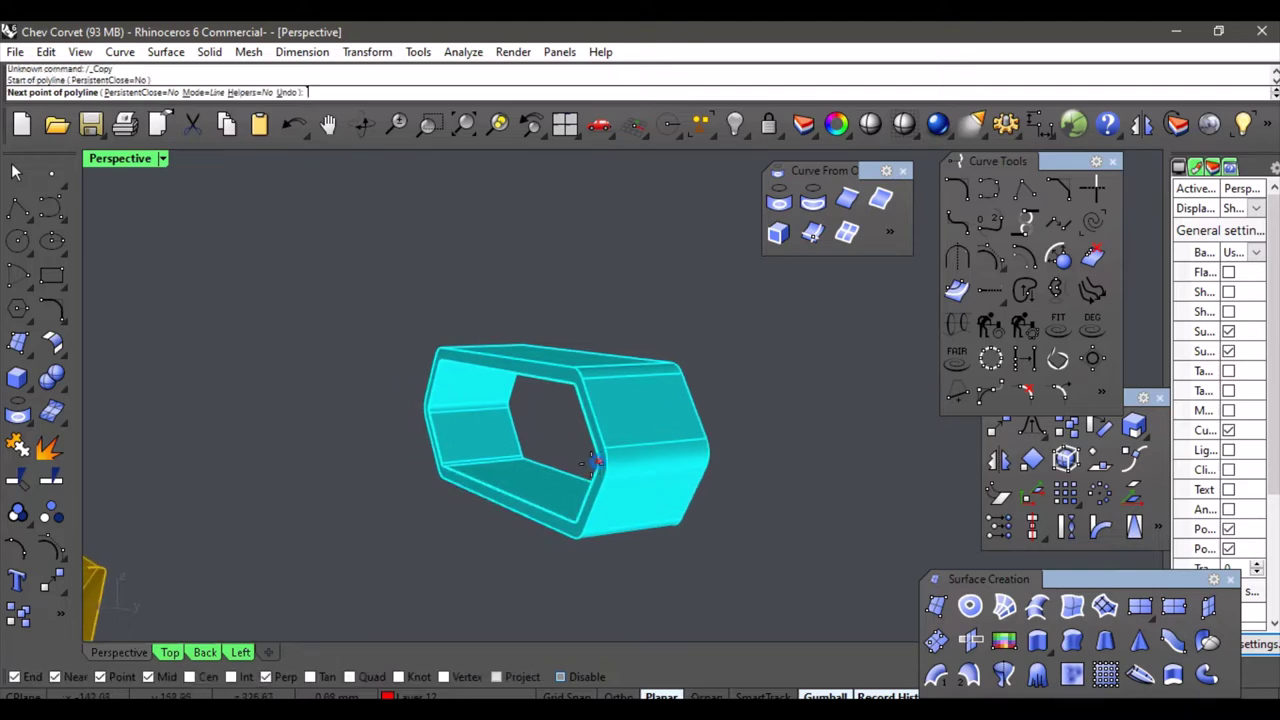
scroll(401, 413, up, 5)
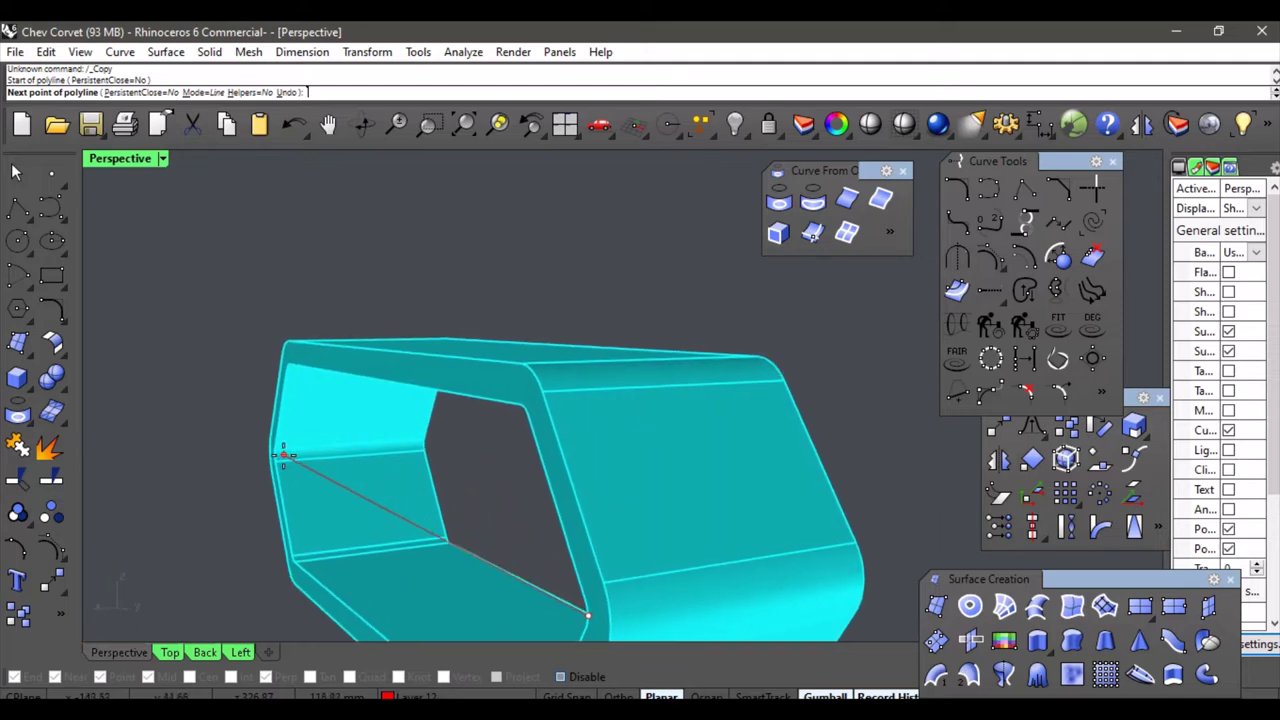
click(277, 455)
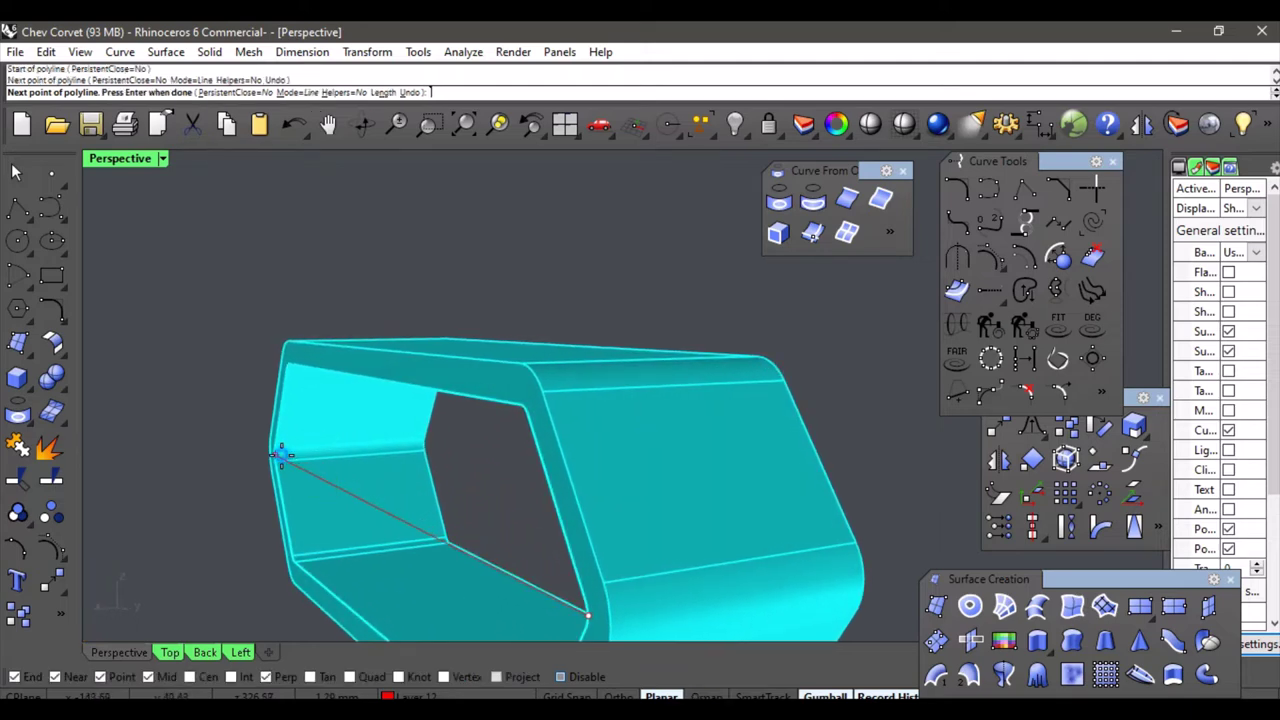
right_click(340, 456)
Draw a vertical polyline across the hexagon ring's opening, from the midpoint of its upper inner edge to the lower inner edge.
right_drag(404, 457, 384, 454)
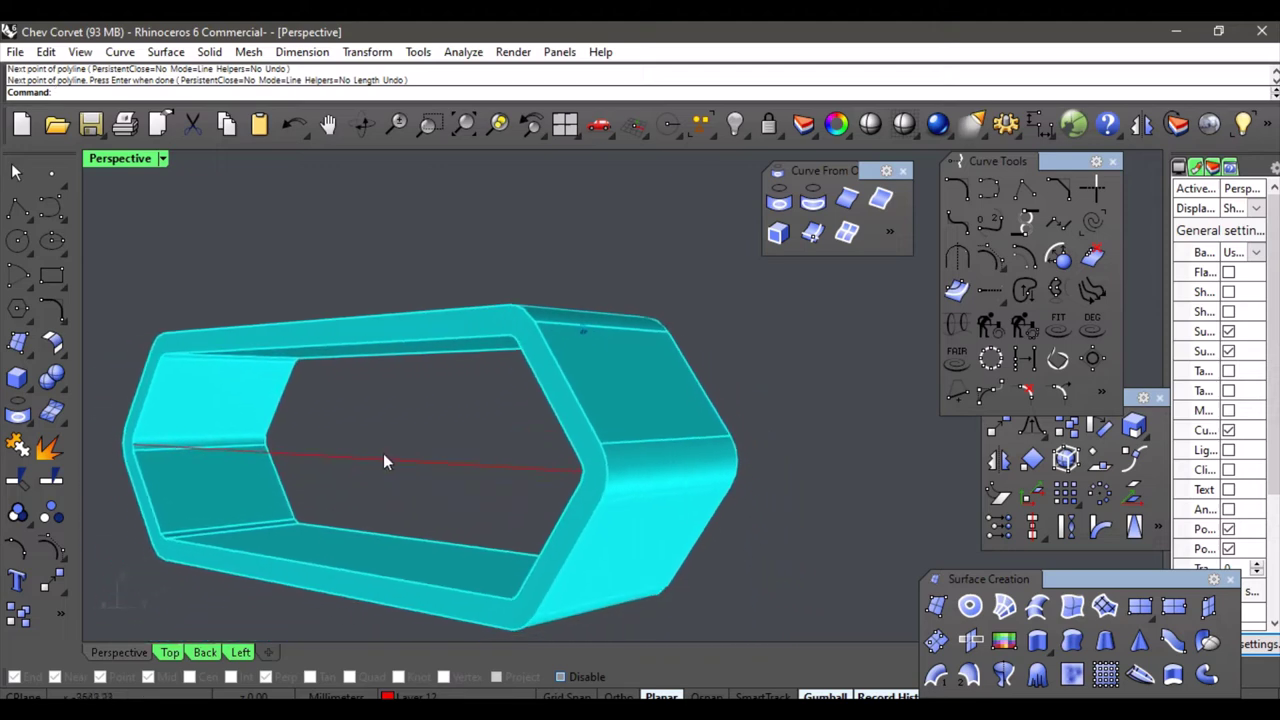
key(Left)
key(Return)
shift+right_drag(346, 337, 354, 334)
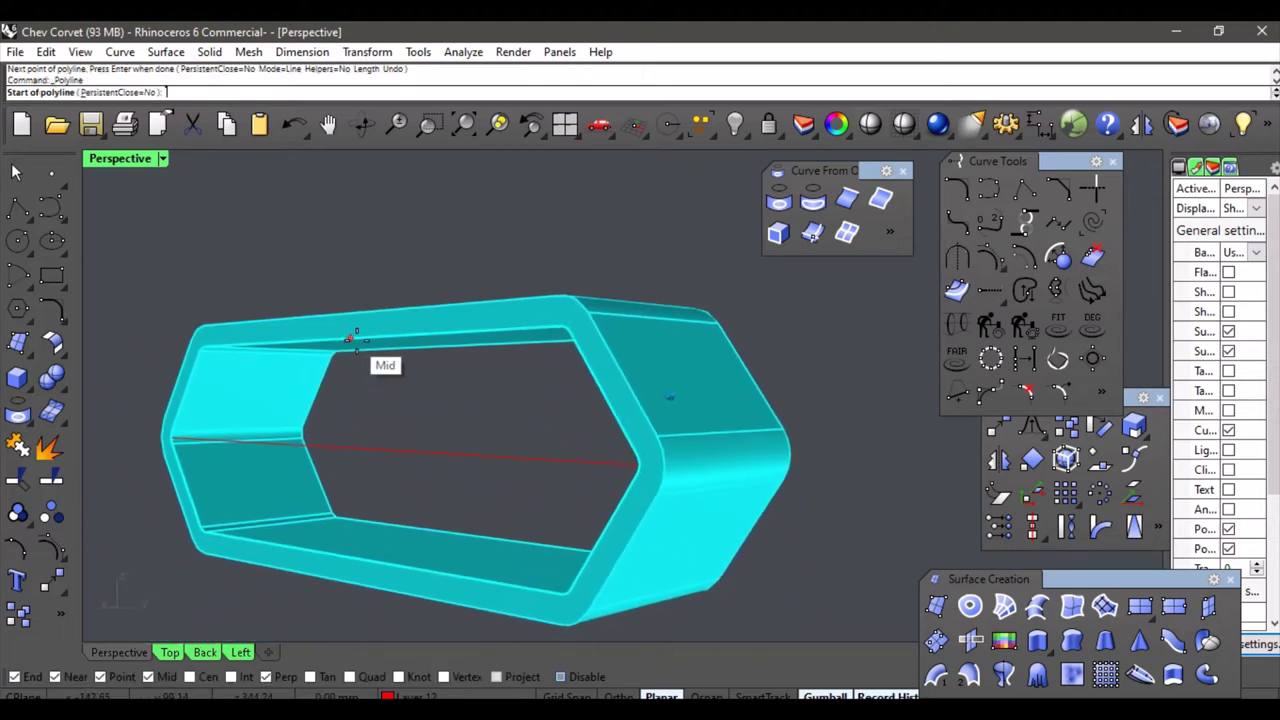
key(ctrl+c)
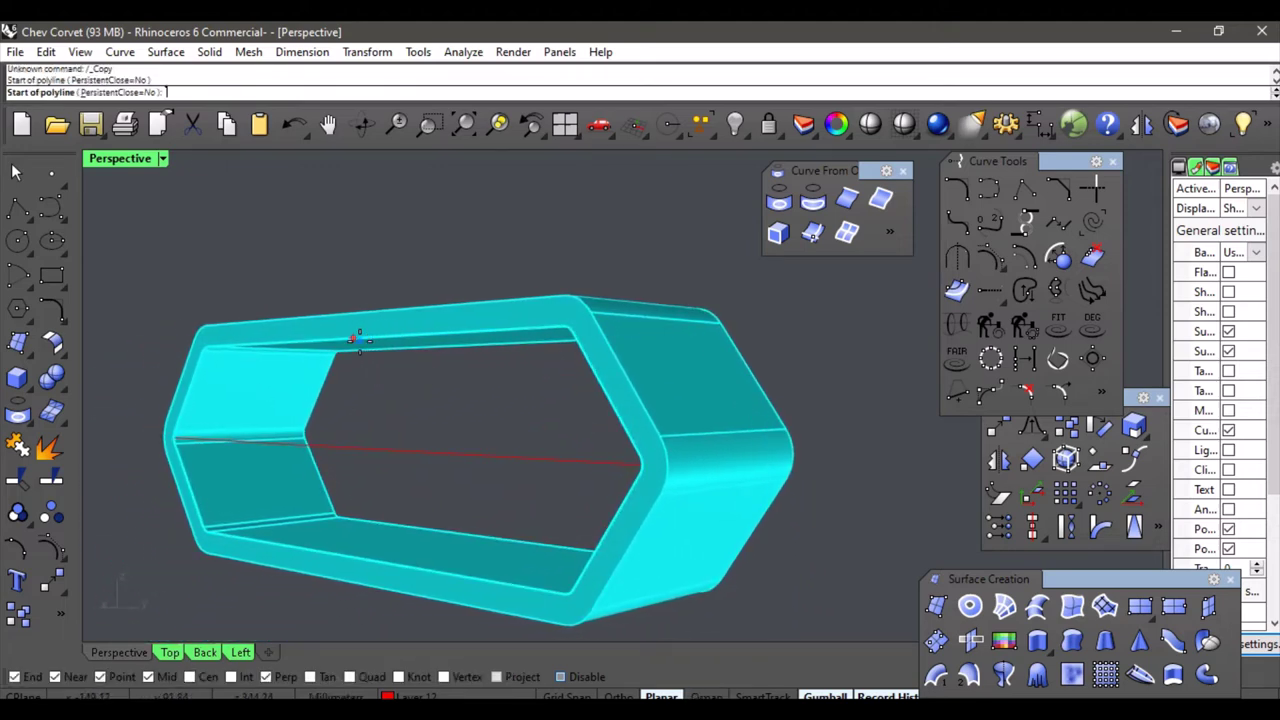
click(353, 339)
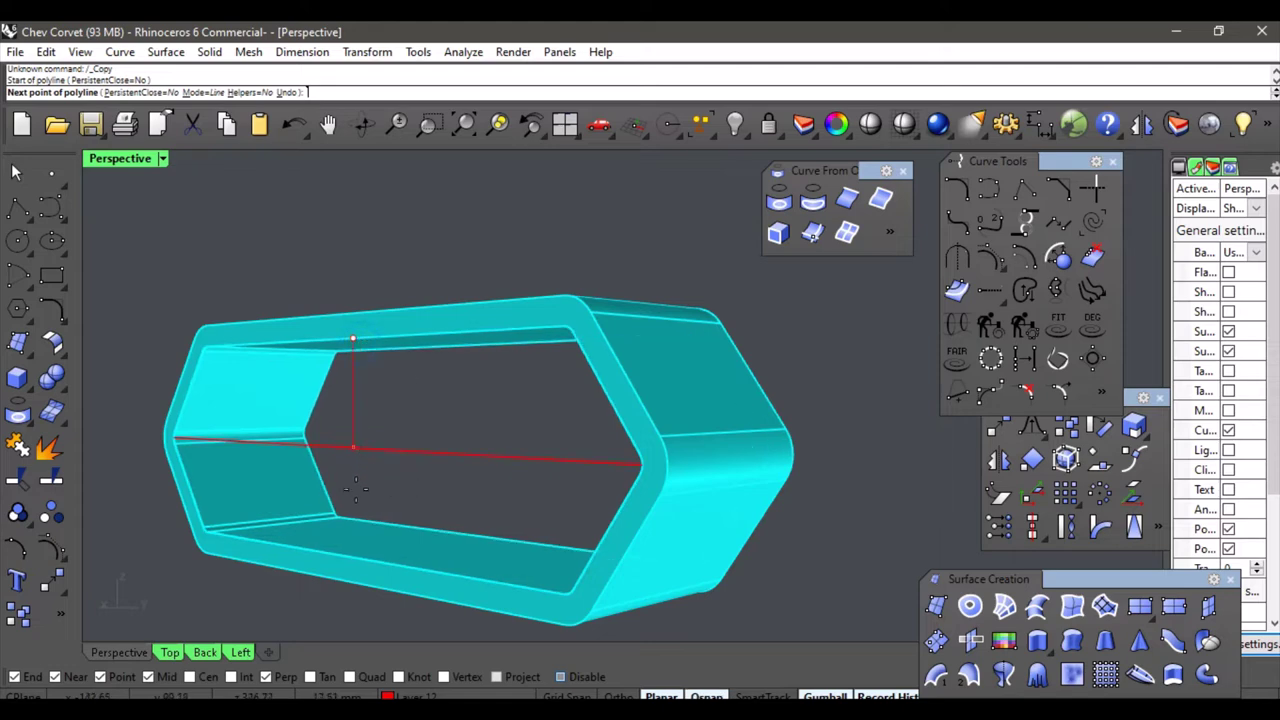
click(357, 556)
key(Return)
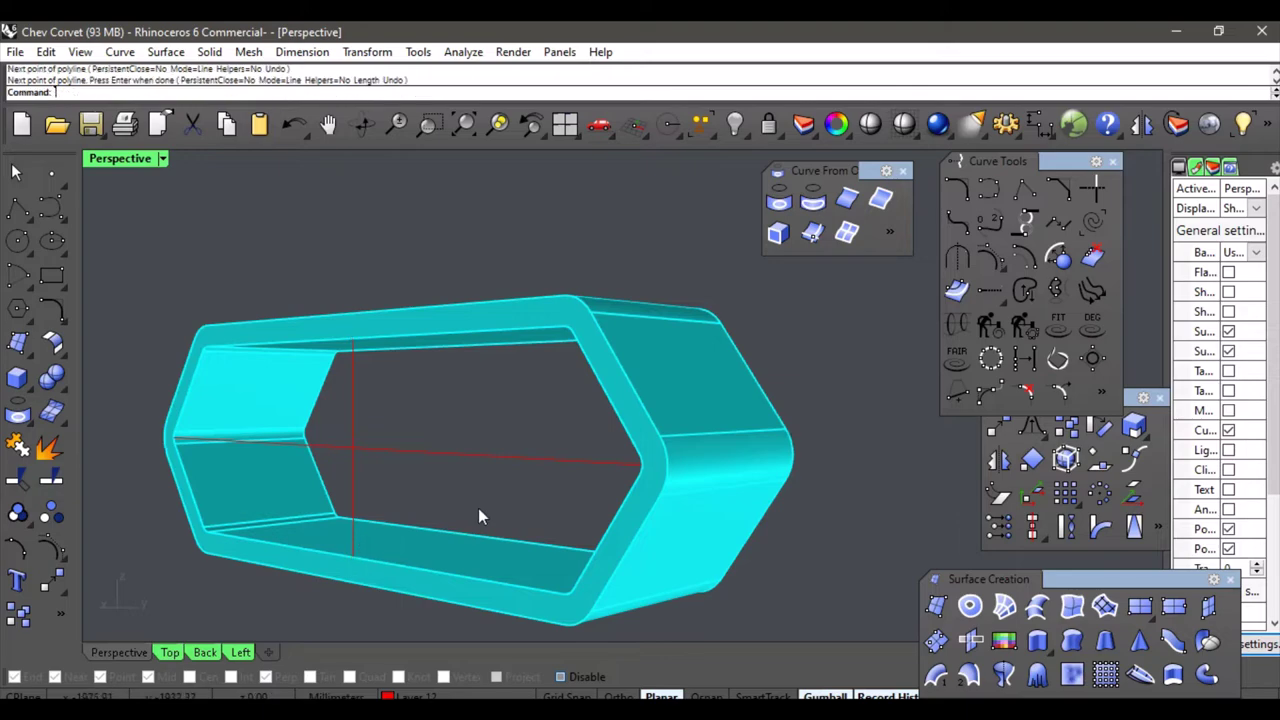
Examine the hexagon ring with its two cross lines beside the grille surface and the front bumper.
key(Left)
key(Left)
key(Left)
key(Left)
key(Left)
key(Left)
key(Left)
key(Left)
key(Left)
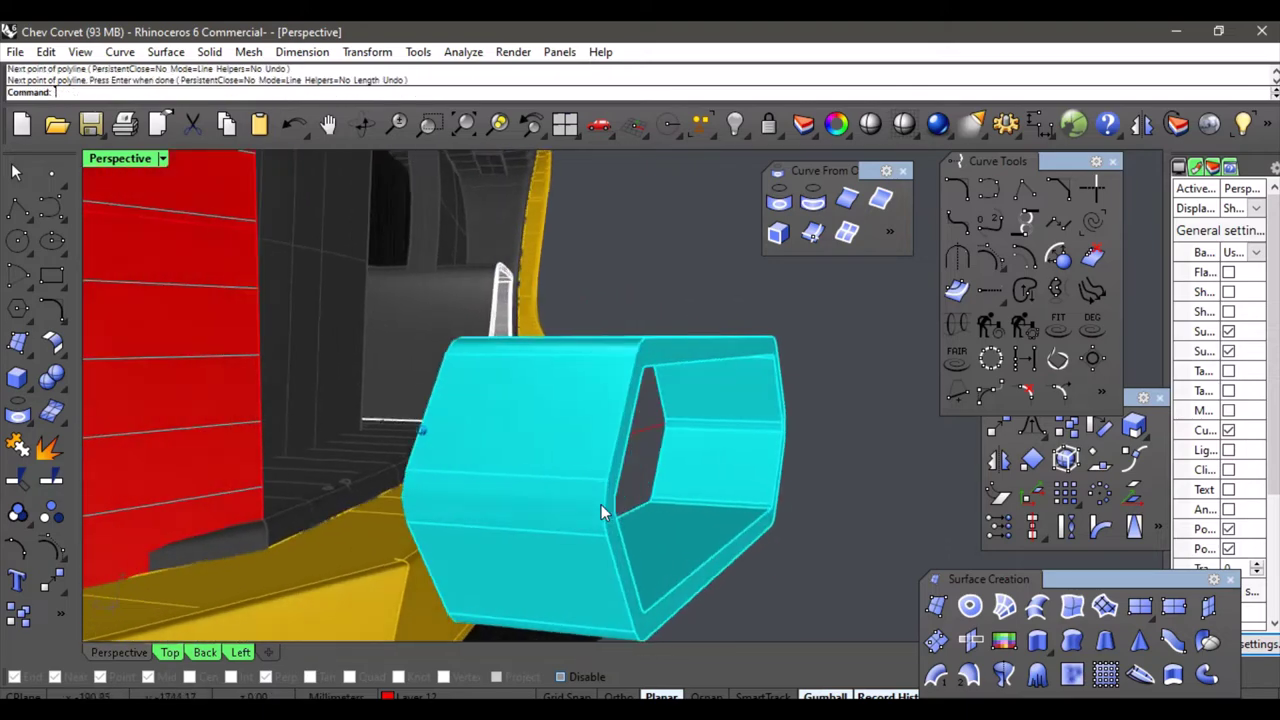
right_drag(601, 504, 495, 510)
scroll(601, 504, down, 7)
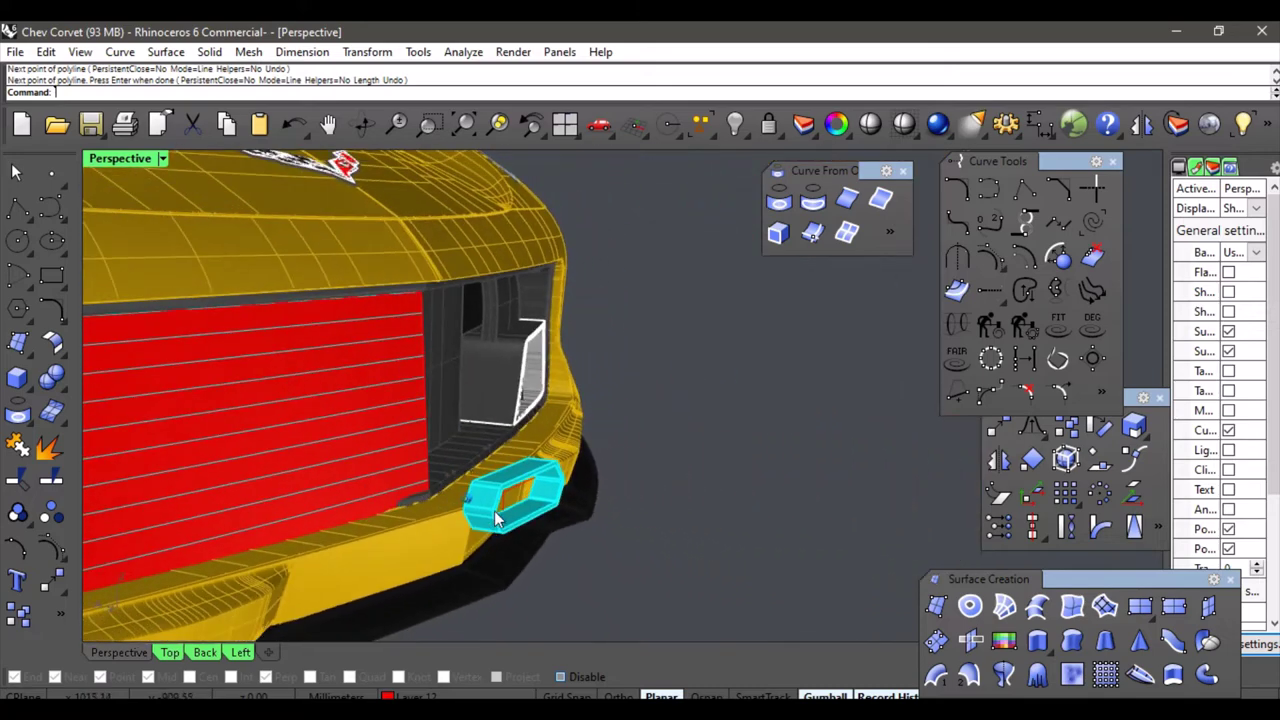
scroll(496, 510, down, 6)
scroll(496, 510, down, 1)
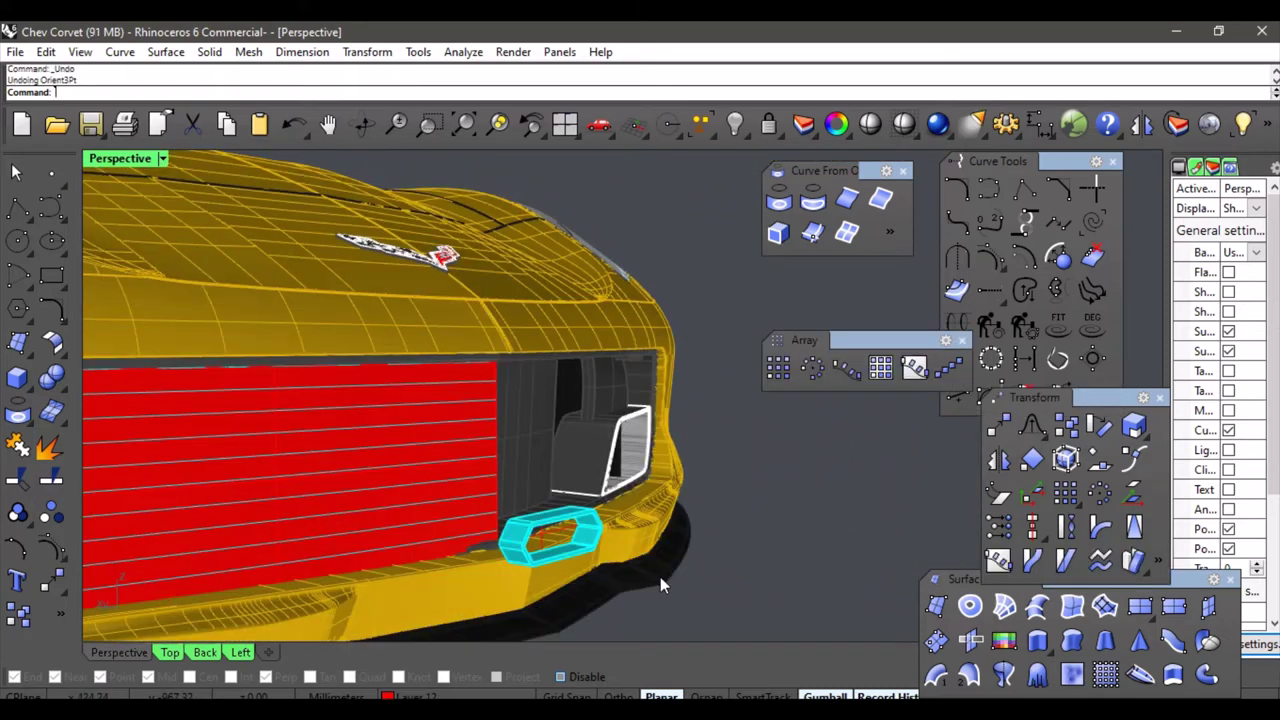
Select the hexagon ring together with its two cross lines and rotate them slightly with the gumball.
key(Left)
key(Left)
key(Left)
key(Left)
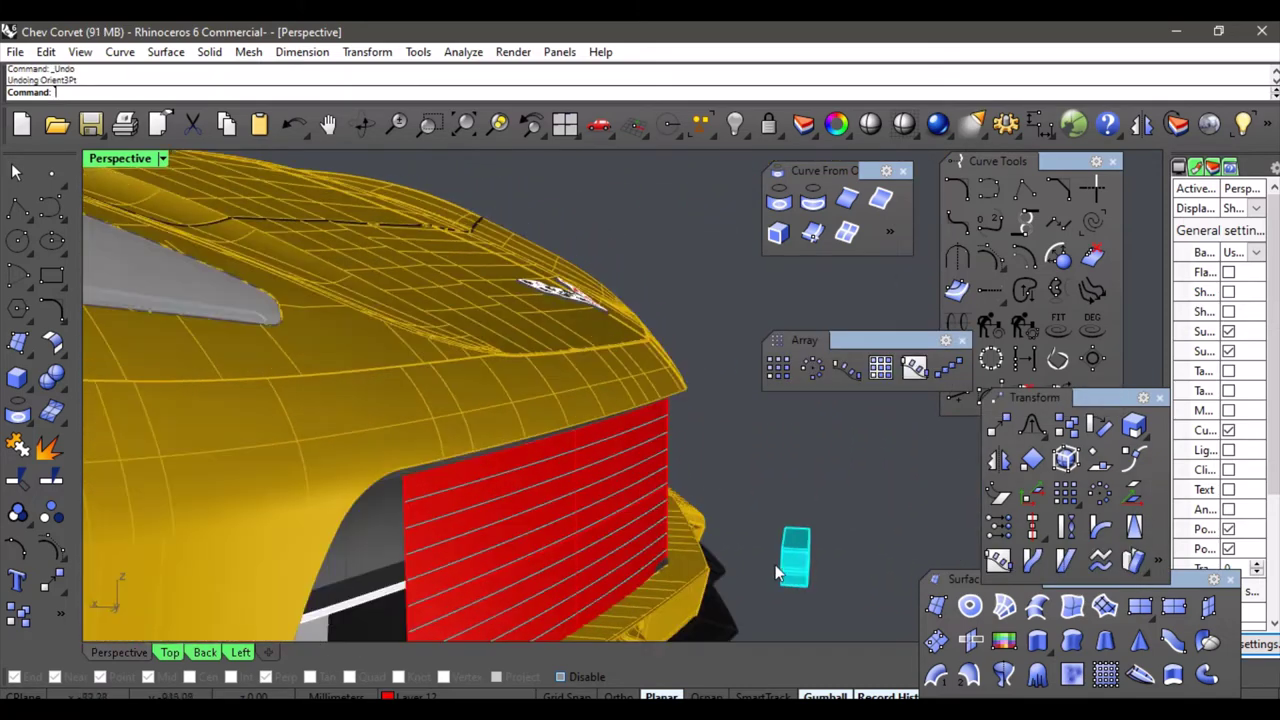
right_drag(808, 562, 705, 501)
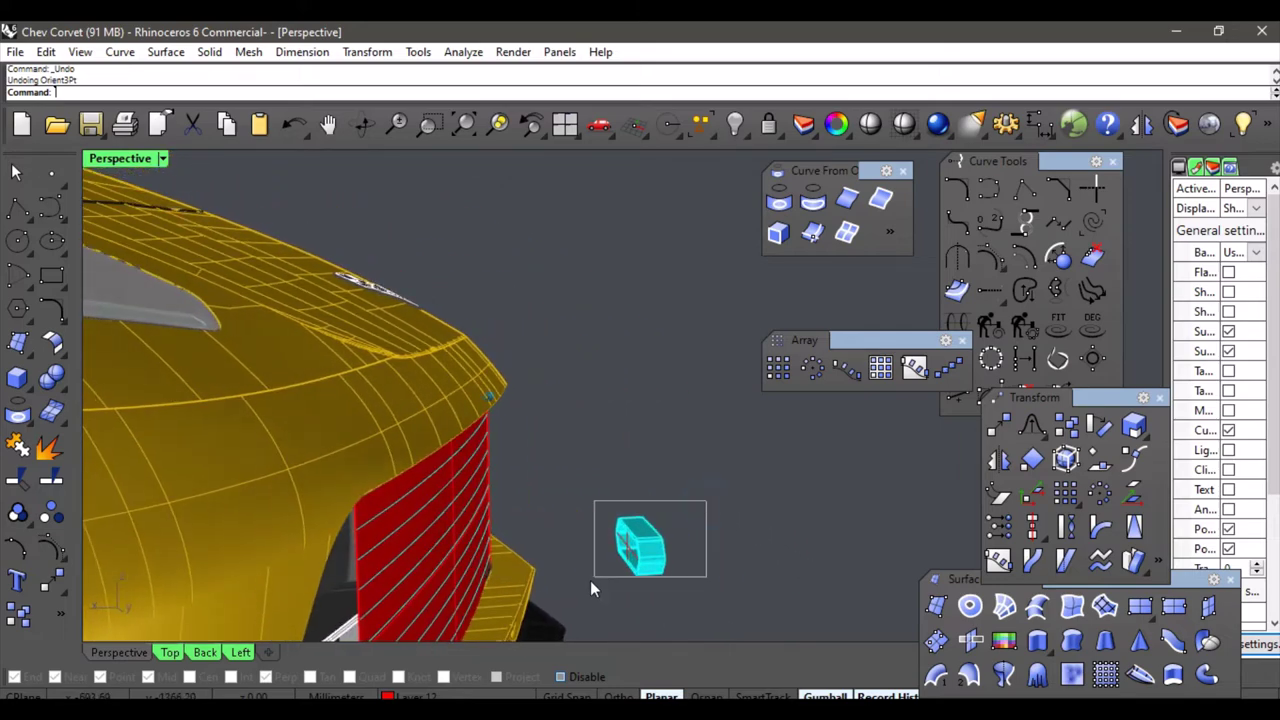
drag(591, 582, 591, 584)
key(Left)
key(Left)
key(Left)
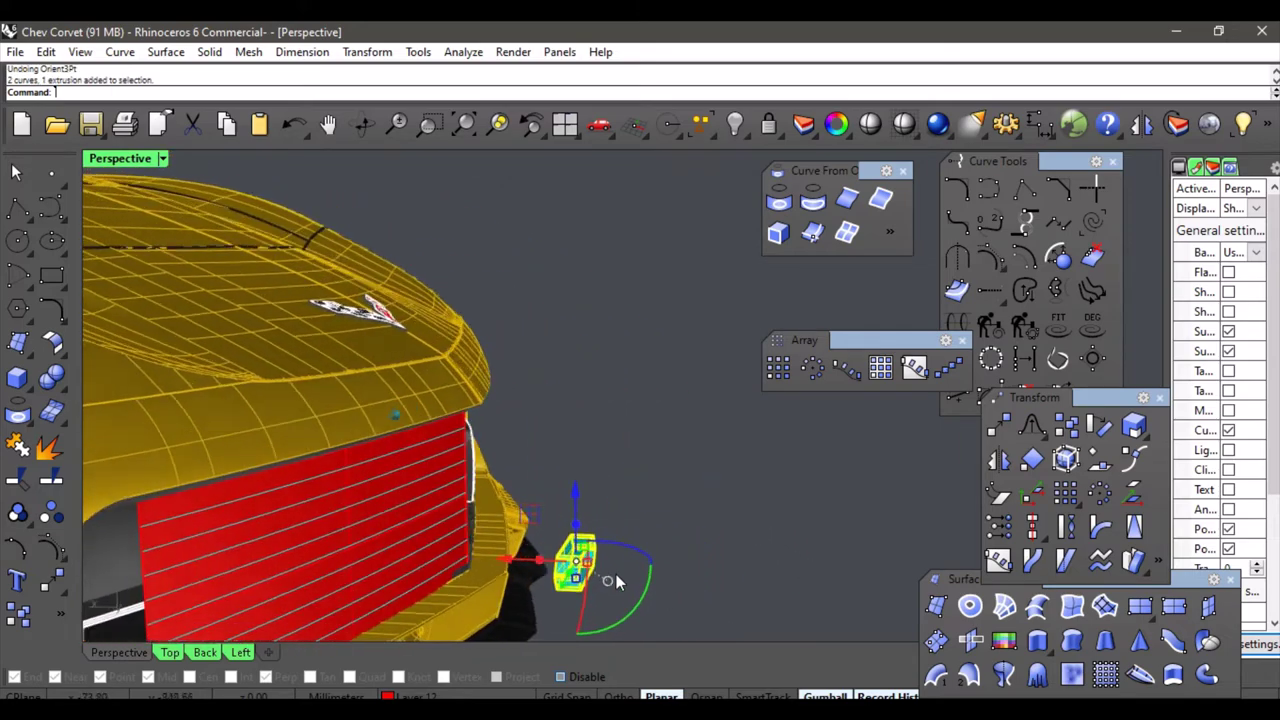
key(Left)
key(Left)
key(Left)
mouse_move(651, 563)
mouse_down()
mouse_move(540, 556)
mouse_move(504, 585)
mouse_move(670, 578)
mouse_up()
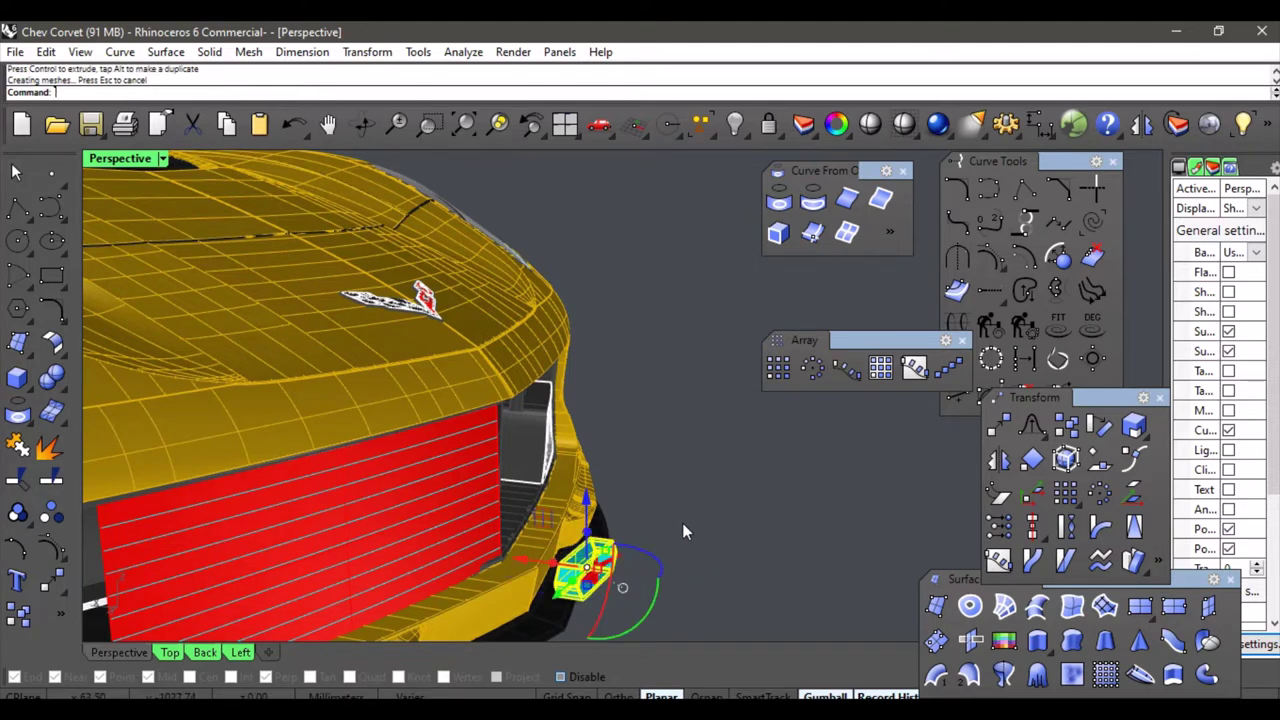
Delete the stray surface inside the hexagon ring, keeping the ring extrusion and its cross lines.
scroll(686, 490, down, 4)
right_drag(686, 490, 498, 527)
scroll(497, 526, down, 1)
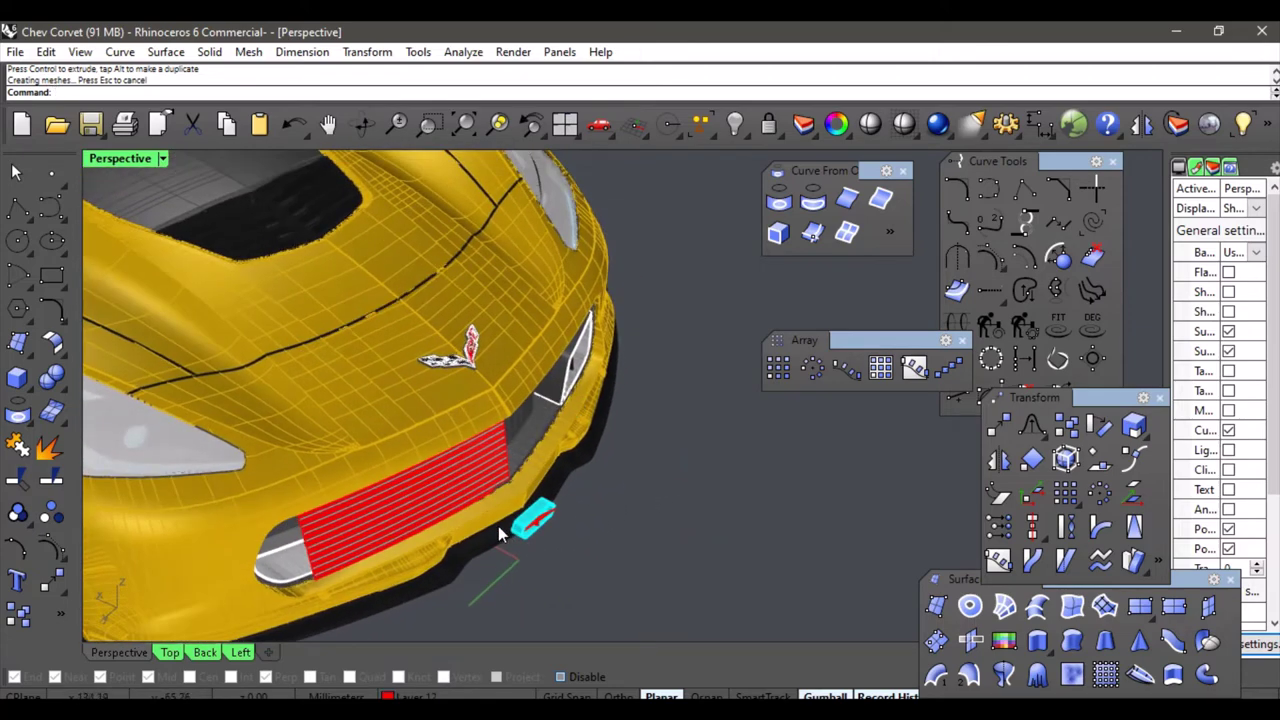
right_drag(498, 526, 601, 546)
scroll(536, 524, up, 1)
scroll(536, 524, up, 5)
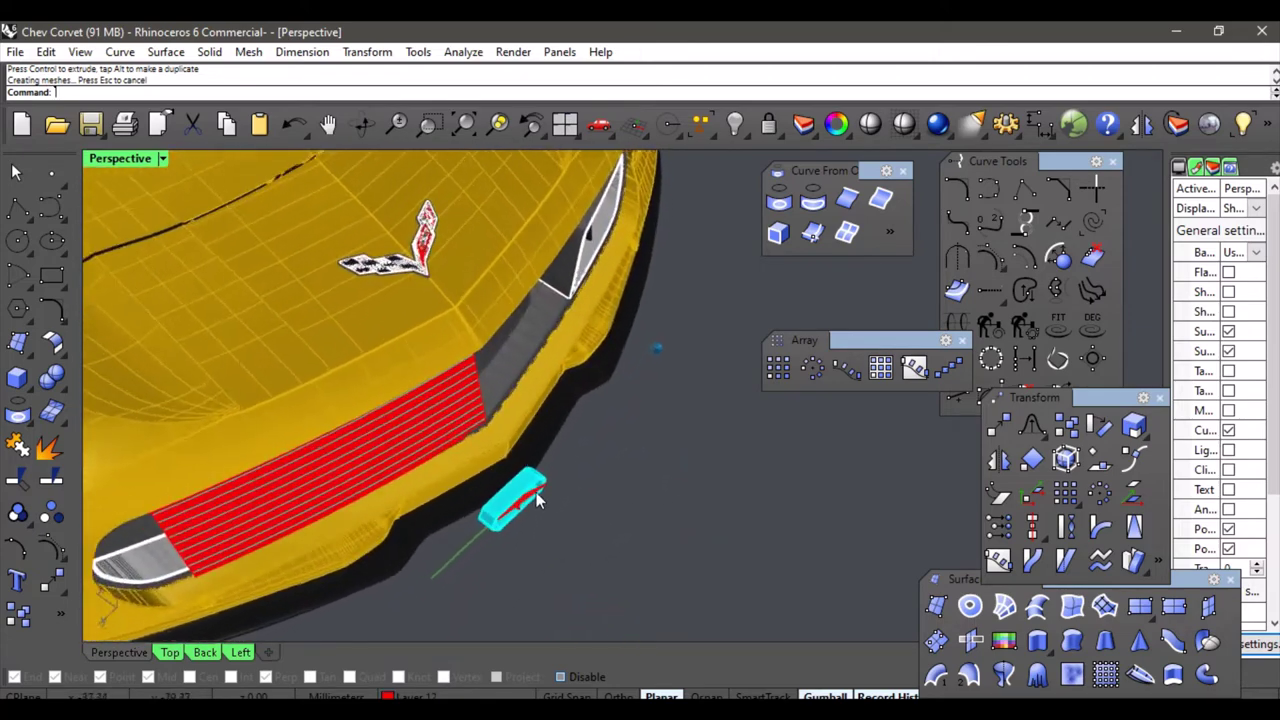
click(529, 519)
click(525, 514)
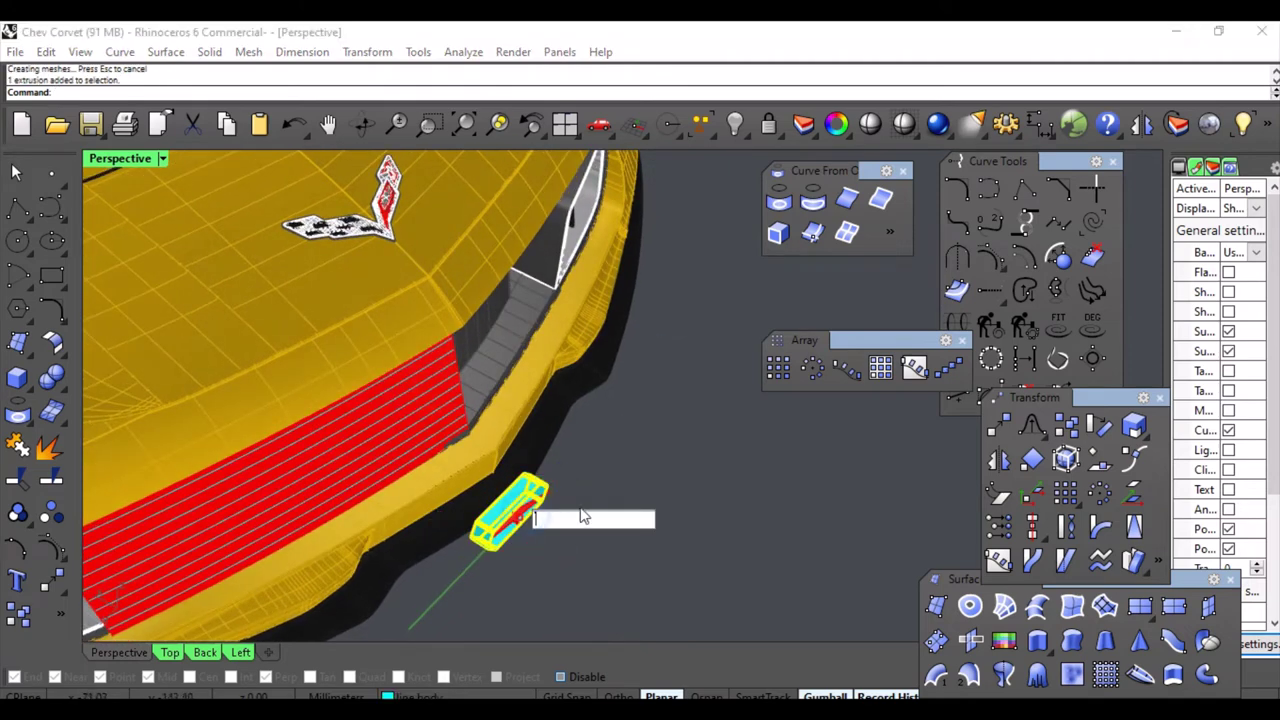
click(555, 506)
click(524, 515)
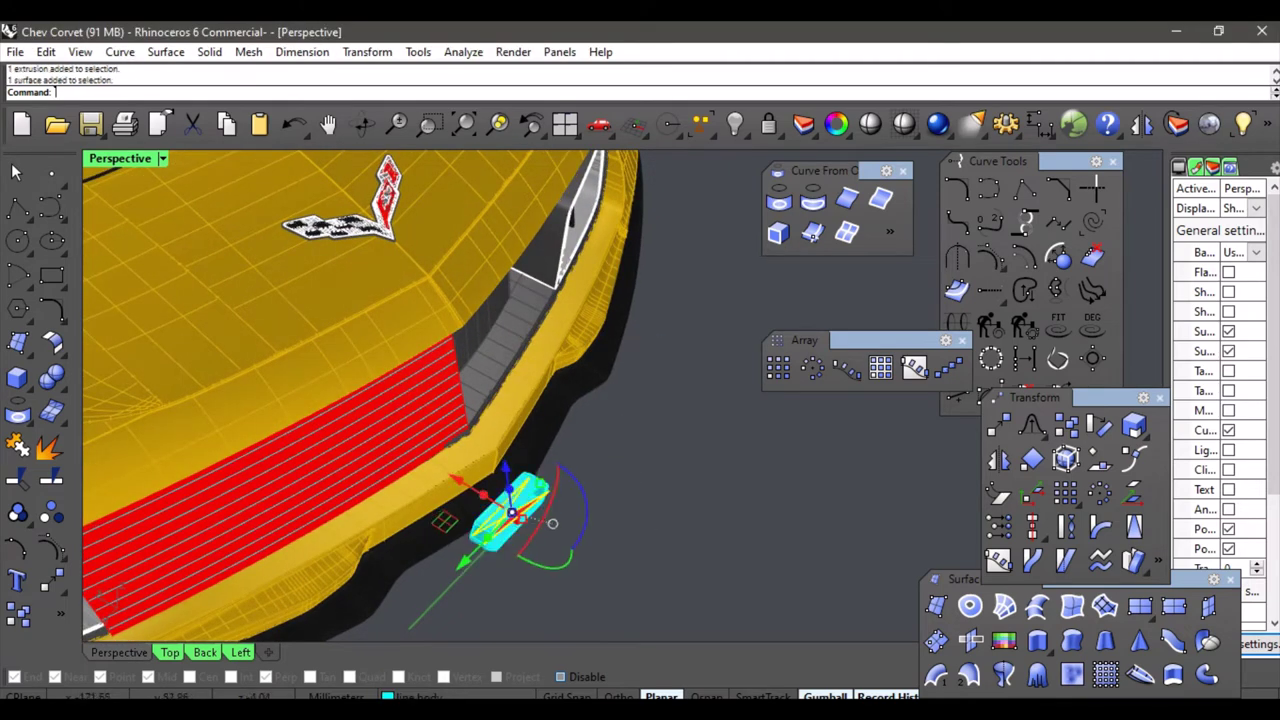
key(Delete)
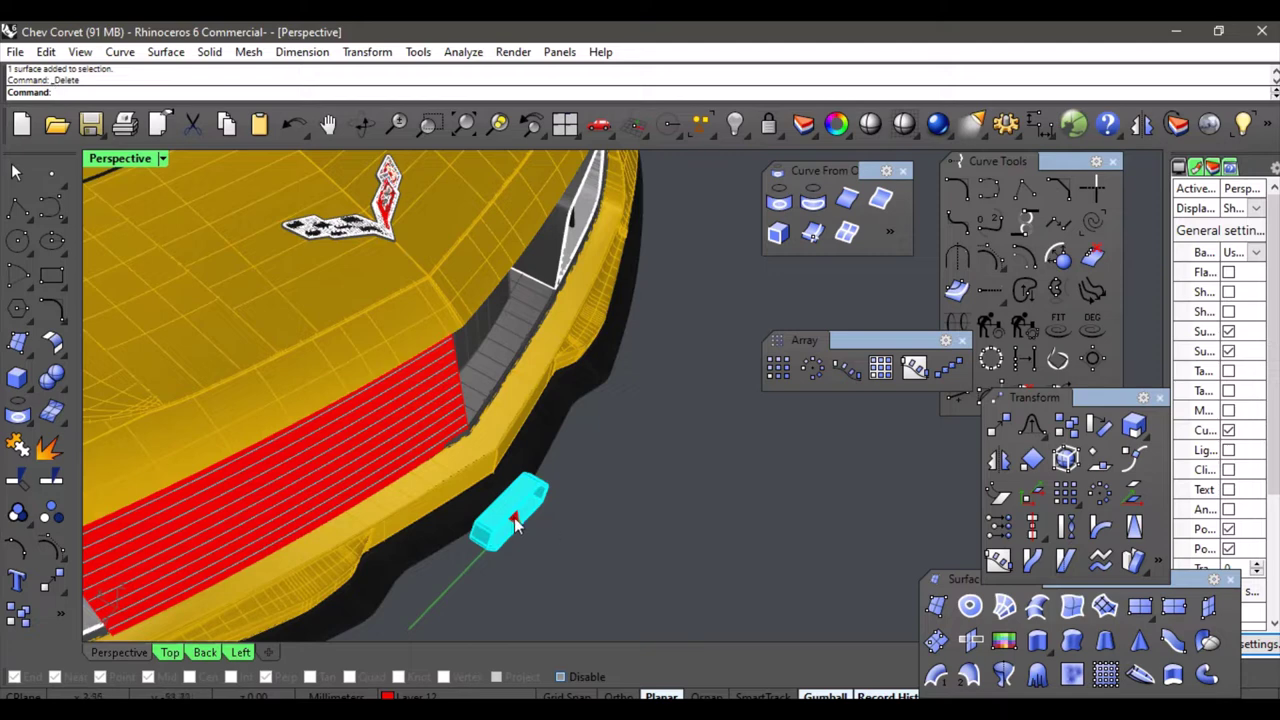
key(ctrl+z)
key(Delete)
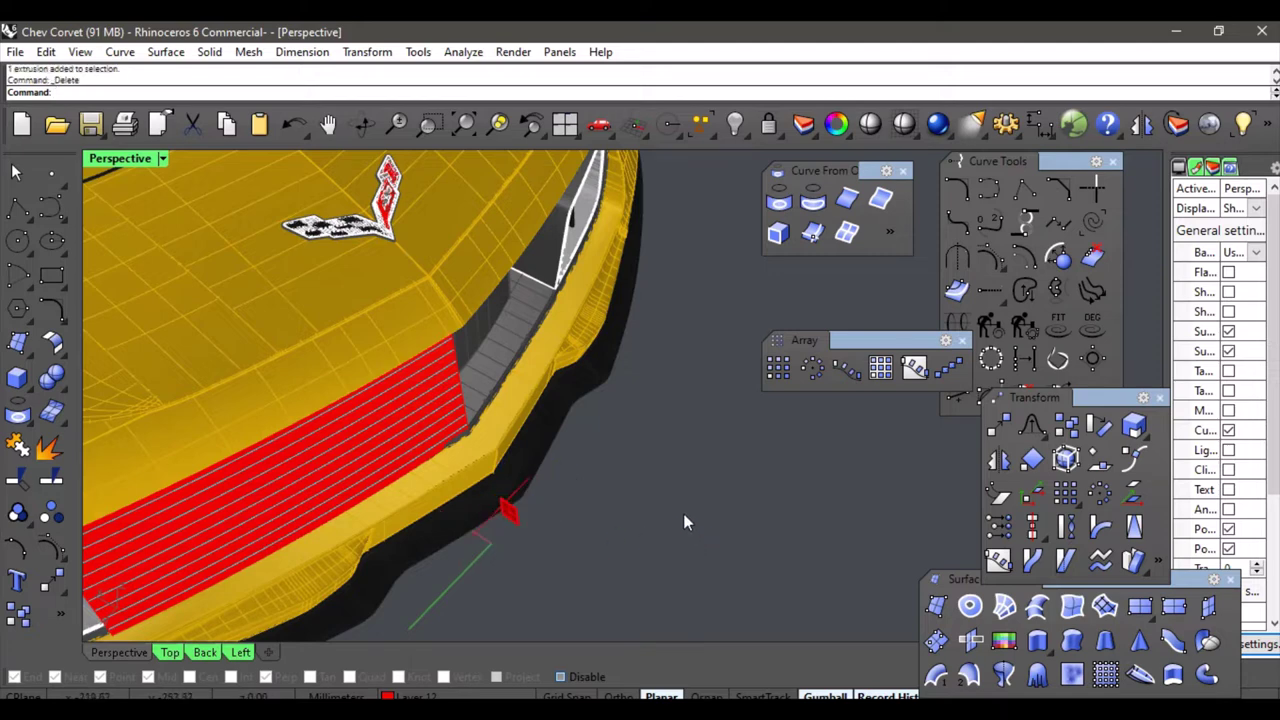
key(ctrl+z)
click(551, 534)
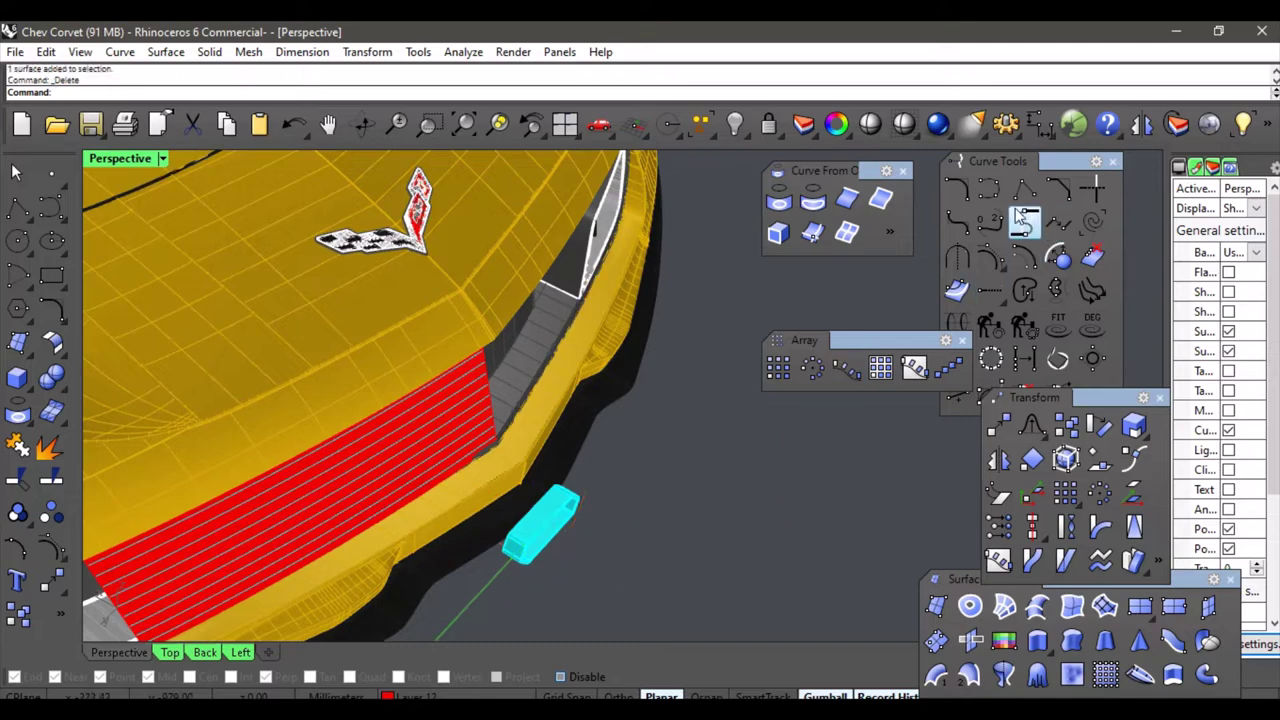
Move the two cross lines onto the hexagon ring's front face, using the lower end of the vertical line as base point.
click(1024, 190)
right_drag(742, 372, 740, 487)
scroll(738, 484, up, 3)
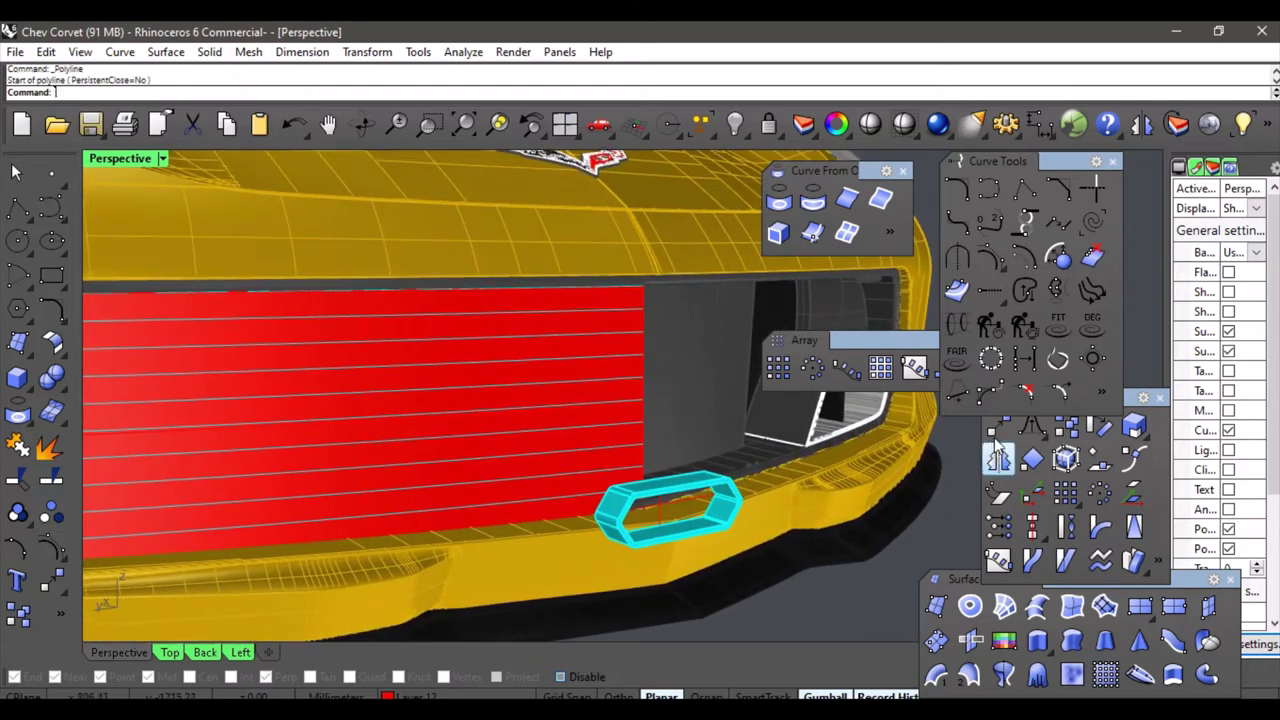
right_drag(735, 520, 696, 483)
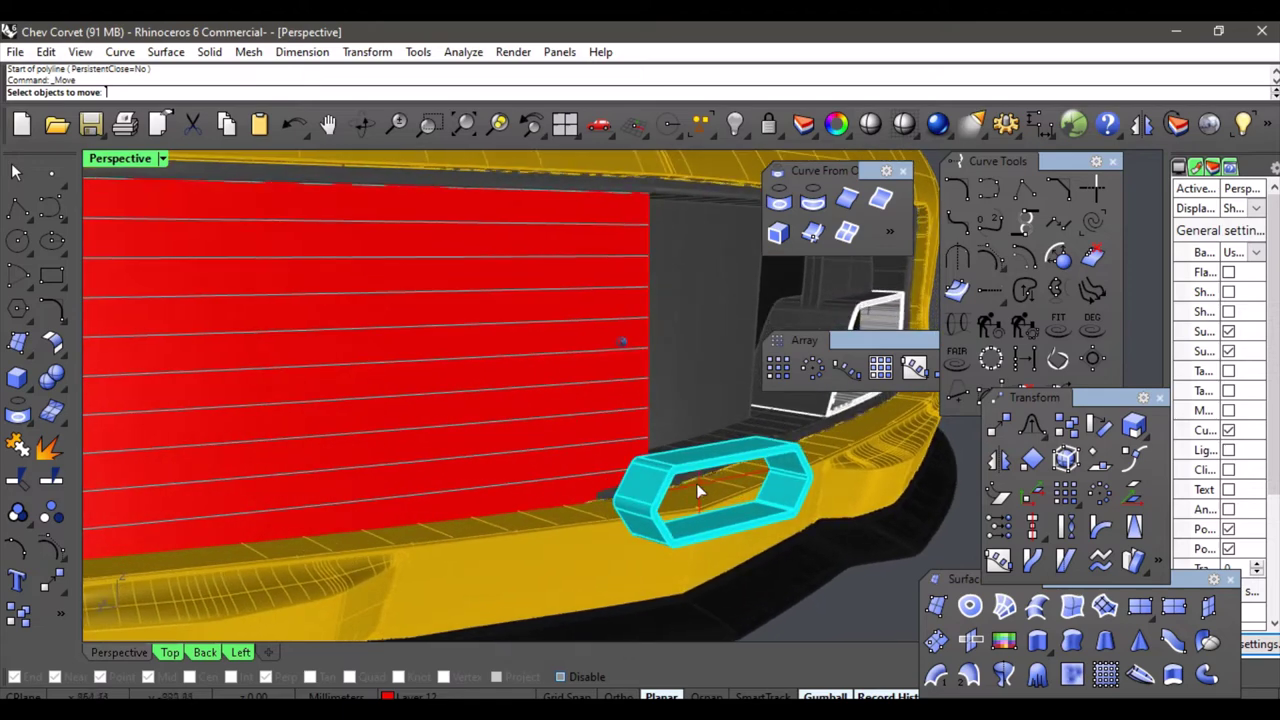
click(703, 504)
click(785, 528)
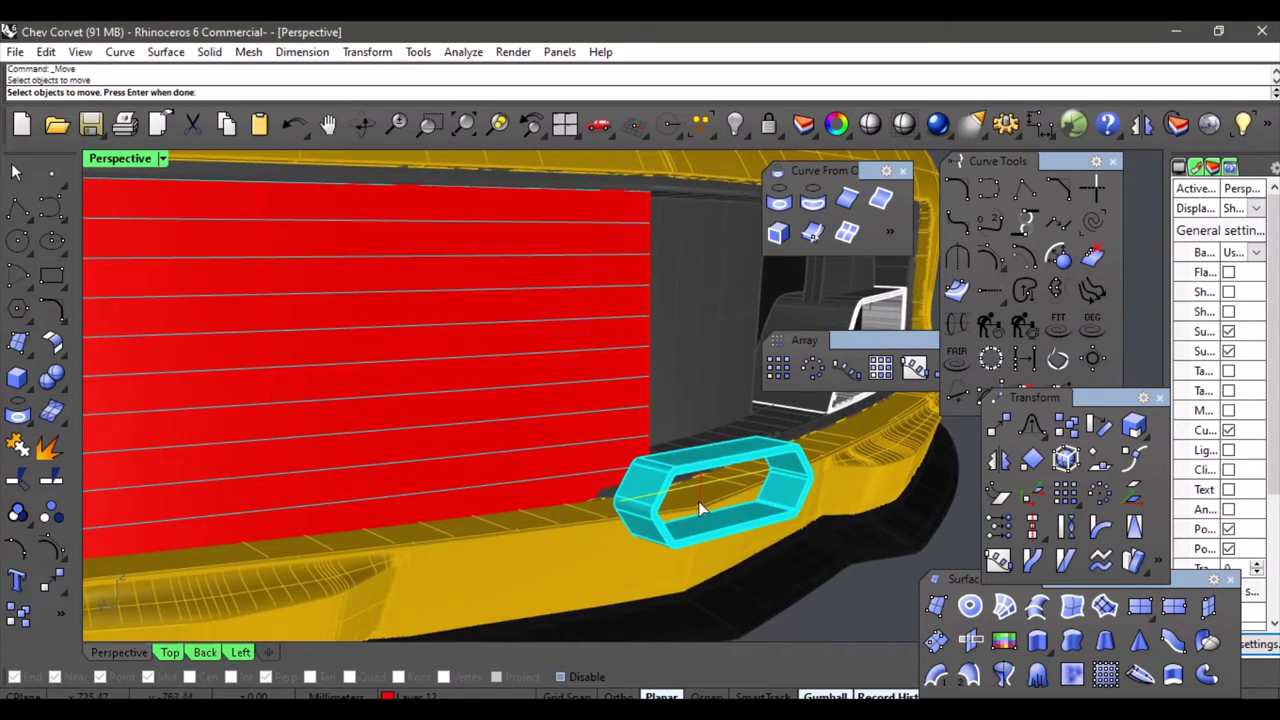
key(Return)
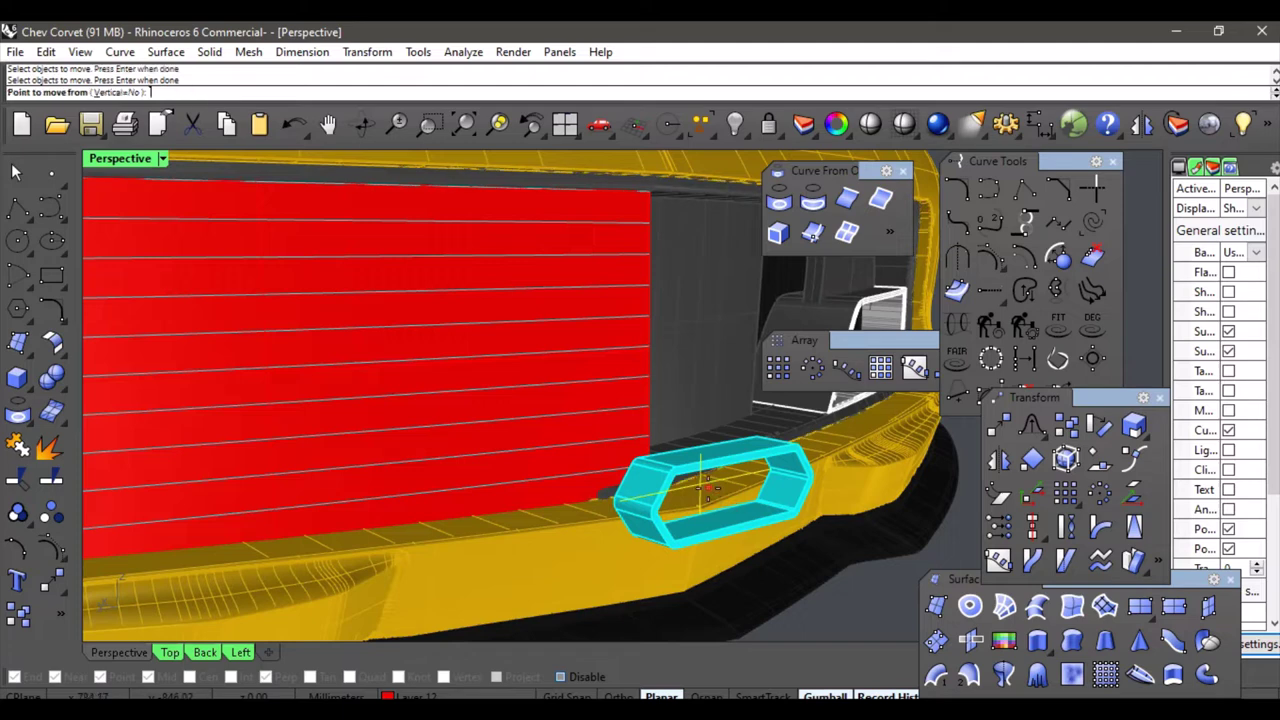
click(699, 513)
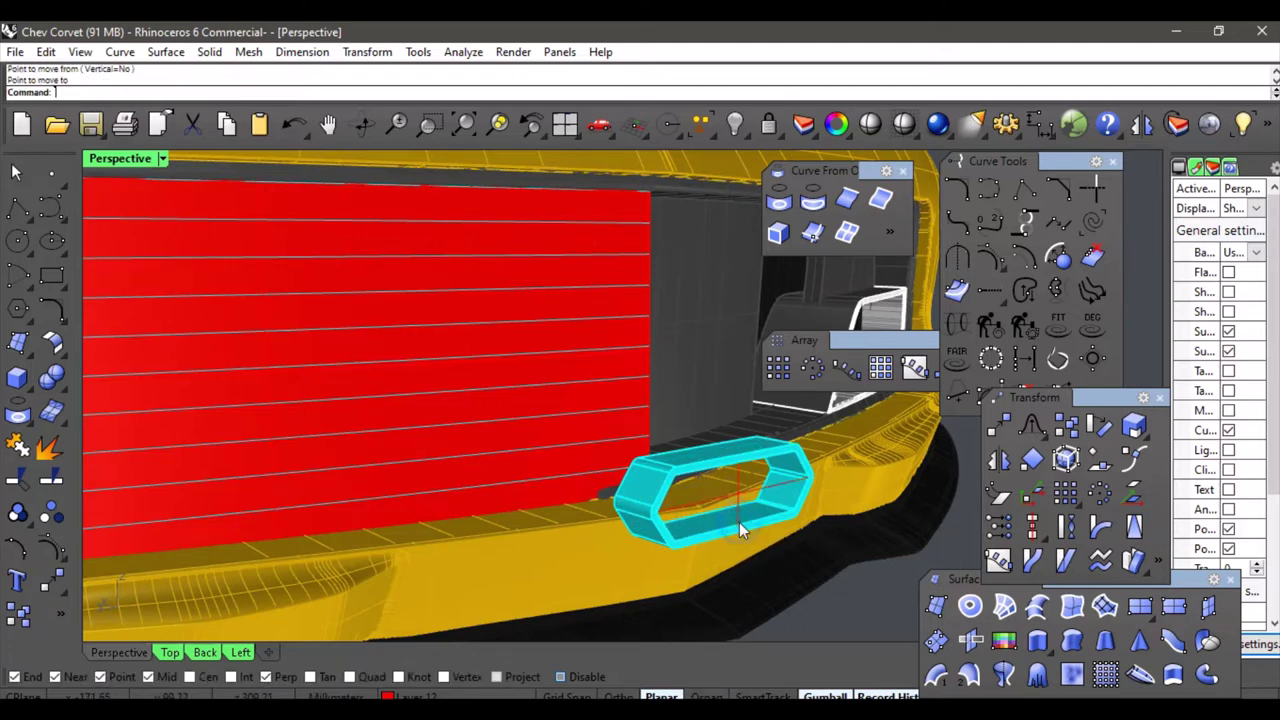
right_drag(733, 541, 705, 527)
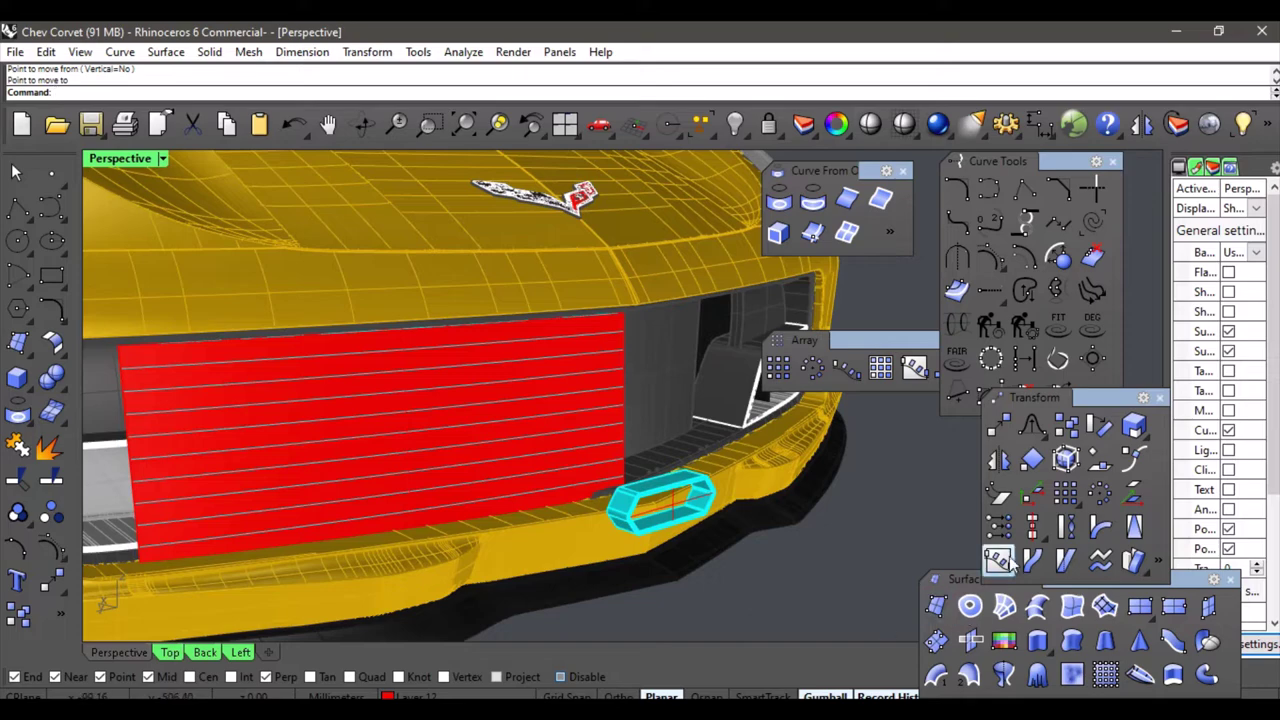
Start a three-point Orient of the ring extrusion, referencing both ends of its horizontal cross line and the top of the vertical one.
right_click(1036, 476)
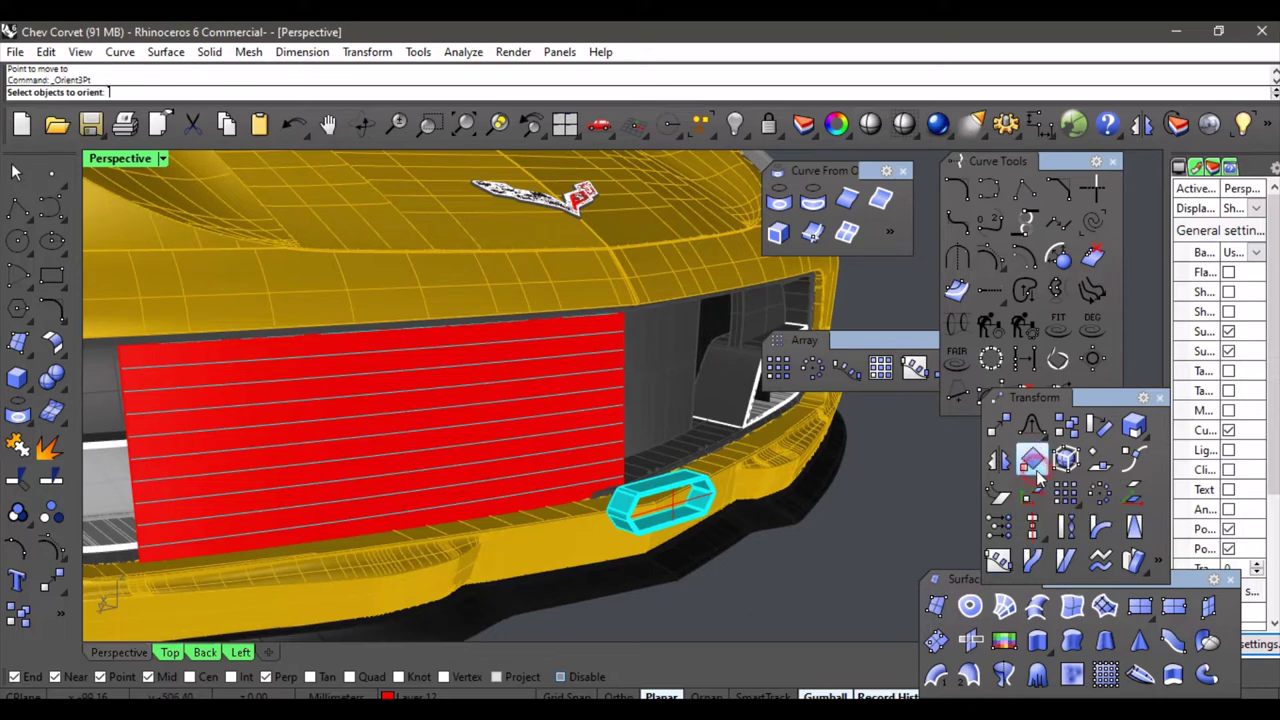
scroll(725, 533, up, 6)
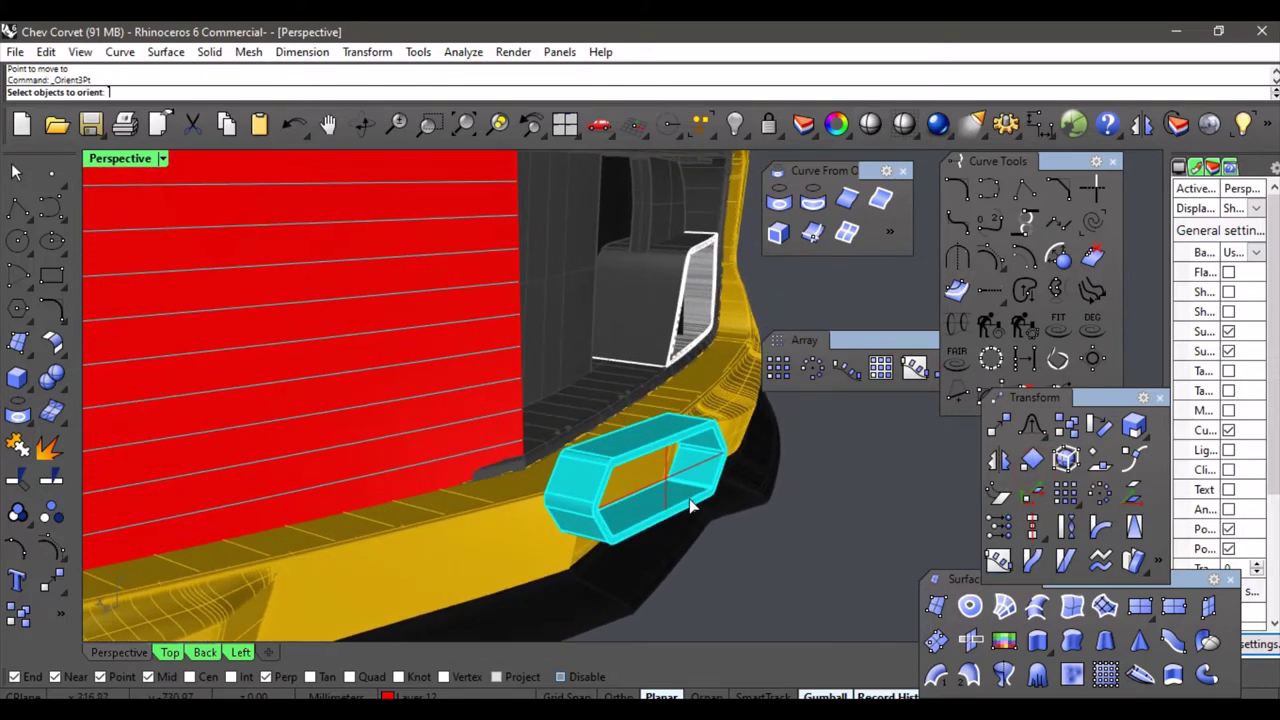
click(703, 491)
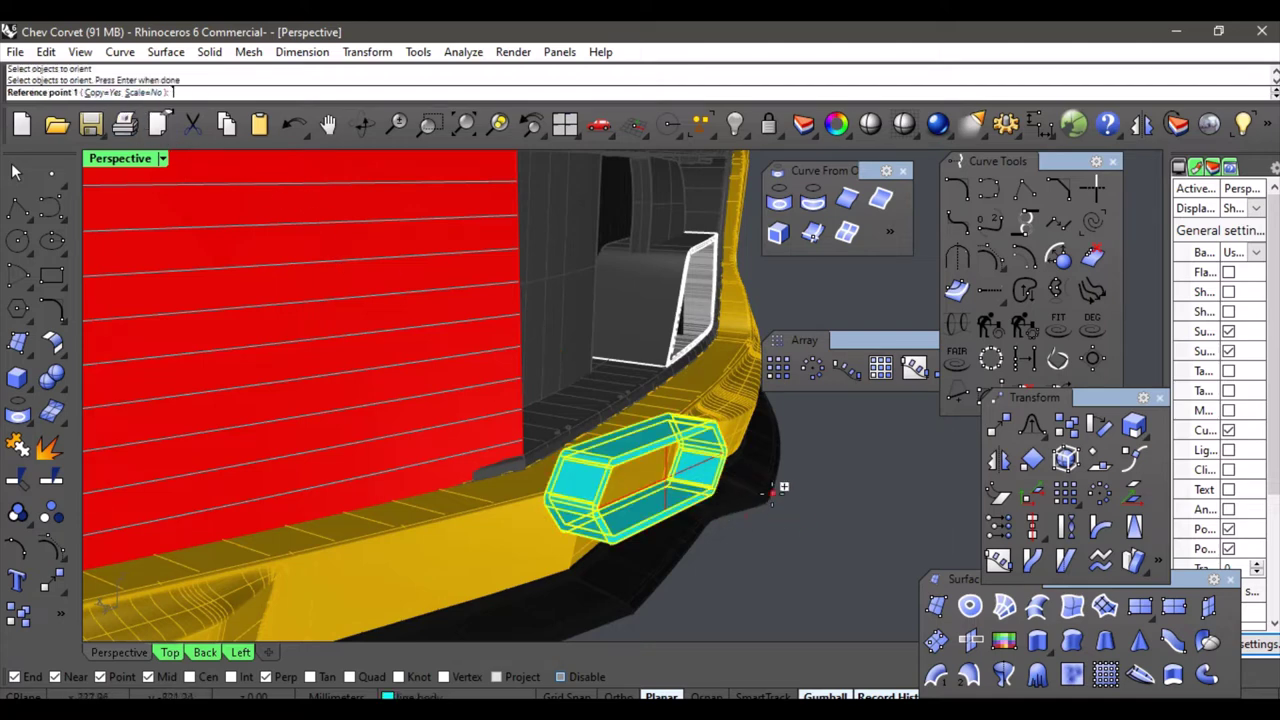
scroll(783, 487, up, 5)
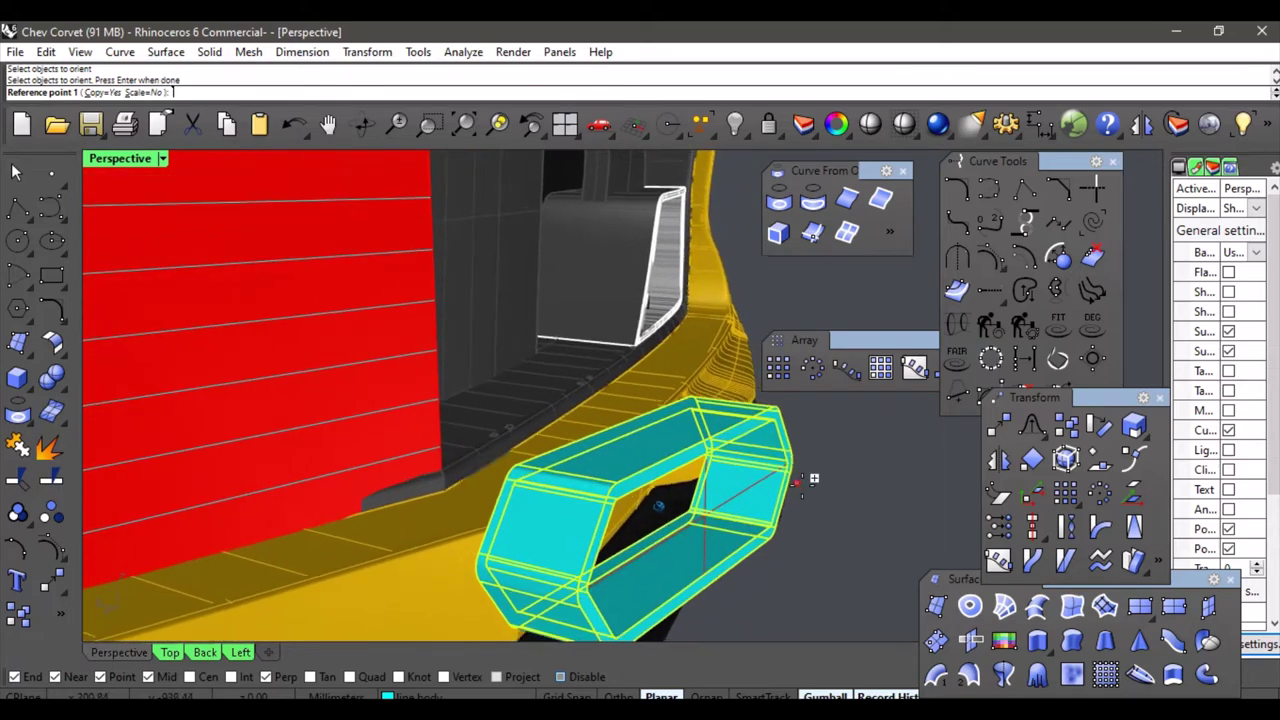
right_drag(802, 484, 791, 464)
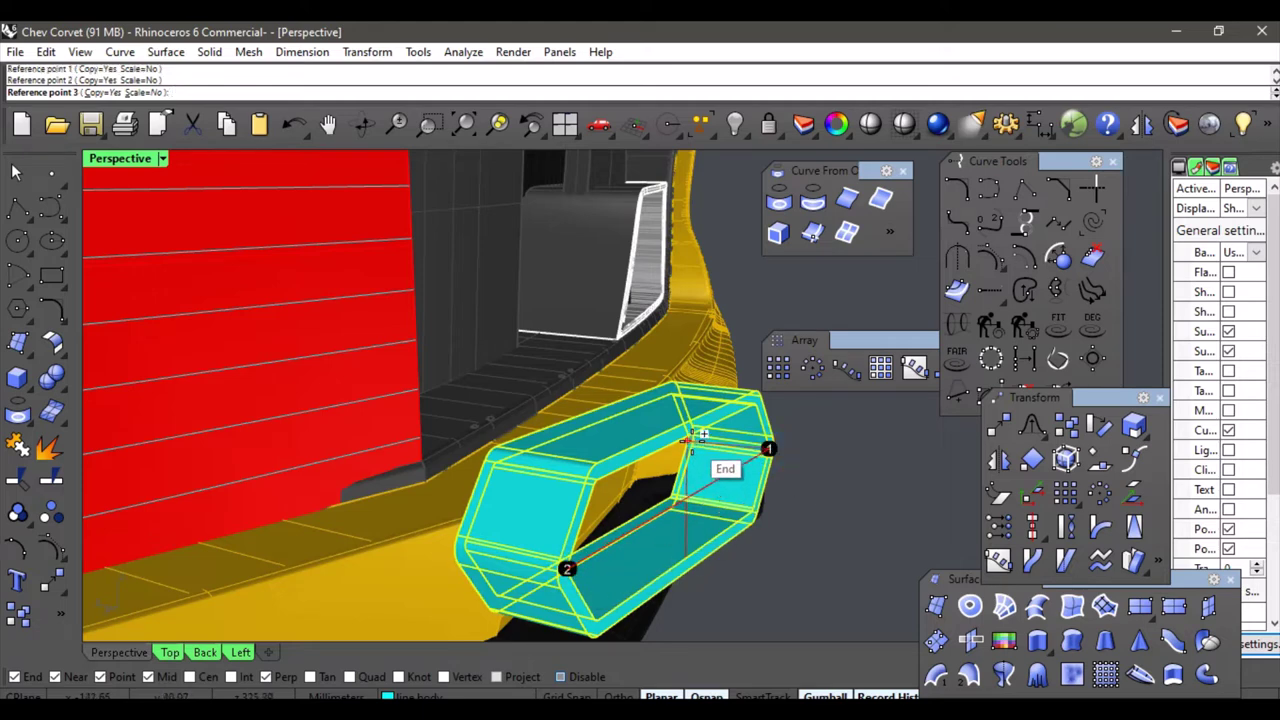
right_drag(697, 435, 530, 437)
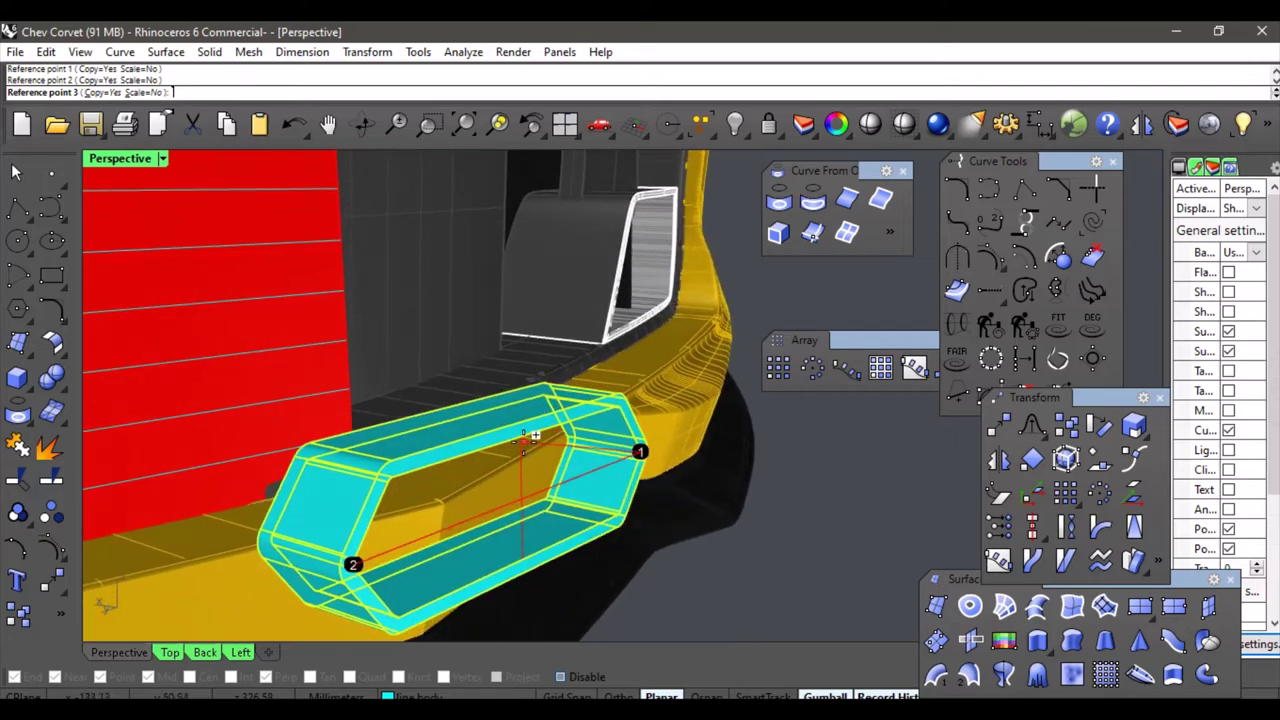
click(524, 438)
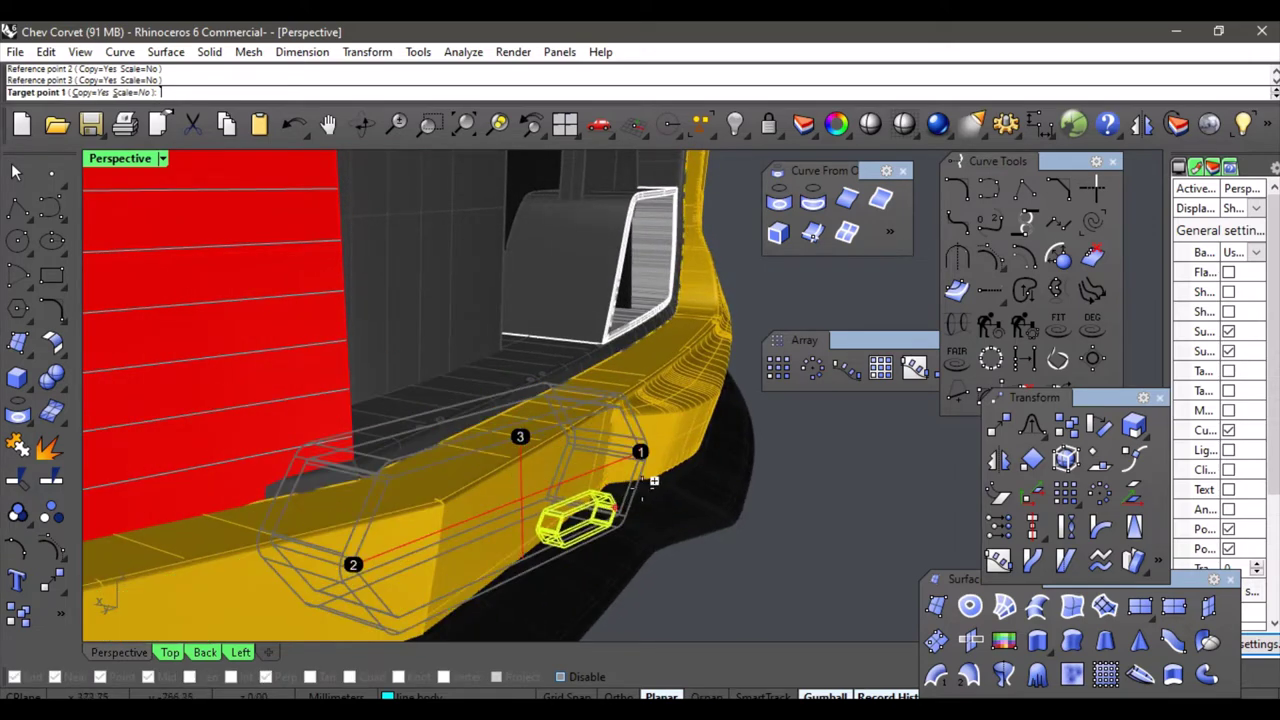
Orient one copy onto the red grille surface, targeting the end and another point of its uppermost inner curve and the surface's top edge.
right_drag(501, 448, 482, 367)
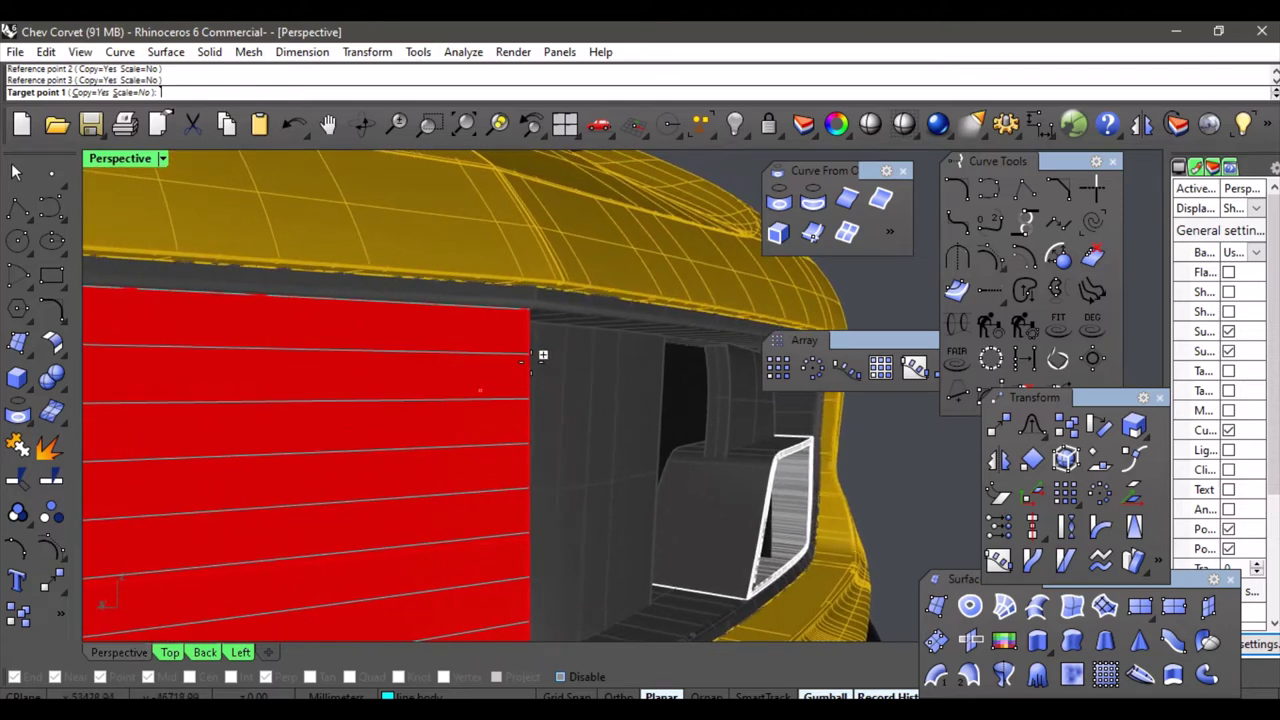
click(529, 356)
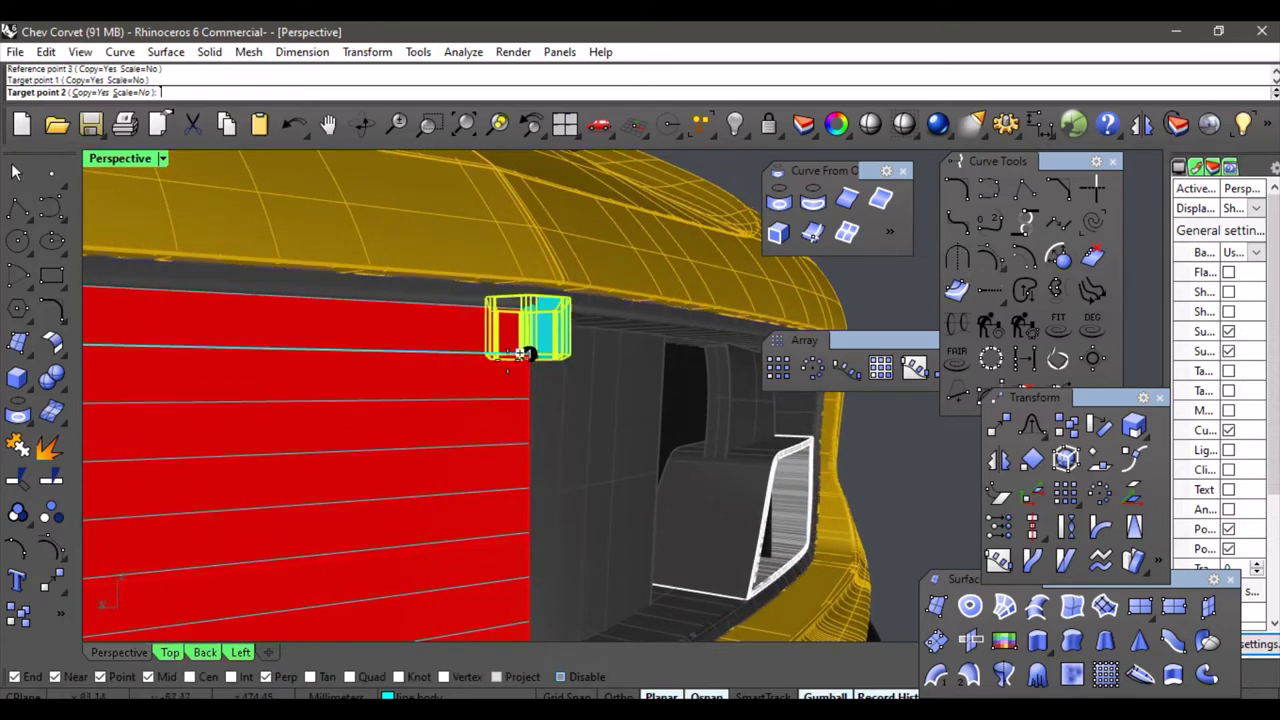
click(265, 347)
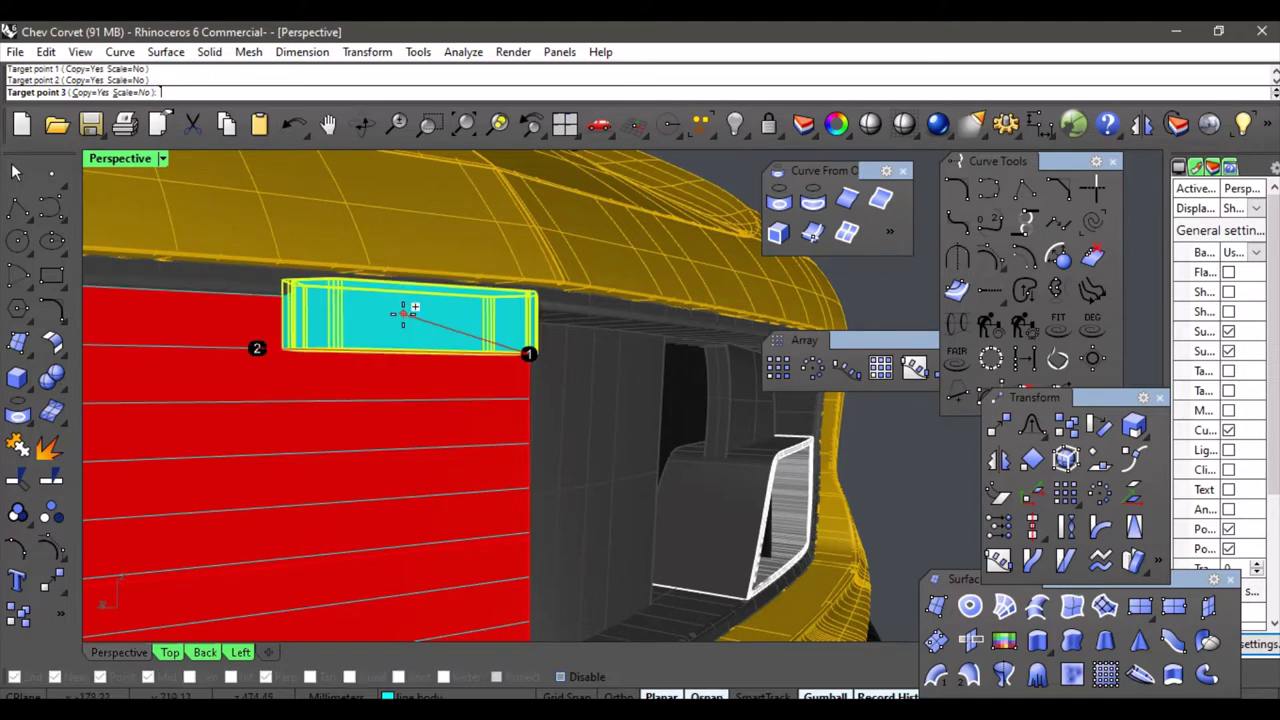
right_drag(414, 300, 478, 378)
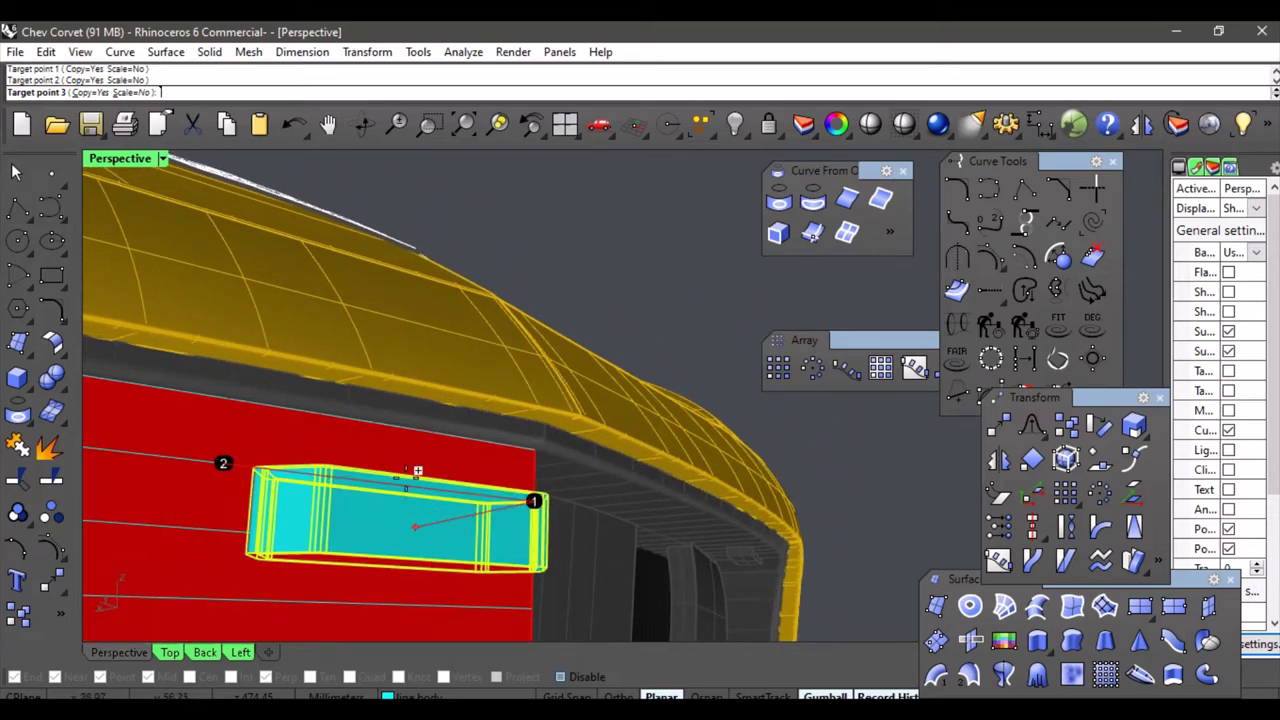
click(419, 428)
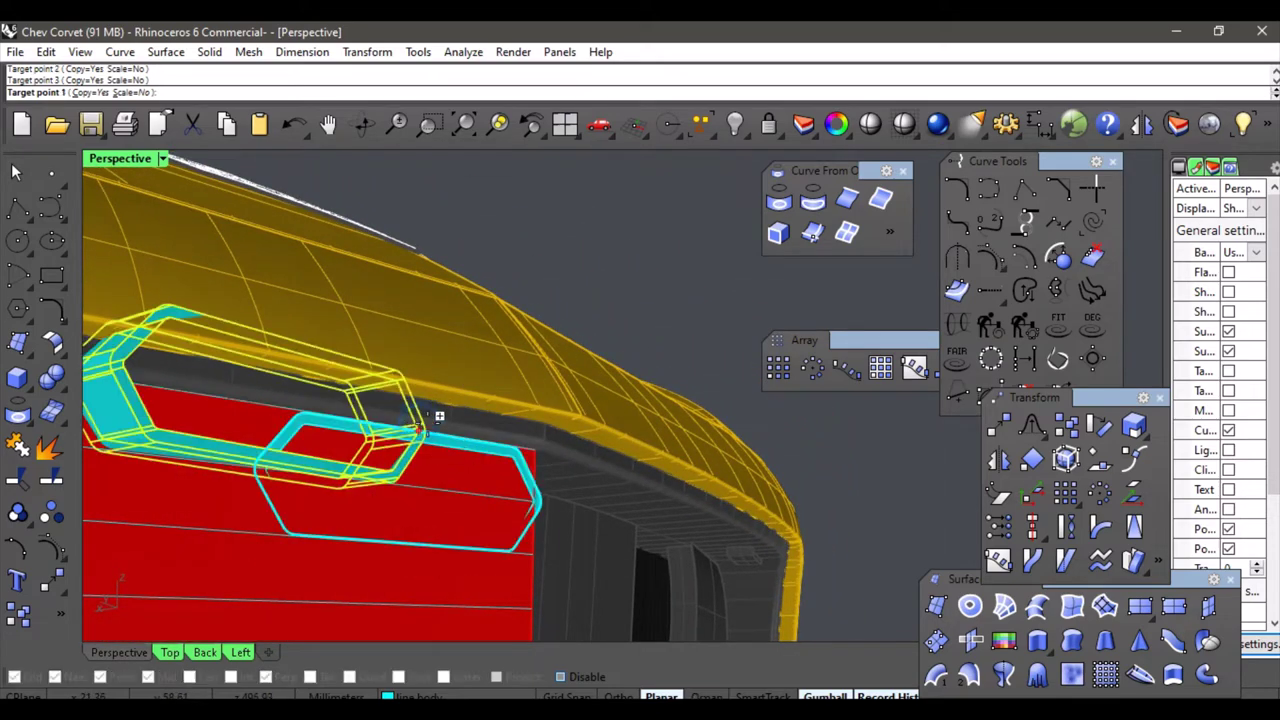
mouse_move(483, 446)
right_down()
mouse_move(475, 454)
mouse_move(490, 447)
right_up()
scroll(567, 453, down, 4)
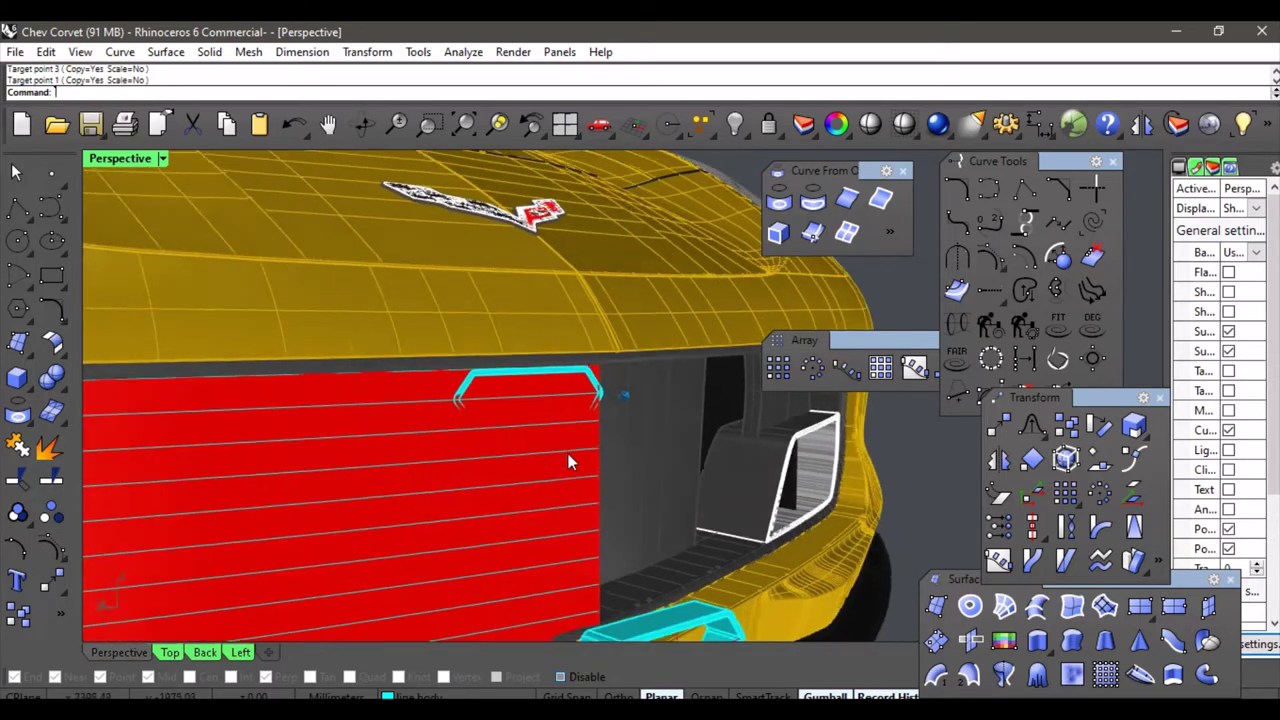
right_drag(567, 453, 565, 451)
right_drag(439, 426, 412, 695)
click(412, 708)
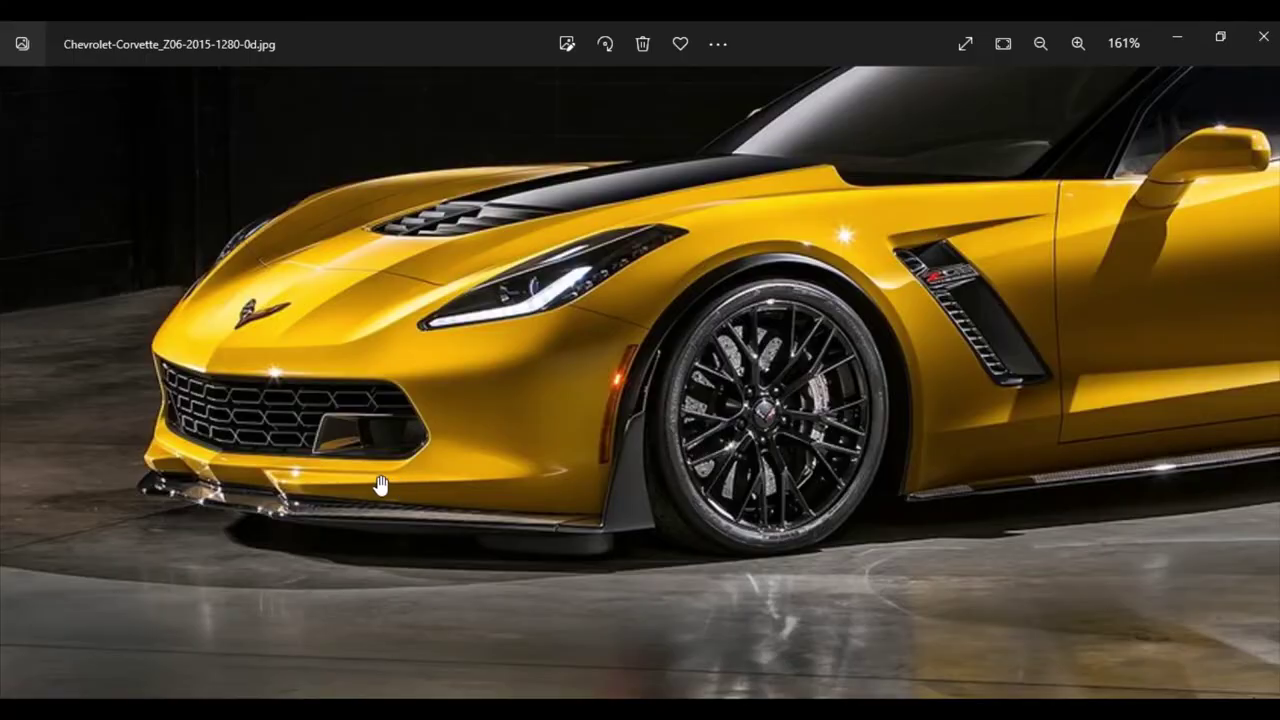
scroll(298, 452, down, 3)
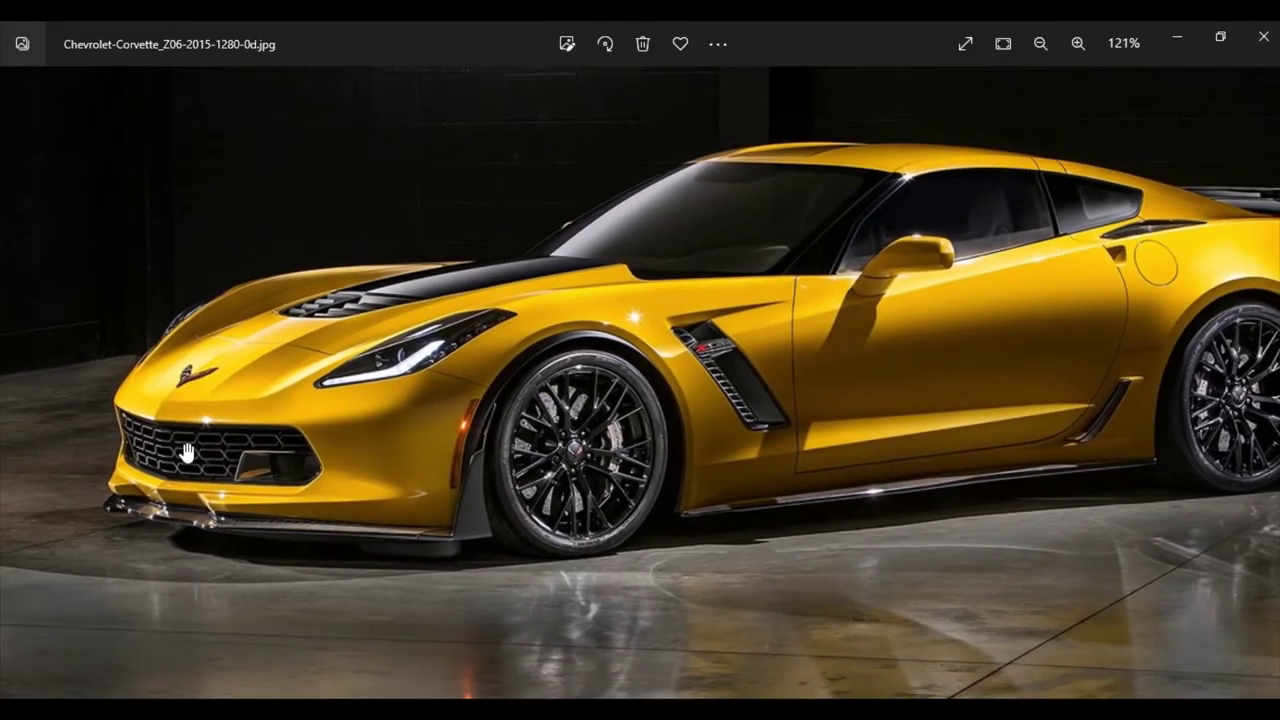
scroll(106, 400, up, 3)
scroll(106, 400, up, 5)
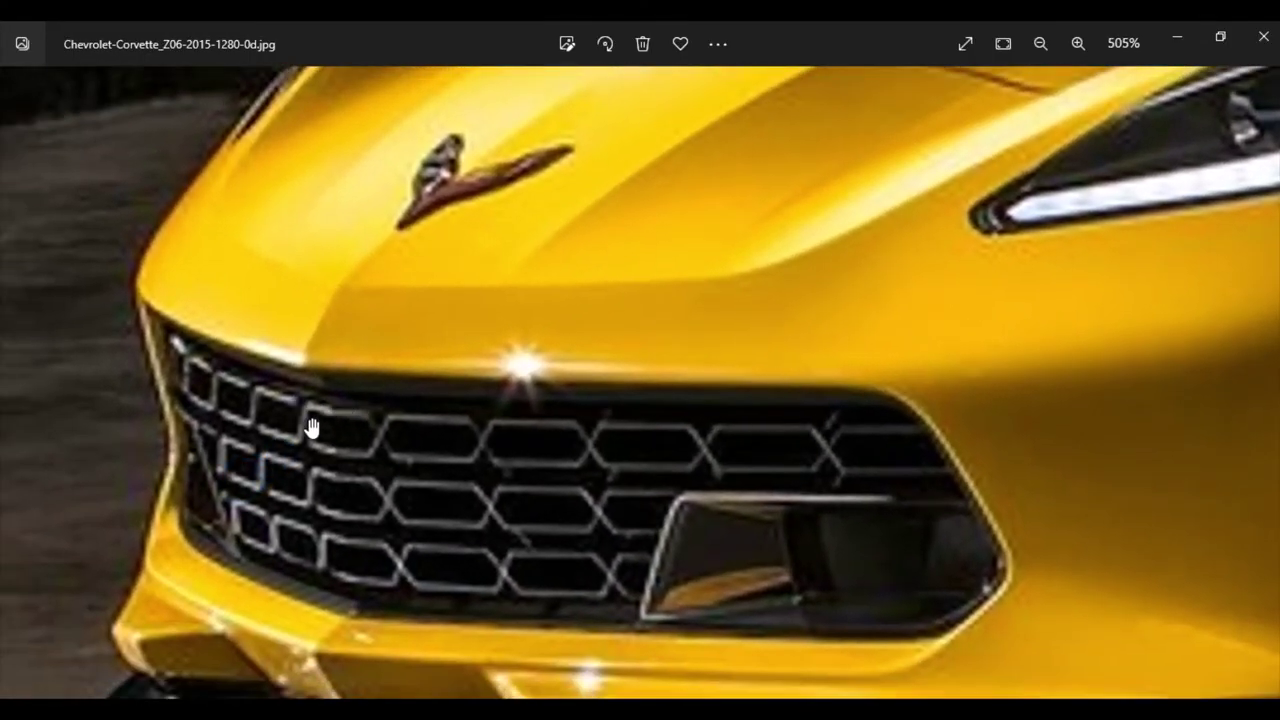
scroll(311, 428, down, 3)
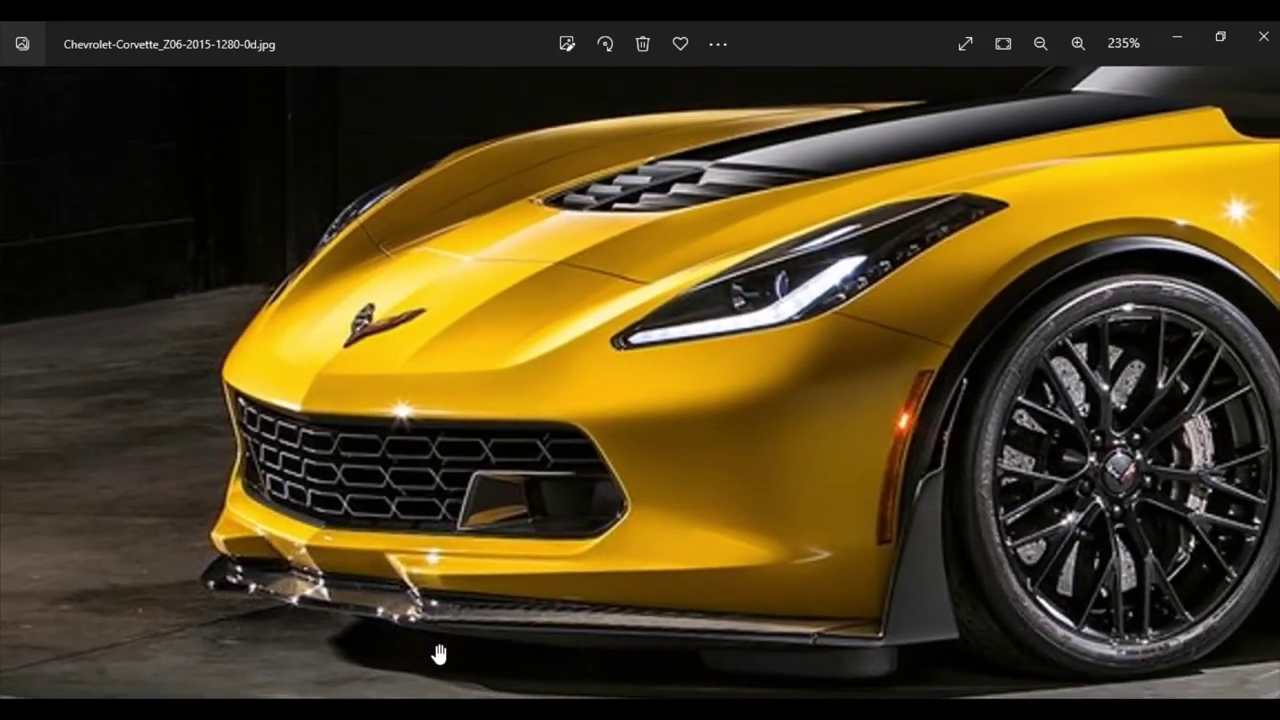
key(alt+Tab)
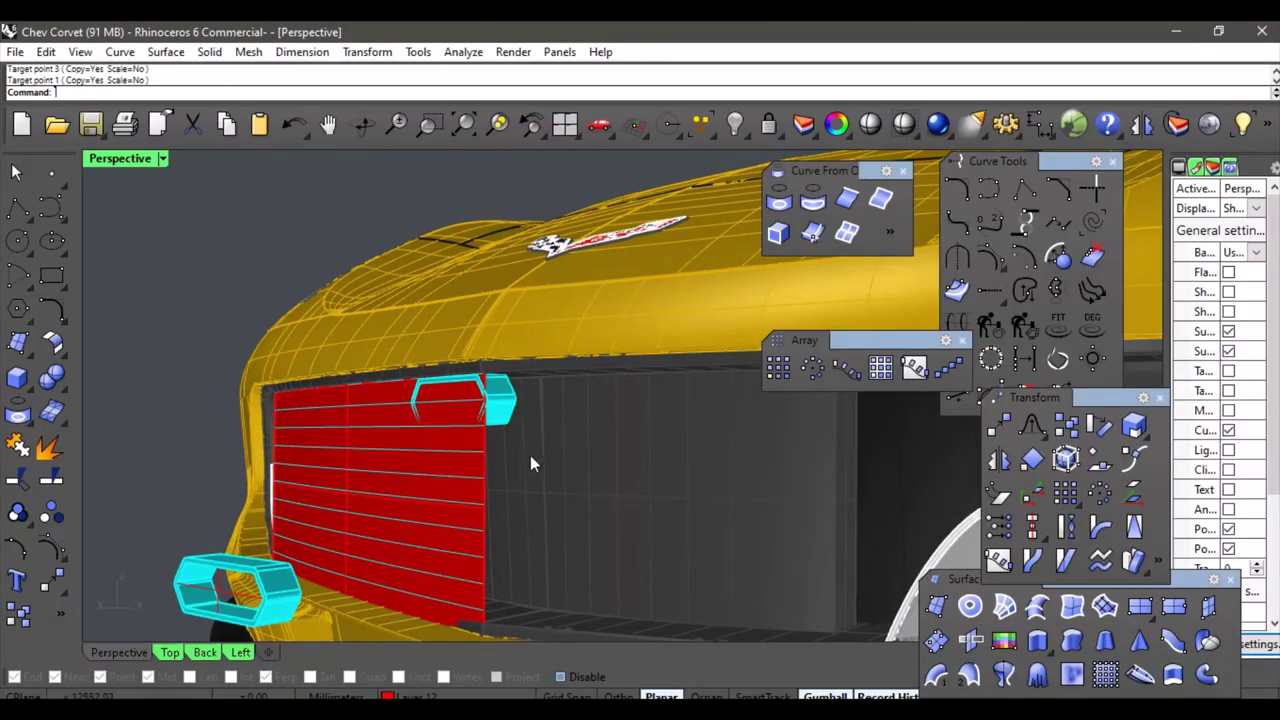
Move the oriented hexagon ring from the midpoint of its top front edge to the red surface's upper corner at the car's centre.
right_drag(530, 455, 548, 432)
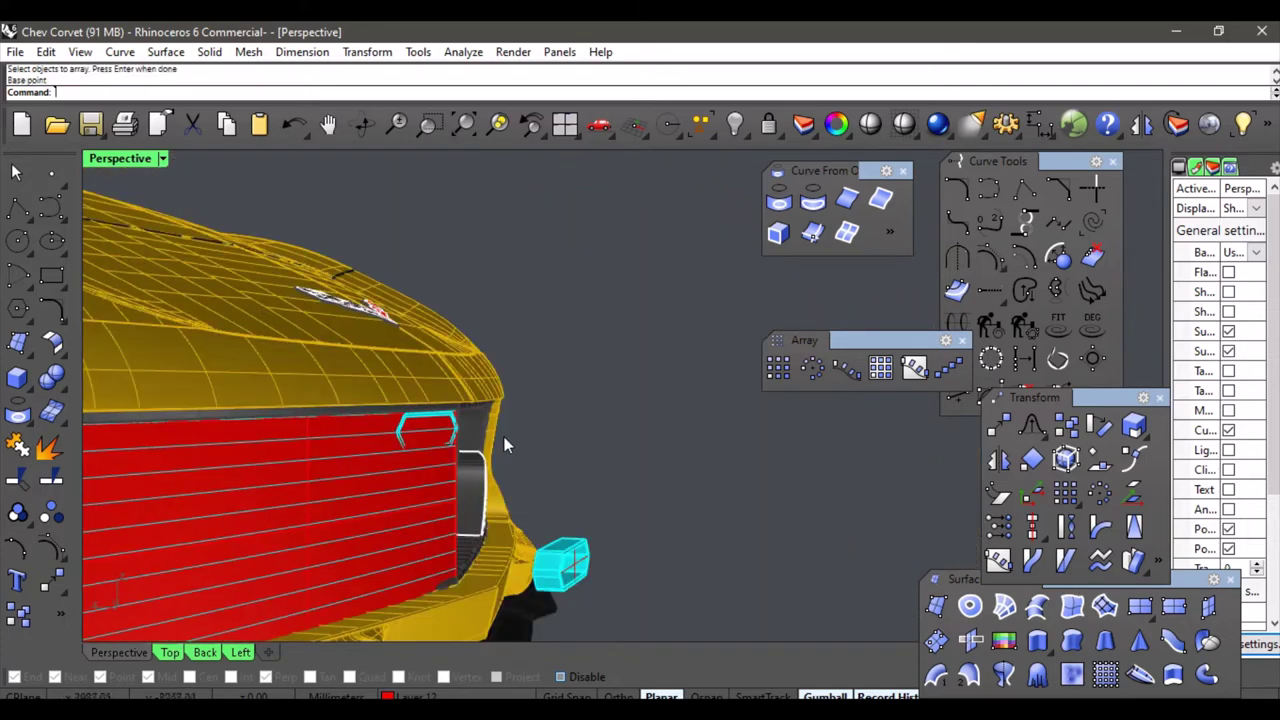
scroll(505, 445, up, 5)
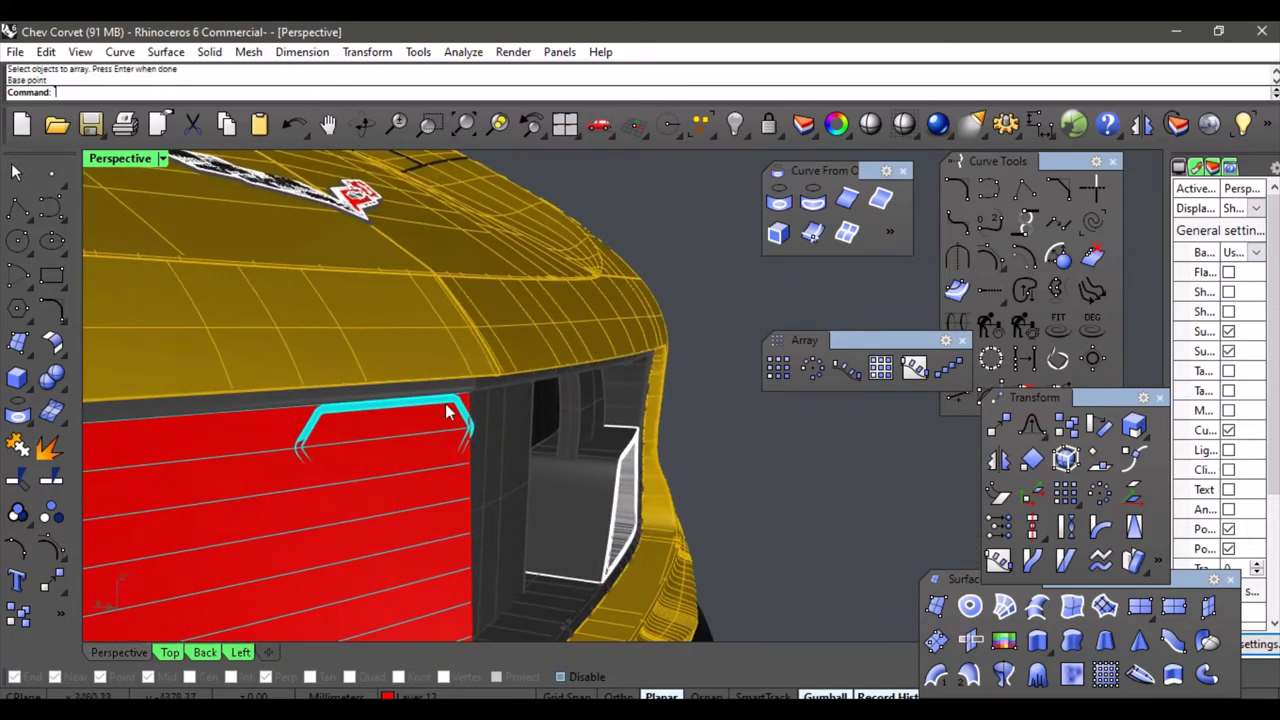
click(478, 430)
click(550, 492)
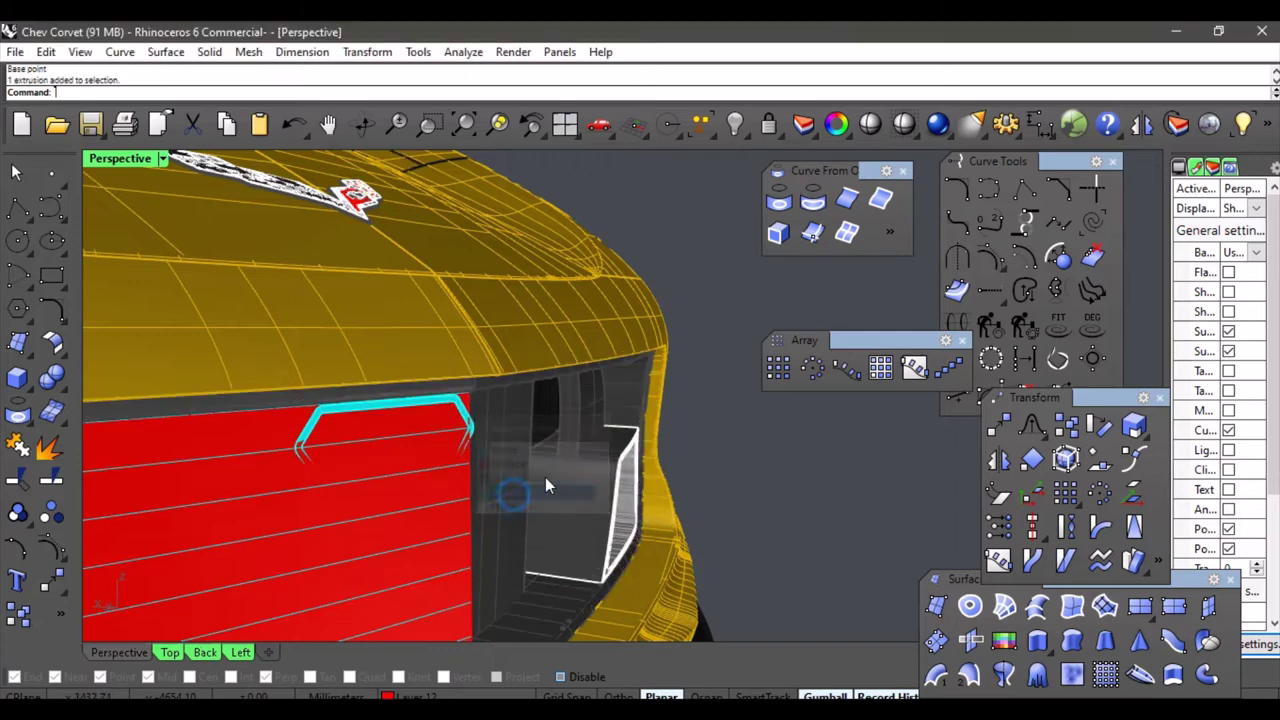
right_drag(559, 438, 620, 460)
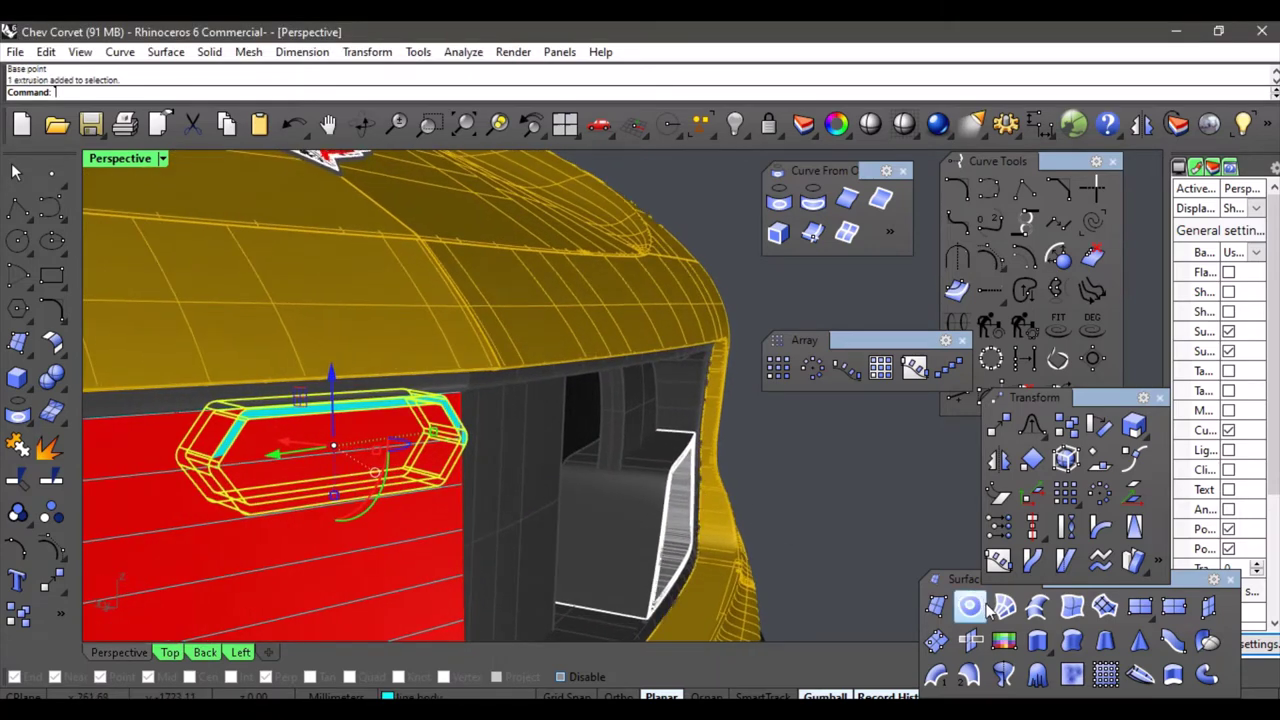
click(1000, 428)
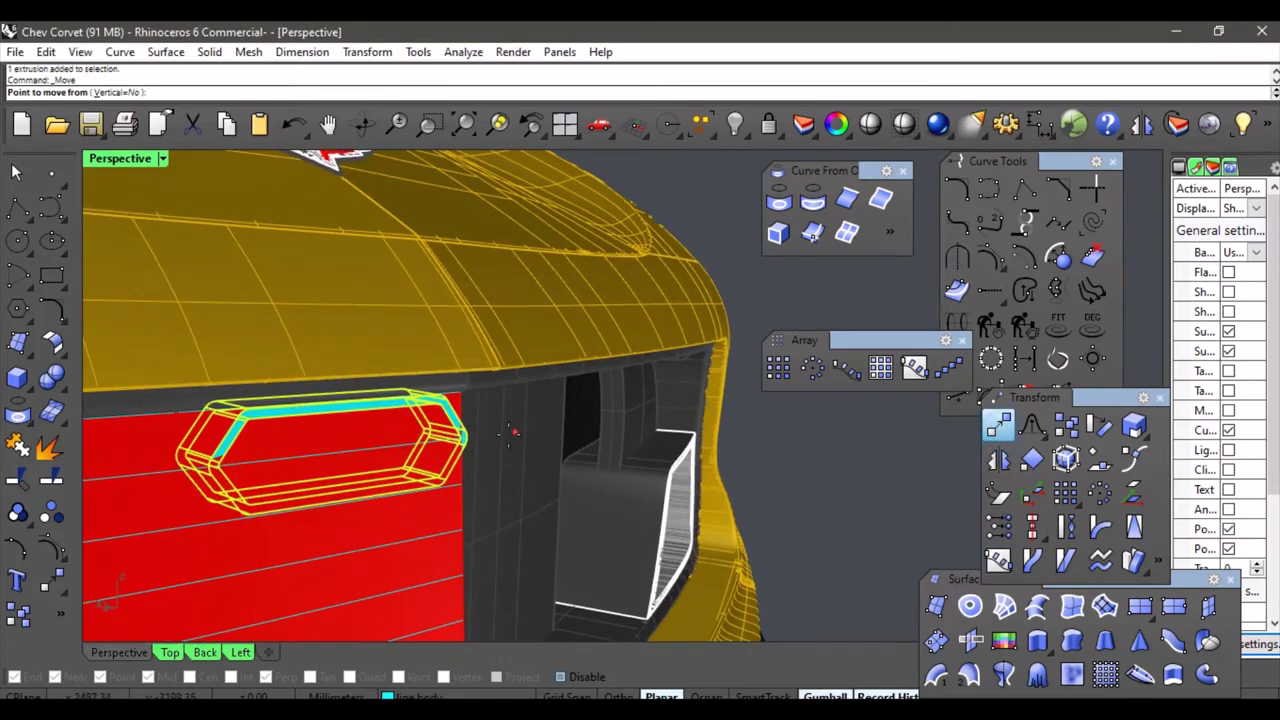
right_drag(405, 458, 360, 458)
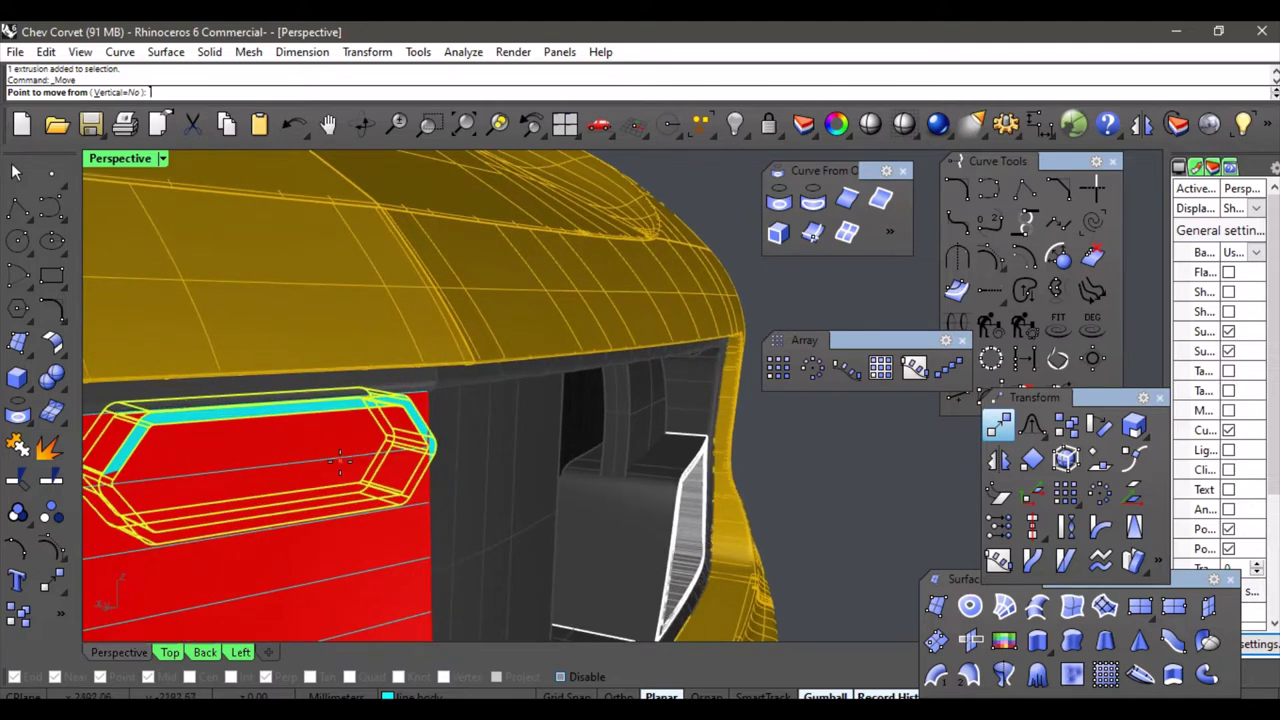
key(alt)
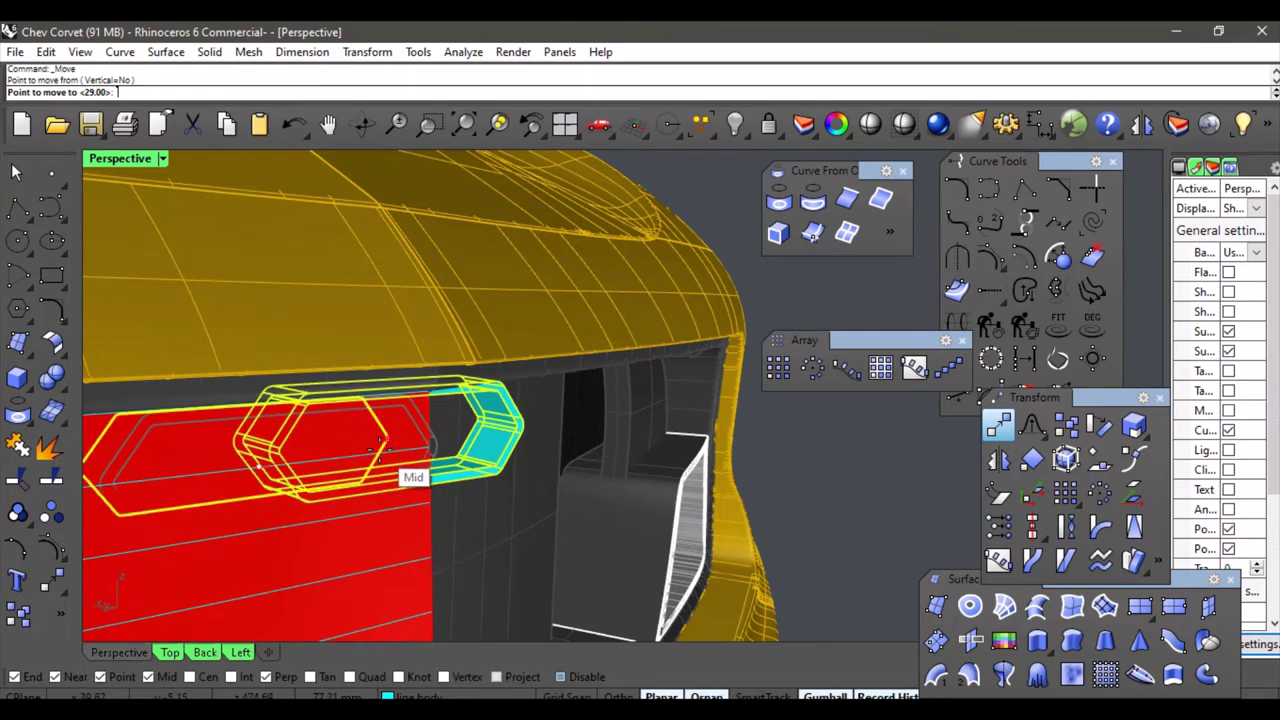
click(337, 448)
right_drag(337, 448, 308, 440)
right_click(258, 420)
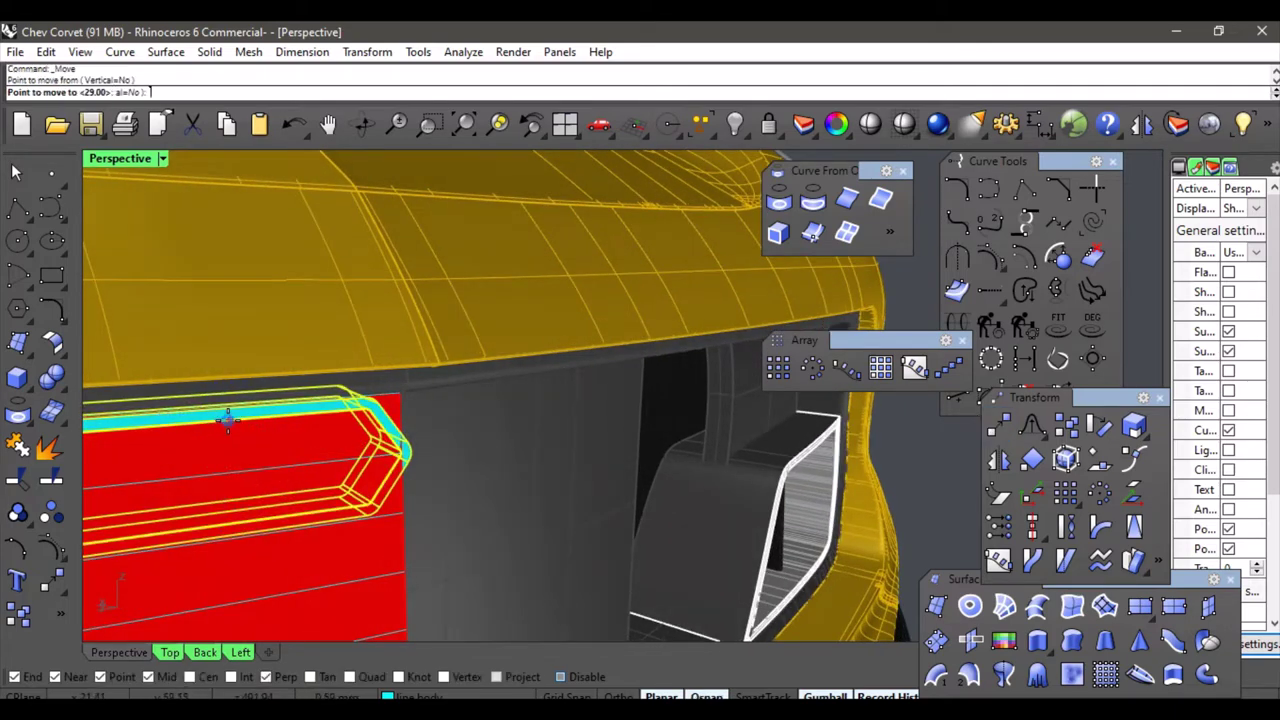
click(396, 401)
scroll(467, 430, down, 4)
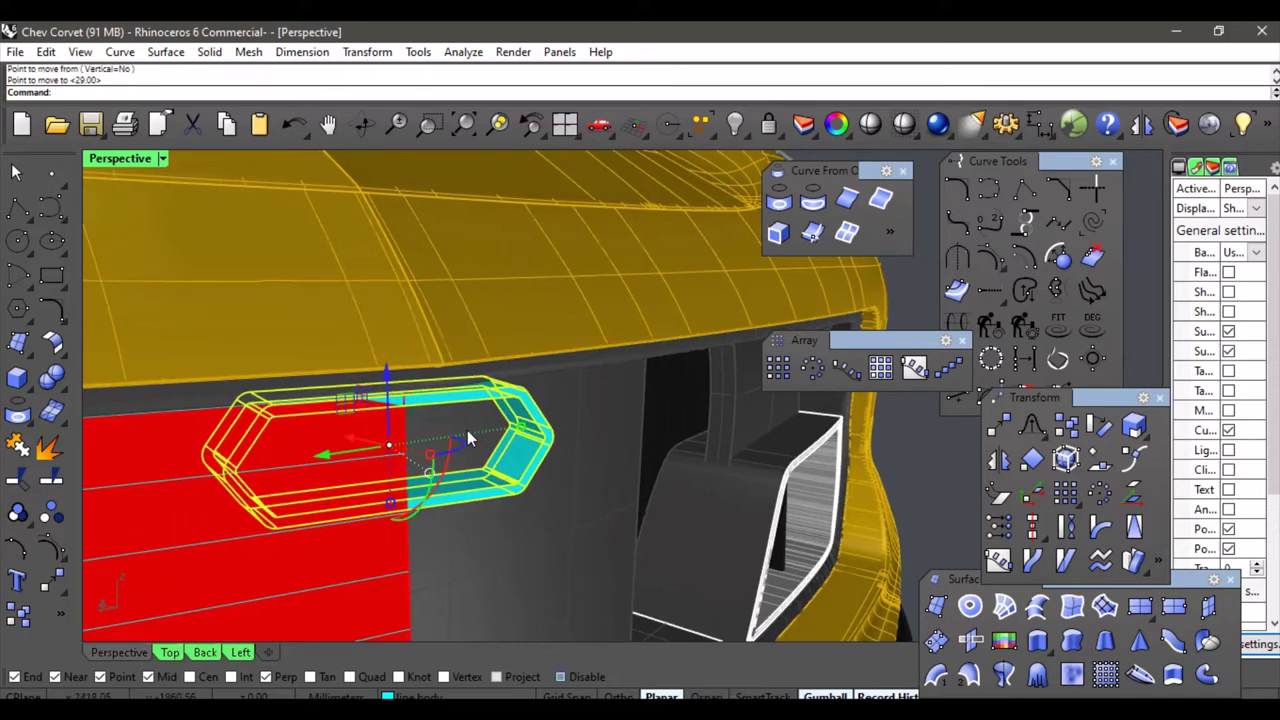
Examine the moved hexagon ring's position against the red grille surface and the bumper opening from the front and side.
scroll(481, 438, down, 4)
right_drag(481, 438, 539, 599)
scroll(497, 451, down, 3)
right_drag(621, 624, 613, 594)
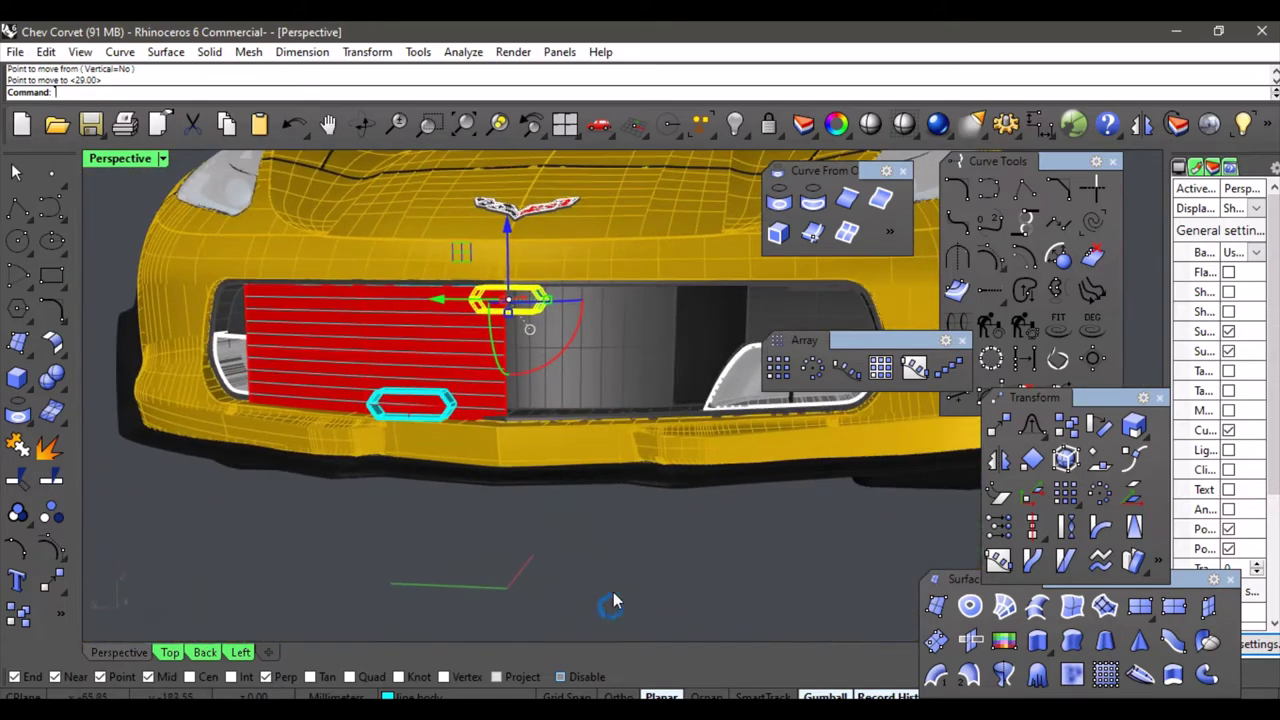
scroll(565, 430, up, 6)
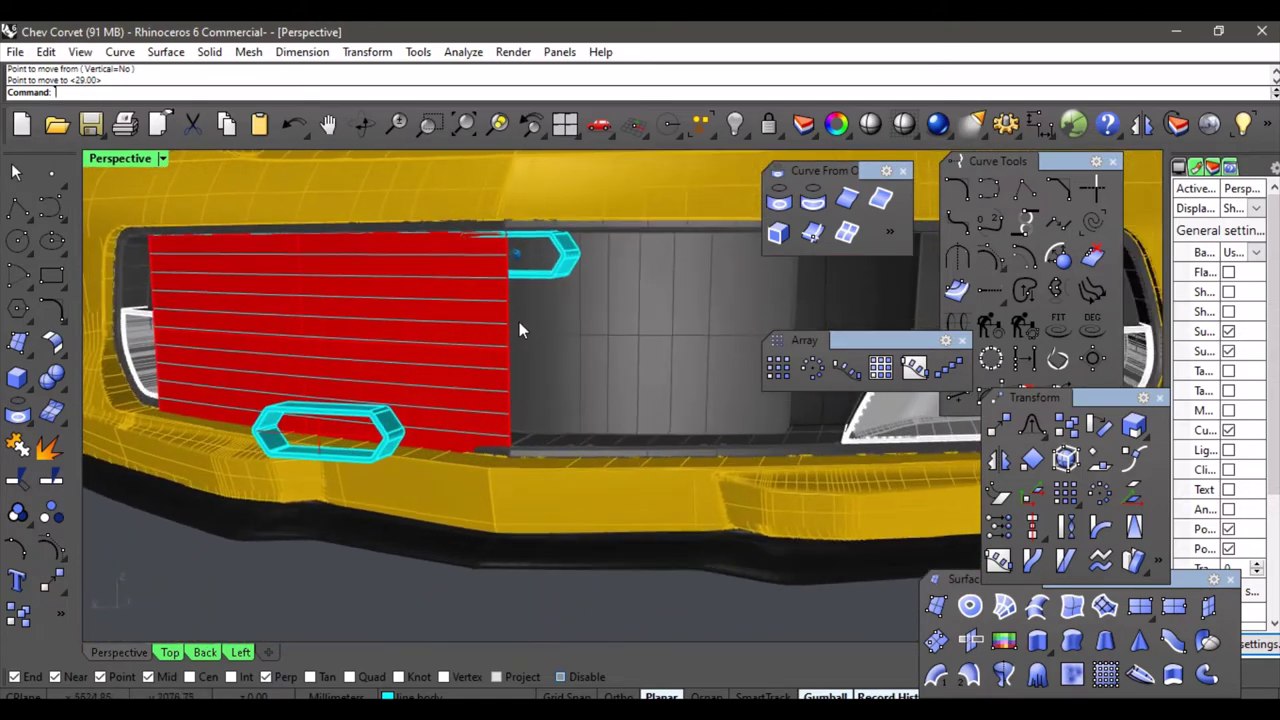
right_drag(524, 318, 716, 393)
click(450, 384)
scroll(450, 390, down, 5)
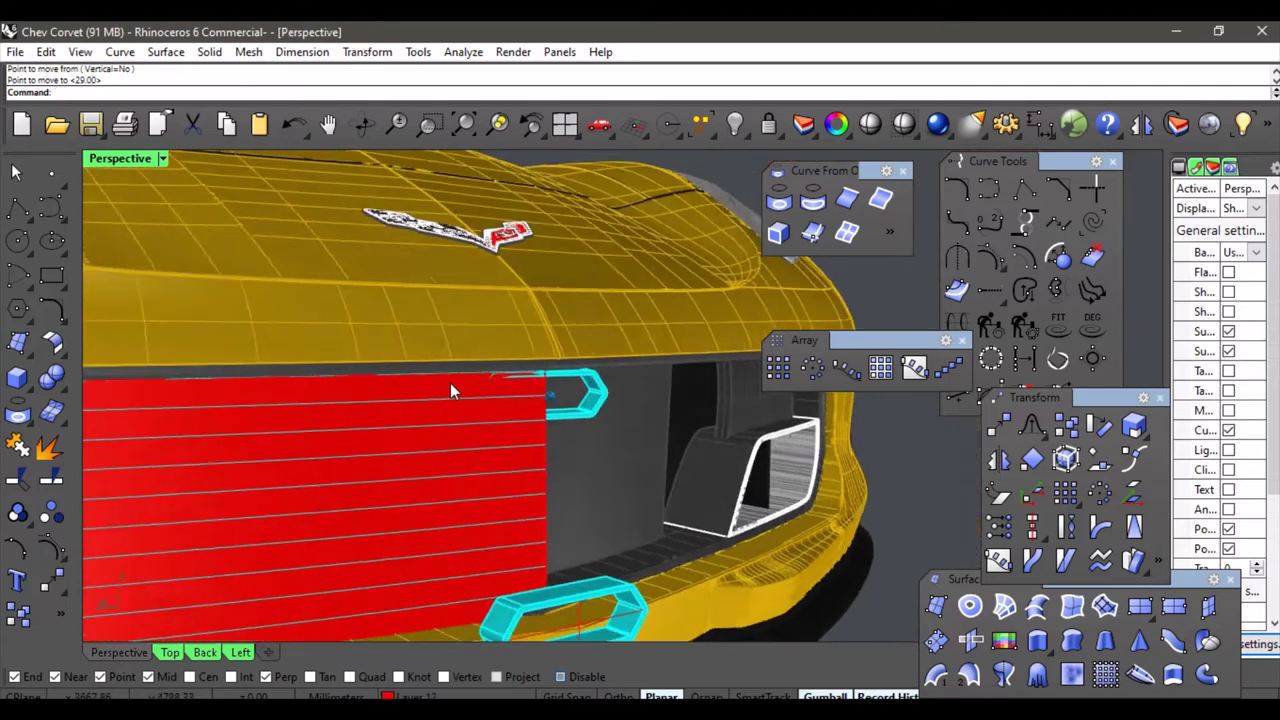
Undo the last curve array.
key(ctrl+z)
right_drag(450, 390, 840, 484)
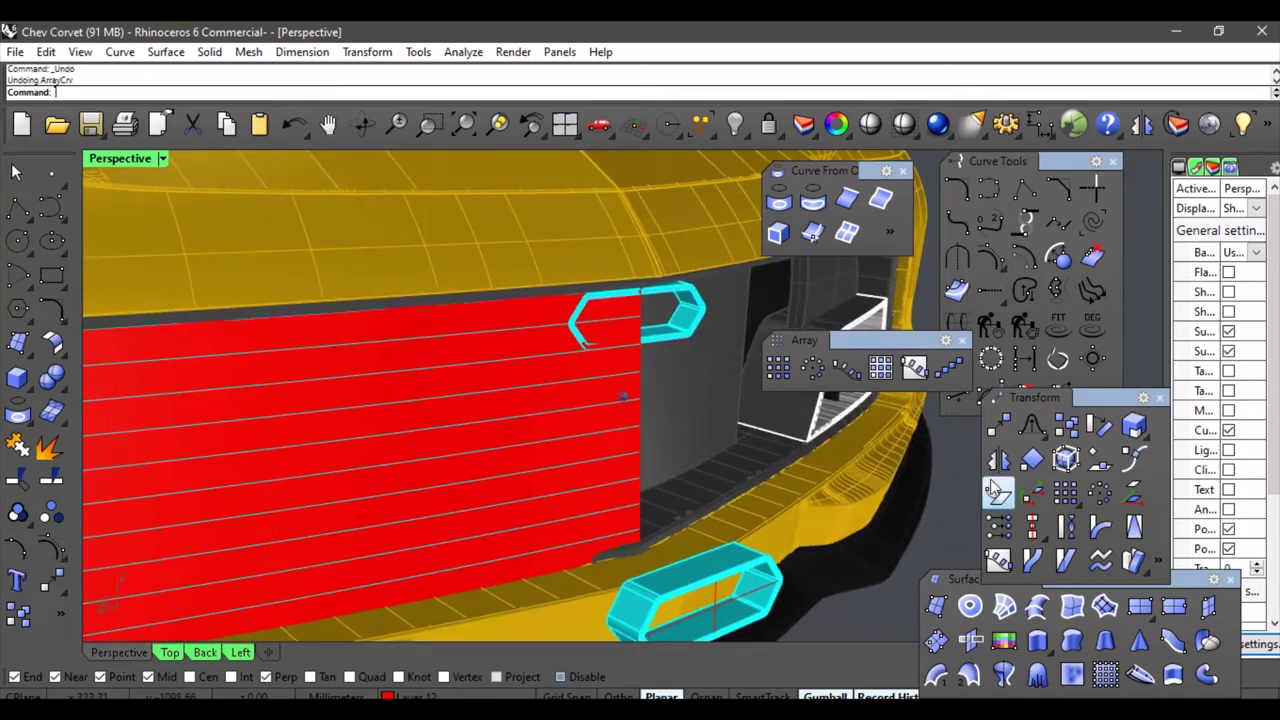